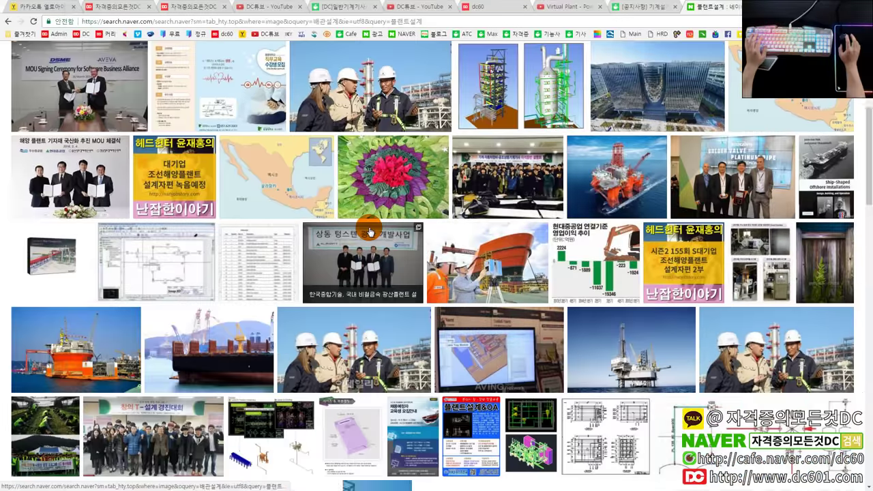
# - Browse the plant design image results and enlarge the Hyundai Engineering 3D plant picture to examine it
pyautogui.scroll(-1, 369, 232)
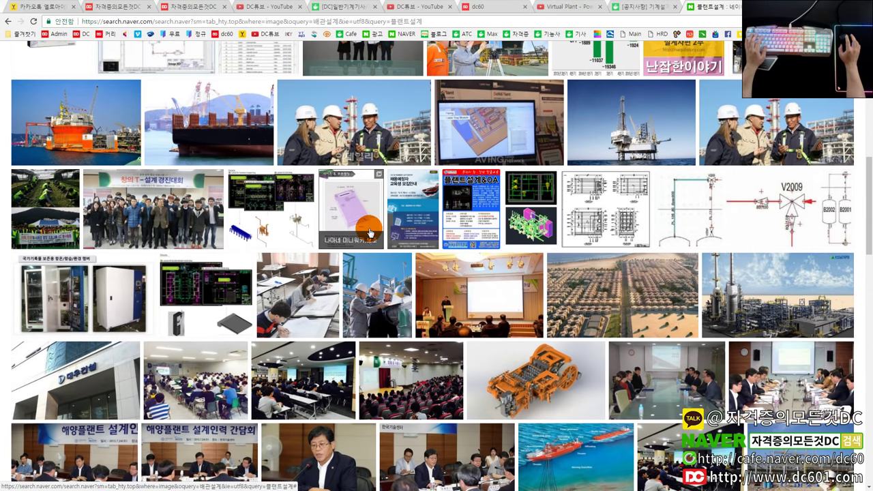
pyautogui.scroll(-2, 369, 233)
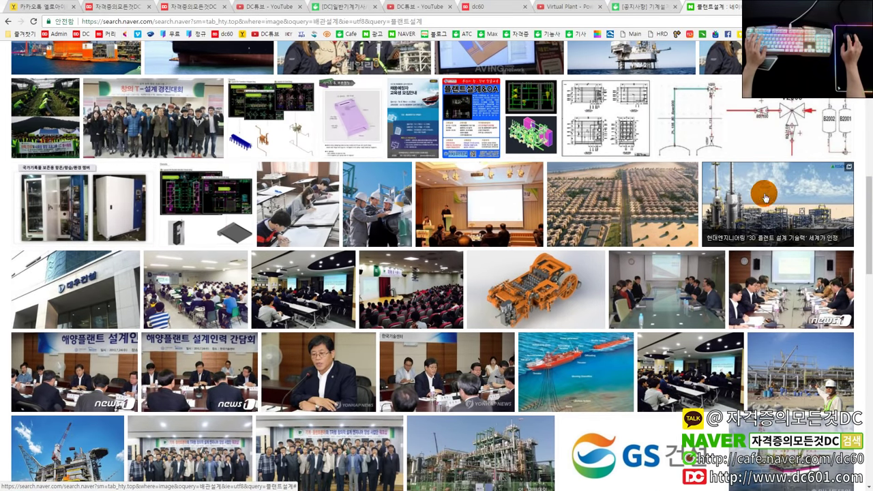
pyautogui.click(755, 201)
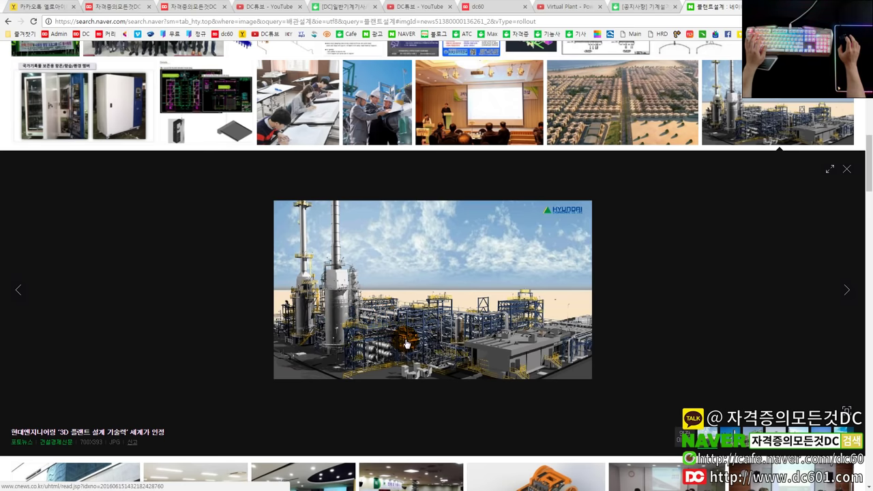
pyautogui.scroll(-3, 410, 340)
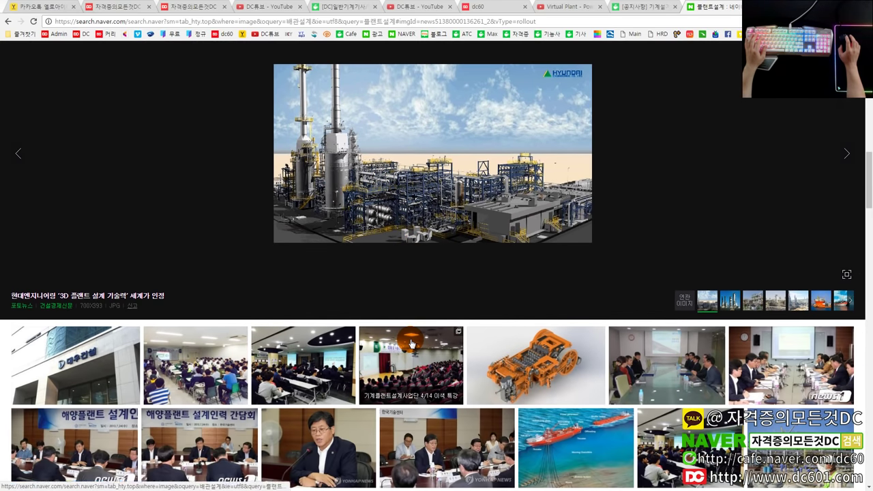
pyautogui.scroll(2, 411, 340)
pyautogui.scroll(-3, 412, 340)
pyautogui.scroll(3, 413, 339)
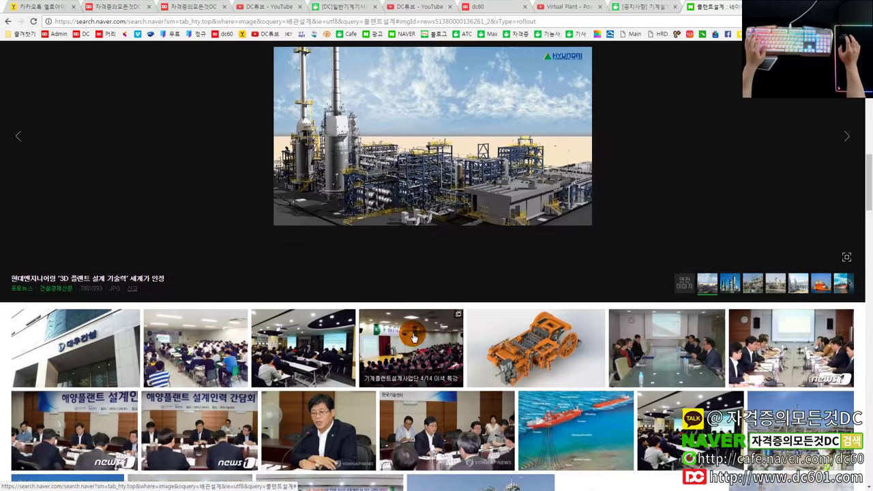
pyautogui.scroll(1, 413, 337)
pyautogui.scroll(1, 449, 348)
pyautogui.click(448, 348)
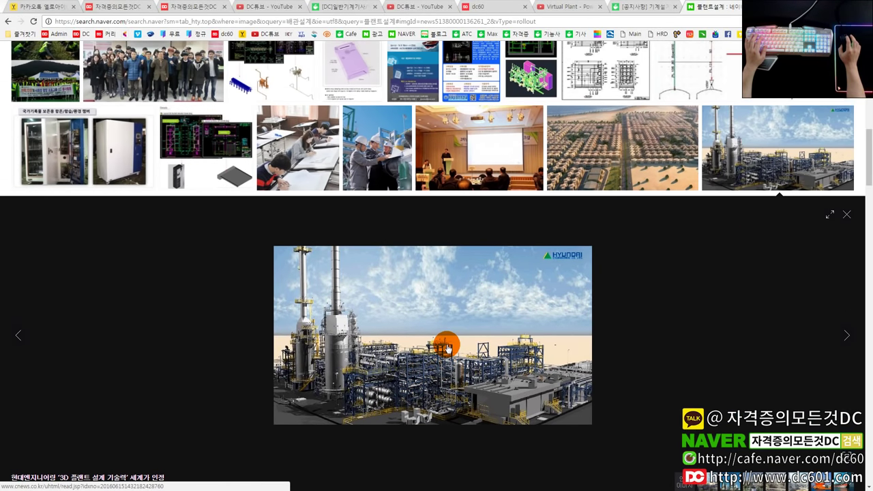
pyautogui.scroll(3, 449, 348)
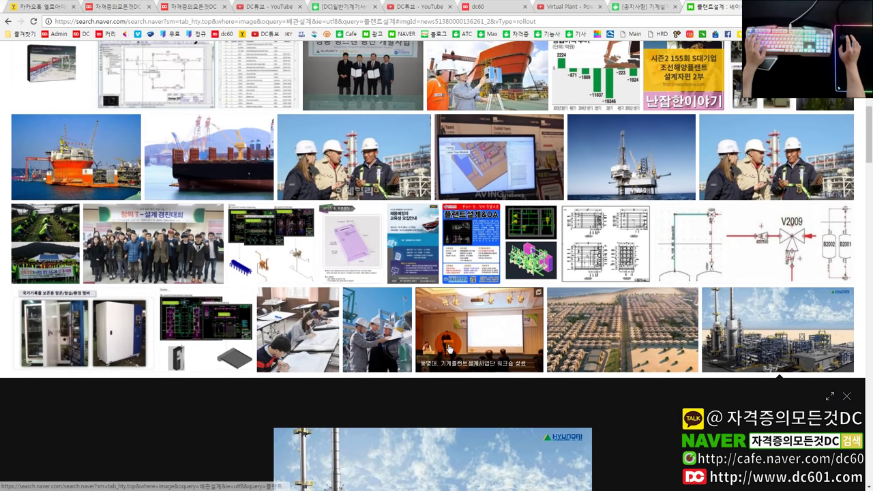
# - View the plant layout drawing picture and the 반석플랜트 design example enlarged, and close the image preview
pyautogui.click(235, 331)
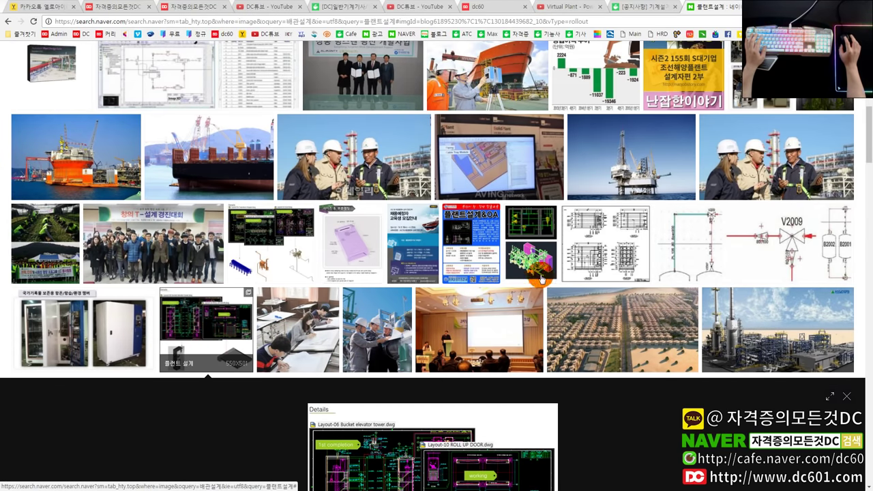
pyautogui.scroll(3, 678, 282)
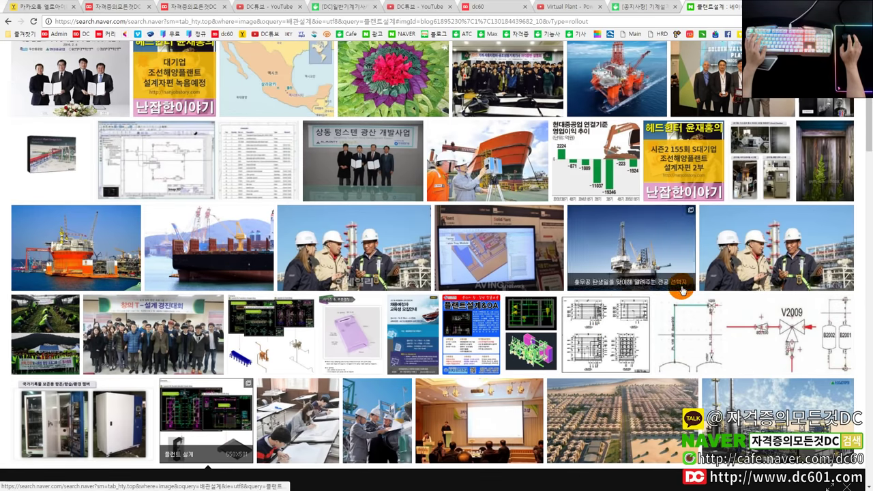
pyautogui.scroll(3, 599, 295)
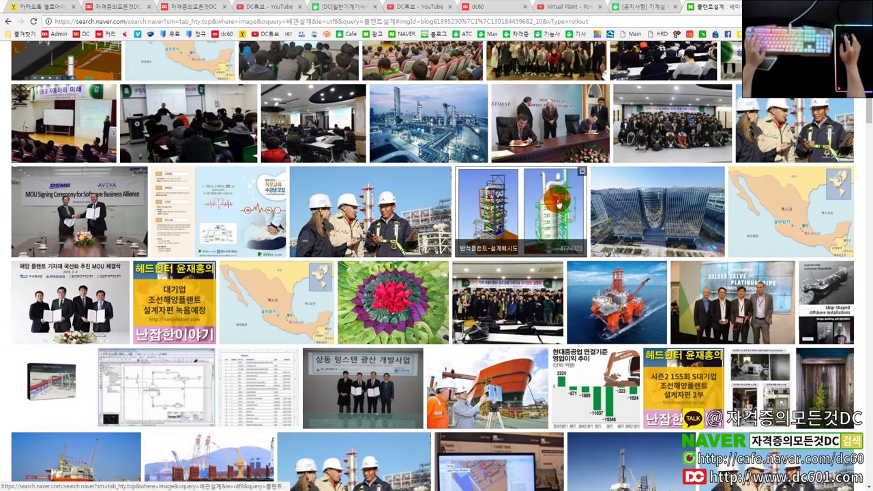
pyautogui.click(558, 202)
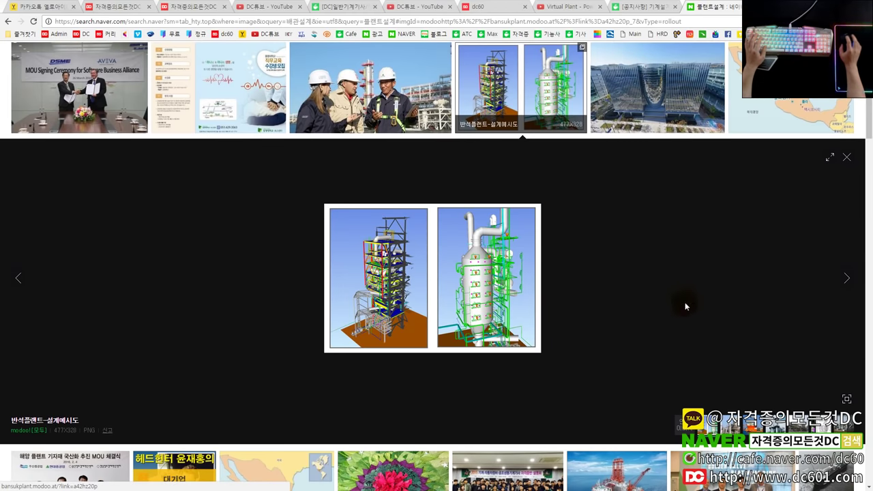
pyautogui.scroll(4, 613, 274)
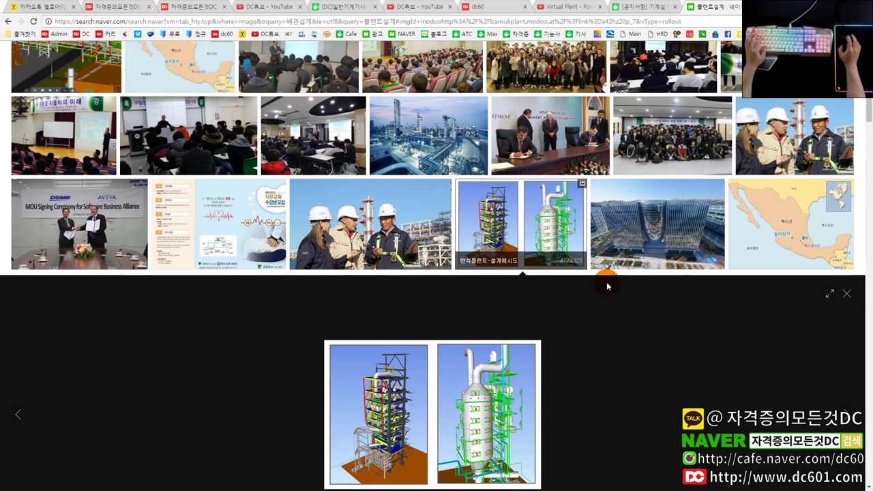
pyautogui.scroll(1, 596, 300)
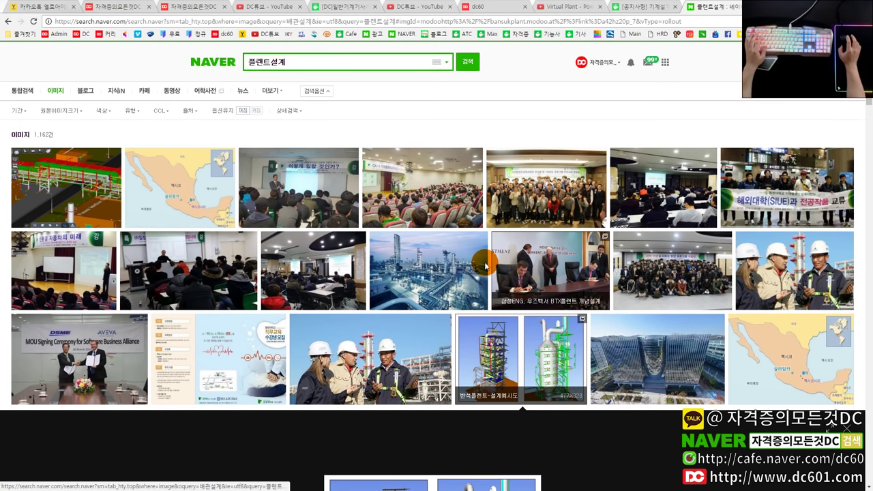
pyautogui.click(558, 345)
pyautogui.scroll(-3, 558, 345)
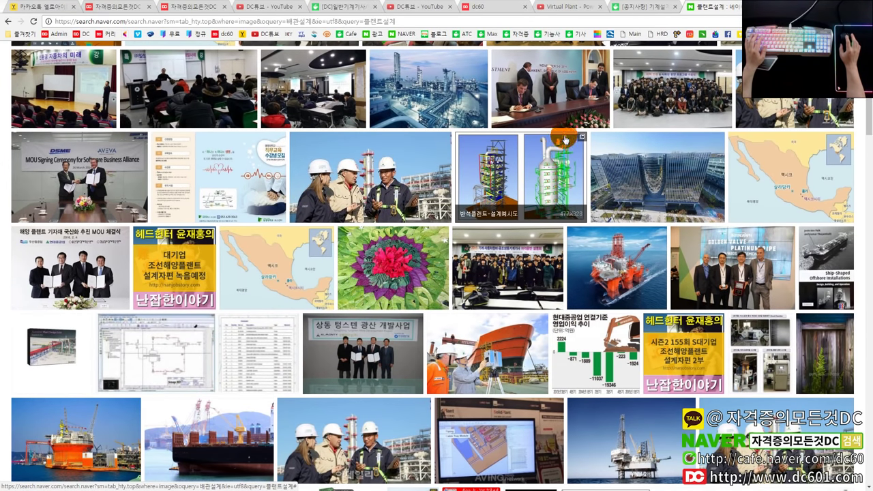
pyautogui.click(553, 152)
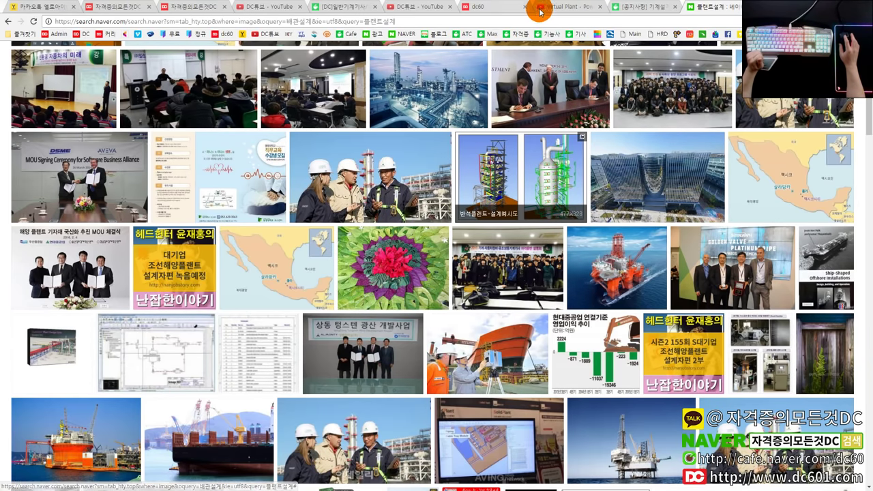
# - Play the "Virtual Plant - Powered by Unreal Engine" YouTube video, skip ahead to 0:47 and 1:24, and pause it
pyautogui.click(562, 6)
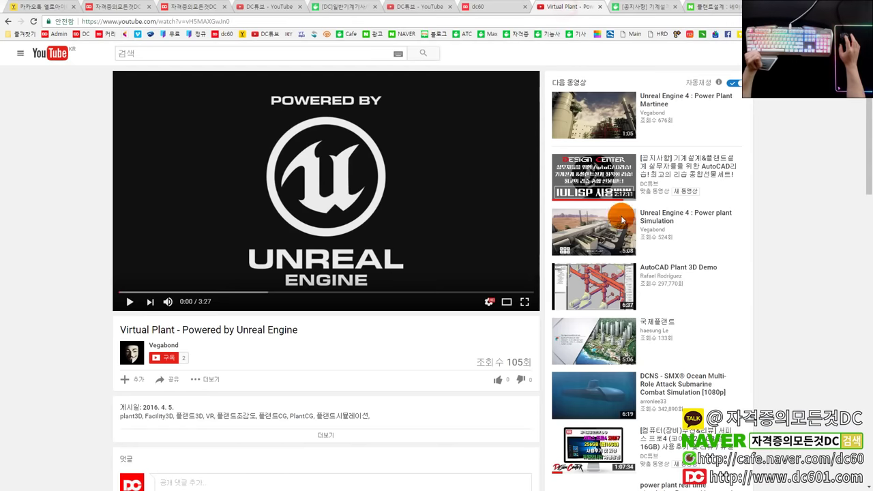
pyautogui.click(151, 293)
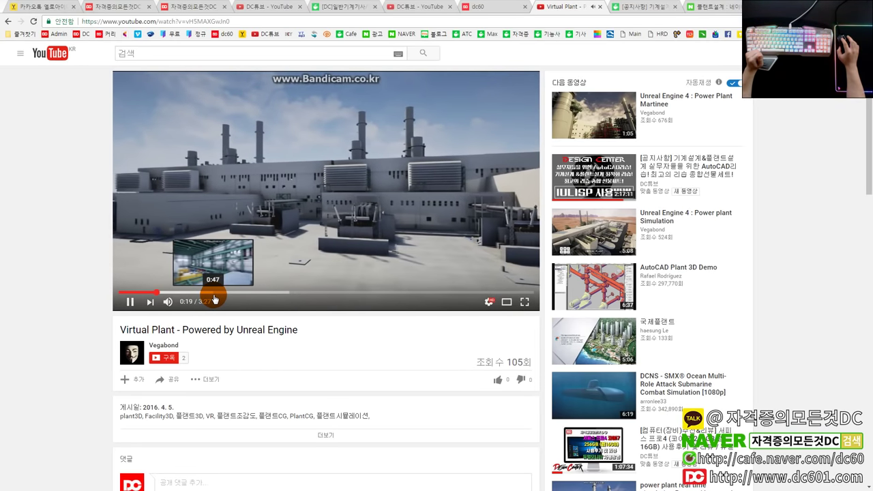
pyautogui.click(214, 297)
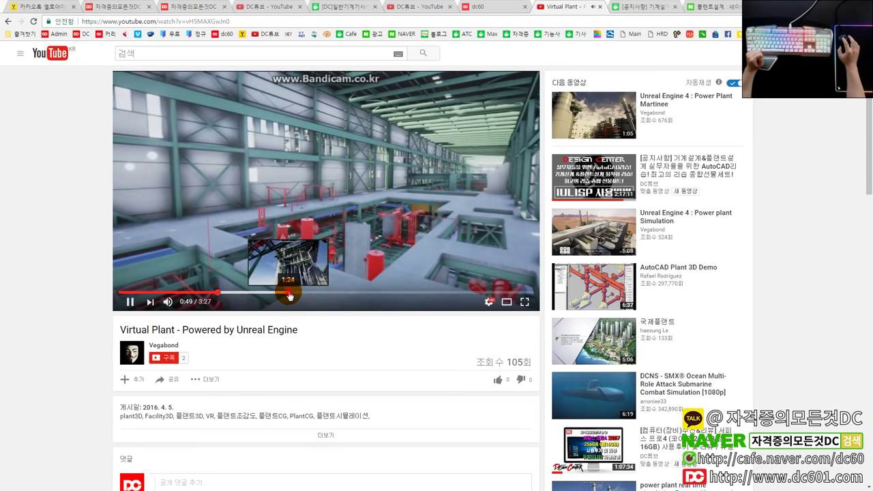
pyautogui.click(290, 296)
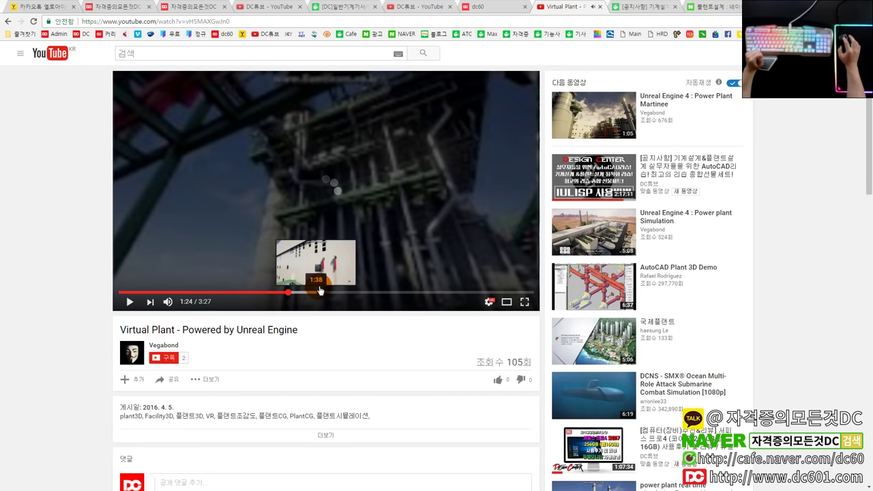
pyautogui.click(368, 318)
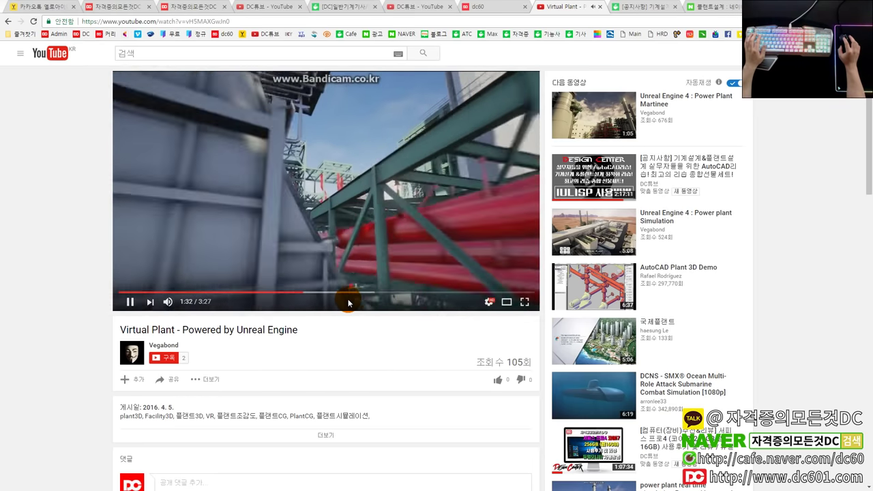
pyautogui.click(132, 305)
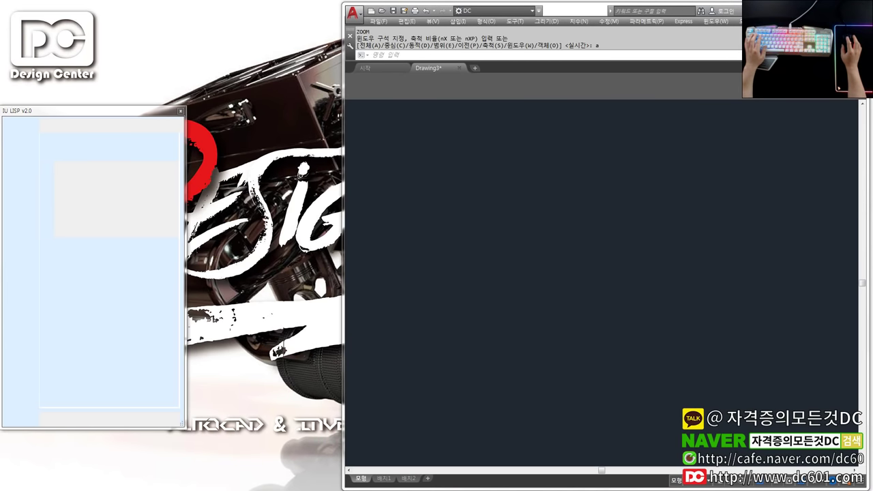
# - Switch to AutoCAD, maximize its window and frame the Drawing3 title-block sheet with no other windows covering it
pyautogui.click(841, 10)
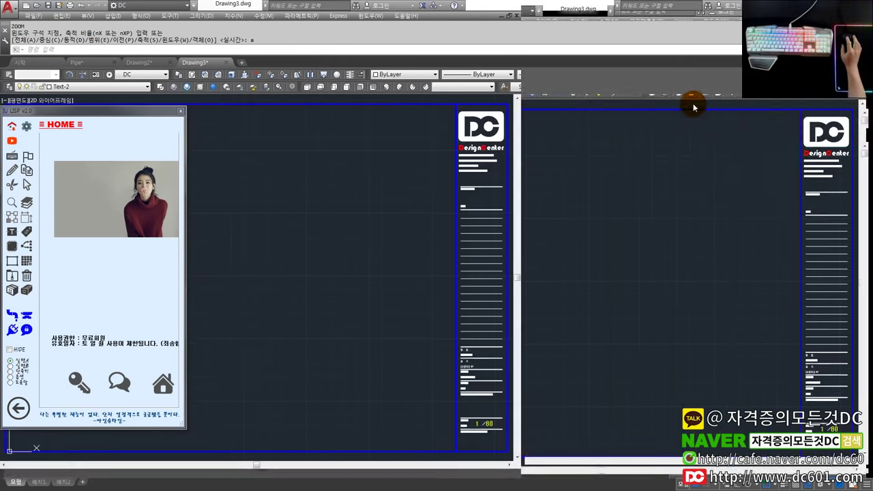
pyautogui.moveTo(872, 103)
pyautogui.mouseDown()
pyautogui.moveTo(433, 98)
pyautogui.moveTo(573, 116)
pyautogui.moveTo(872, 116)
pyautogui.mouseUp()
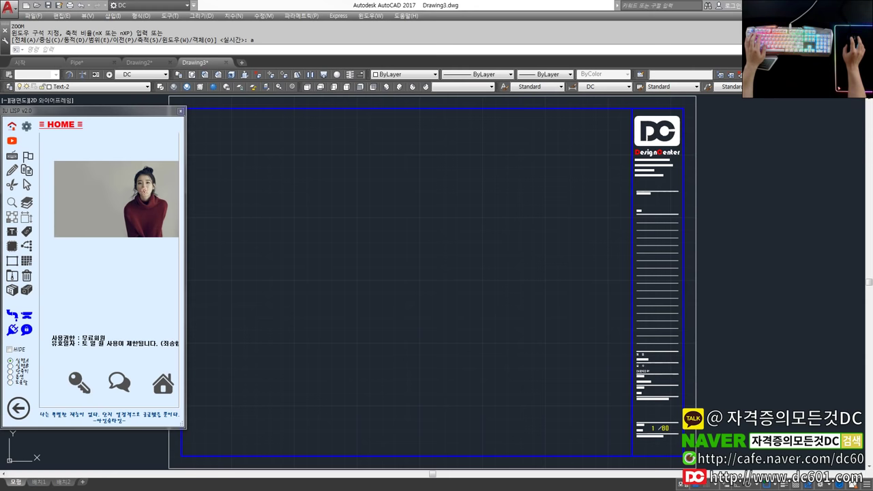
pyautogui.moveTo(359, 226); pyautogui.dragTo(447, 225, button='middle')
pyautogui.moveTo(576, 223); pyautogui.dragTo(503, 232, button='middle')
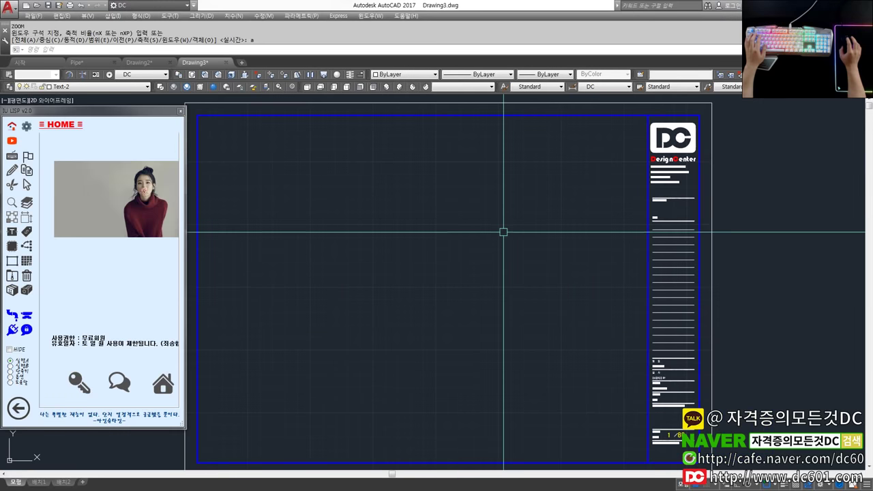
pyautogui.moveTo(579, 239); pyautogui.dragTo(608, 235, button='middle')
pyautogui.scroll(-4, 862, 186)
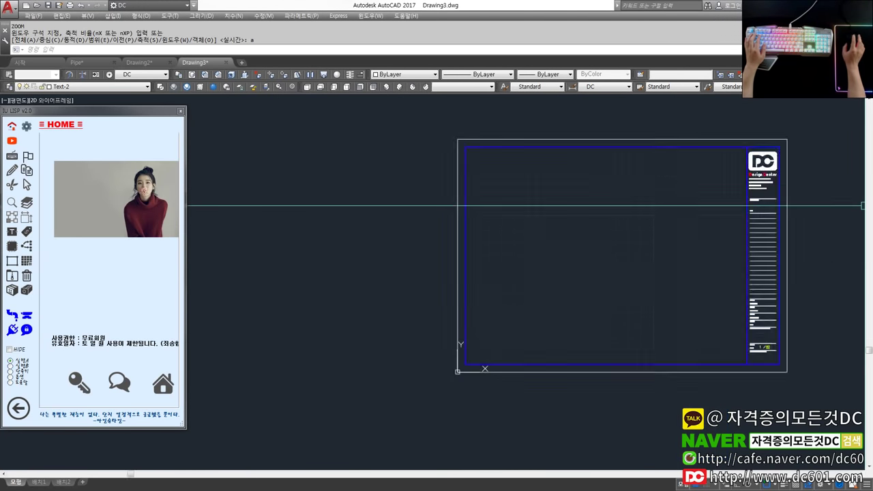
pyautogui.scroll(5, 823, 199)
pyautogui.scroll(-2, 752, 218)
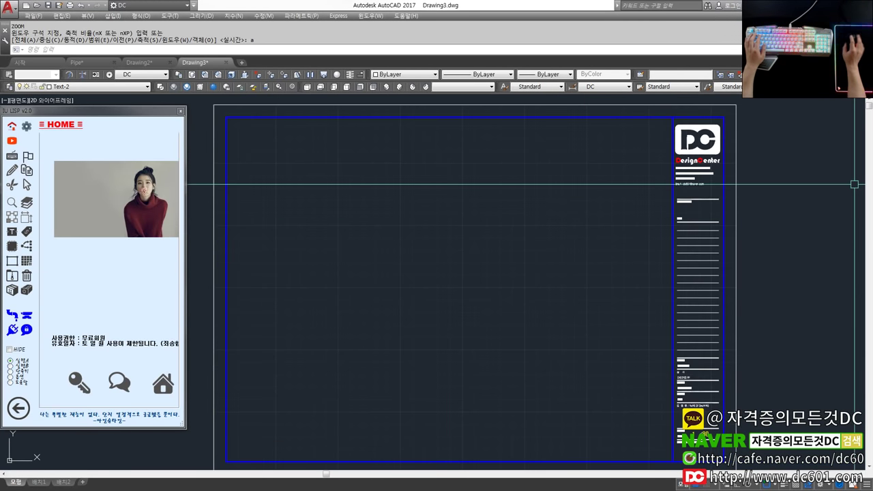
pyautogui.hotkey('alt', 'Tab')
pyautogui.scroll(-3, 520, 198)
pyautogui.moveTo(557, 56)
pyautogui.mouseDown()
pyautogui.moveTo(477, 114)
pyautogui.moveTo(872, 124)
pyautogui.mouseUp()
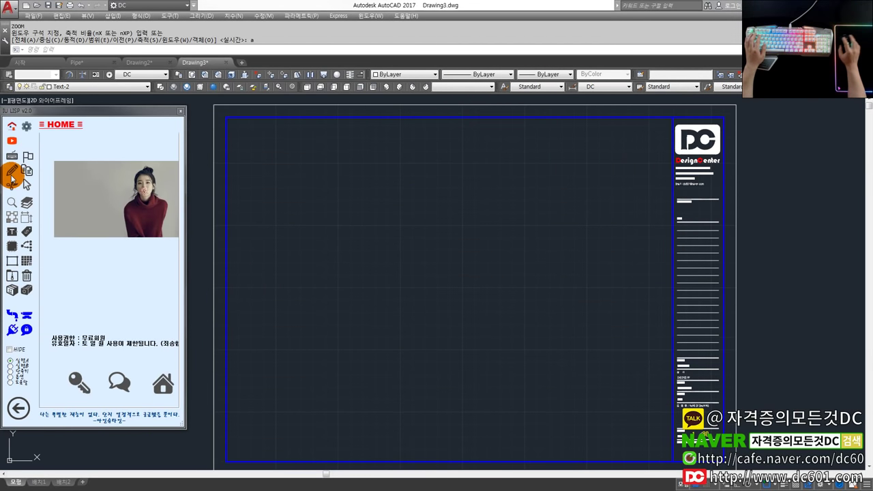
# - Move the IU LISP palette over the drawing and open the ISO tool from its PIPE category
pyautogui.moveTo(79, 113); pyautogui.dragTo(348, 115)
pyautogui.click(279, 247)
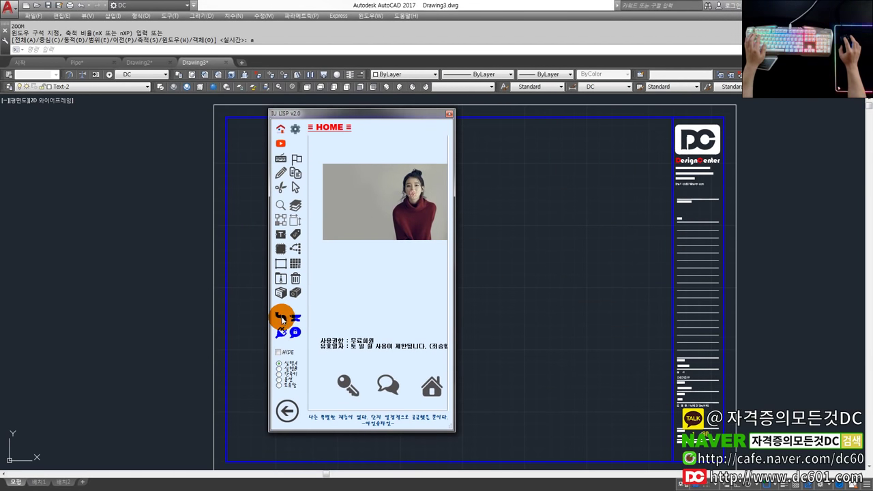
pyautogui.click(281, 318)
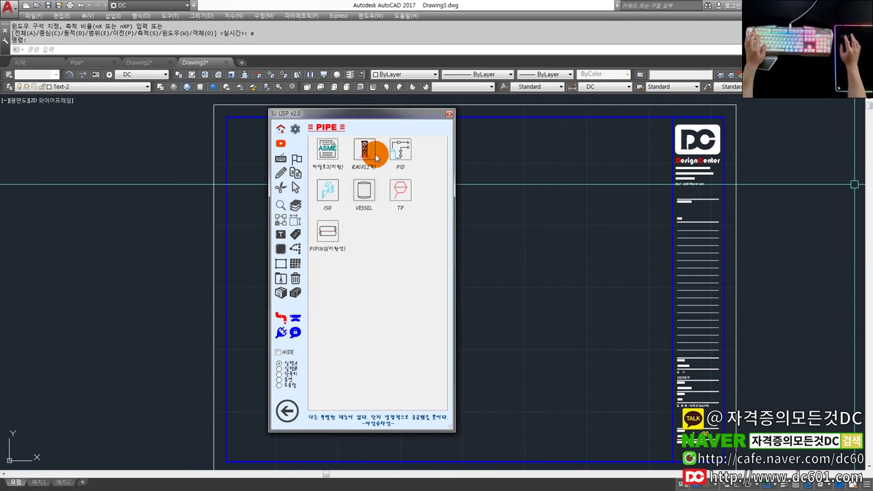
pyautogui.click(327, 194)
# - Move the main IU LISP palette off the drawing area and place the ISO symbol toolbox beside the drawing sheet
pyautogui.moveTo(169, 147); pyautogui.dragTo(352, 155)
pyautogui.click(378, 127)
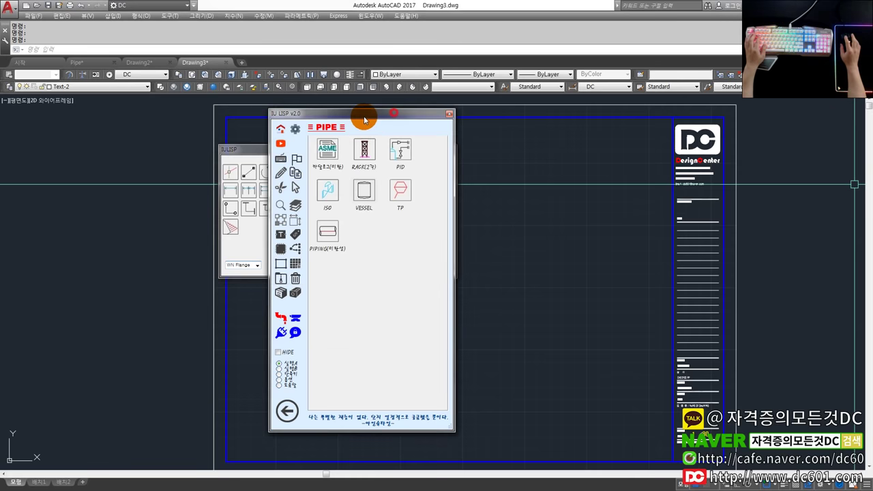
pyautogui.moveTo(347, 117); pyautogui.dragTo(4, 117)
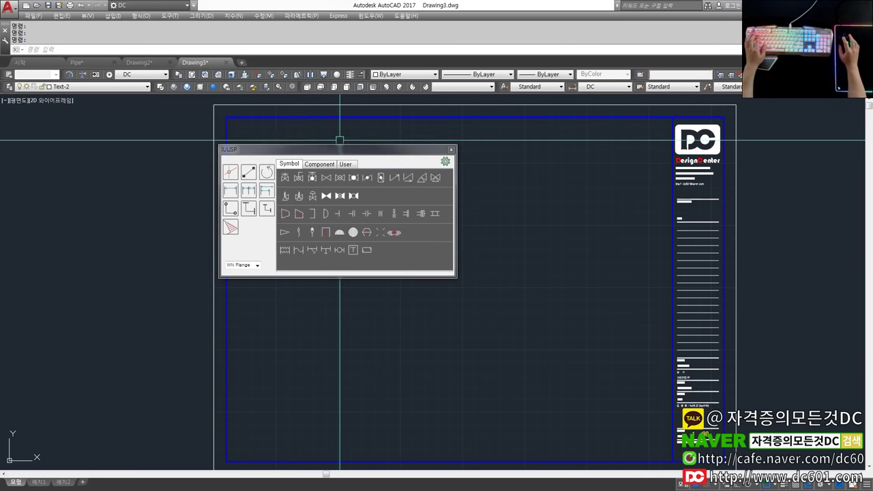
pyautogui.moveTo(347, 150); pyautogui.dragTo(181, 143)
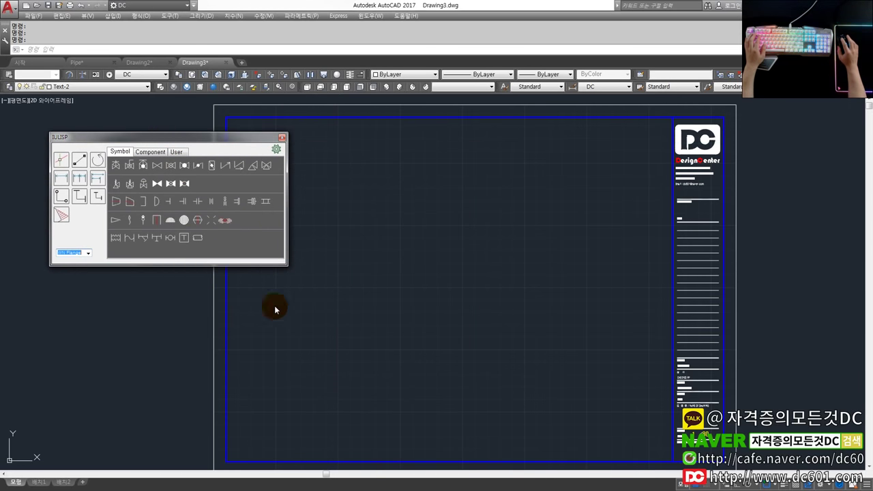
pyautogui.moveTo(317, 326); pyautogui.dragTo(360, 322, button='middle')
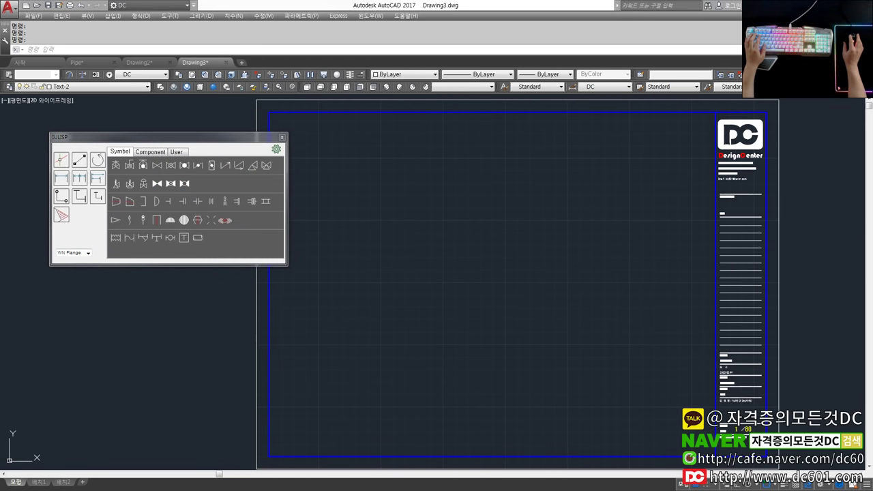
# - Bring the reference piping isometric KakaoTalk_20170313_172757016.jpg over the drawing to examine it, and move it back out of the drawing area
pyautogui.moveTo(872, 117); pyautogui.dragTo(412, 97)
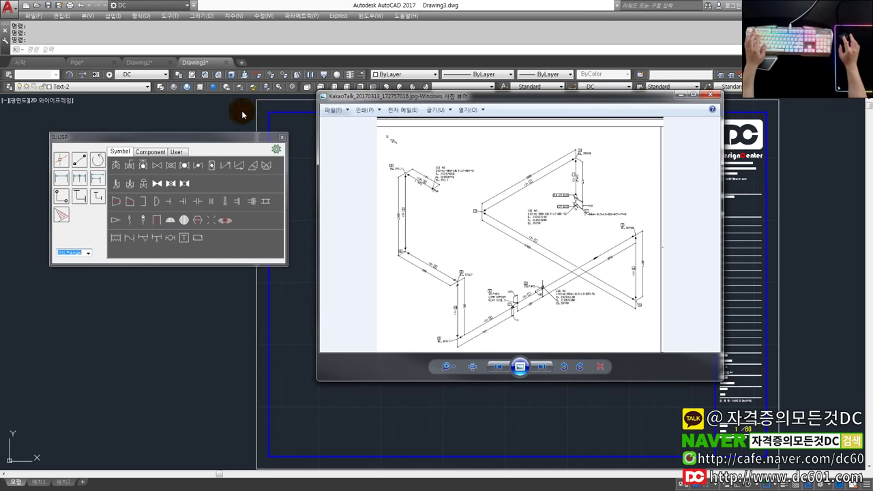
pyautogui.moveTo(414, 100)
pyautogui.mouseDown()
pyautogui.moveTo(492, 112)
pyautogui.moveTo(872, 110)
pyautogui.mouseUp()
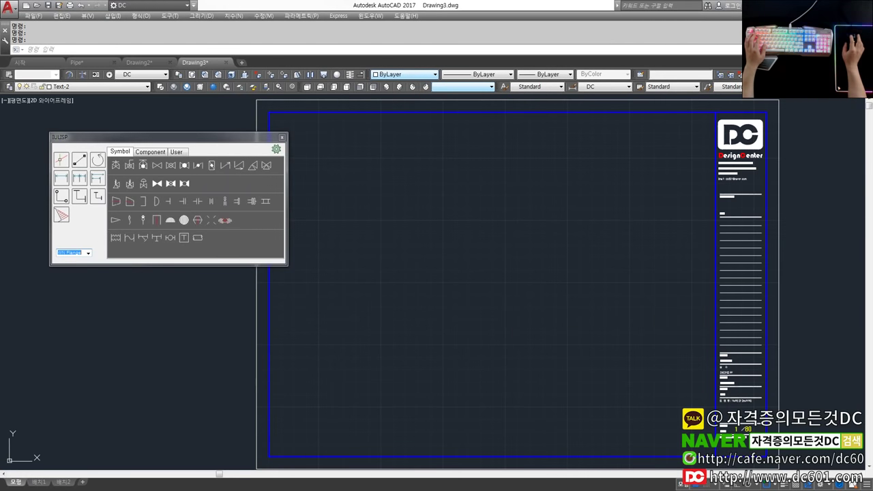
# - Move the ISO symbol toolbox toward the upper-left corner of the drawing area, beside the shifted drawing sheet
pyautogui.click(366, 201)
pyautogui.moveTo(497, 214); pyautogui.dragTo(406, 215, button='middle')
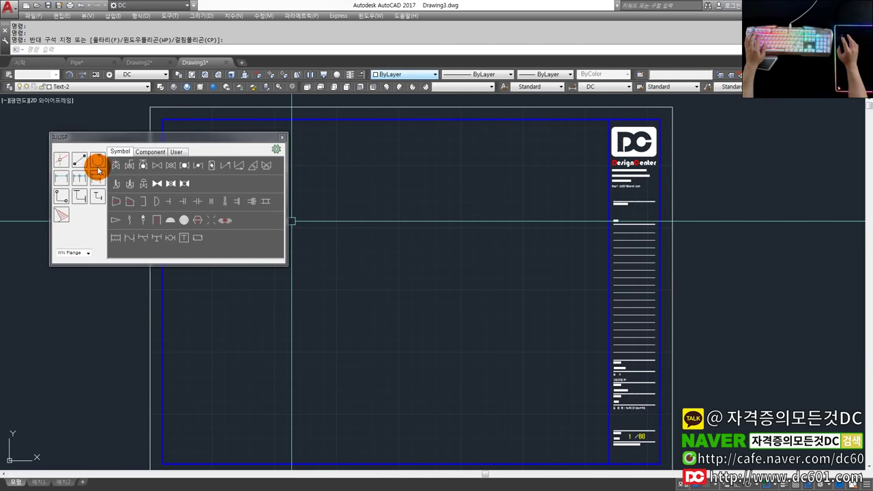
pyautogui.moveTo(109, 137); pyautogui.dragTo(84, 108)
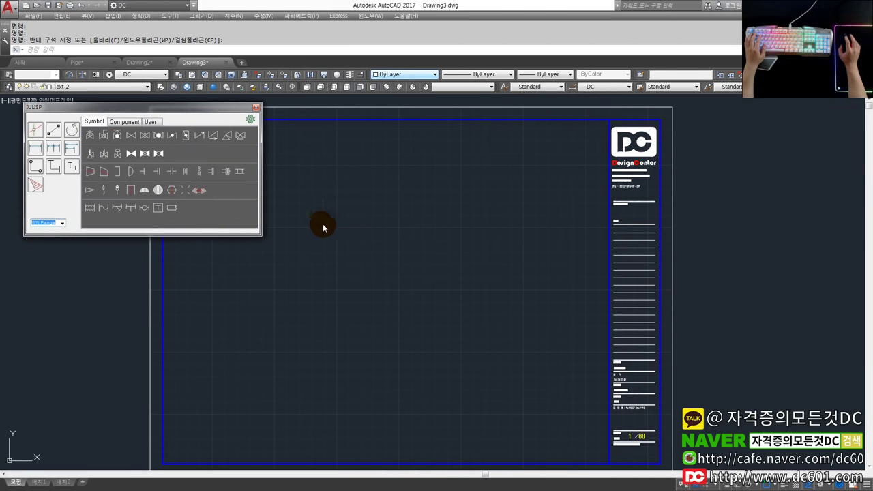
# - Draw a two-segment test line on the sheet, a vertical segment with ortho and a slanted one with polar tracking
pyautogui.click(395, 239)
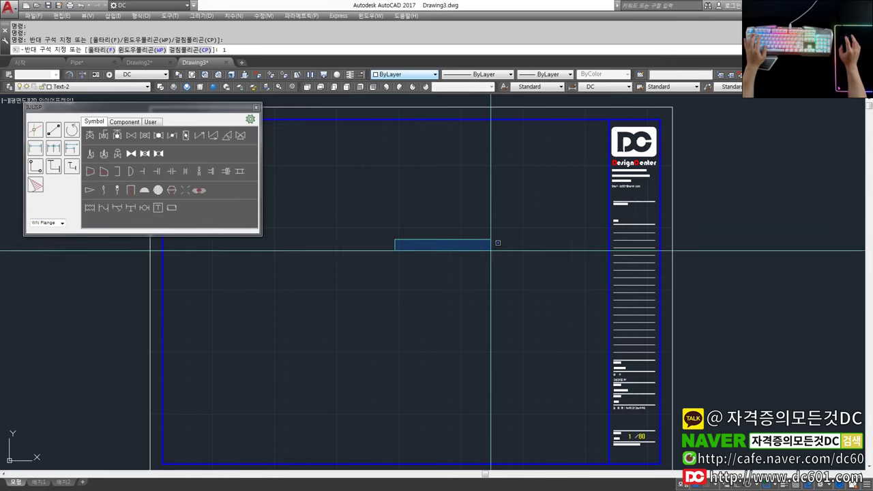
pyautogui.click(493, 229)
pyautogui.write('l')
pyautogui.press('space')
pyautogui.click(515, 209)
pyautogui.press('F8')
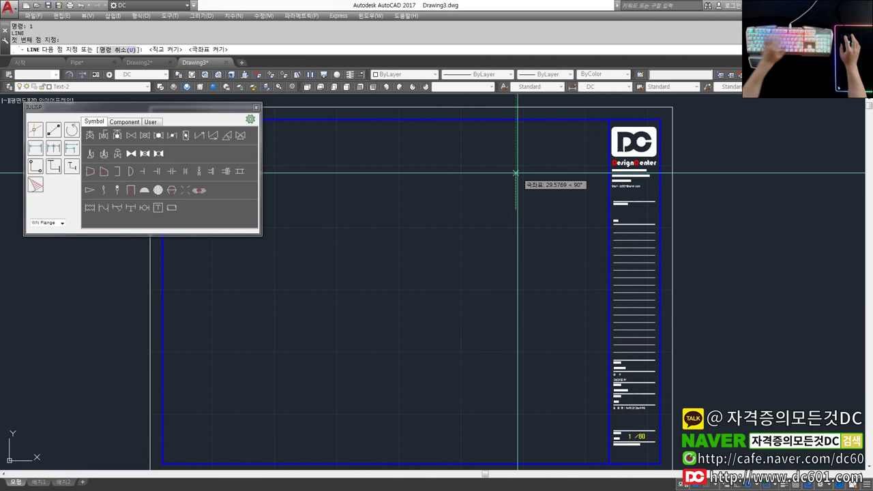
pyautogui.press('F10')
pyautogui.click(516, 172)
pyautogui.click(468, 200)
# - Erase both test line segments and switch ortho mode back on
pyautogui.press('Escape')
pyautogui.write('e')
pyautogui.press('Return')
pyautogui.click(527, 223)
pyautogui.click(486, 175)
pyautogui.press('Return')
pyautogui.press('F8')
pyautogui.click(70, 138)
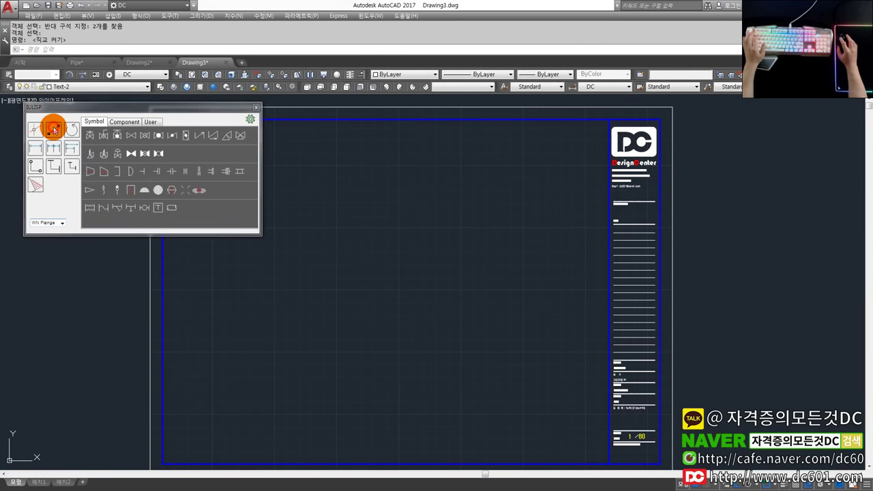
pyautogui.click(54, 130)
pyautogui.click(54, 129)
pyautogui.moveTo(417, 243); pyautogui.dragTo(466, 250, button='middle')
pyautogui.click(541, 283)
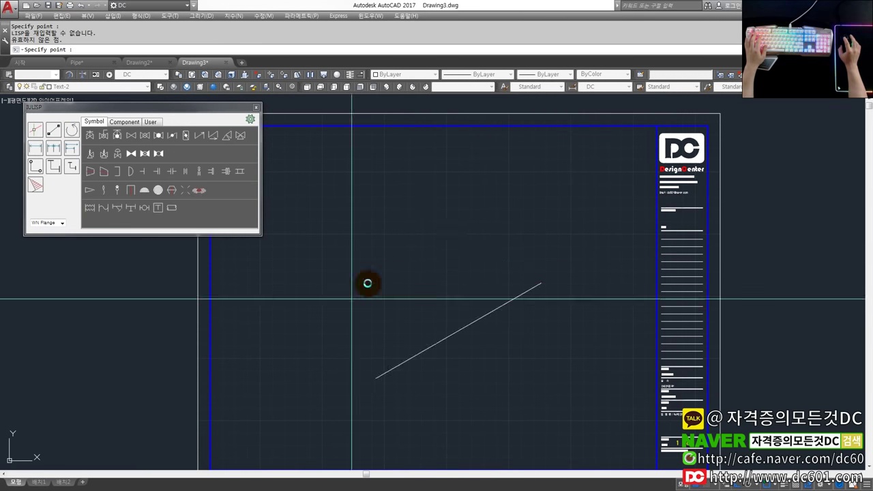
pyautogui.press('Escape')
pyautogui.moveTo(554, 288); pyautogui.dragTo(538, 290, button='middle')
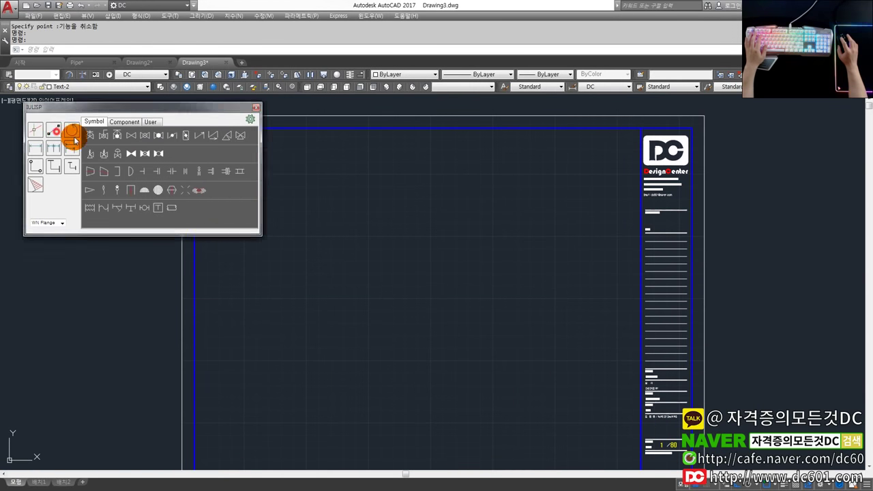
# - Draw the first isometric pipe runs: a short vertical leg upward, a diagonal down-left, a diagonal down-right and a vertical riser
pyautogui.click(73, 135)
pyautogui.click(542, 187)
pyautogui.moveTo(479, 274); pyautogui.dragTo(496, 234, button='middle')
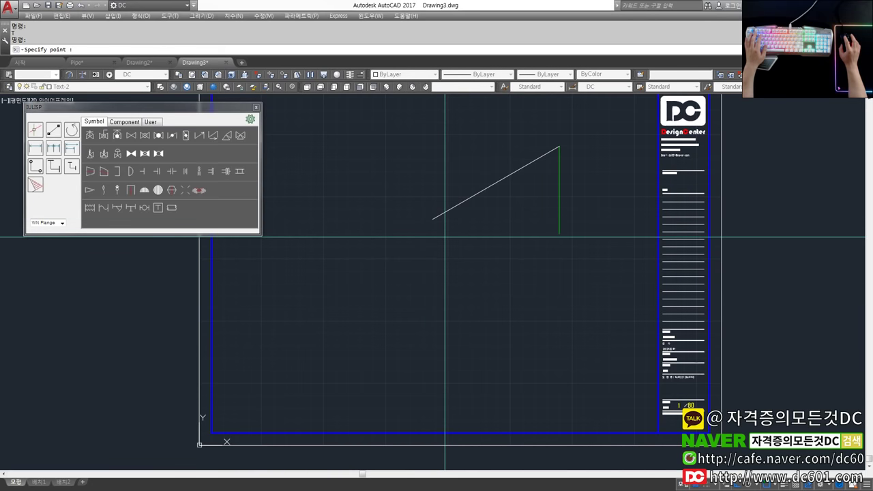
pyautogui.click(436, 225)
pyautogui.click(601, 314)
pyautogui.click(604, 235)
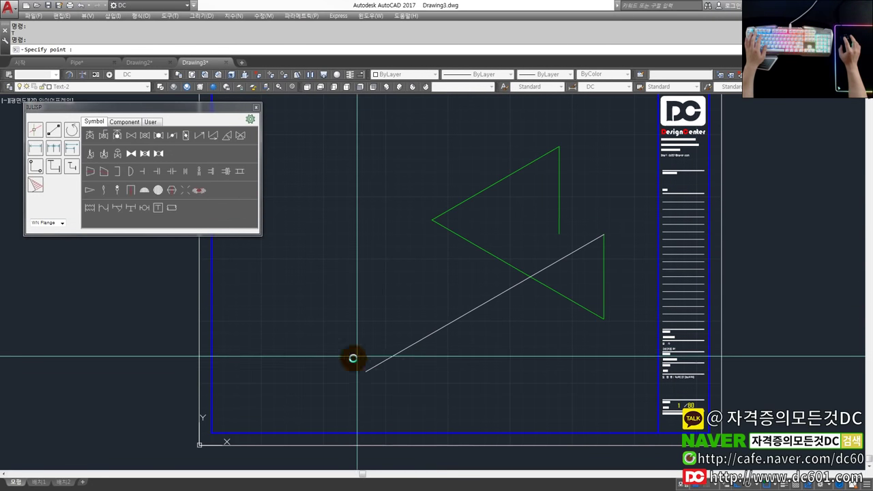
# - Continue the pipe route with a long diagonal down-left, a riser, a diagonal up-left, another riser and a short down-right end run
pyautogui.click(357, 376)
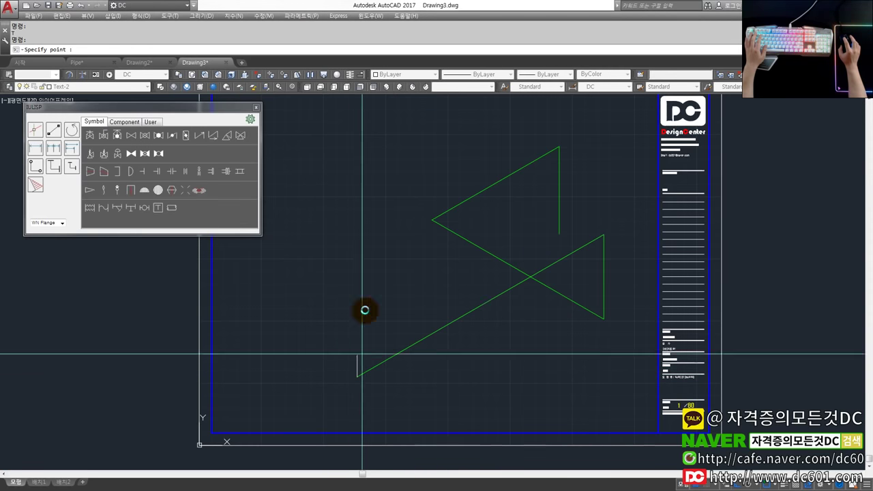
pyautogui.click(365, 284)
pyautogui.moveTo(366, 284); pyautogui.dragTo(404, 316, button='middle')
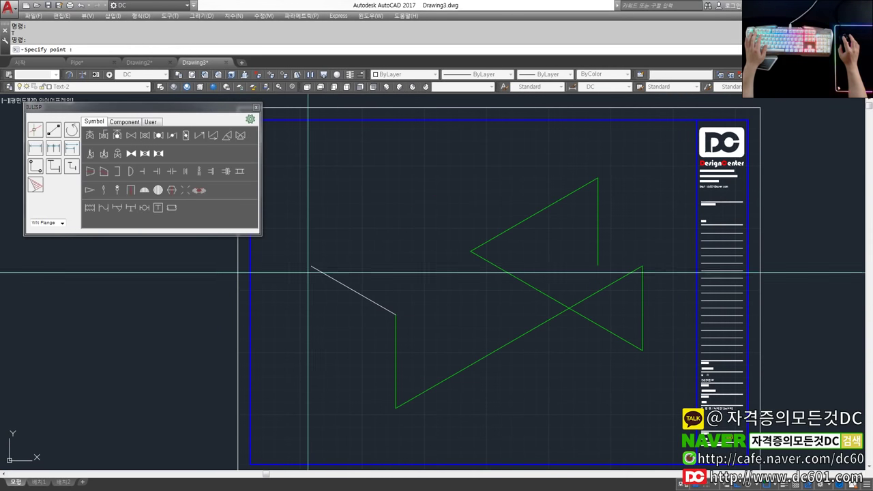
pyautogui.click(311, 266)
pyautogui.click(308, 167)
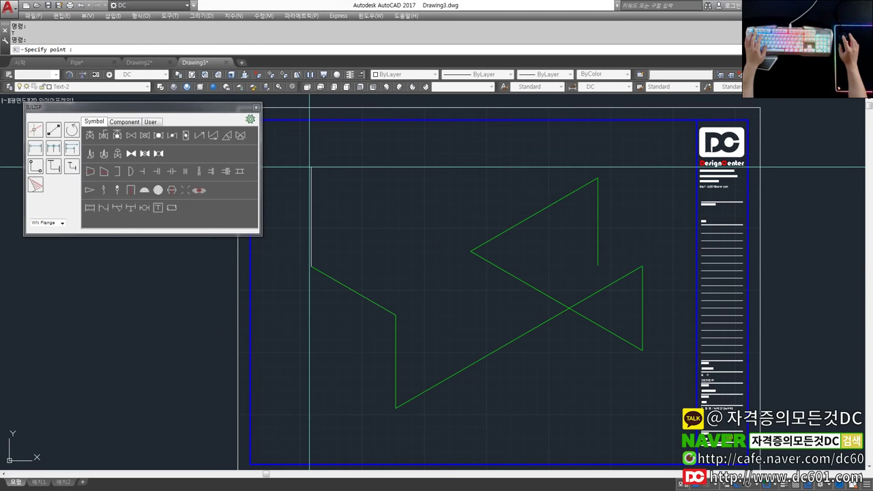
pyautogui.click(356, 196)
pyautogui.press('Escape')
pyautogui.press('Escape')
# - Shorten the vertical leg at the route's upper-right end by stretching its free end upward
pyautogui.write('s')
pyautogui.press('space')
pyautogui.click(616, 271)
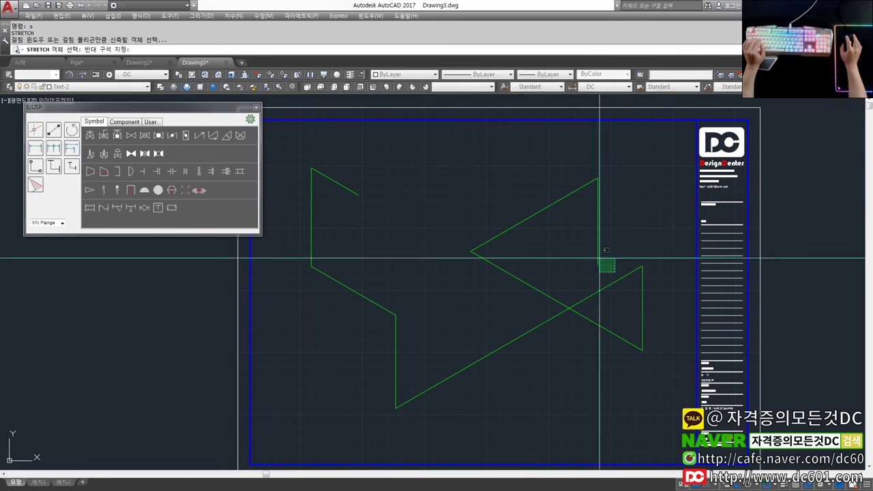
pyautogui.click(589, 252)
pyautogui.press('space')
pyautogui.click(634, 242)
pyautogui.click(626, 204)
# - Try to stretch the upper-right corner and its short leg straight up with ortho on
pyautogui.write('s')
pyautogui.press('space')
pyautogui.click(619, 236)
pyautogui.click(566, 160)
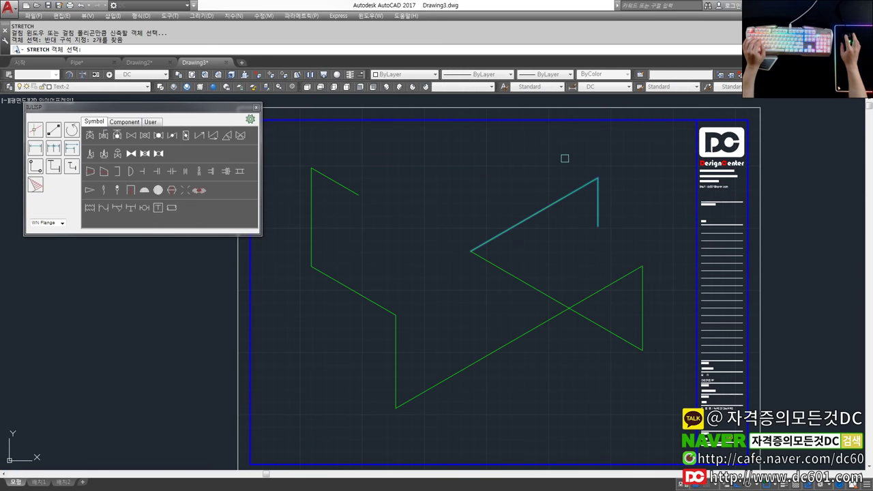
pyautogui.press('space')
pyautogui.click(626, 190)
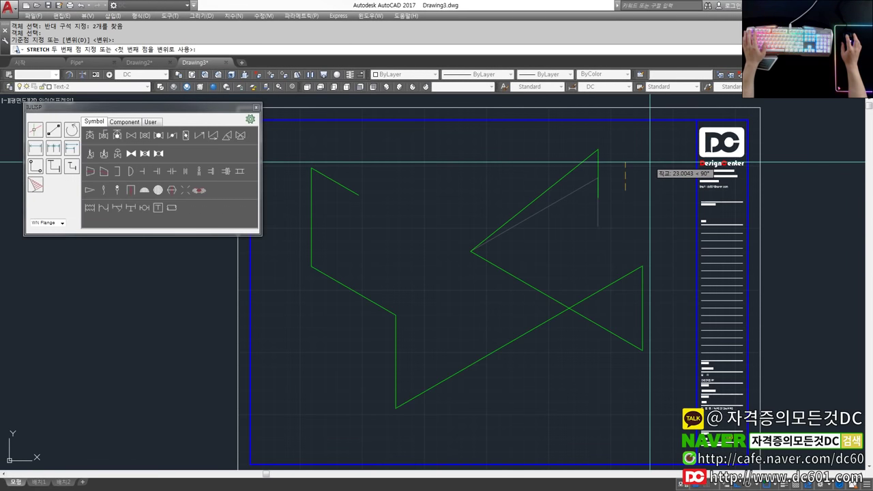
pyautogui.press('Escape')
# - Turn on polar tracking and try stretching the upper-right corner with its short leg outward along the 30° direction
pyautogui.press('F10')
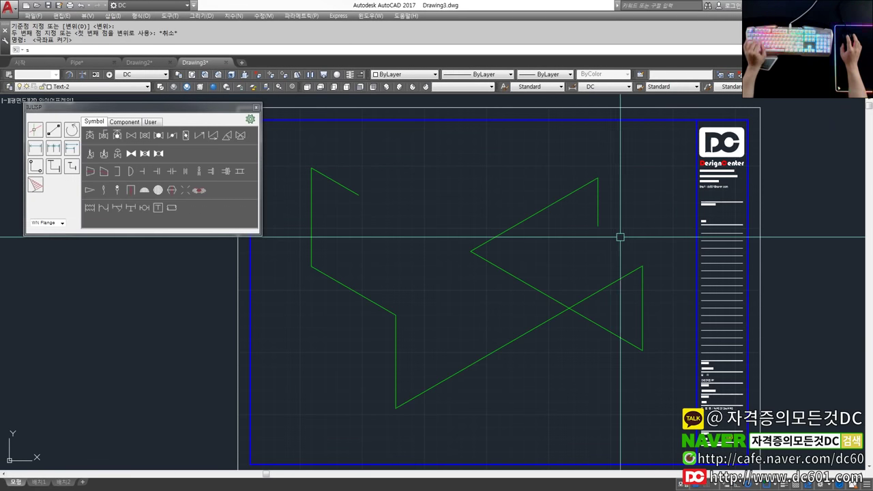
pyautogui.press('space')
pyautogui.click(618, 239)
pyautogui.click(588, 166)
pyautogui.press('space')
pyautogui.click(626, 182)
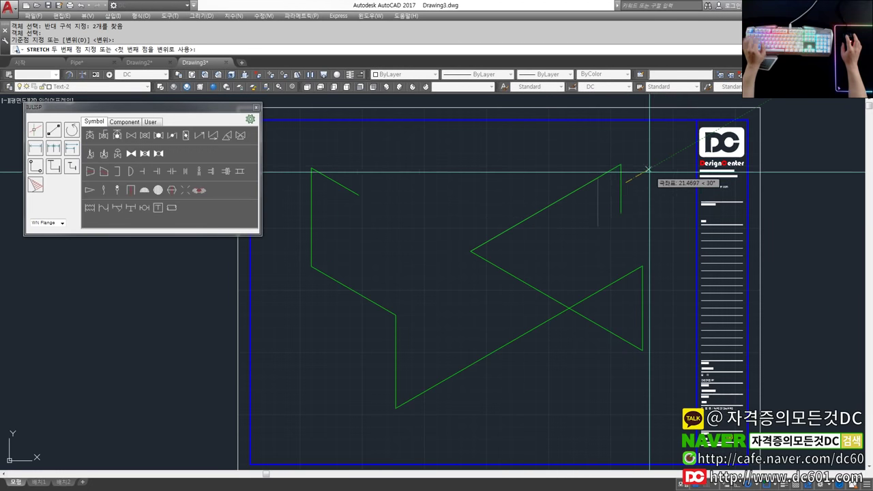
pyautogui.press('Escape')
# - Stretch the upper-right corner and its short leg about 8 units inward along the 210° polar direction
pyautogui.press('space')
pyautogui.click(621, 216)
pyautogui.click(587, 165)
pyautogui.press('space')
pyautogui.click(598, 179)
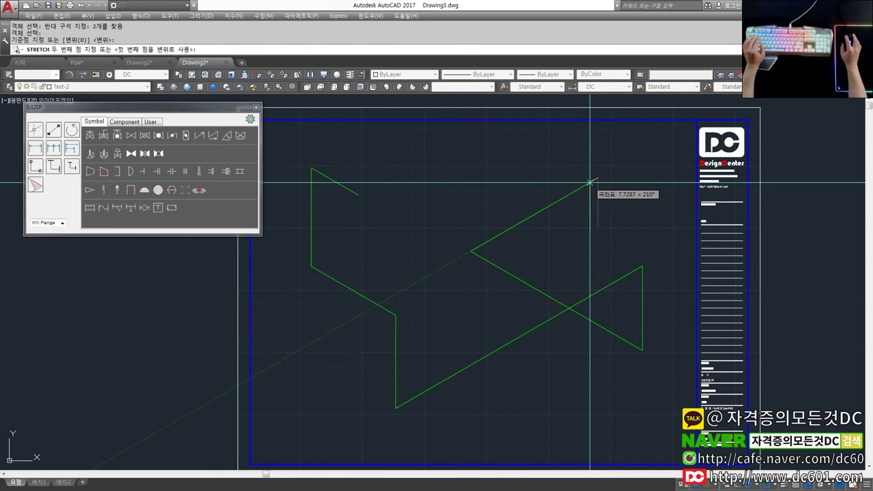
pyautogui.scroll(-5, 590, 183)
pyautogui.press('Escape')
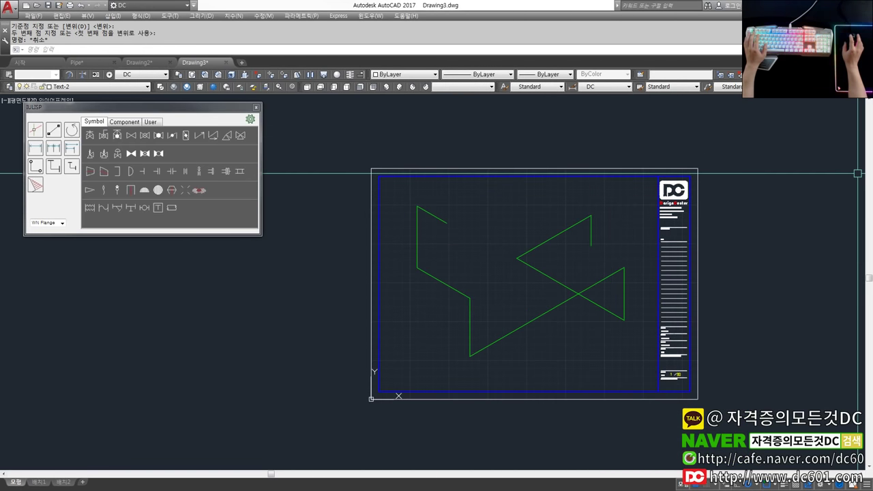
# - Bring the reference isometric KakaoTalk_20170313_172757016.jpg over the drawing, examine the dots at its pipe corners, and close the image viewer
pyautogui.moveTo(872, 121)
pyautogui.mouseDown()
pyautogui.moveTo(341, 120)
pyautogui.moveTo(872, 127)
pyautogui.mouseUp()
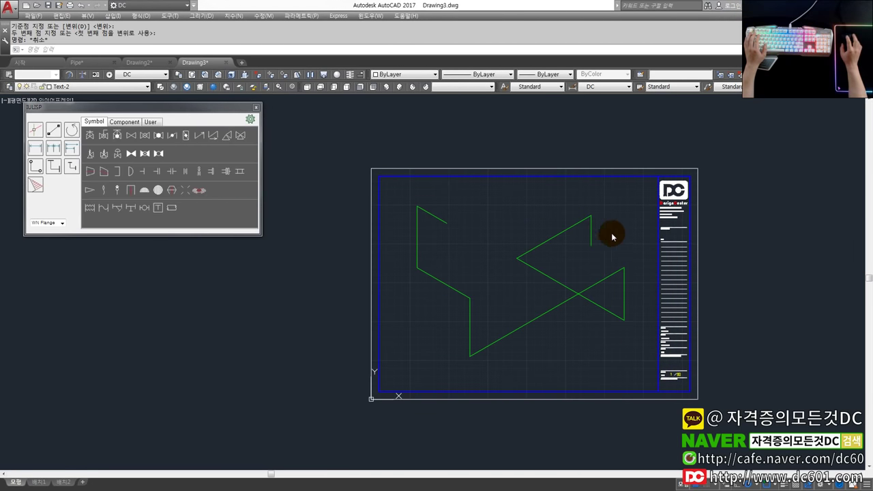
pyautogui.scroll(4, 612, 237)
pyautogui.press('Escape')
pyautogui.moveTo(872, 128); pyautogui.dragTo(472, 129)
pyautogui.scroll(5, 472, 220)
pyautogui.moveTo(429, 217); pyautogui.dragTo(514, 227)
pyautogui.scroll(-5, 513, 227)
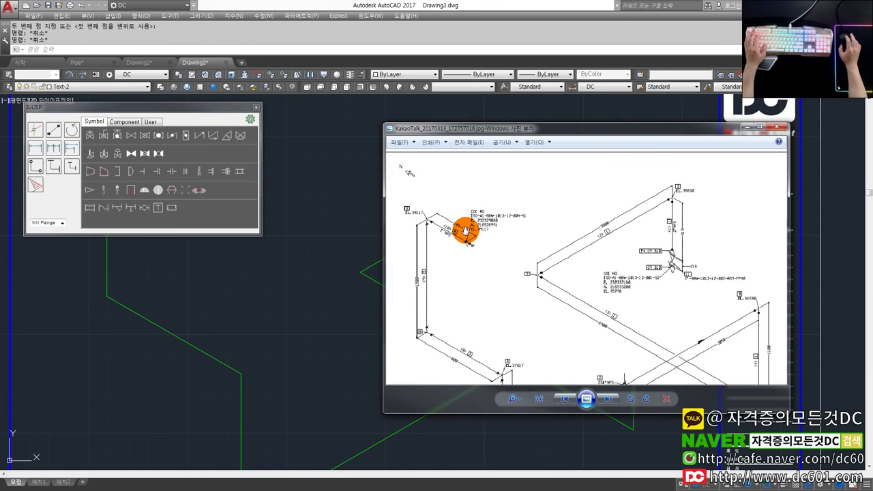
pyautogui.click(777, 127)
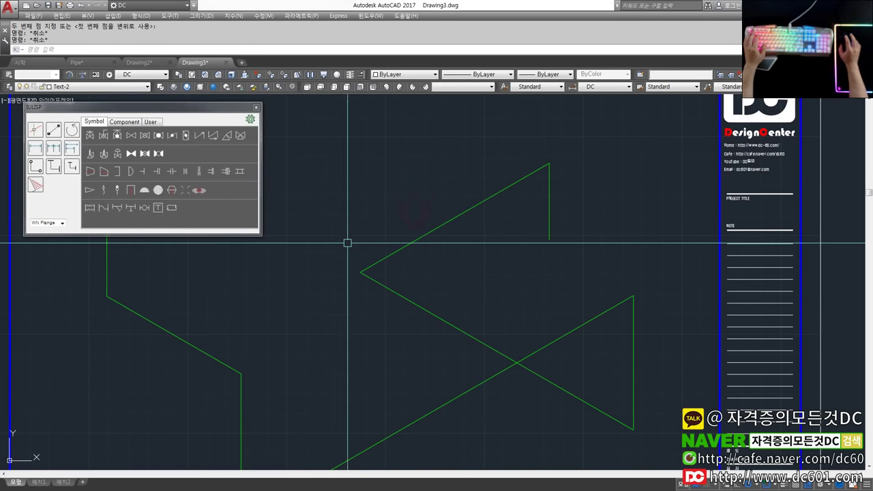
# - Move the ISO symbol toolbox further into the drawing area and cancel the started elbow symbol command
pyautogui.click(34, 164)
pyautogui.click(52, 171)
pyautogui.moveTo(109, 107); pyautogui.dragTo(215, 115)
pyautogui.click(141, 175)
pyautogui.press('Escape')
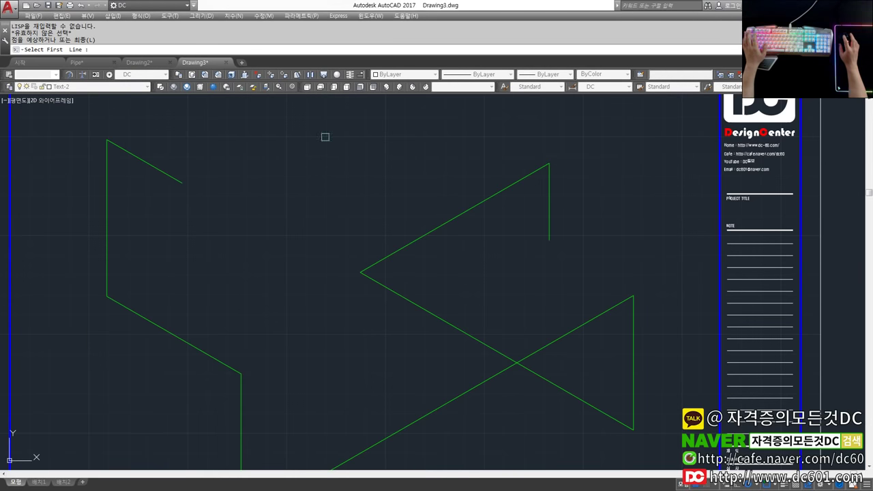
pyautogui.press('space')
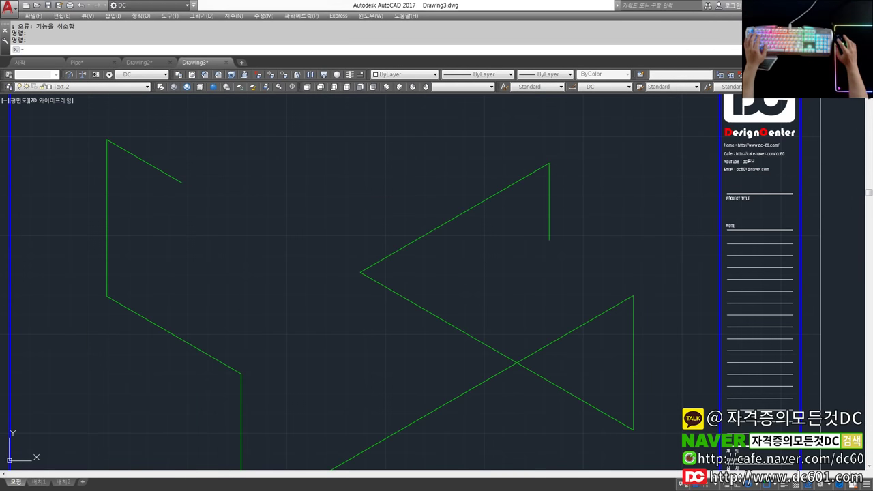
pyautogui.press('Return')
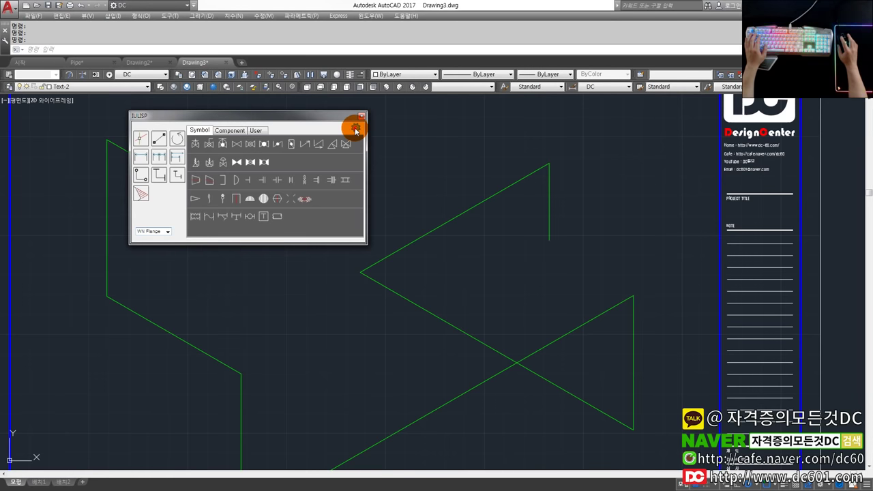
# - Set the isometric symbol scale to 1.5, save the settings and close the settings dialog
pyautogui.click(355, 130)
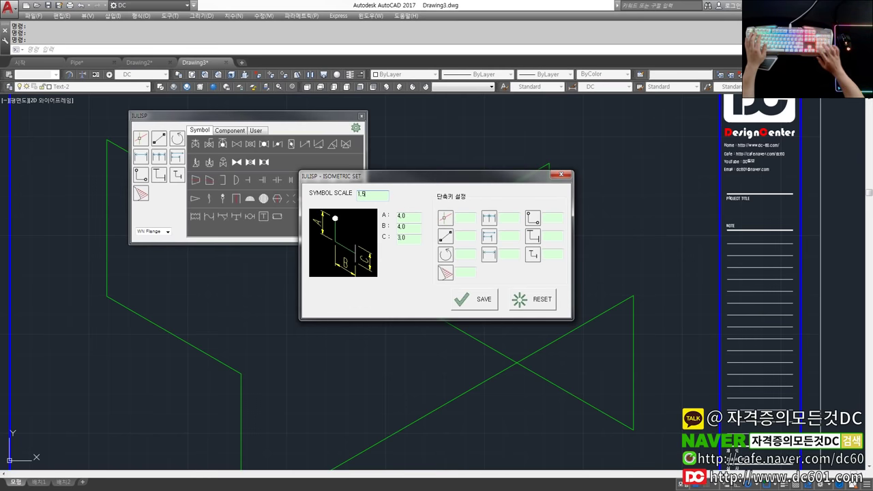
pyautogui.click(480, 307)
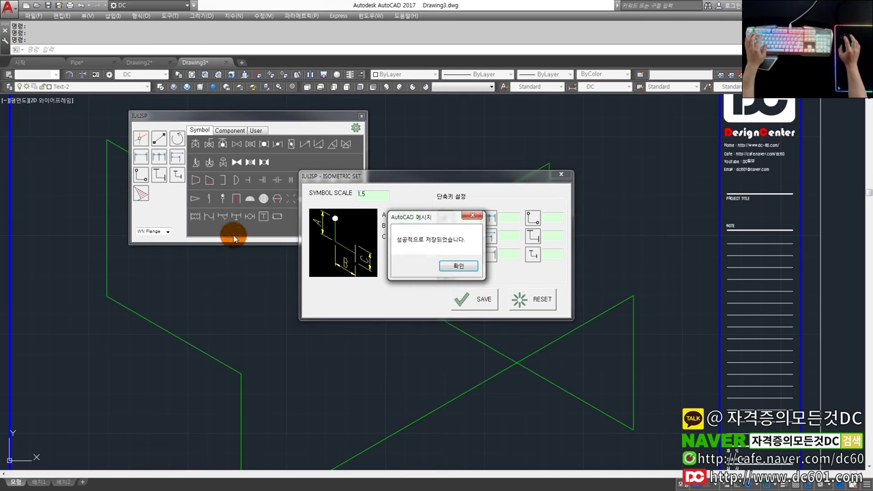
pyautogui.click(457, 270)
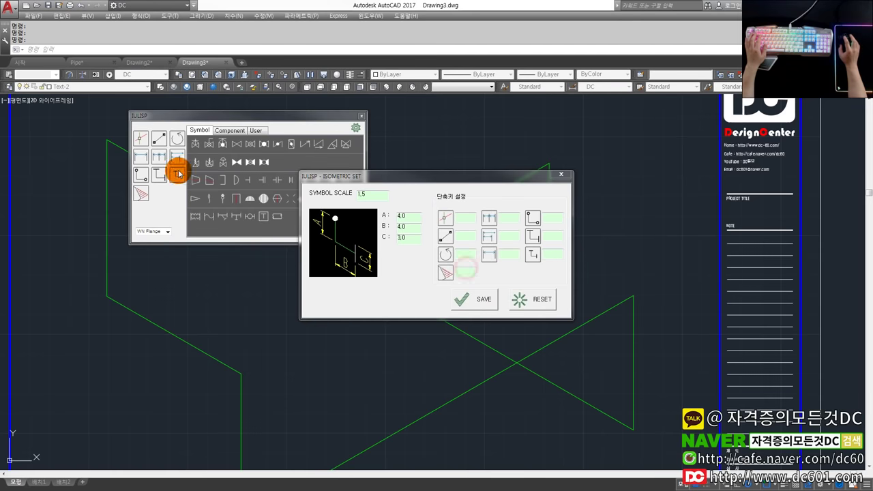
pyautogui.click(561, 176)
# - Place elbow dots at the four right-hand corners of the pipe route by pairing adjoining lines, and end the command
pyautogui.click(304, 199)
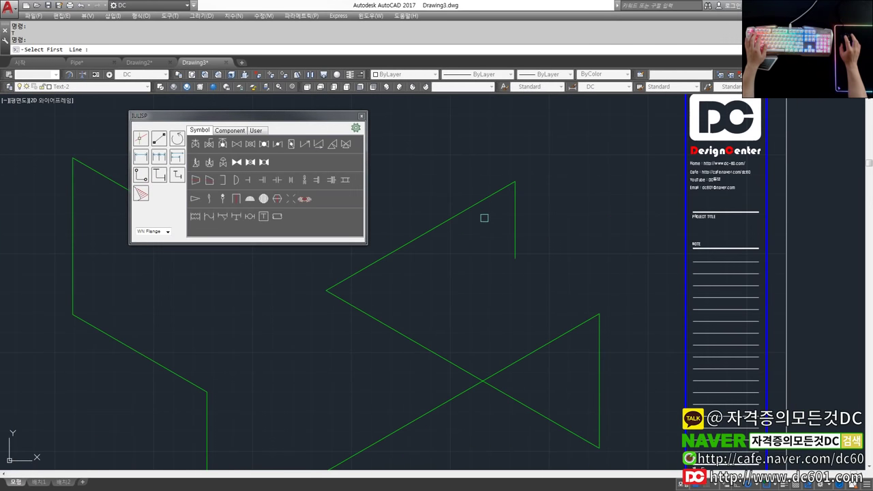
pyautogui.scroll(-2, 464, 266)
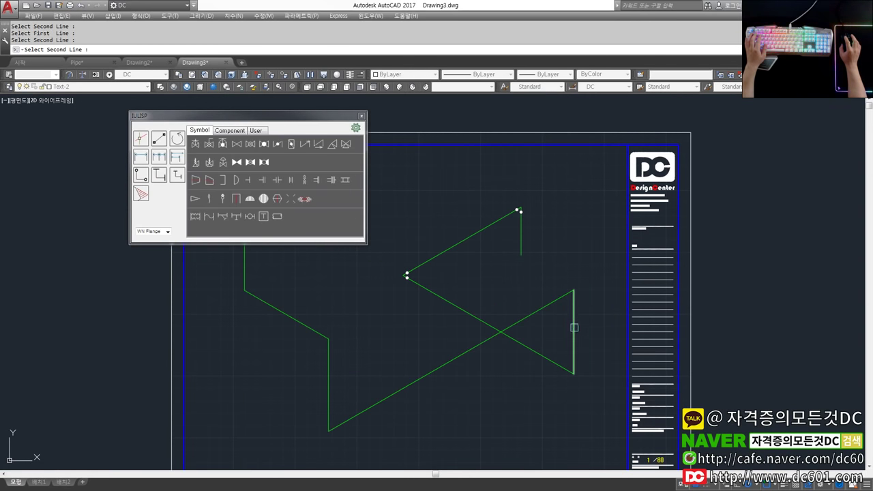
pyautogui.click(557, 304)
pyautogui.scroll(4, 580, 368)
pyautogui.scroll(-4, 579, 368)
pyautogui.moveTo(355, 364); pyautogui.dragTo(423, 355, button='middle')
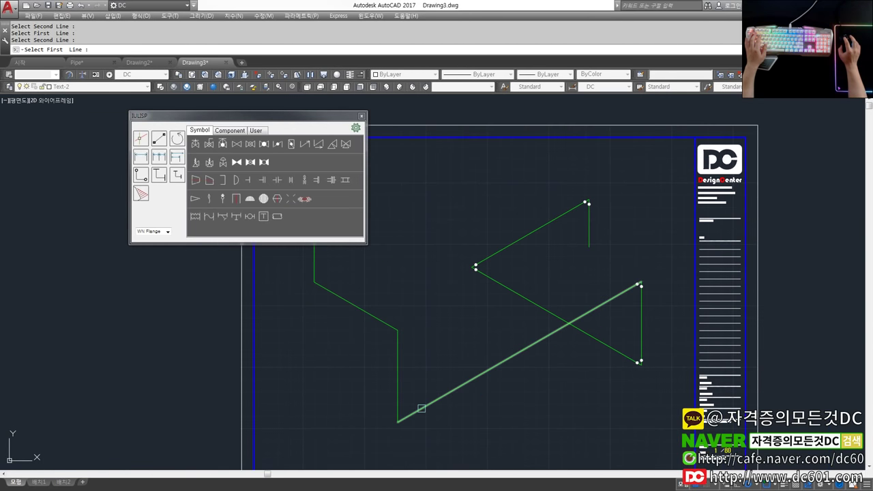
pyautogui.click(398, 379)
pyautogui.press('Return')
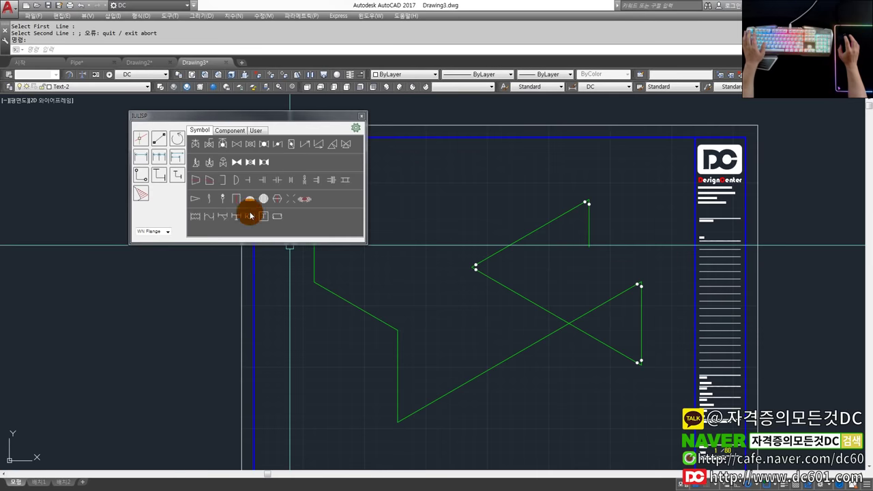
# - Place elbow dots at the route's lowest corner and at the corner directly above it, and dismiss the parallel-lines error
pyautogui.click(157, 173)
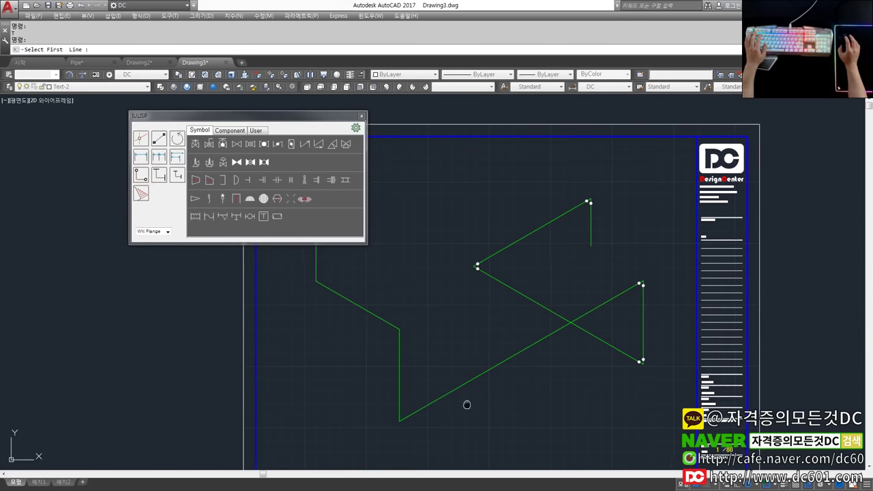
pyautogui.click(439, 396)
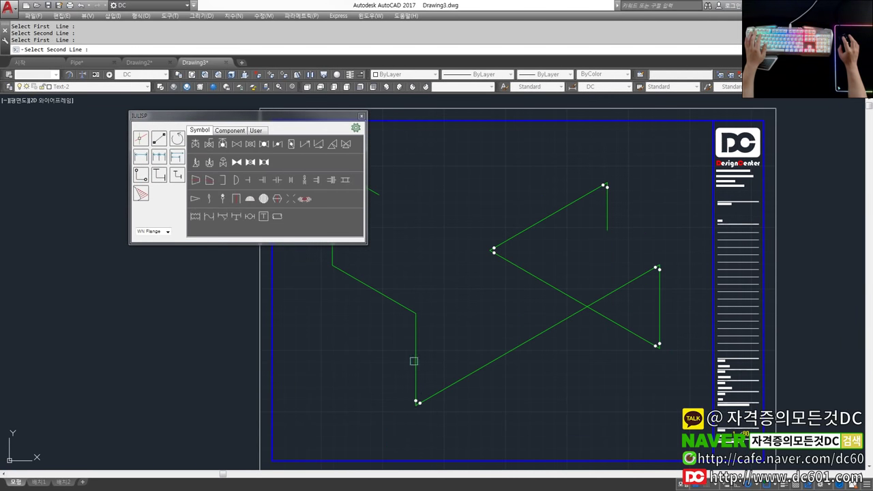
pyautogui.moveTo(375, 297); pyautogui.dragTo(437, 331, button='middle')
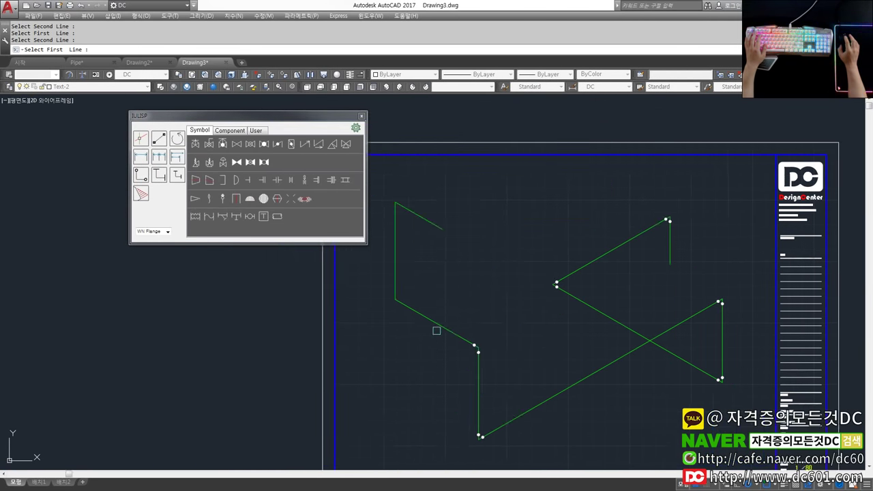
pyautogui.click(395, 273)
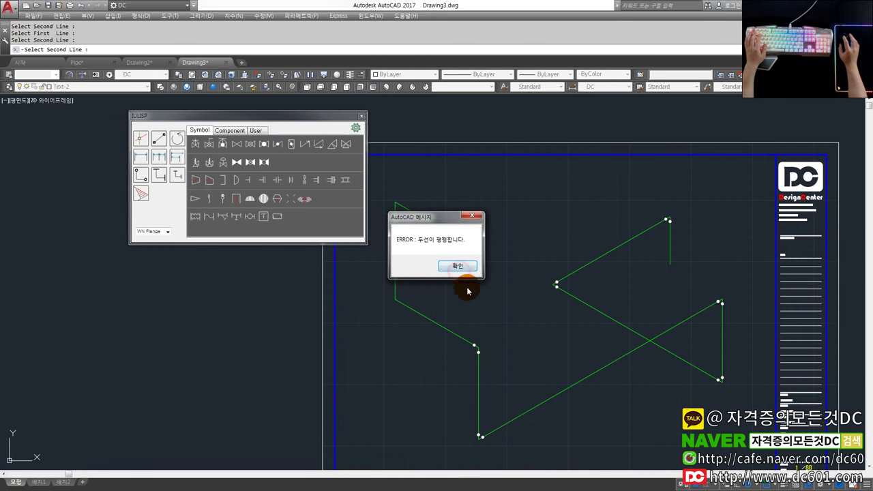
pyautogui.click(465, 271)
# - Place elbow dots at the two remaining corners on the far-left vertical pipe, and end the command
pyautogui.click(142, 176)
pyautogui.click(395, 276)
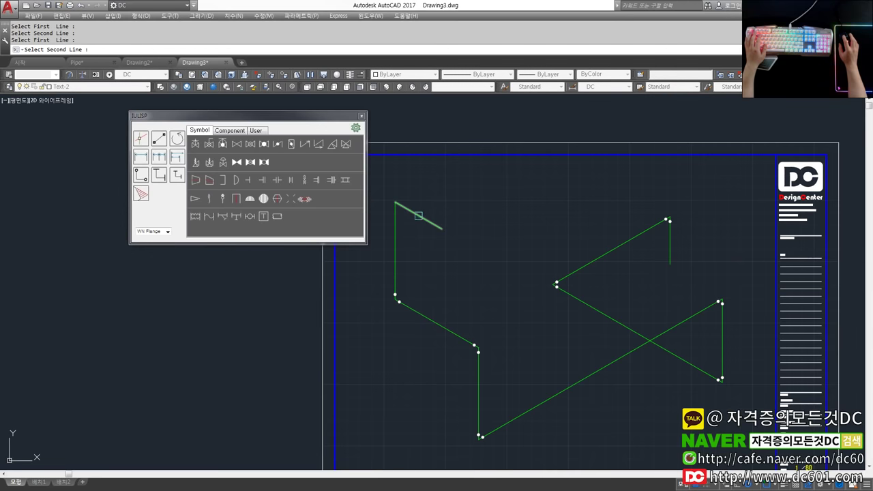
pyautogui.press('Escape')
pyautogui.moveTo(546, 305); pyautogui.dragTo(523, 301, button='middle')
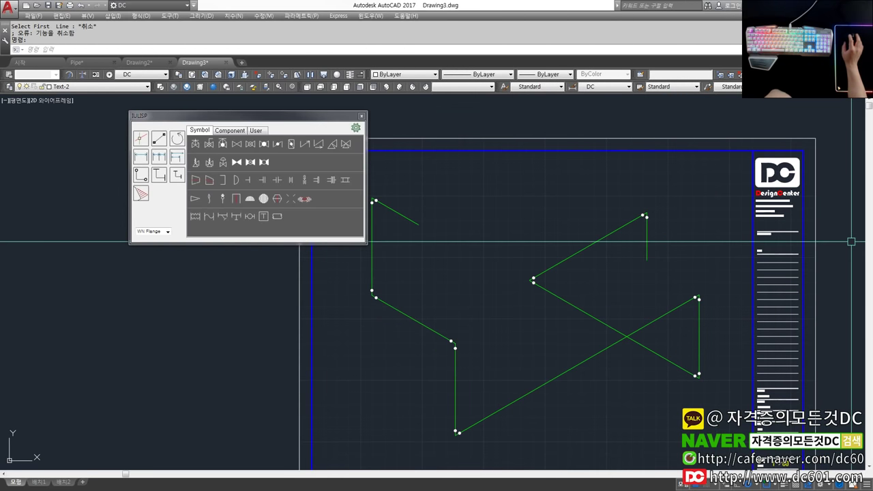
pyautogui.moveTo(872, 143)
pyautogui.mouseDown()
pyautogui.moveTo(469, 172)
pyautogui.moveTo(872, 167)
pyautogui.mouseUp()
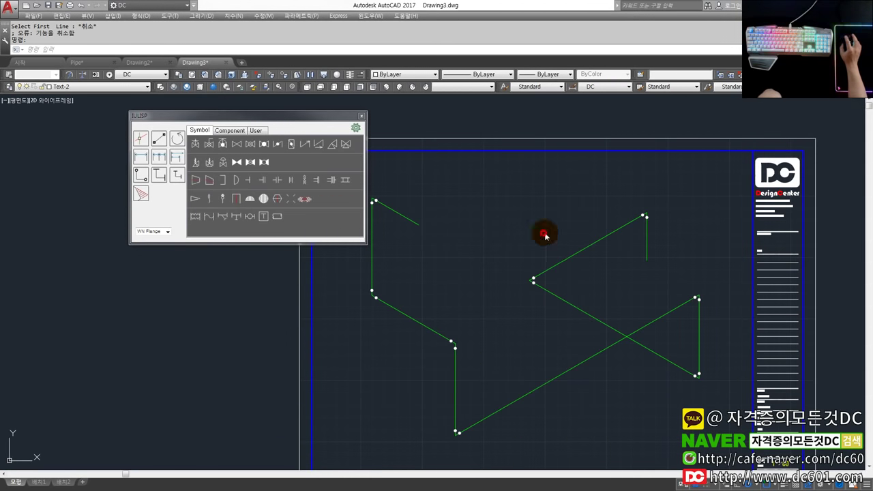
pyautogui.scroll(3, 400, 243)
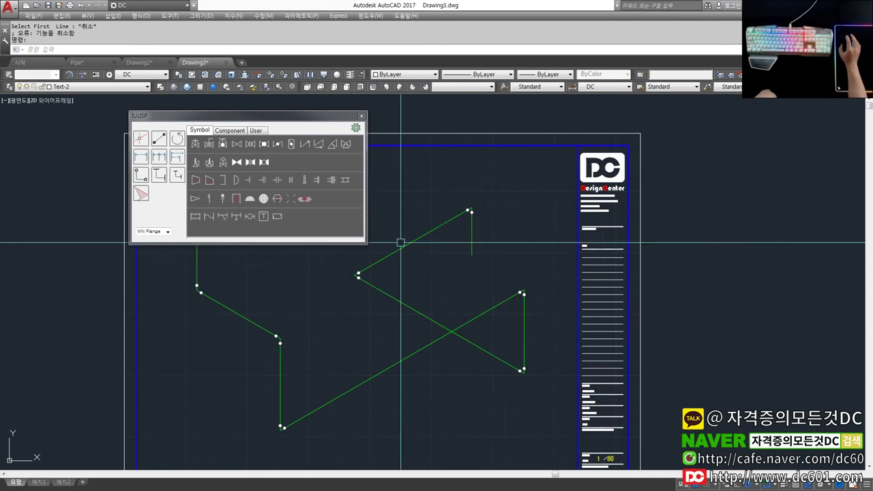
pyautogui.click(198, 144)
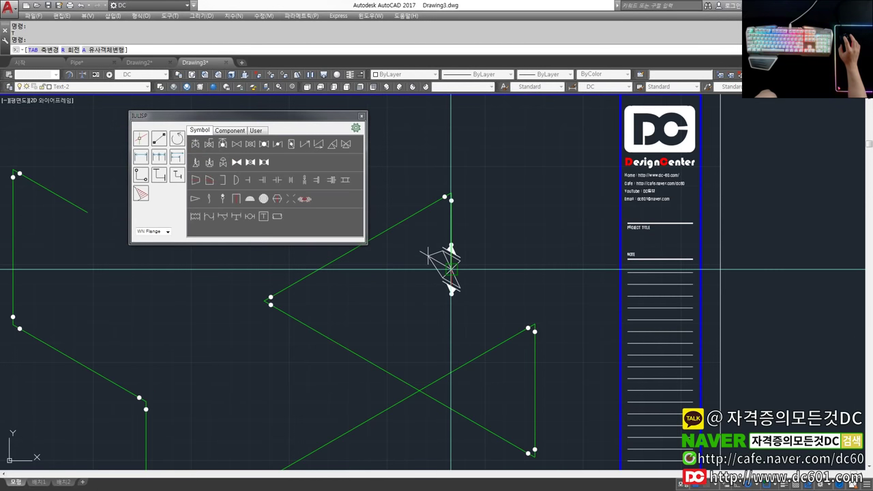
pyautogui.scroll(-4, 453, 270)
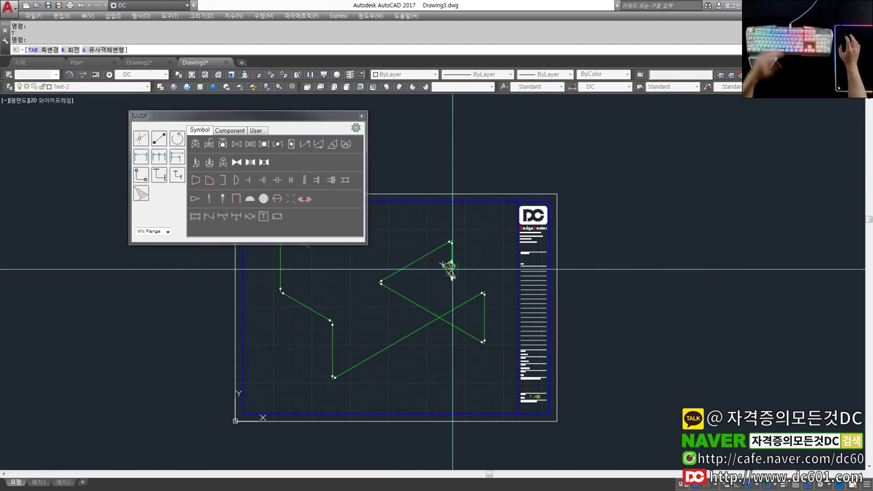
pyautogui.scroll(2, 453, 270)
# - Set the isometric symbol scale to 1, save the settings and close the settings dialog
pyautogui.click(356, 129)
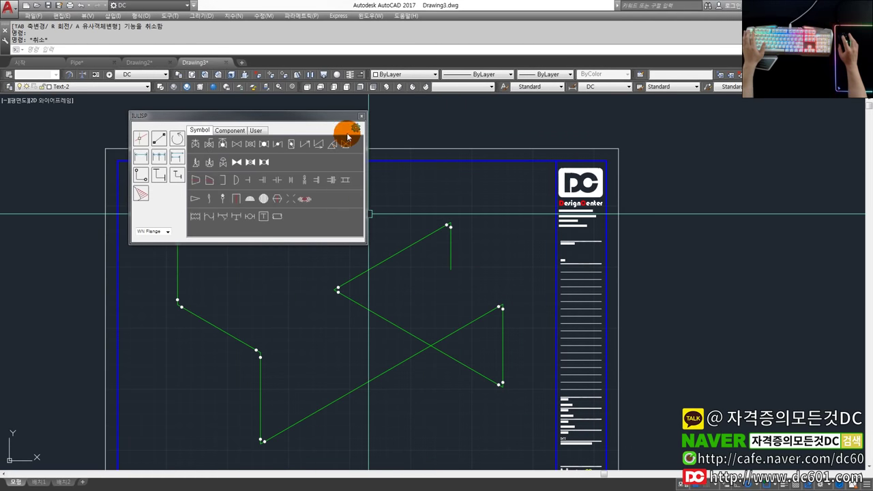
pyautogui.click(367, 199)
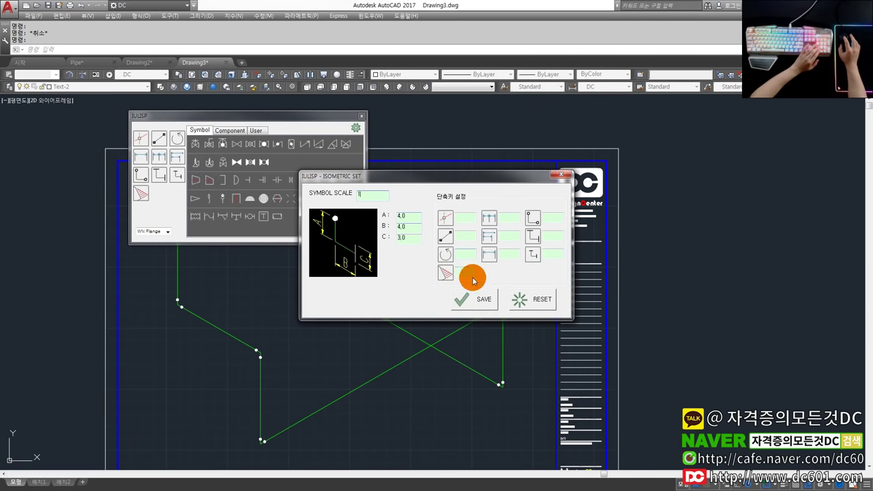
pyautogui.click(485, 305)
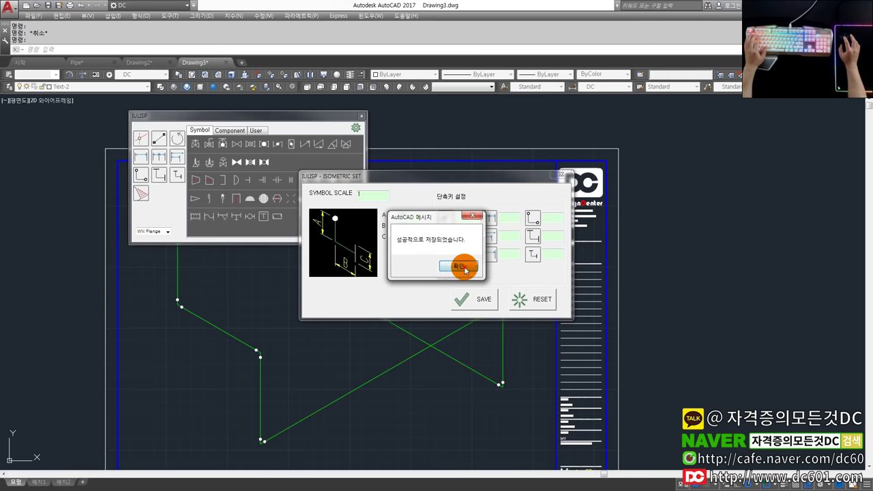
pyautogui.click(459, 267)
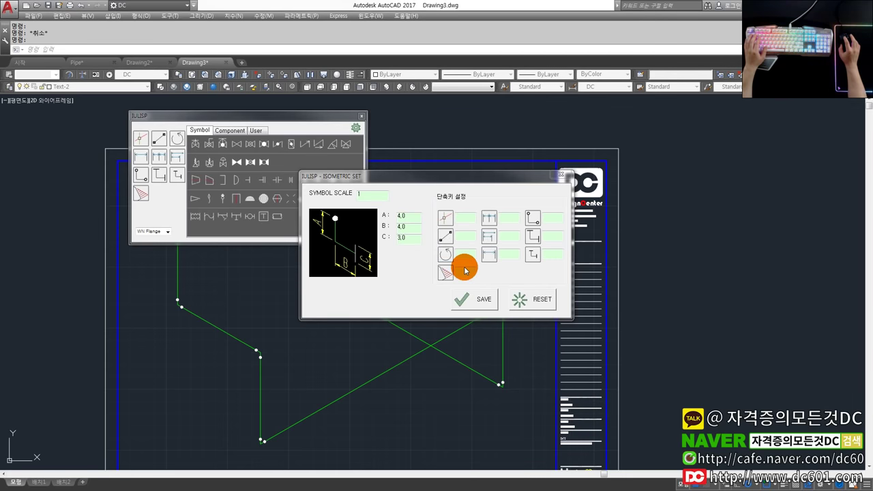
pyautogui.click(564, 179)
pyautogui.scroll(-2, 447, 267)
pyautogui.scroll(2, 451, 268)
pyautogui.click(253, 180)
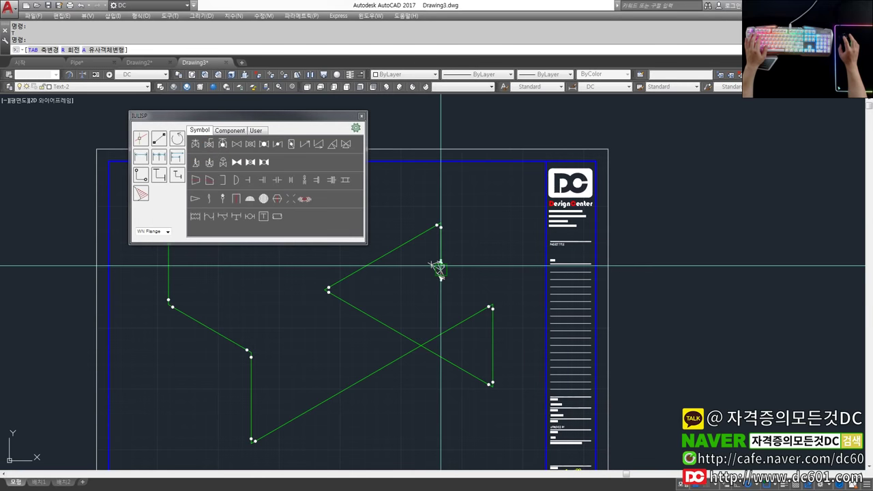
pyautogui.scroll(2, 439, 267)
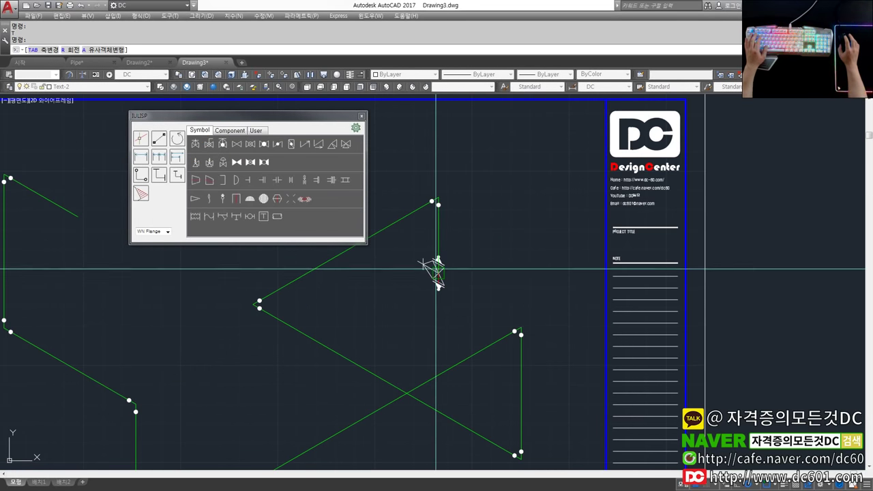
pyautogui.scroll(2, 441, 266)
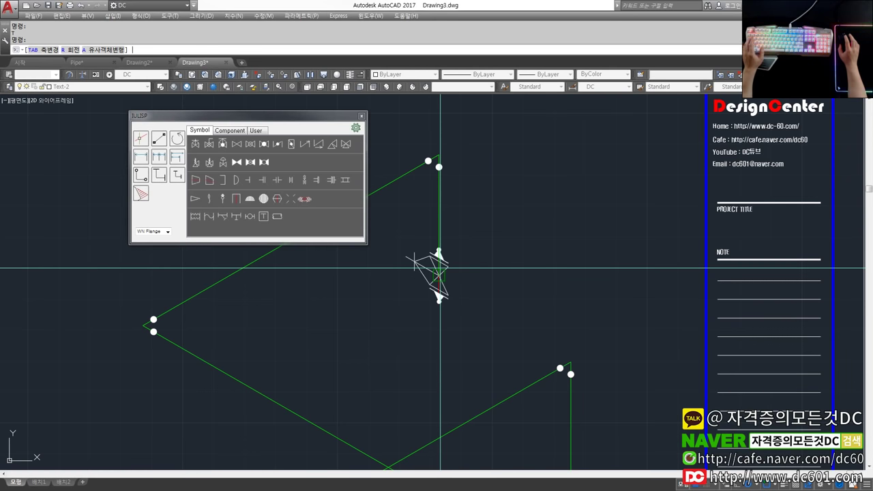
pyautogui.press('Escape')
# - Place a flanged valve symbol at the open lower end of the short right-hand vertical pipe, cycling its axis orientation
pyautogui.click(169, 171)
pyautogui.click(198, 146)
pyautogui.press('Tab')
pyautogui.press('Tab')
pyautogui.press('Tab')
pyautogui.press('Tab')
pyautogui.press('Tab')
pyautogui.press('Tab')
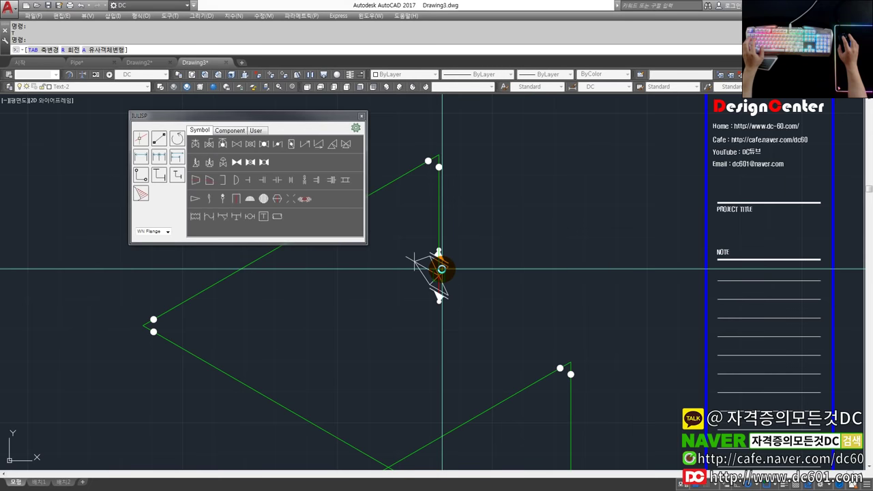
pyautogui.press('Escape')
pyautogui.scroll(-2, 442, 269)
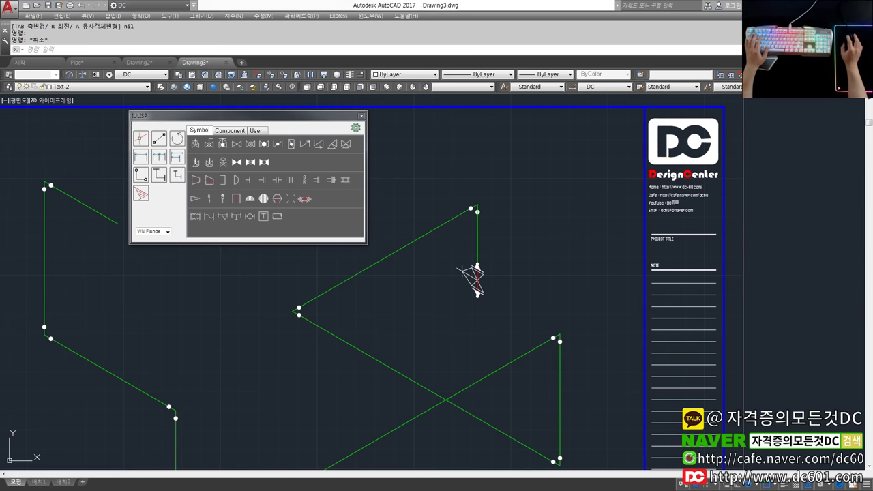
# - Place a second flanged valve symbol at the open end of the short sloping pipe at the upper left of the route
pyautogui.moveTo(463, 260); pyautogui.dragTo(607, 290, button='middle')
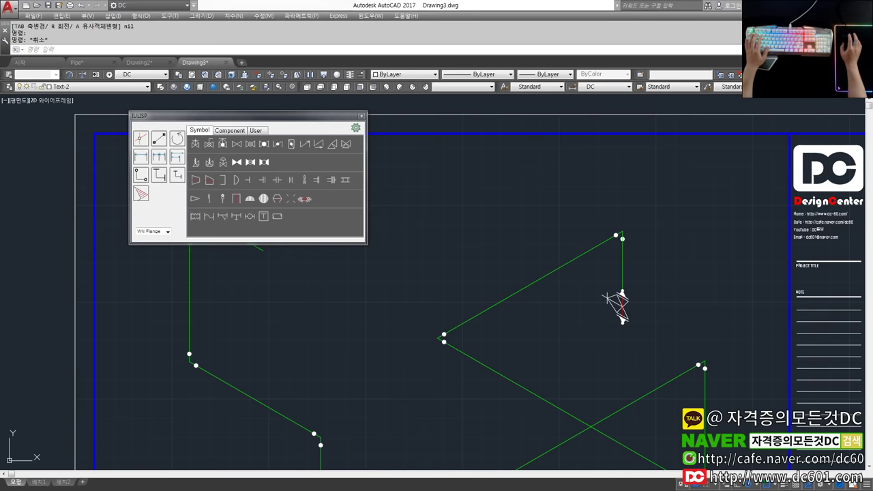
pyautogui.moveTo(512, 271); pyautogui.dragTo(679, 295, button='middle')
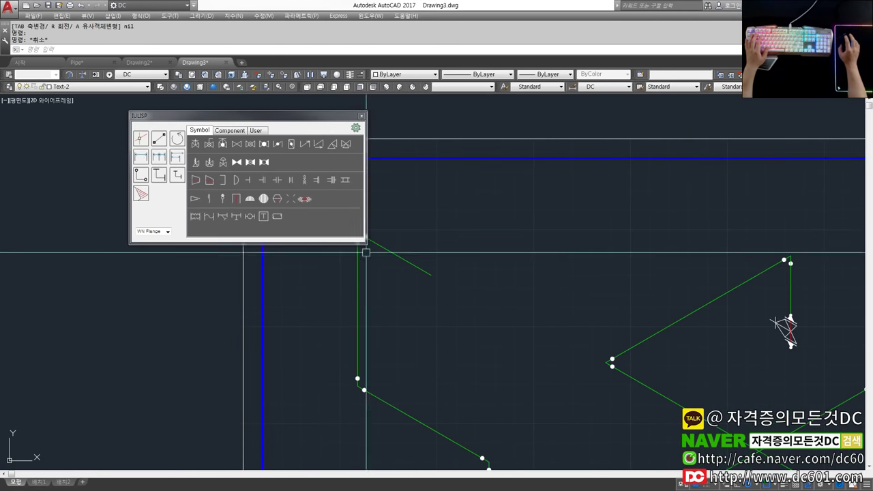
pyautogui.click(194, 145)
pyautogui.scroll(2, 417, 271)
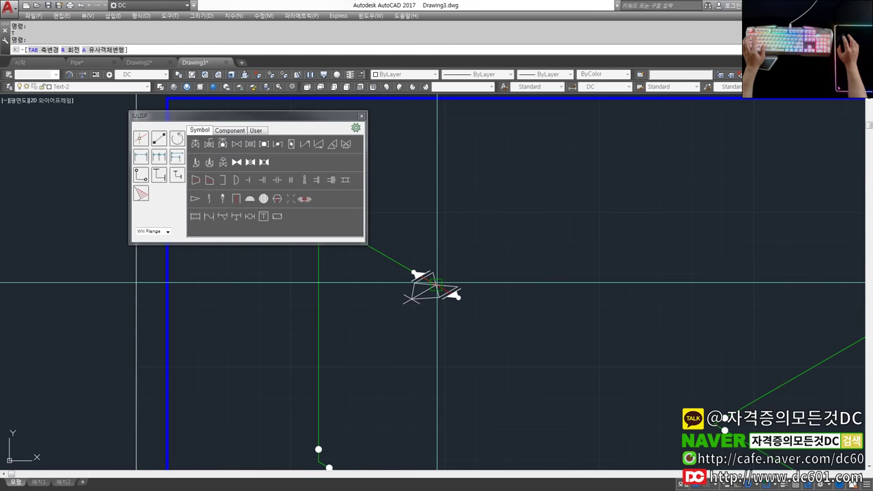
pyautogui.press('Escape')
pyautogui.moveTo(872, 164)
pyautogui.mouseDown()
pyautogui.moveTo(489, 192)
pyautogui.moveTo(872, 198)
pyautogui.mouseUp()
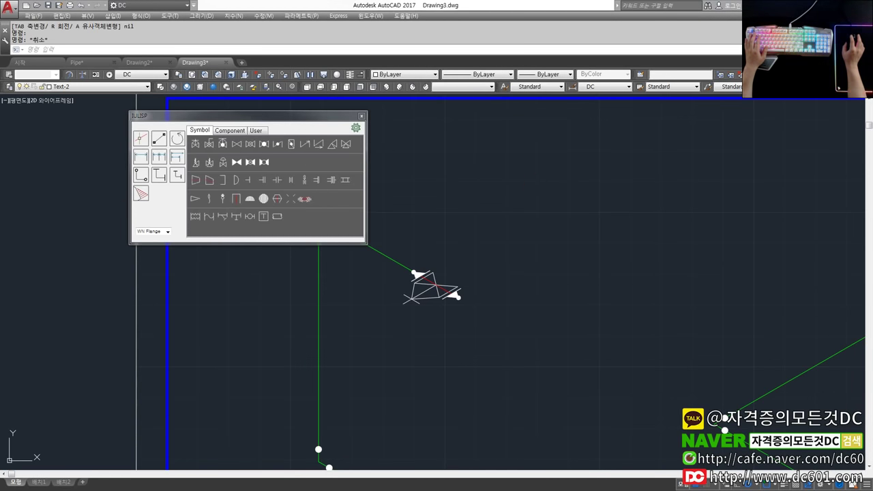
pyautogui.scroll(-5, 643, 357)
pyautogui.press('Escape')
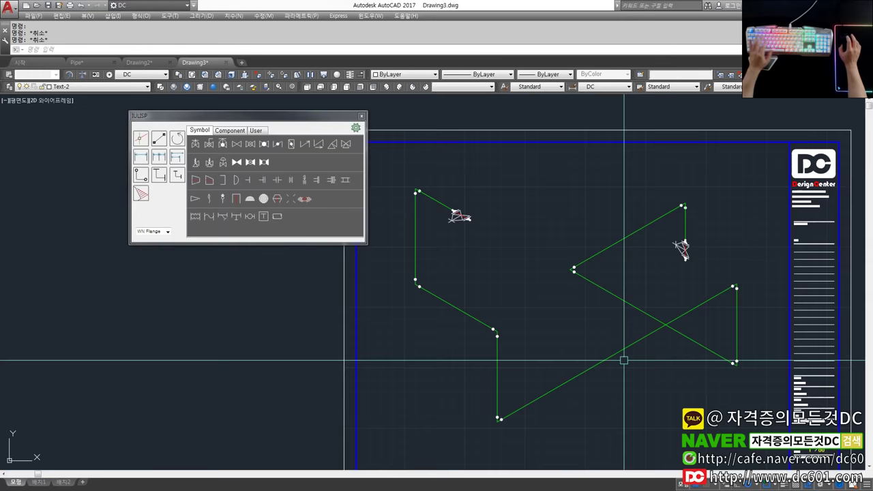
pyautogui.moveTo(625, 360); pyautogui.dragTo(526, 319, button='middle')
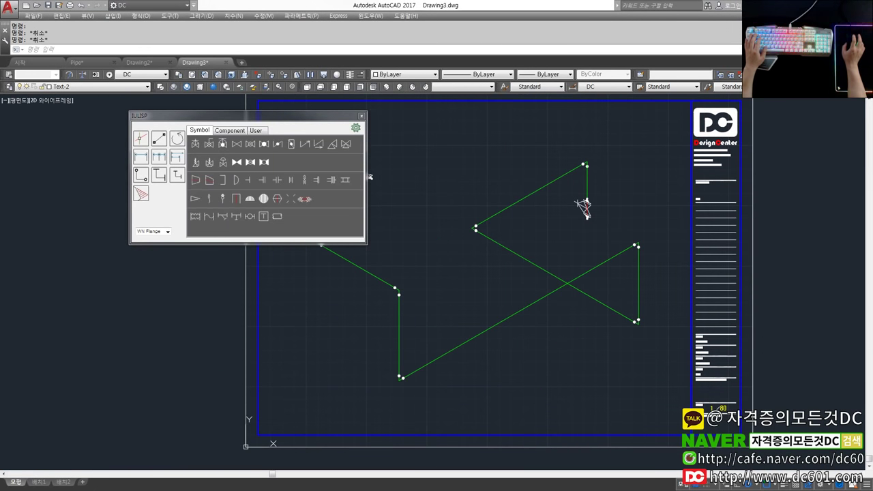
pyautogui.scroll(4, 560, 332)
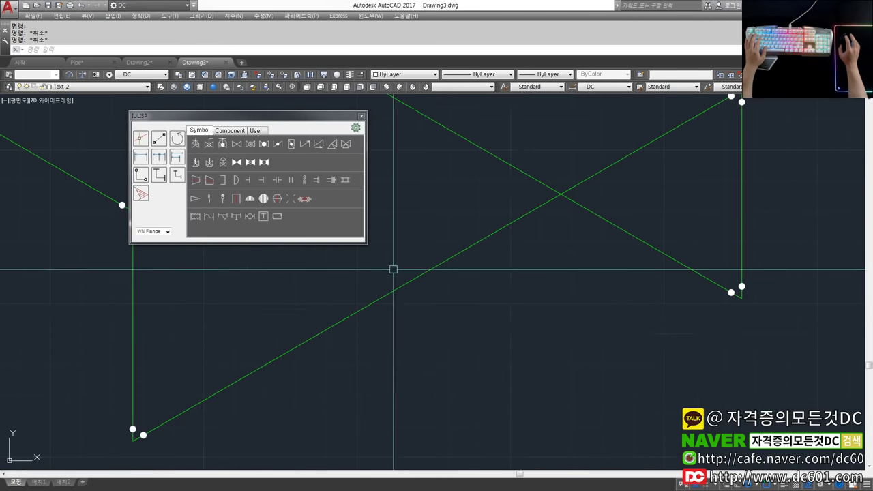
pyautogui.click(265, 216)
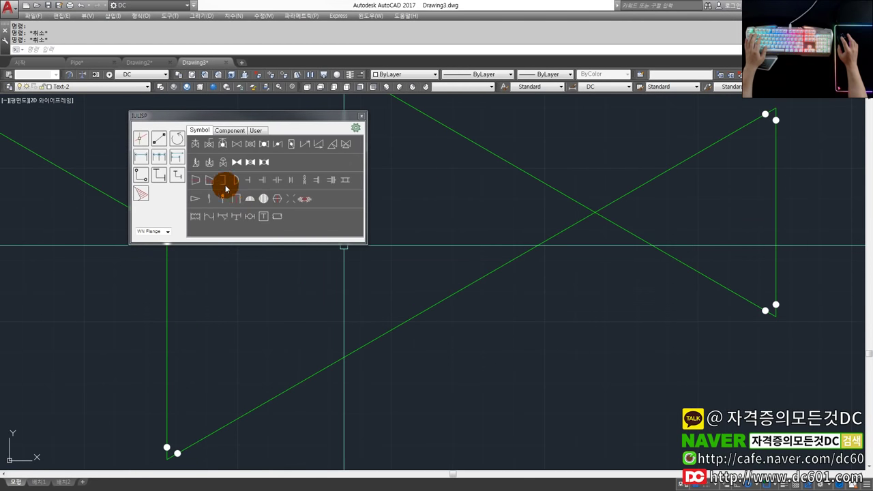
pyautogui.click(239, 199)
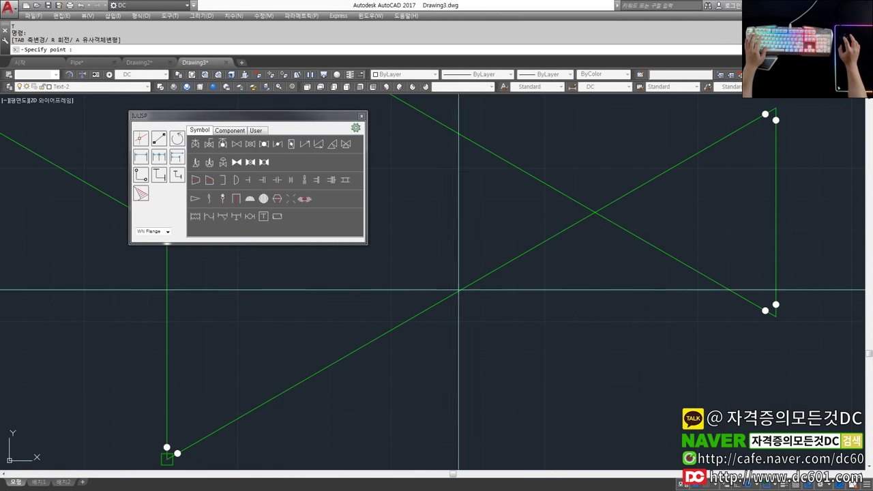
pyautogui.scroll(-2, 451, 292)
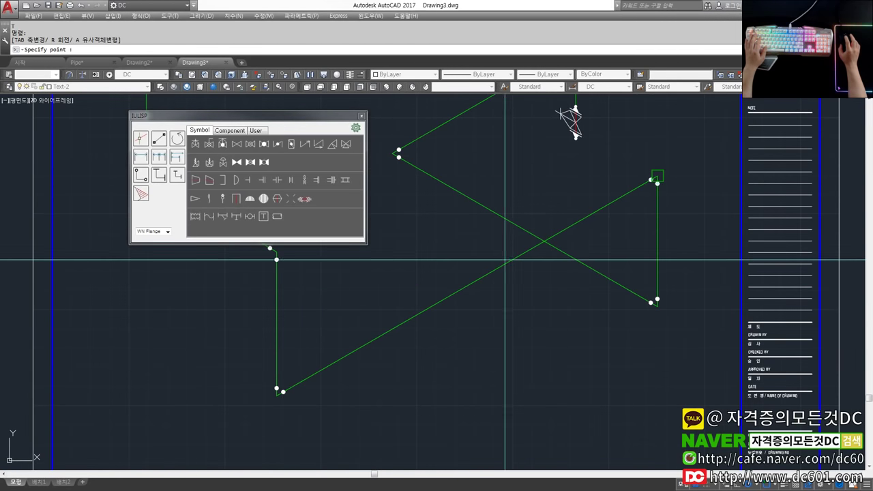
pyautogui.press('Escape')
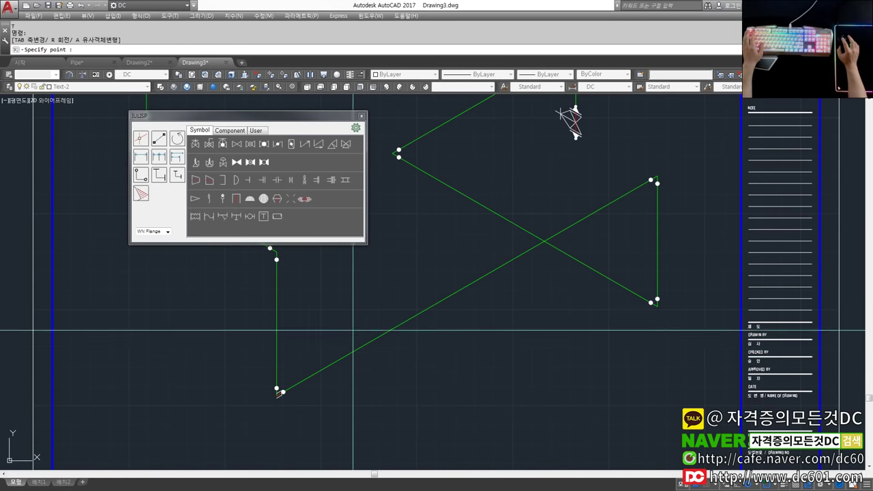
# - Close the symbol toolbox and examine the snap, tracking and object snap options in the drafting settings dialog
pyautogui.scroll(2, 340, 352)
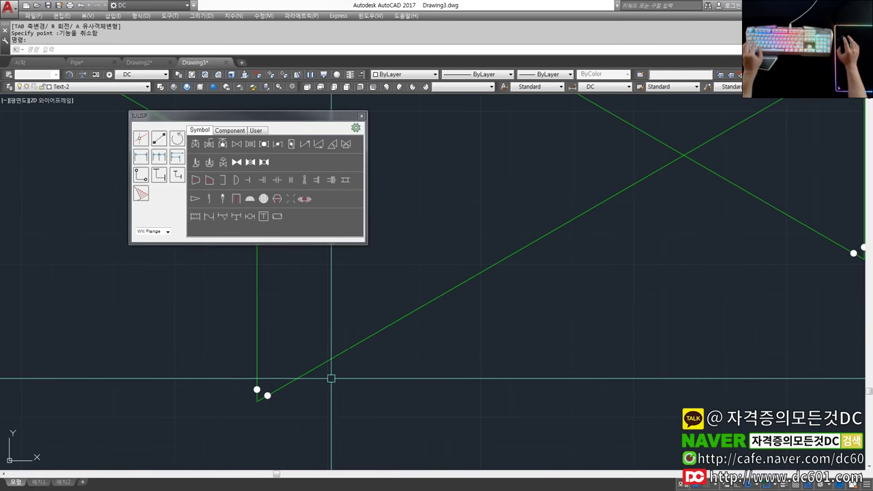
pyautogui.click(361, 116)
pyautogui.write('s')
pyautogui.press('Escape')
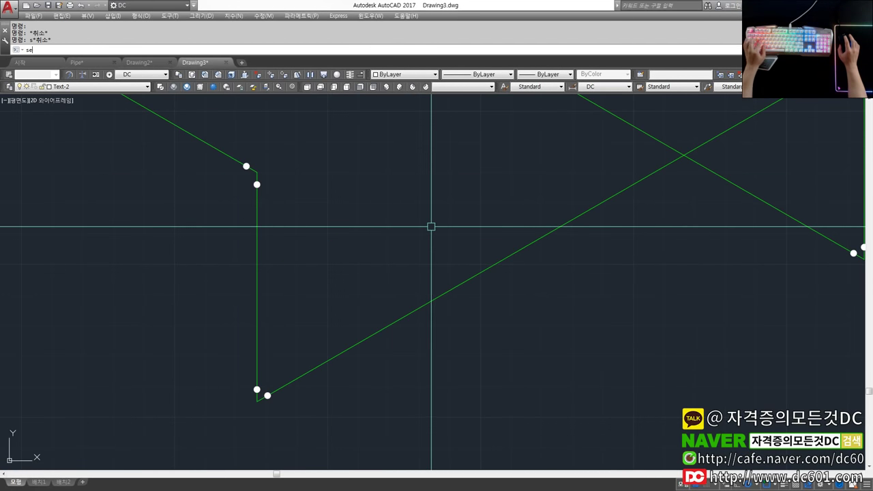
pyautogui.write('se')
pyautogui.press('Return')
pyautogui.click(440, 170)
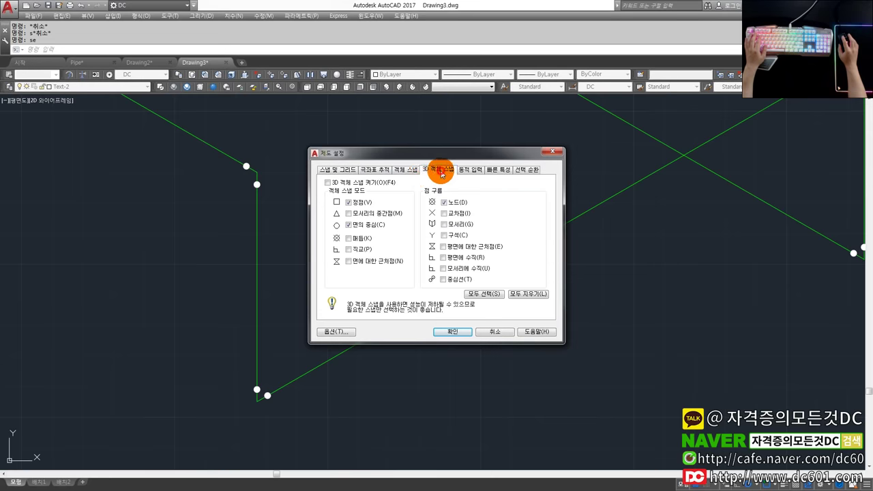
pyautogui.click(408, 170)
pyautogui.click(348, 170)
pyautogui.click(376, 170)
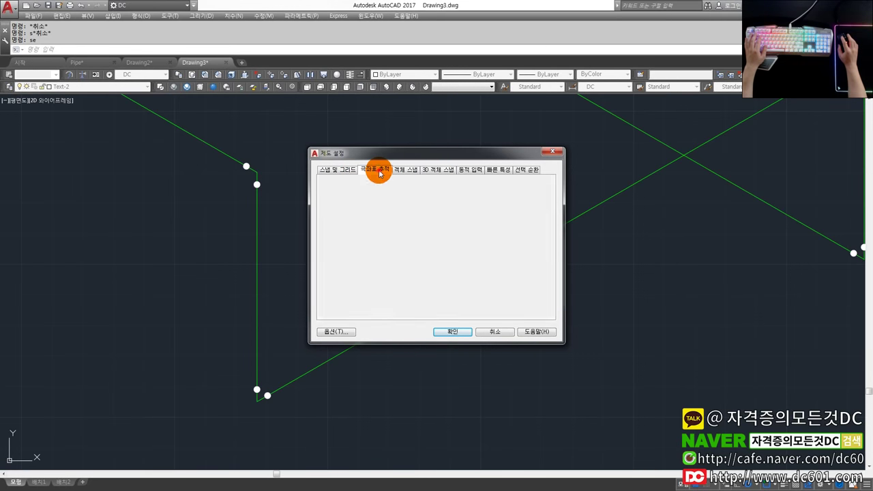
pyautogui.click(329, 169)
pyautogui.click(409, 171)
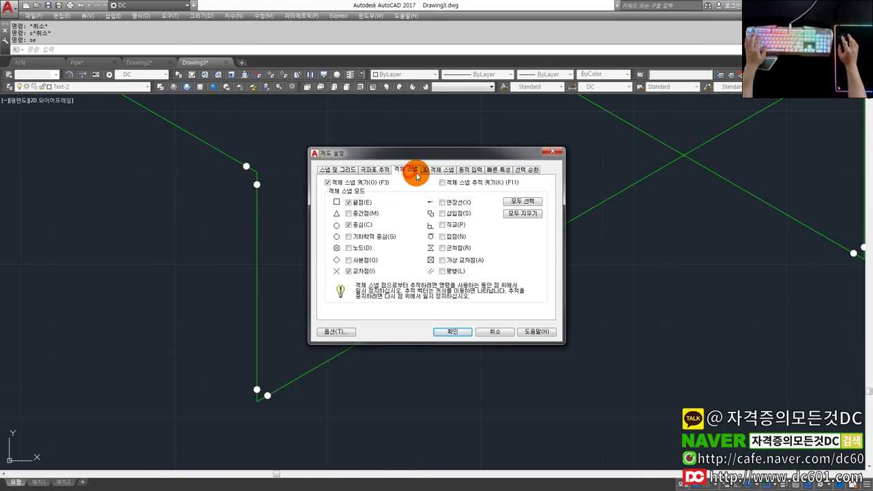
pyautogui.click(452, 332)
# - Reopen the symbol toolbox, place a small box-shaped branch symbol on the long lower sloping pipe, and end the command
pyautogui.press('F1')
pyautogui.press('Escape')
pyautogui.press('F1')
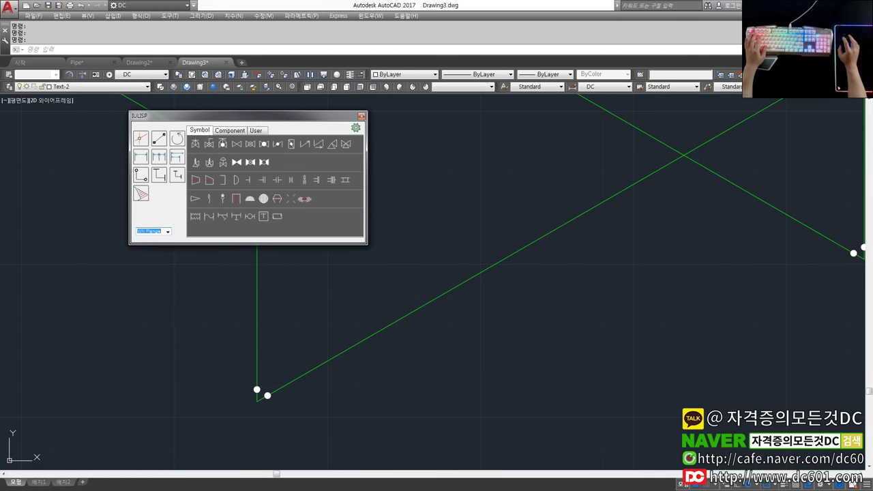
pyautogui.click(249, 199)
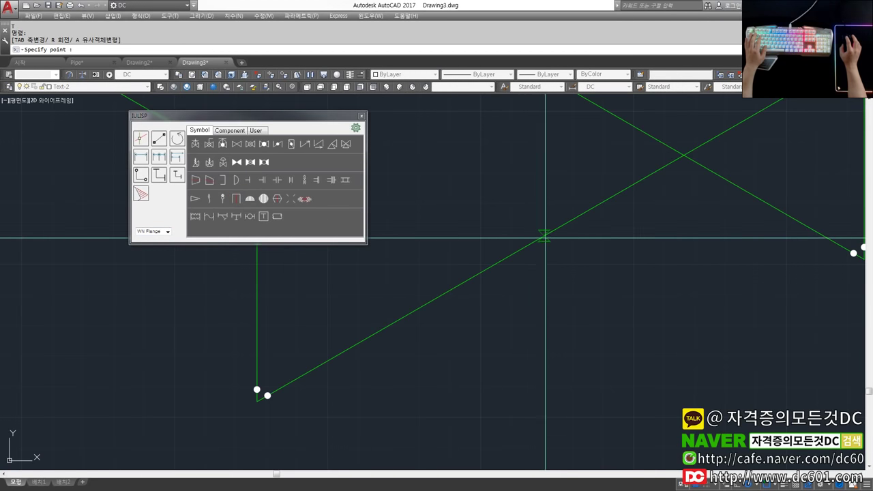
pyautogui.scroll(3, 533, 240)
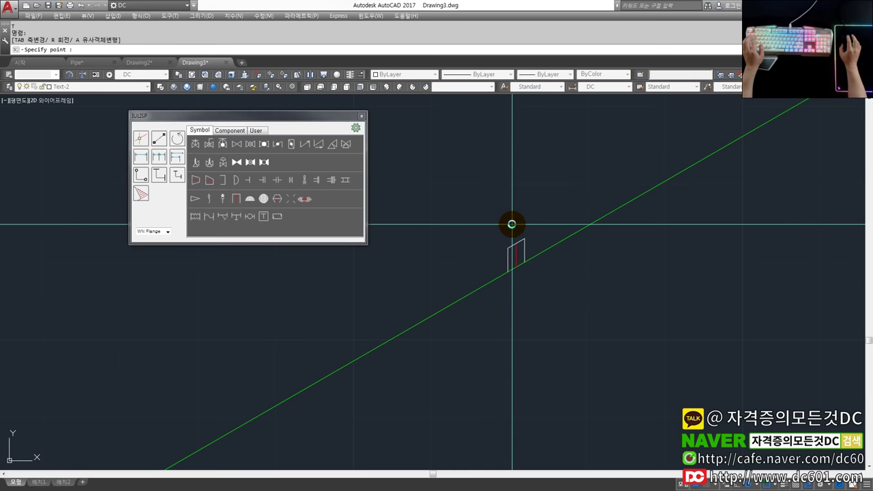
pyautogui.press('Escape')
# - Draw a vertical line upward from the top edge of the box-shaped branch symbol
pyautogui.scroll(-5, 519, 239)
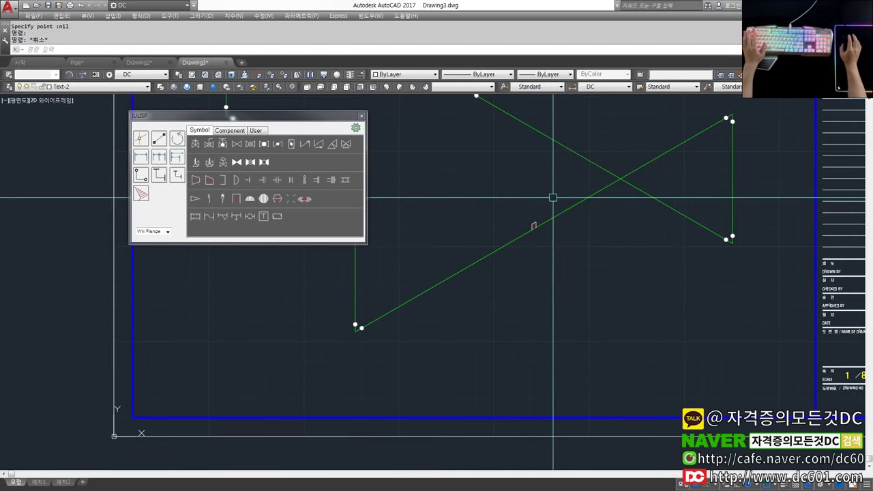
pyautogui.scroll(2, 528, 255)
pyautogui.write('l')
pyautogui.press('Return')
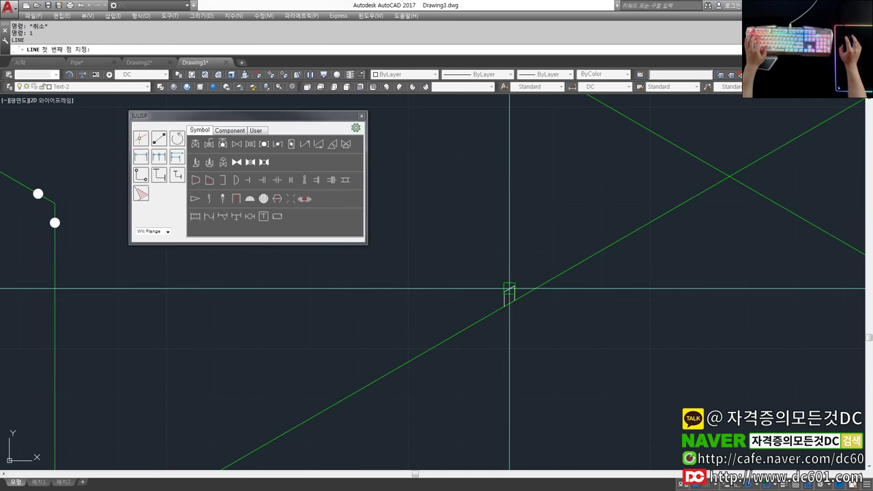
pyautogui.click(508, 300)
pyautogui.click(509, 207)
pyautogui.press('Escape')
pyautogui.press('Escape')
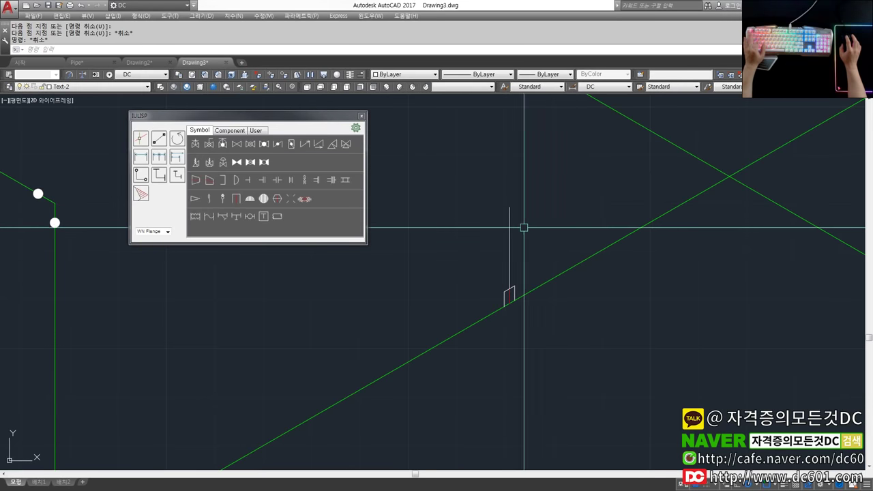
# - Erase the vertical line above the box-shaped branch symbol
pyautogui.write('e')
pyautogui.press('Return')
pyautogui.click(524, 228)
pyautogui.click(485, 214)
pyautogui.press('Return')
# - Draw a four-segment isometric branch pipe from the top of the box symbol, running up, up-left, down-left and up
pyautogui.click(157, 138)
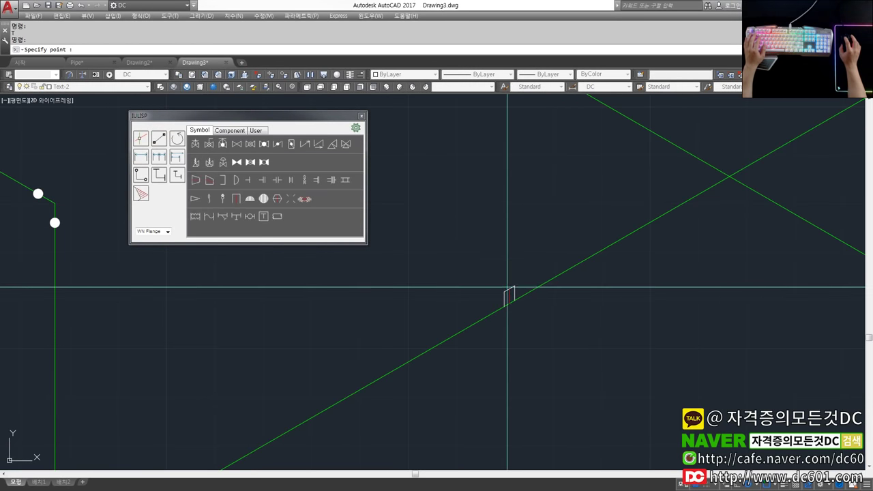
pyautogui.scroll(-2, 536, 250)
pyautogui.click(561, 219)
pyautogui.press('Escape')
pyautogui.scroll(-3, 551, 265)
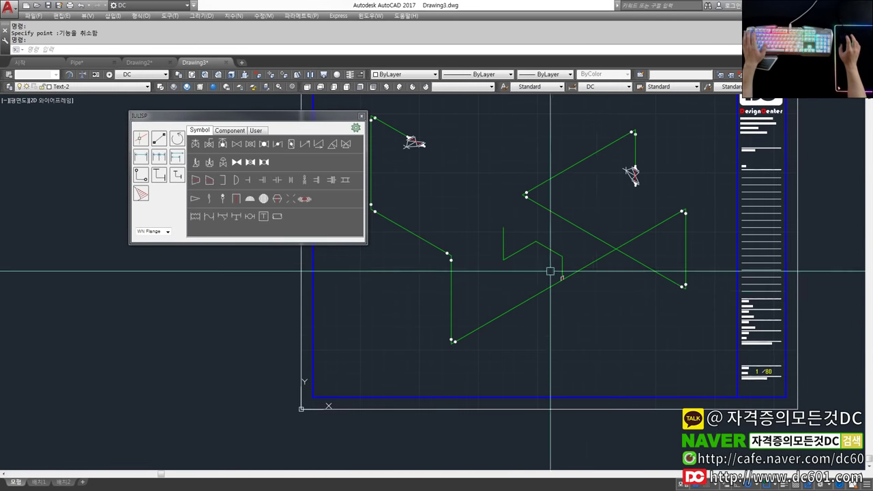
# - Erase the four branch pipe segments above the box symbol
pyautogui.scroll(4, 565, 257)
pyautogui.write('e')
pyautogui.press('space')
pyautogui.click(572, 267)
pyautogui.click(404, 217)
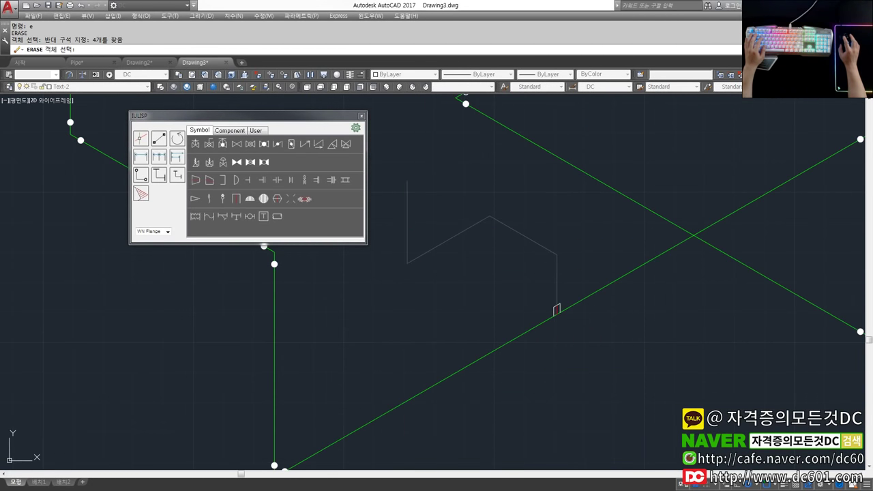
pyautogui.press('space')
pyautogui.scroll(2, 522, 295)
pyautogui.scroll(-2, 530, 335)
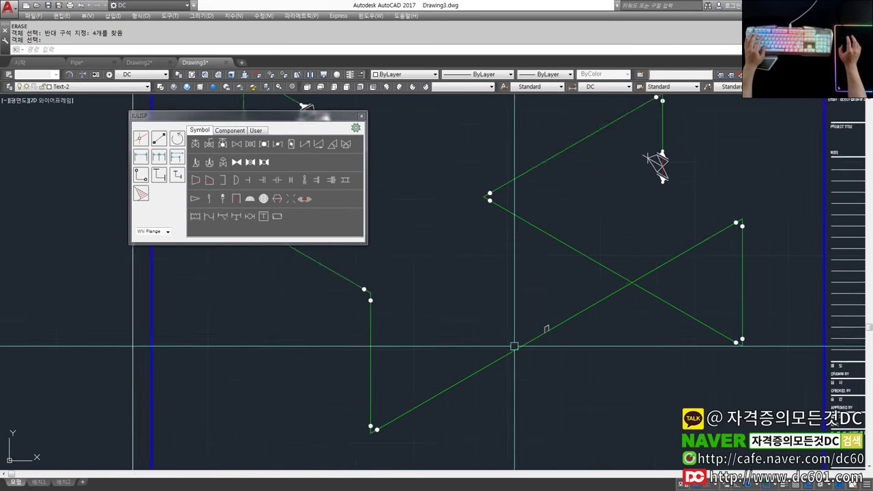
pyautogui.moveTo(515, 346); pyautogui.dragTo(532, 314, button='middle')
pyautogui.scroll(1, 532, 324)
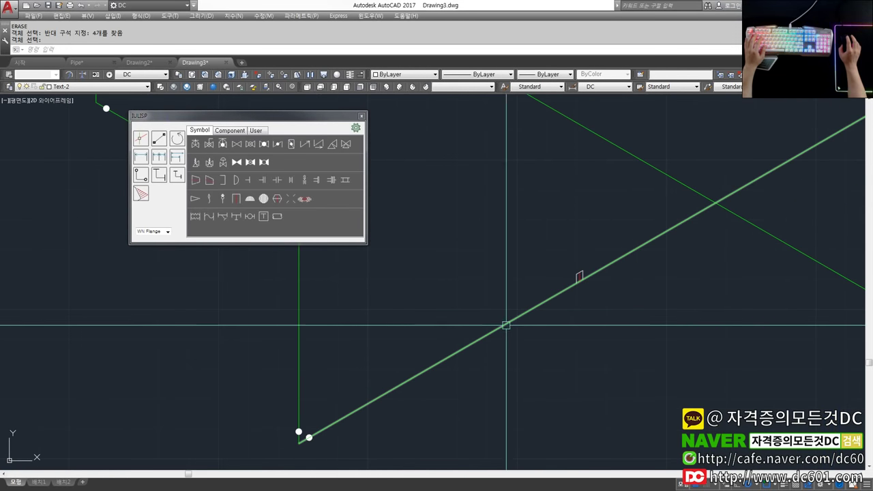
pyautogui.click(223, 134)
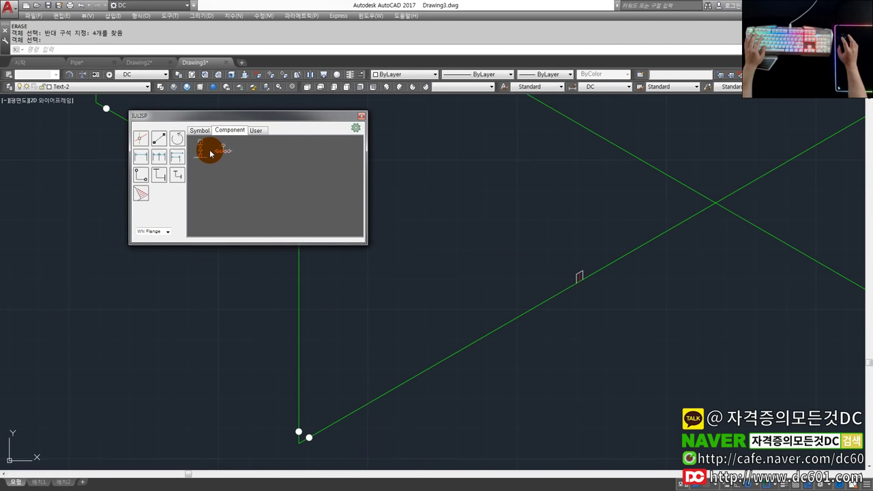
pyautogui.click(226, 153)
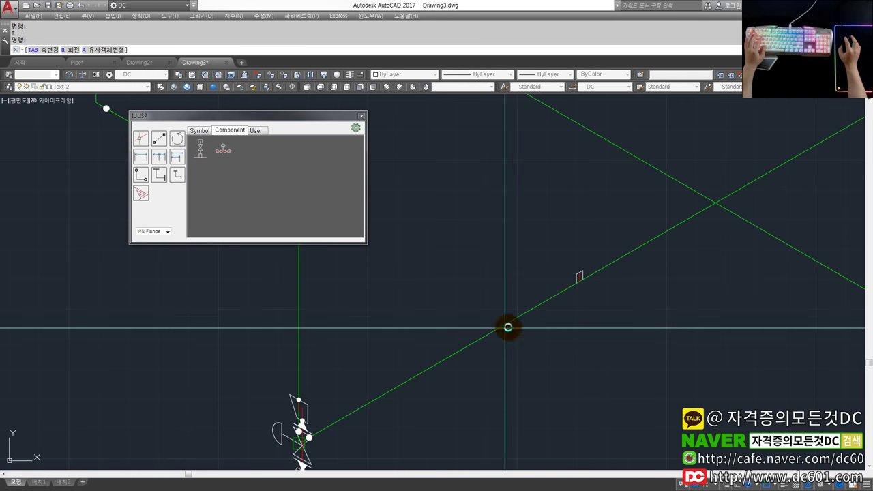
pyautogui.scroll(-3, 520, 318)
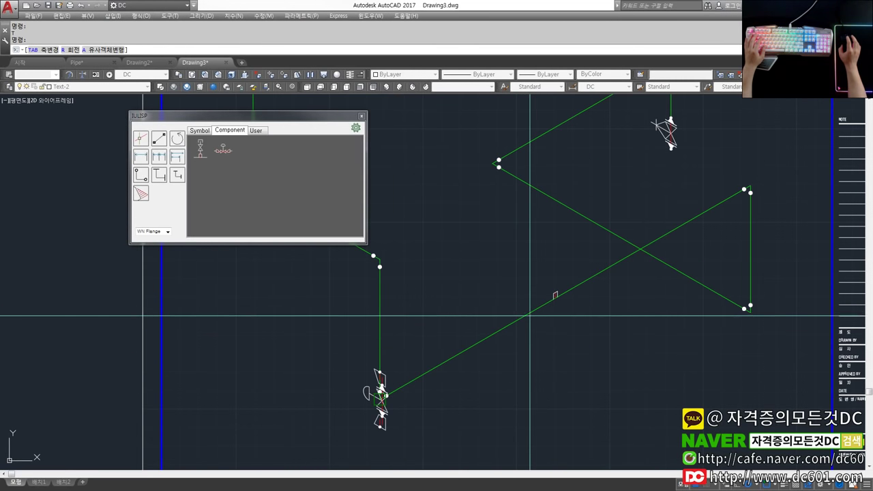
pyautogui.press('Escape')
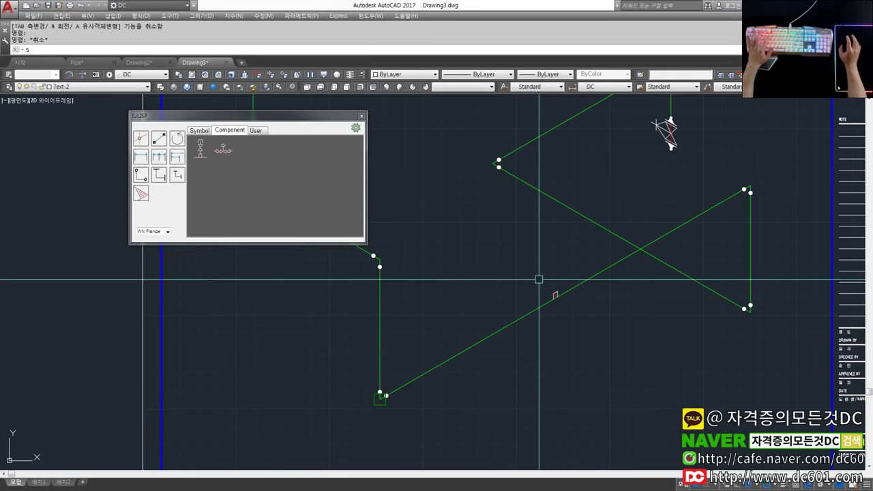
# - Move the box-shaped branch symbol farther up along the long sloping pipe, using its lower corner and a nearest-point snap
pyautogui.write('5')
pyautogui.press('space')
pyautogui.click(546, 288)
pyautogui.click(588, 326)
pyautogui.scroll(8, 588, 326)
pyautogui.press('Return')
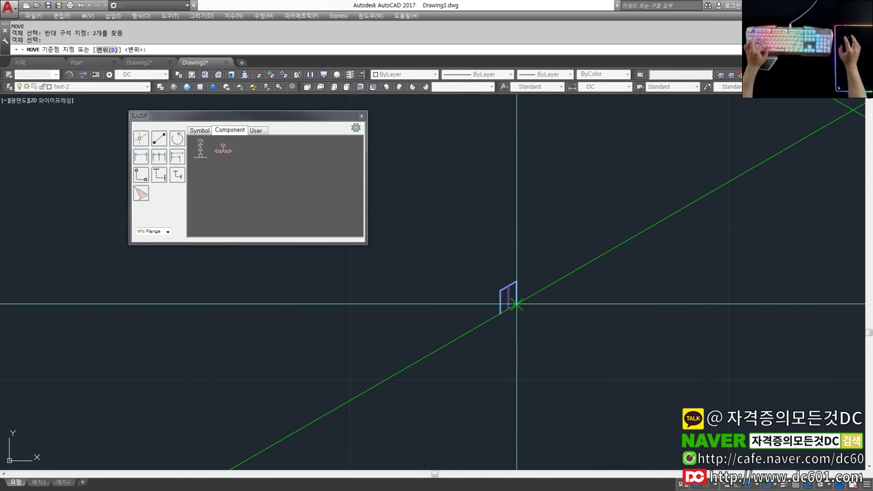
pyautogui.click(519, 308)
pyautogui.scroll(-4, 575, 290)
pyautogui.keyDown('shift'); pyautogui.rightClick(608, 263); pyautogui.keyUp('shift')
pyautogui.click(608, 263)
pyautogui.click(607, 262)
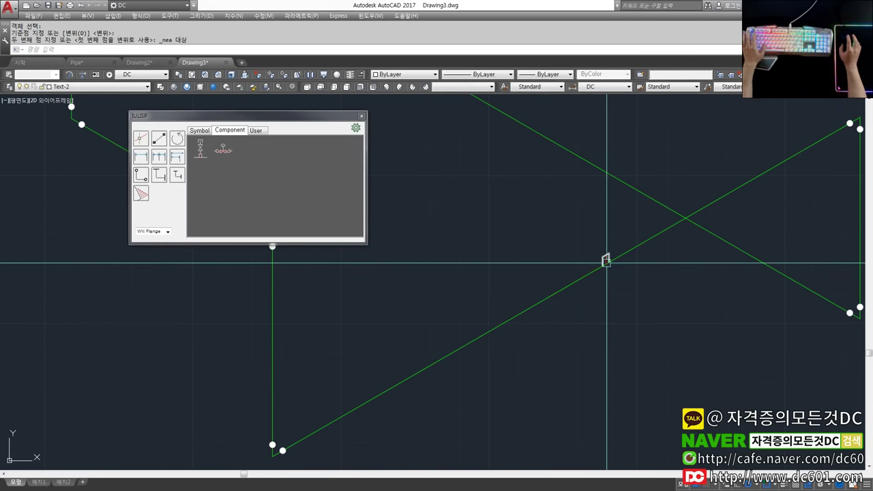
pyautogui.press('Escape')
pyautogui.press('Escape')
pyautogui.scroll(-4, 606, 262)
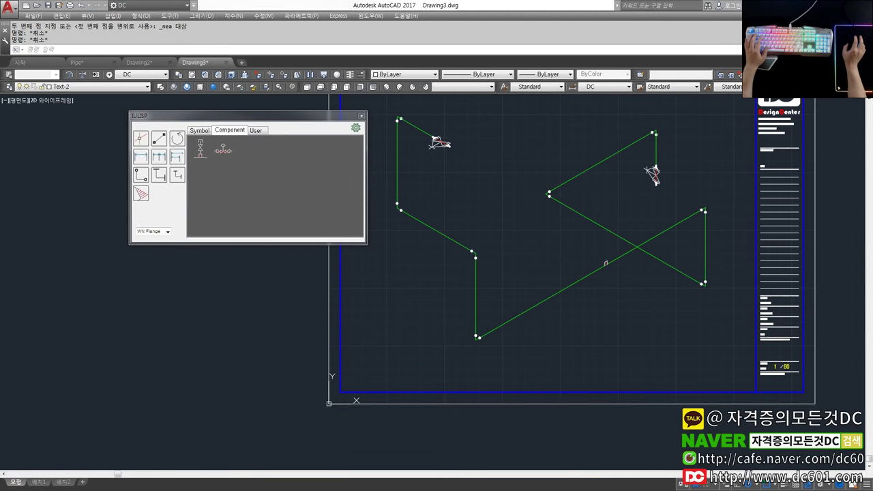
# - Draw a vertical line down from a nearest point on the long sloping pipe, and insert the control valve component at its upper end
pyautogui.press('Escape')
pyautogui.scroll(2, 568, 309)
pyautogui.write('l')
pyautogui.press('space')
pyautogui.keyDown('shift'); pyautogui.rightClick(565, 283); pyautogui.keyUp('shift')
pyautogui.press('r')
pyautogui.click(555, 283)
pyautogui.click(552, 354)
pyautogui.press('Escape')
pyautogui.press('Escape')
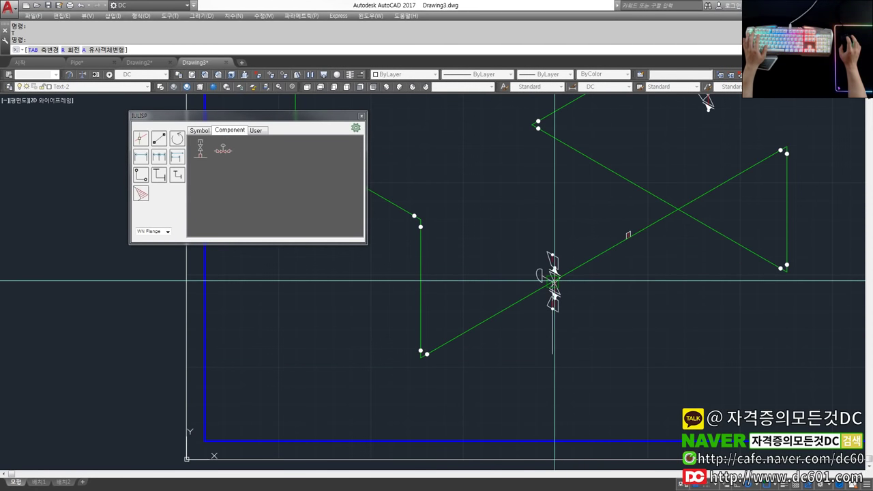
pyautogui.click(554, 283)
# - Erase the vertically oriented control valve component, and undo back to before the vertical helper line was drawn
pyautogui.scroll(2, 554, 280)
pyautogui.write('e')
pyautogui.press('space')
pyautogui.click(540, 258)
pyautogui.press('Escape')
pyautogui.write('e')
pyautogui.press('Return')
pyautogui.click(501, 214)
pyautogui.click(585, 354)
pyautogui.press('Return')
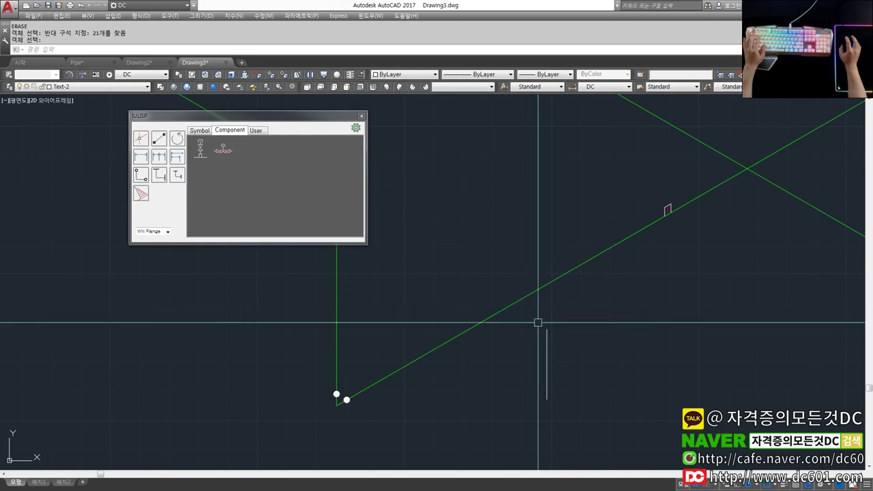
pyautogui.hotkey('ctrl', 'z')
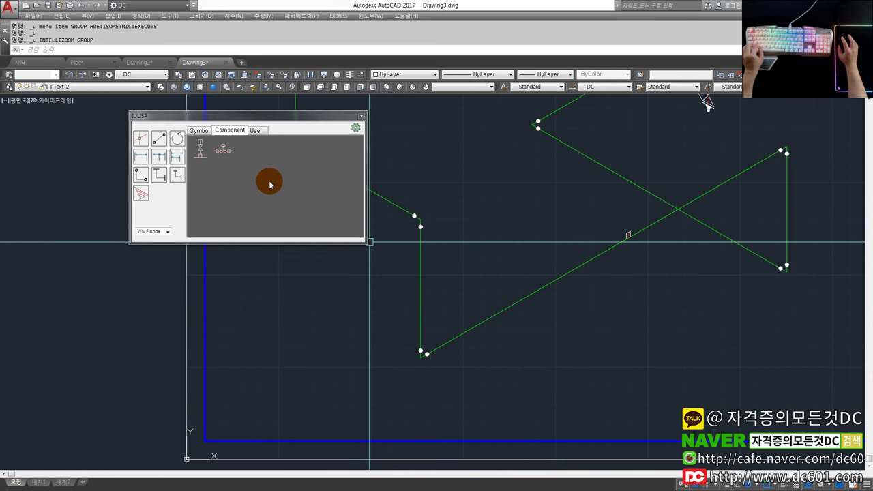
pyautogui.hotkey('ctrl', 'z')
# - Draw a vertical helper line downward from a nearest point on the long sloping pipe, below the box symbol
pyautogui.scroll(2, 550, 289)
pyautogui.write('l')
pyautogui.press('space')
pyautogui.keyDown('shift'); pyautogui.rightClick(573, 300); pyautogui.keyUp('shift')
pyautogui.press('r')
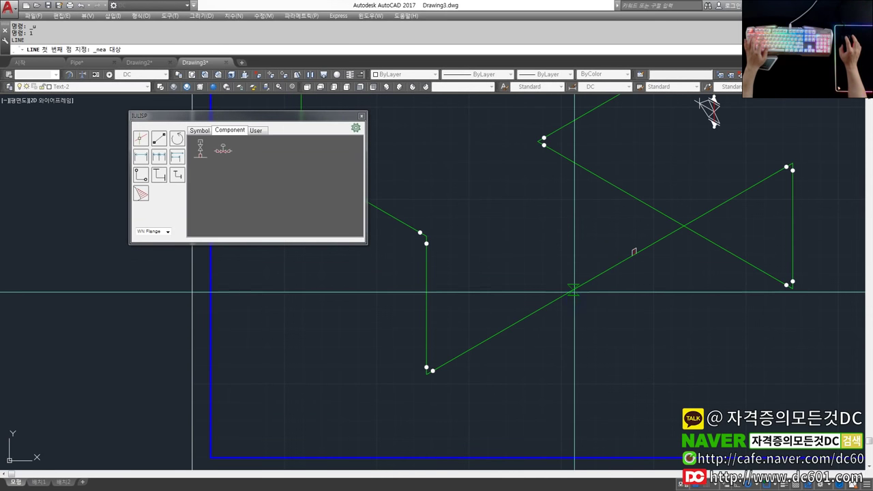
pyautogui.click(564, 296)
pyautogui.click(563, 365)
# - Place the control valve component at the helper line's upper end, aligned with the sloping pipe, and erase the helper line
pyautogui.click(201, 148)
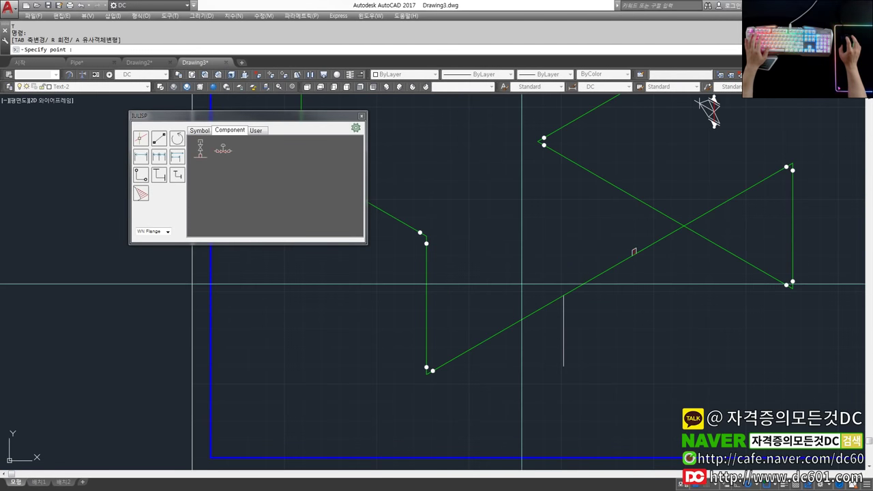
pyautogui.click(223, 151)
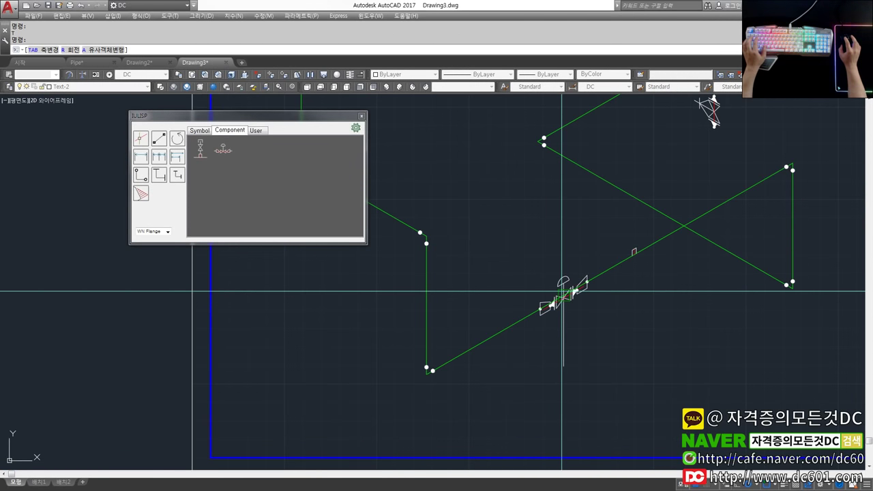
pyautogui.press('Escape')
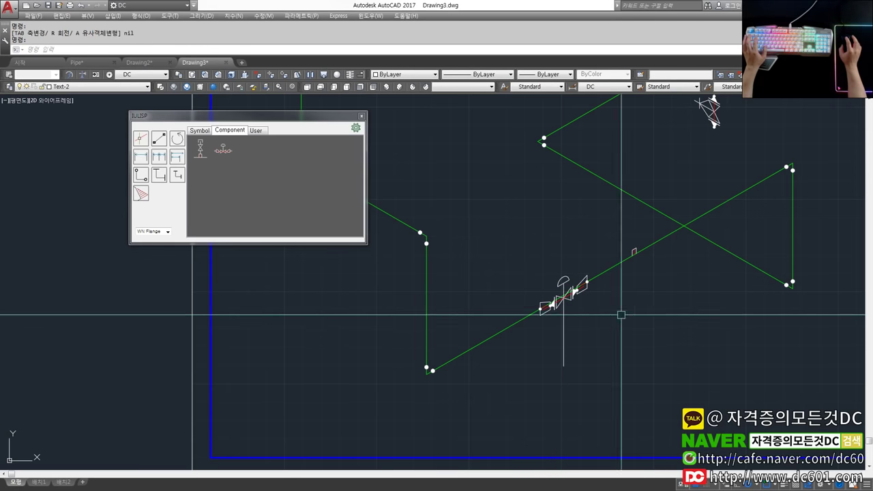
pyautogui.scroll(4, 563, 304)
pyautogui.click(555, 313)
pyautogui.press('space')
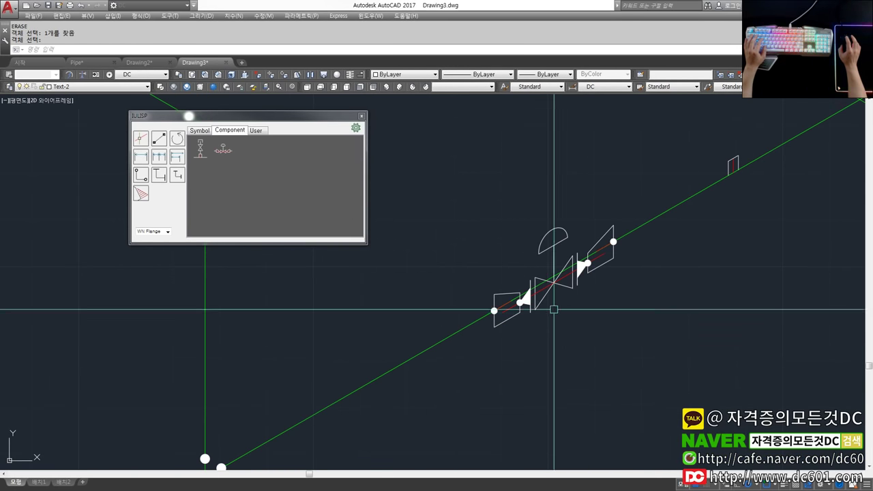
# - Trim the sloping pipe where it runs through the two outer reducer shapes of the control valve component
pyautogui.scroll(4, 547, 287)
pyautogui.write('e')
pyautogui.press('space')
pyautogui.click(556, 266)
pyautogui.press('Escape')
pyautogui.scroll(2, 485, 314)
pyautogui.write('tr')
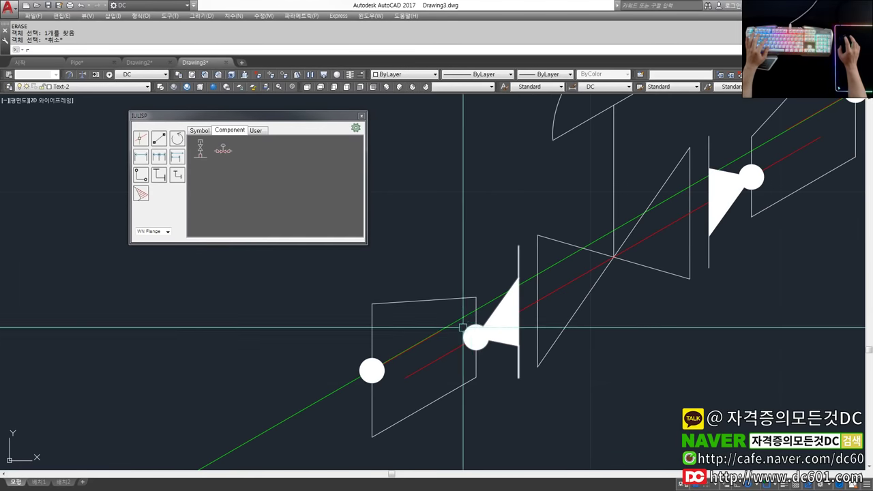
pyautogui.press('space')
pyautogui.press('space')
pyautogui.click(462, 318)
pyautogui.scroll(-4, 485, 315)
pyautogui.scroll(2, 643, 265)
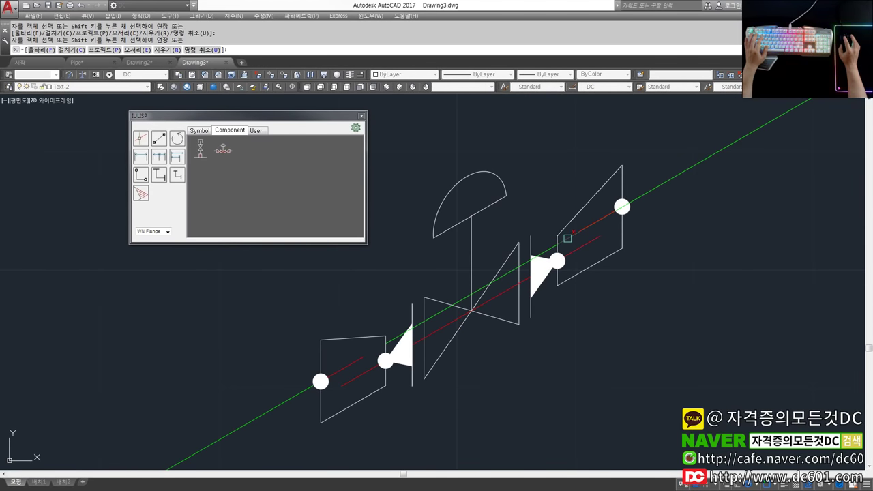
pyautogui.click(567, 239)
pyautogui.press('Escape')
# - Erase the leftover pipe segment running through the middle of the control valve component
pyautogui.write('e')
pyautogui.press('space')
pyautogui.click(548, 251)
pyautogui.press('space')
pyautogui.scroll(-8, 621, 280)
pyautogui.moveTo(668, 312); pyautogui.dragTo(564, 353, button='middle')
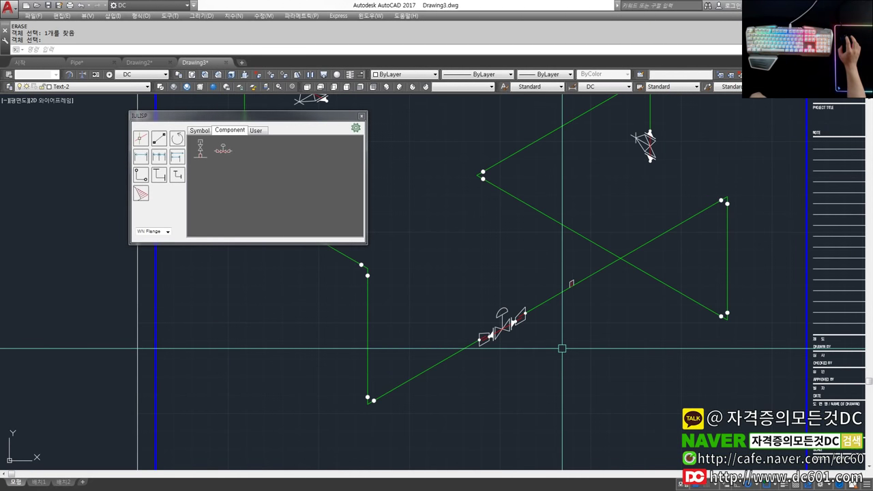
pyautogui.scroll(-3, 562, 348)
pyautogui.scroll(1, 563, 345)
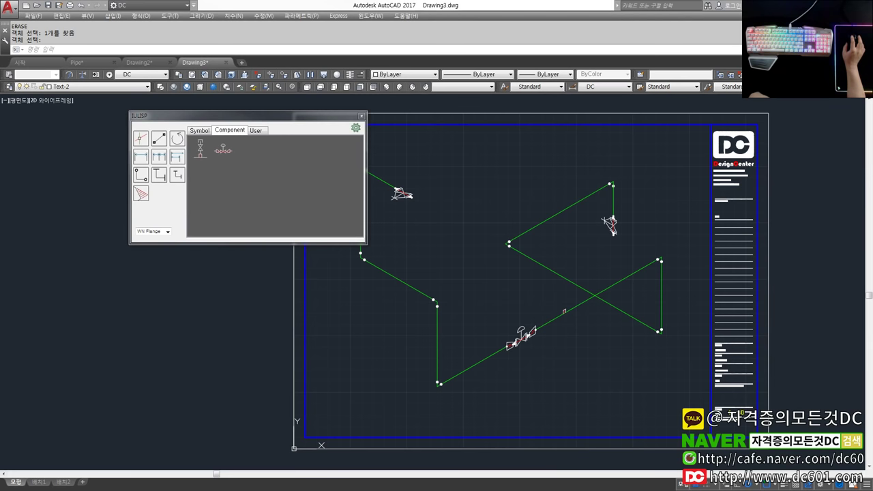
# - Add an isometric dimension above the upper sloping pipe, between its upper and lower elbow corners, with vertical extension lines
pyautogui.moveTo(844, 278); pyautogui.dragTo(812, 290, button='middle')
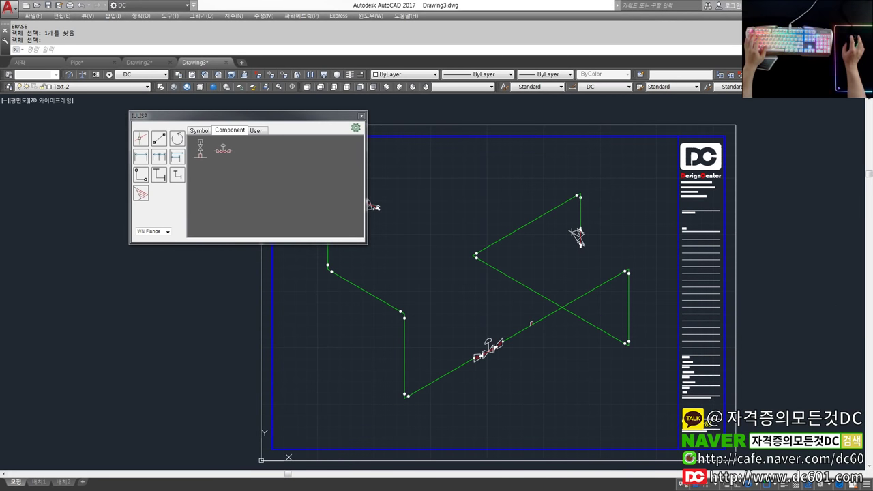
pyautogui.moveTo(679, 275); pyautogui.dragTo(681, 301, button='middle')
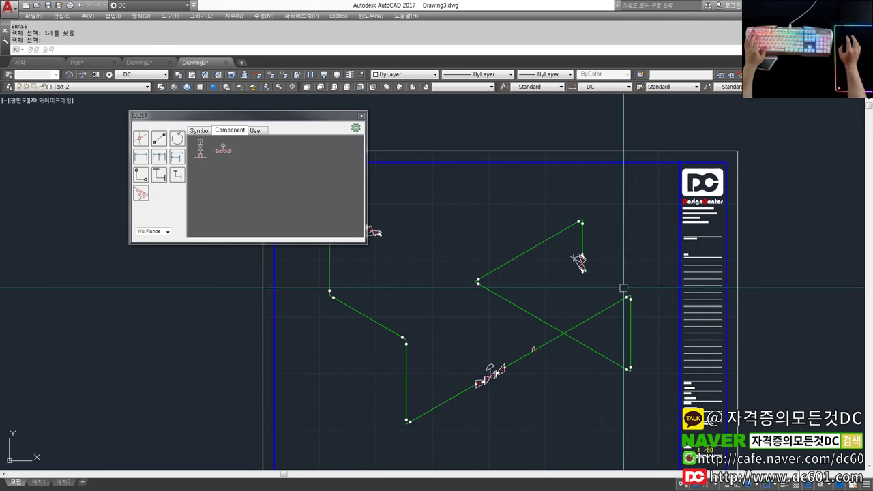
pyautogui.click(142, 142)
pyautogui.click(141, 156)
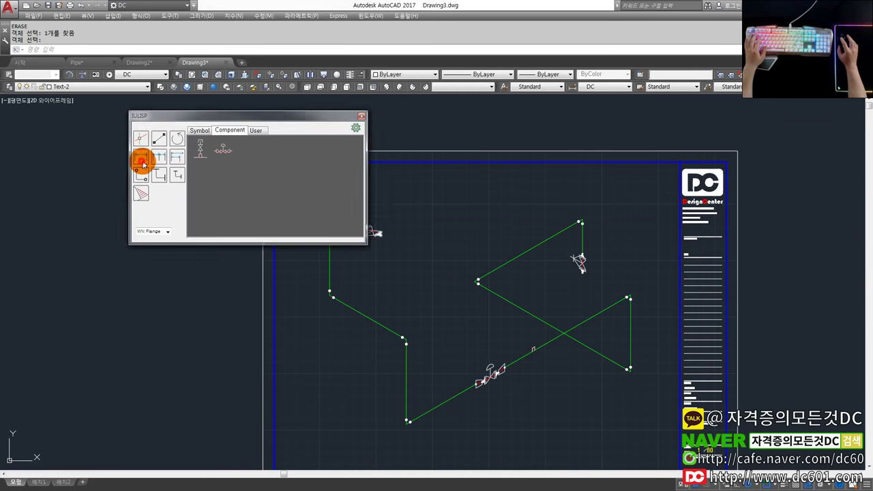
pyautogui.click(141, 157)
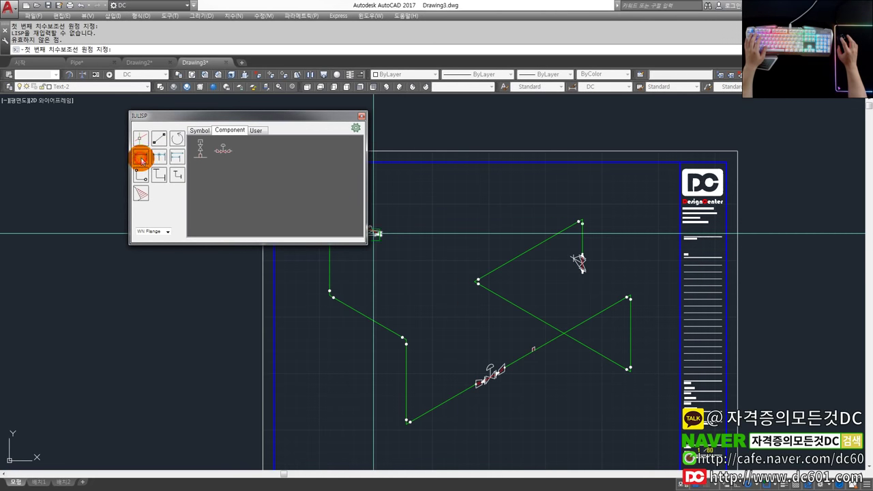
pyautogui.scroll(2, 579, 217)
pyautogui.click(580, 226)
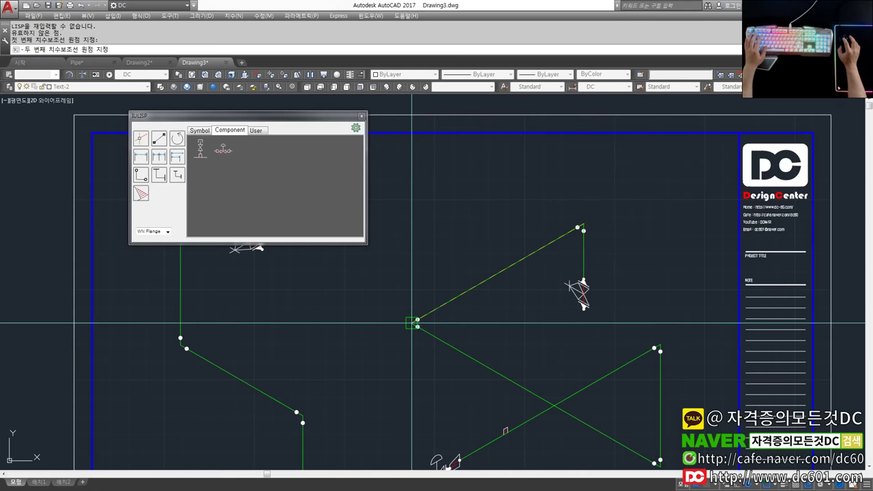
pyautogui.click(412, 323)
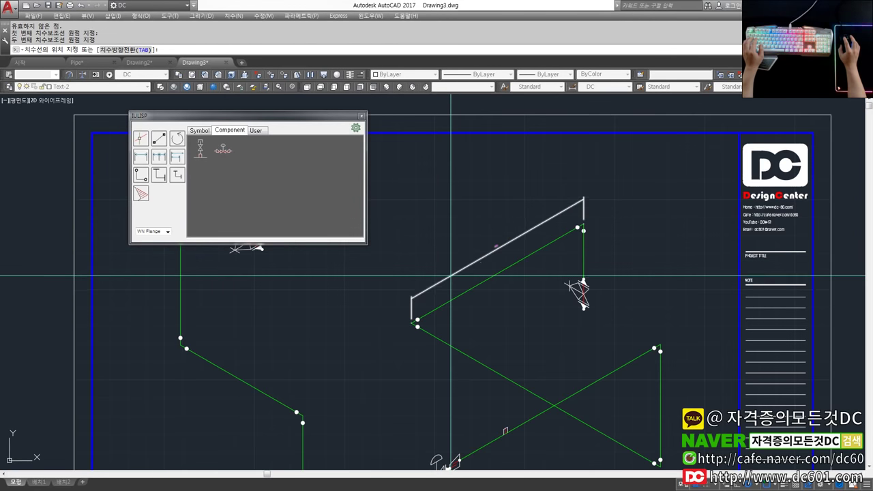
pyautogui.scroll(-2, 398, 126)
pyautogui.moveTo(455, 264); pyautogui.dragTo(442, 221, button='middle')
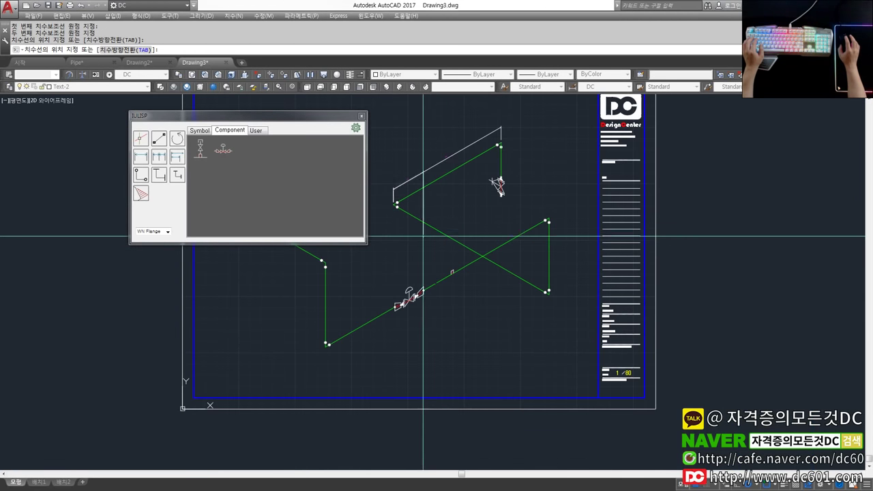
# - Turn off the Nearest object snap in the drafting settings
pyautogui.press('space')
pyautogui.click(394, 204)
pyautogui.press('Escape')
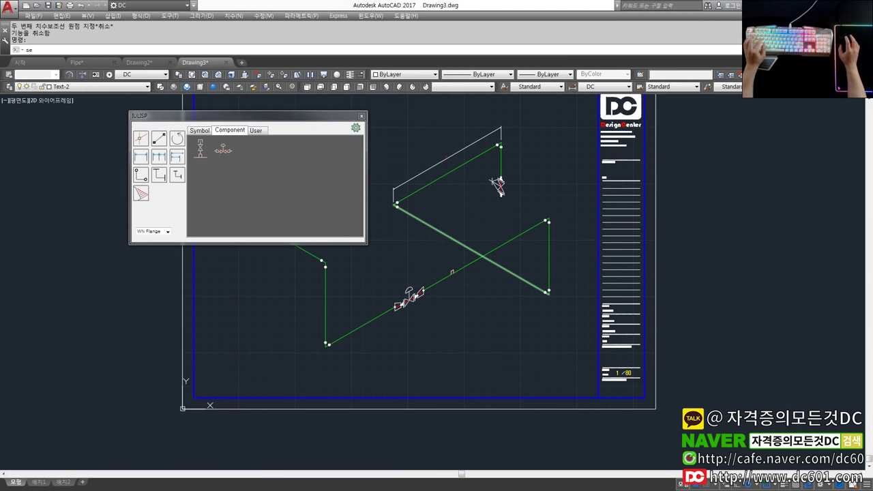
pyautogui.write('se')
pyautogui.press('Return')
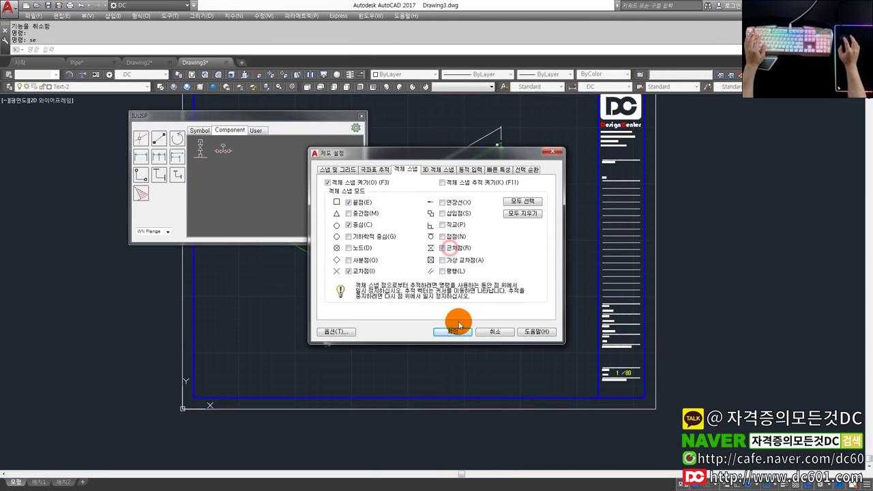
pyautogui.click(459, 325)
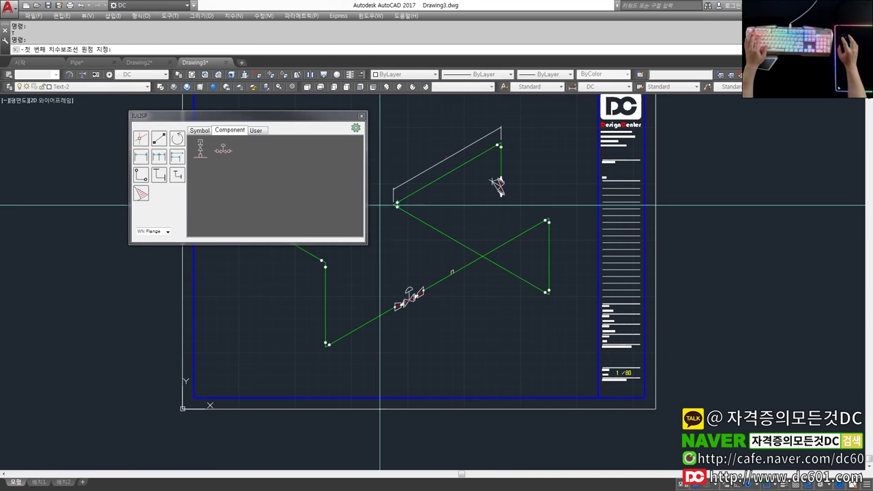
# - Add an isometric dimension below the pipe that descends from the middle elbow to the lower elbow of the vertical riser
pyautogui.scroll(2, 549, 292)
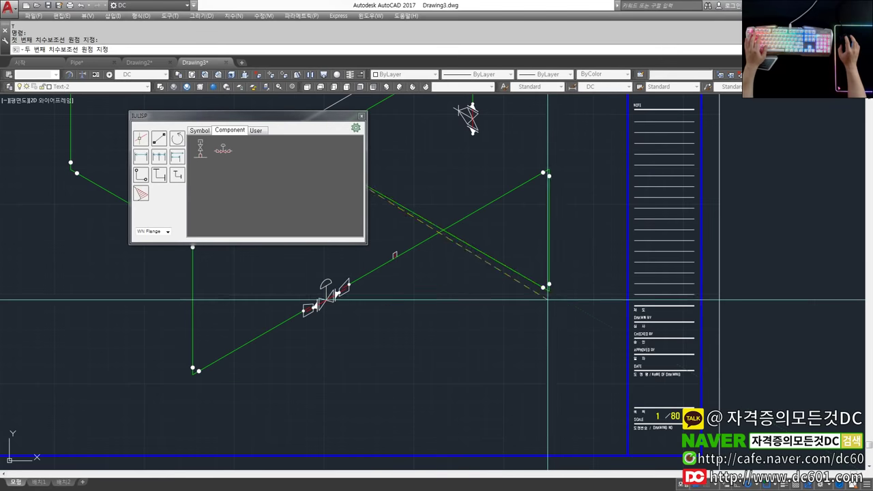
pyautogui.click(550, 291)
pyautogui.scroll(-2, 549, 292)
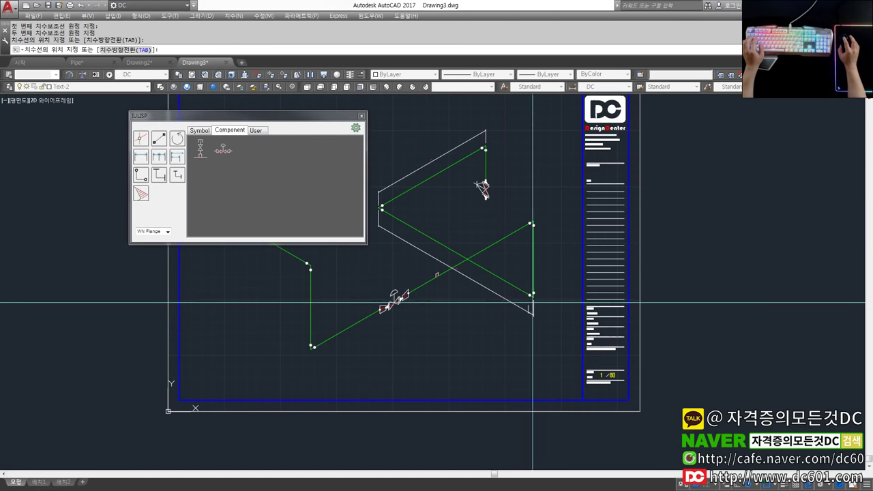
pyautogui.click(536, 293)
# - Dimension the vertical riser between its lower and upper corners, placing the dimension line outside the pipe loop
pyautogui.scroll(2, 544, 293)
pyautogui.press('space')
pyautogui.click(527, 300)
pyautogui.click(527, 178)
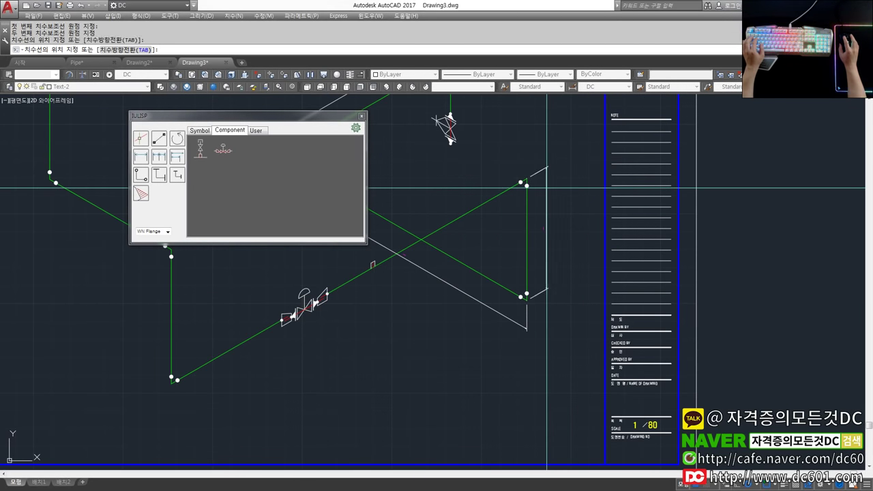
pyautogui.scroll(-2, 554, 203)
pyautogui.click(550, 191)
# - Dimension the full length of the long sloping pipe through the control valve, placing the dimension line above it
pyautogui.press('space')
pyautogui.click(537, 189)
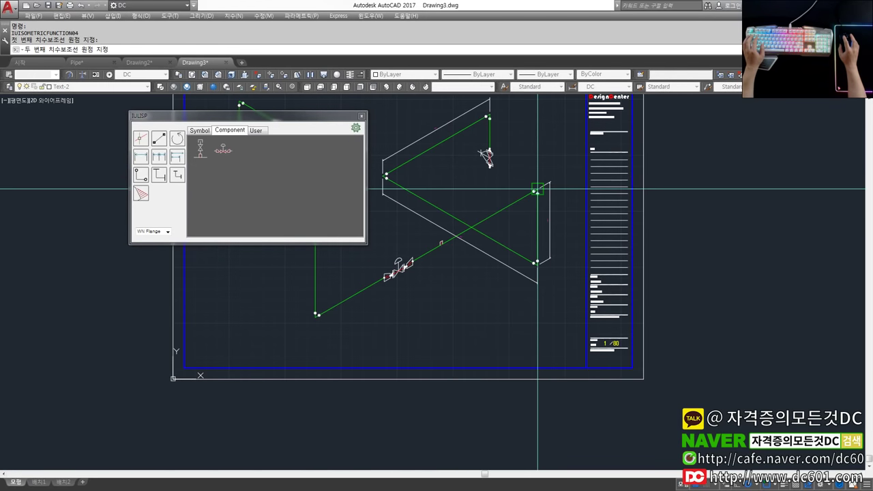
pyautogui.scroll(4, 321, 311)
pyautogui.click(317, 315)
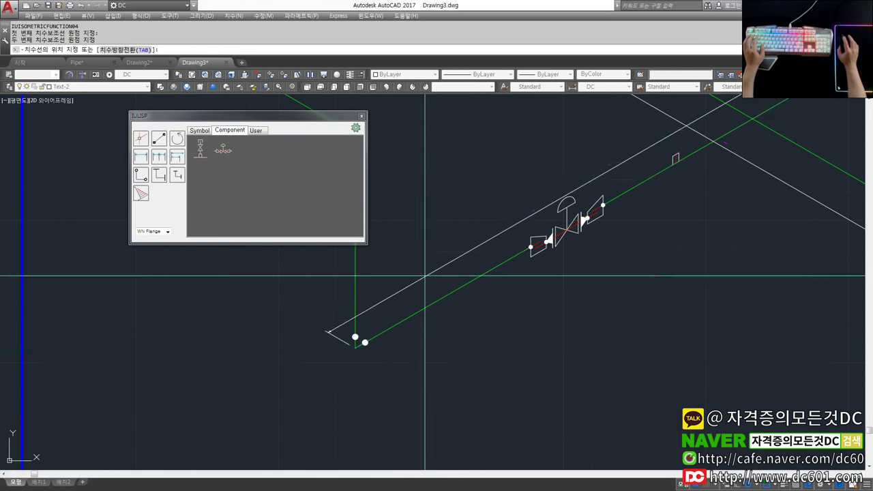
pyautogui.scroll(-2, 425, 276)
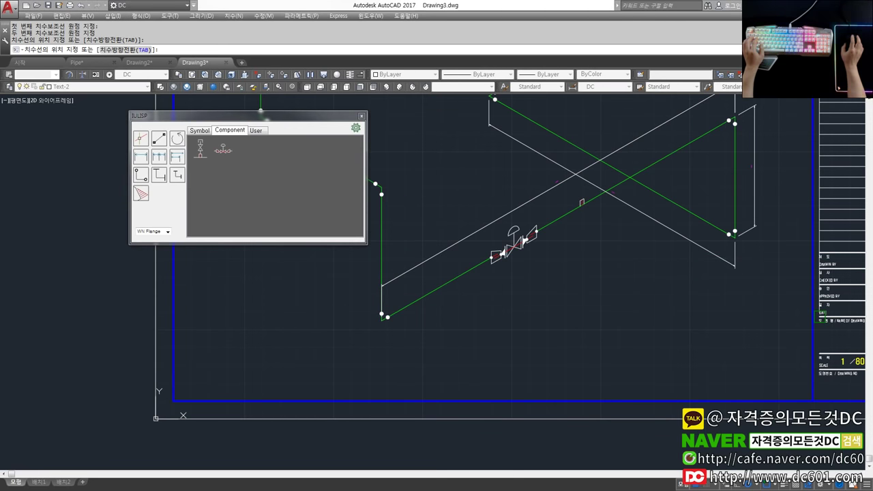
pyautogui.scroll(-2, 649, 337)
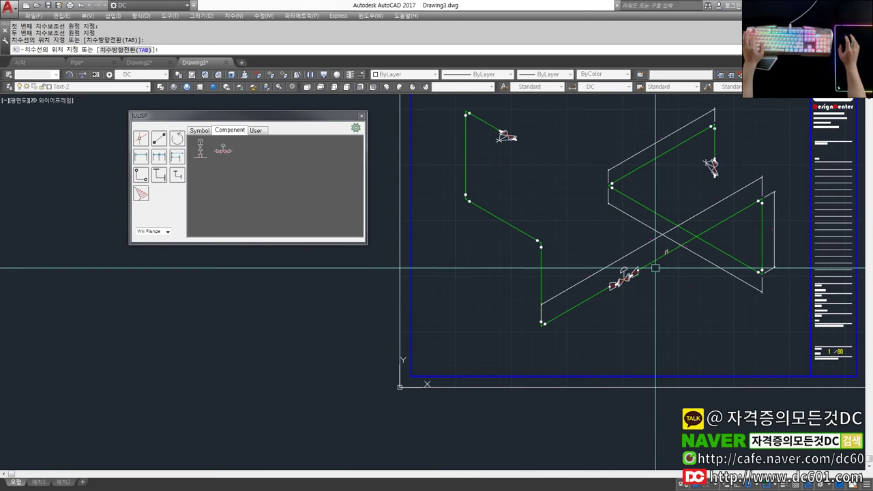
# - Erase the full-length dimension above the long sloping pipe
pyautogui.scroll(2, 655, 268)
pyautogui.press('Escape')
pyautogui.write('e')
pyautogui.press('Return')
pyautogui.click(628, 229)
pyautogui.press('space')
# - Draw a line along the sloping pipe from its upper corner to the nearest end of the control valve component
pyautogui.moveTo(637, 248); pyautogui.dragTo(531, 285, button='middle')
pyautogui.write('q')
pyautogui.press('Escape')
pyautogui.press('Escape')
pyautogui.click(157, 138)
pyautogui.click(141, 157)
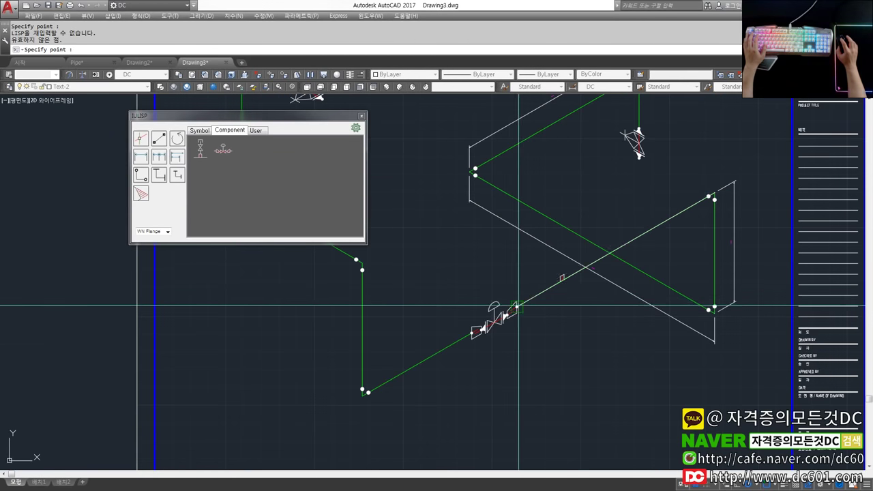
pyautogui.scroll(5, 527, 299)
pyautogui.scroll(-3, 503, 323)
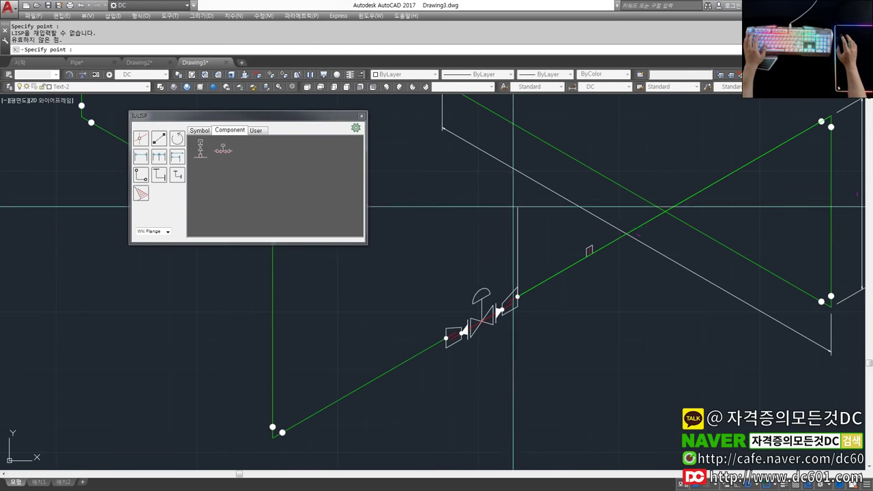
pyautogui.scroll(-2, 535, 208)
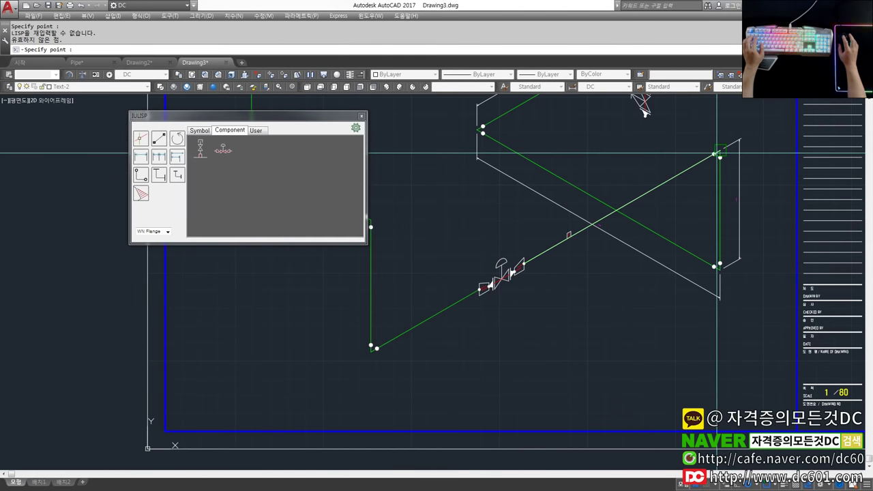
pyautogui.click(309, 200)
# - Add an isometric dimension below the sloping pipe, from its upper corner to the nearest end of the control valve component
pyautogui.click(155, 159)
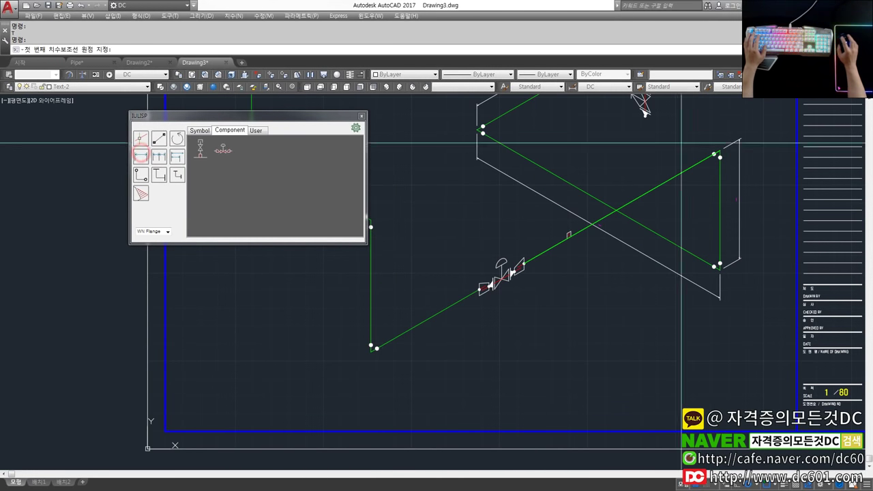
pyautogui.click(140, 159)
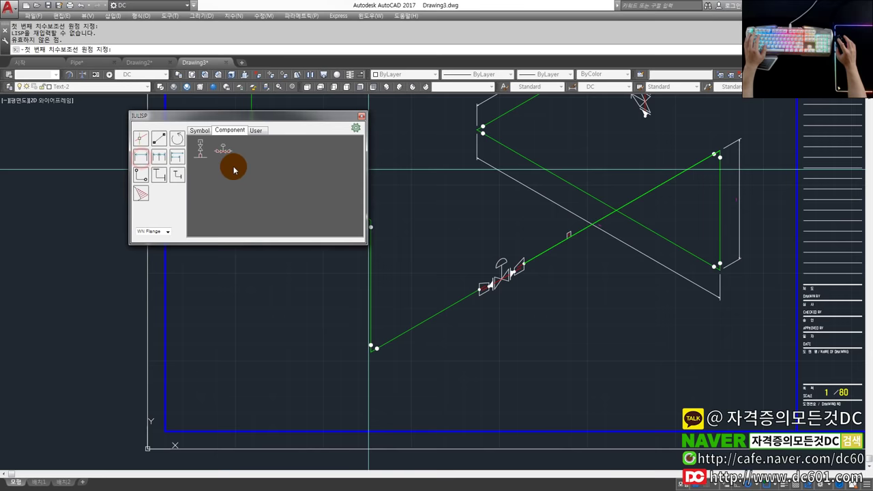
pyautogui.click(720, 150)
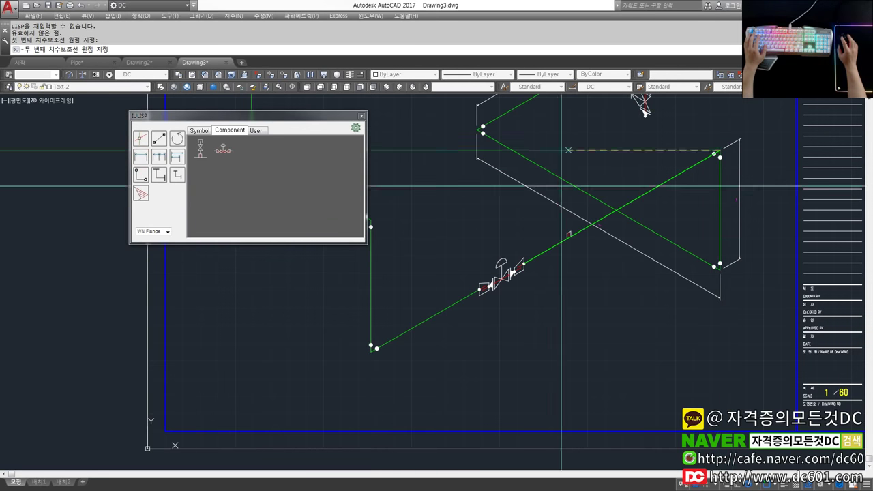
pyautogui.scroll(4, 524, 264)
pyautogui.click(526, 265)
pyautogui.scroll(-4, 552, 184)
pyautogui.moveTo(552, 184); pyautogui.dragTo(525, 277, button='middle')
pyautogui.click(534, 269)
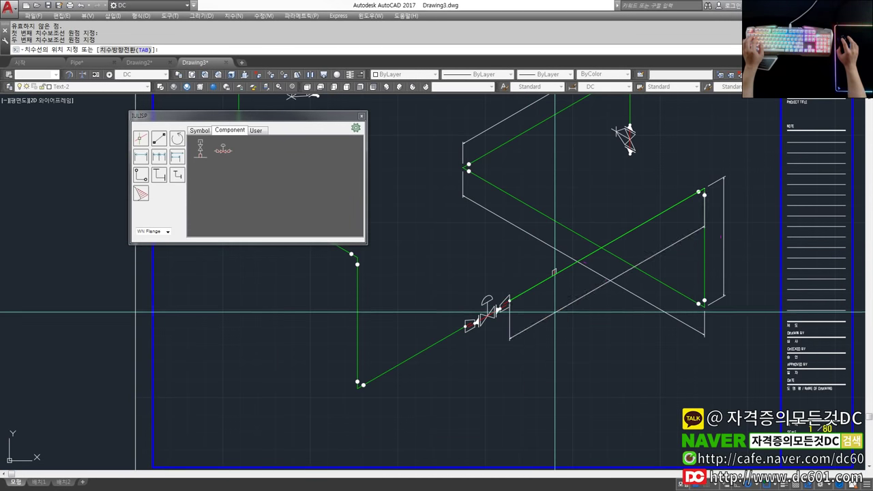
pyautogui.press('Escape')
# - Continue the dimension below the sloping pipe from the control valve's end to the pipe's lower corner
pyautogui.moveTo(478, 318); pyautogui.dragTo(512, 287, button='middle')
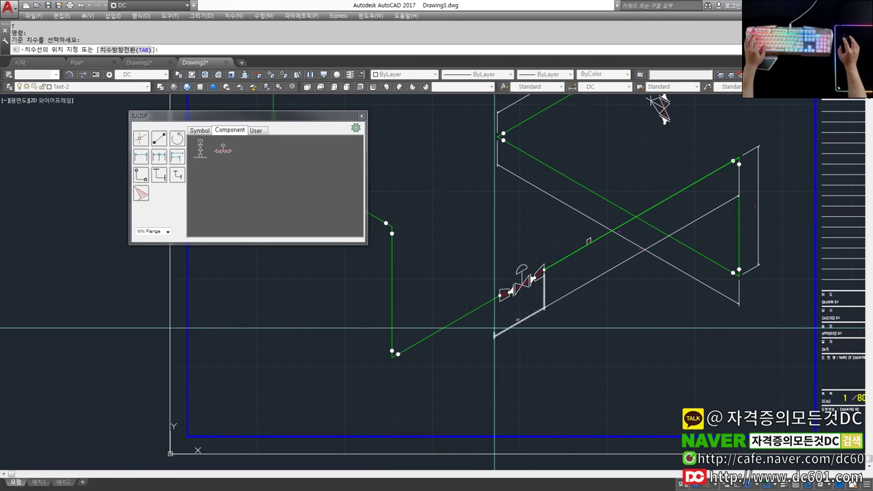
pyautogui.click(393, 358)
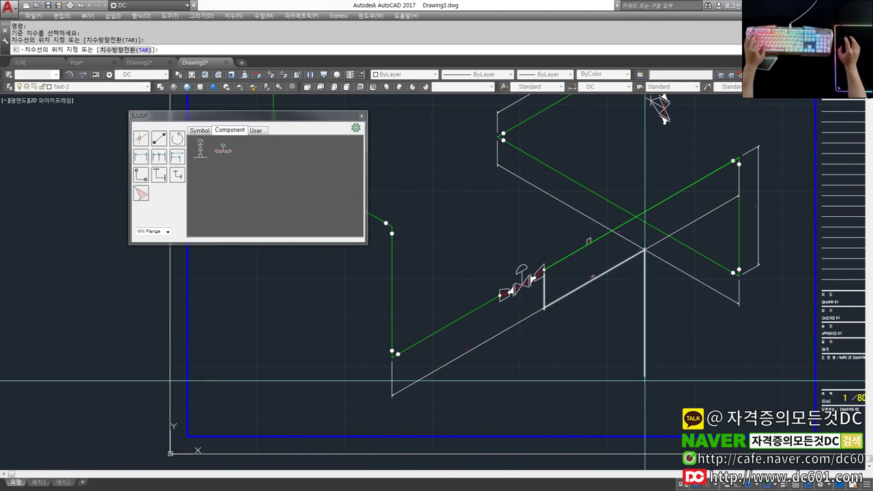
pyautogui.press('Escape')
pyautogui.scroll(-4, 645, 381)
pyautogui.scroll(2, 597, 325)
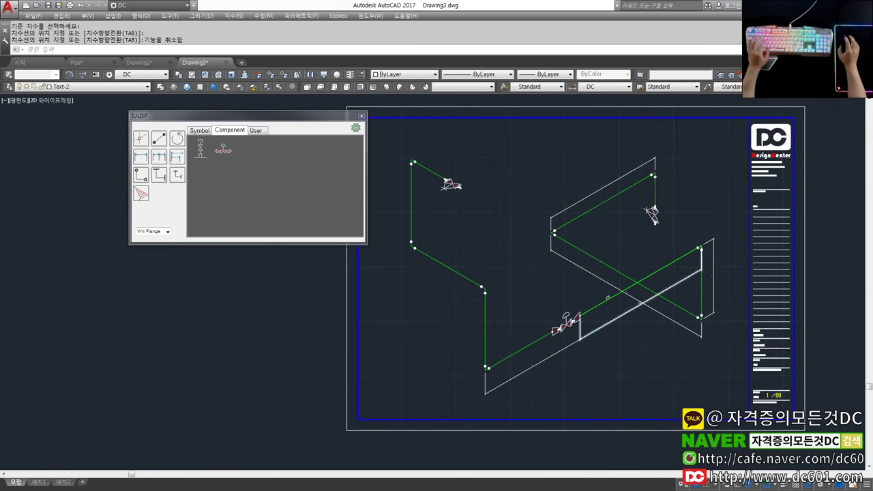
pyautogui.scroll(2, 597, 325)
pyautogui.press('Escape')
pyautogui.click(495, 386)
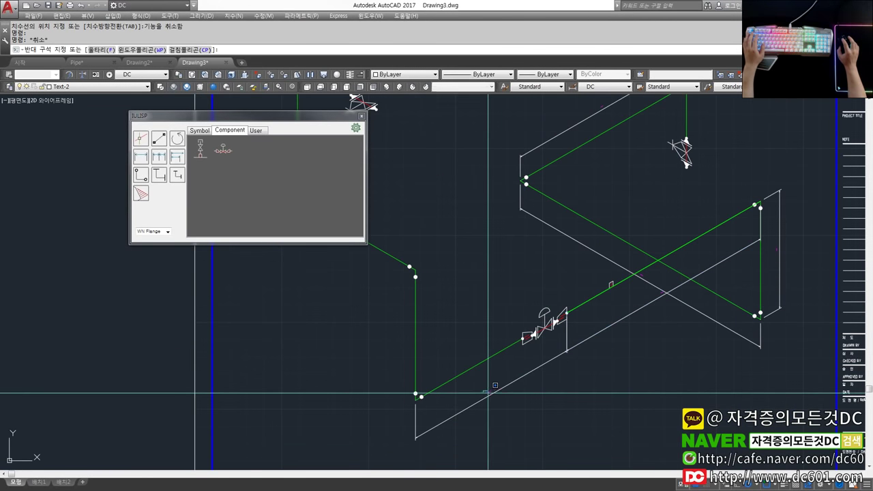
pyautogui.click(490, 392)
pyautogui.doubleClick(503, 399)
pyautogui.press('Escape')
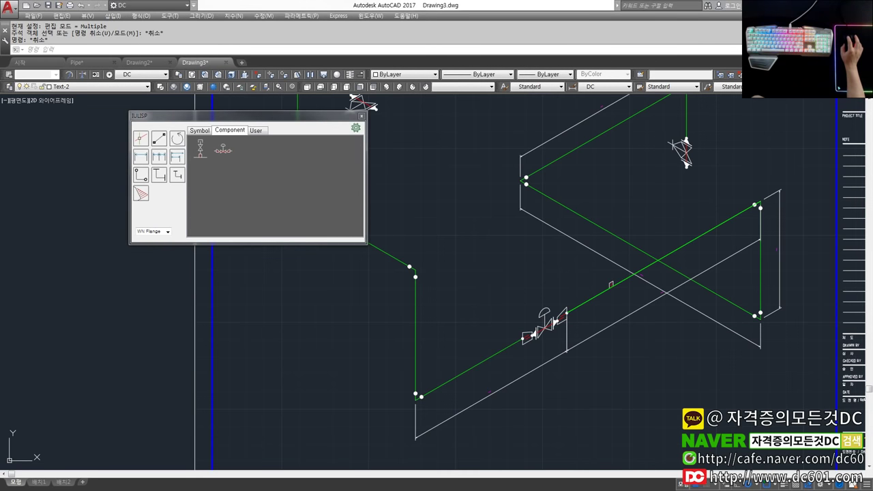
# - Examine the dimensions, item numbers and elevation labels around the upper pipe ends in the reference image, then move it aside
pyautogui.moveTo(872, 129); pyautogui.dragTo(476, 126)
pyautogui.scroll(3, 468, 195)
pyautogui.moveTo(461, 249); pyautogui.dragTo(579, 265)
pyautogui.scroll(-5, 578, 264)
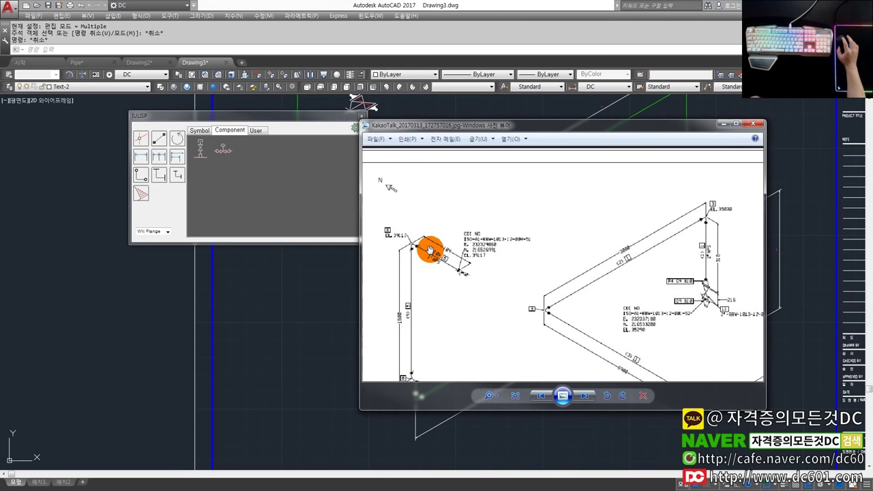
pyautogui.scroll(2, 430, 251)
pyautogui.moveTo(461, 239); pyautogui.dragTo(463, 201)
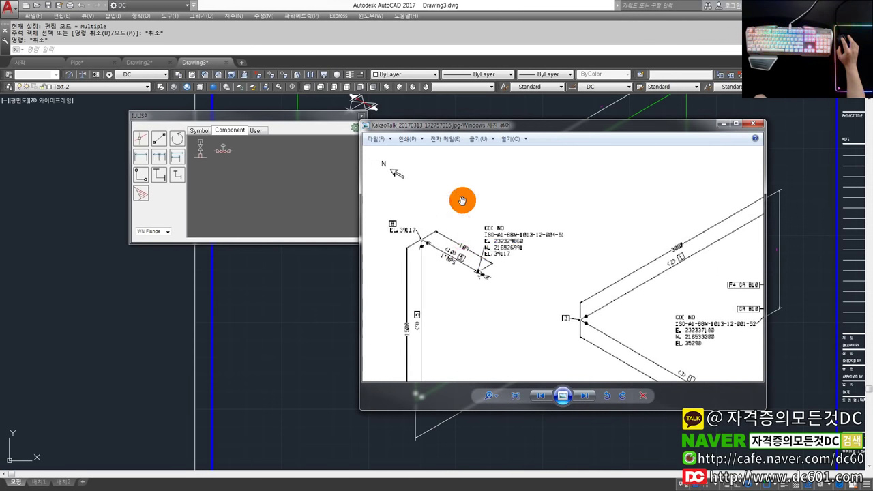
pyautogui.moveTo(502, 130); pyautogui.dragTo(872, 177)
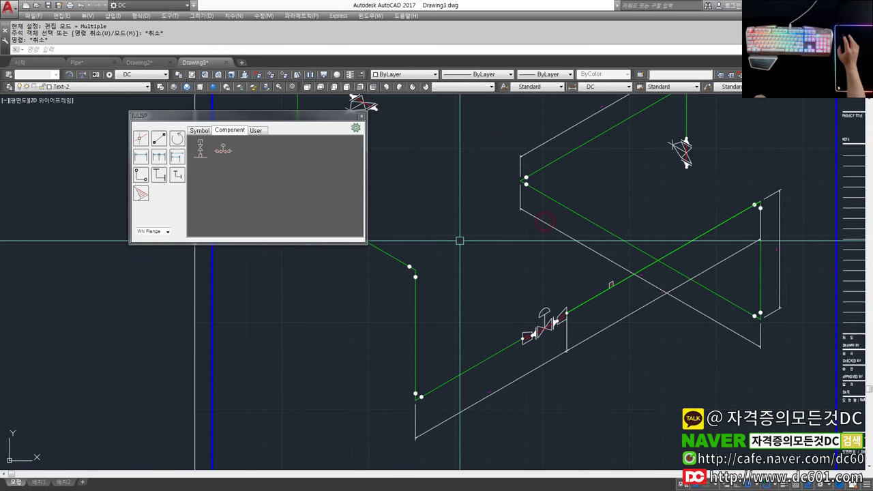
pyautogui.scroll(-2, 503, 261)
pyautogui.click(163, 131)
pyautogui.click(295, 138)
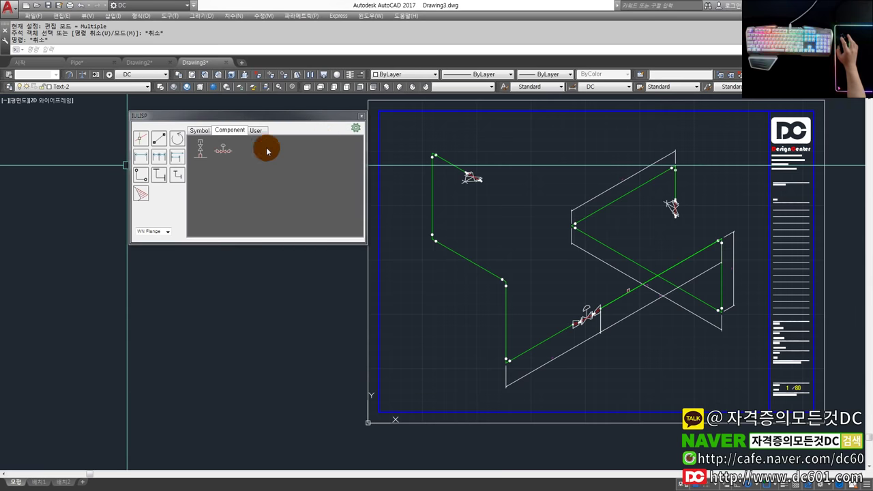
pyautogui.click(506, 181)
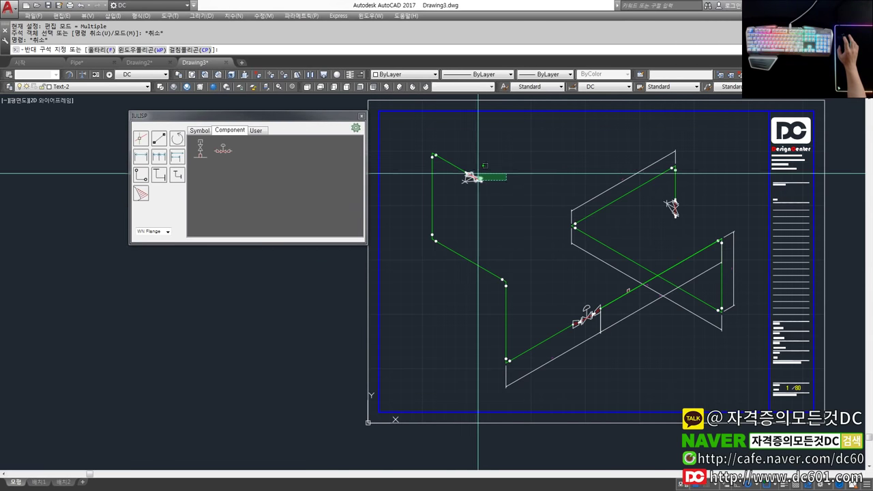
pyautogui.press('Escape')
pyautogui.press('Escape')
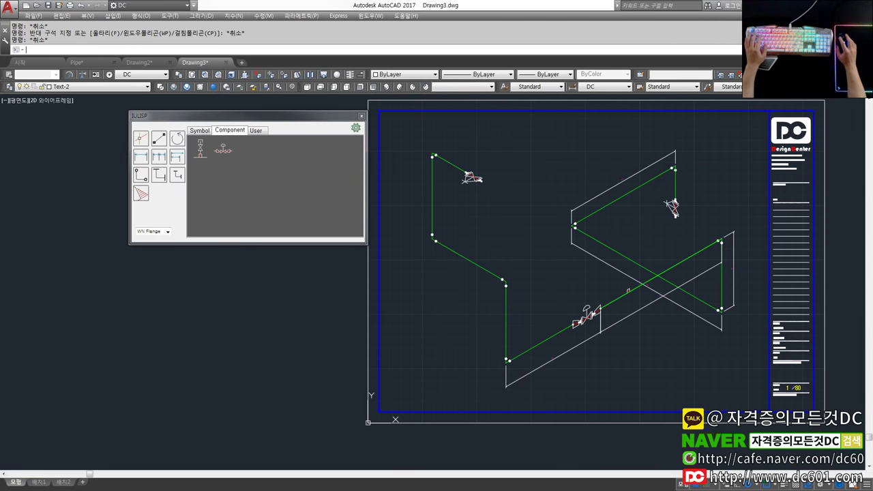
# - Open the general IU LISP toolbox and arrange it, the ISO symbol palette and the reference image around the drawing
pyautogui.scroll(2, 495, 198)
pyautogui.press('F1')
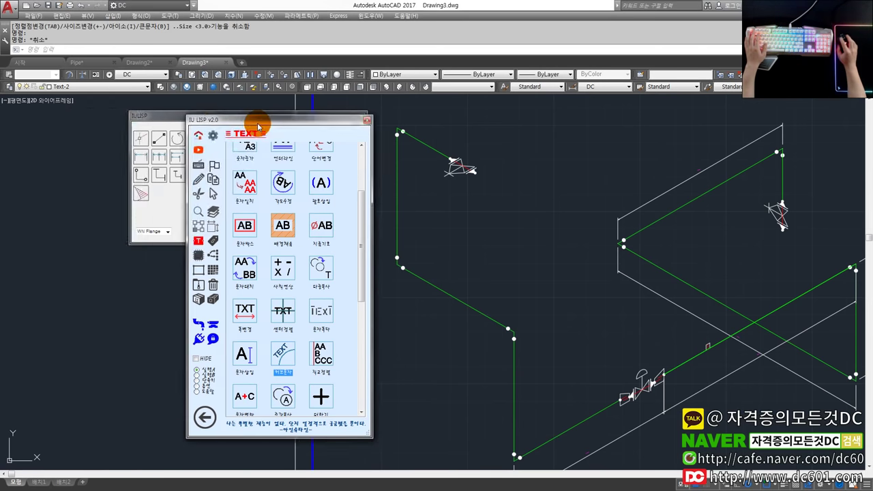
pyautogui.moveTo(259, 122); pyautogui.dragTo(101, 107)
pyautogui.moveTo(295, 130); pyautogui.dragTo(414, 254)
pyautogui.moveTo(565, 124); pyautogui.dragTo(593, 91)
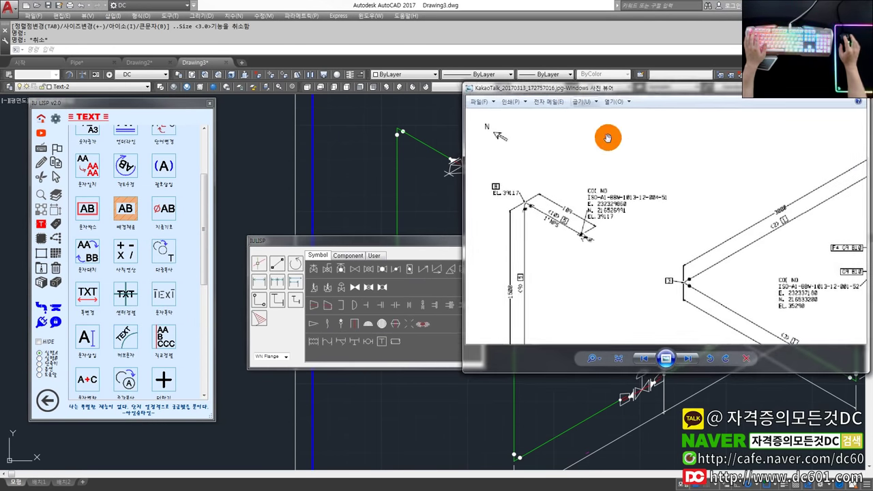
# - Examine the item number and elevation label at the upper-left pipe corner in the reference image, and close the ISO symbol palette
pyautogui.moveTo(363, 193); pyautogui.dragTo(291, 209, button='middle')
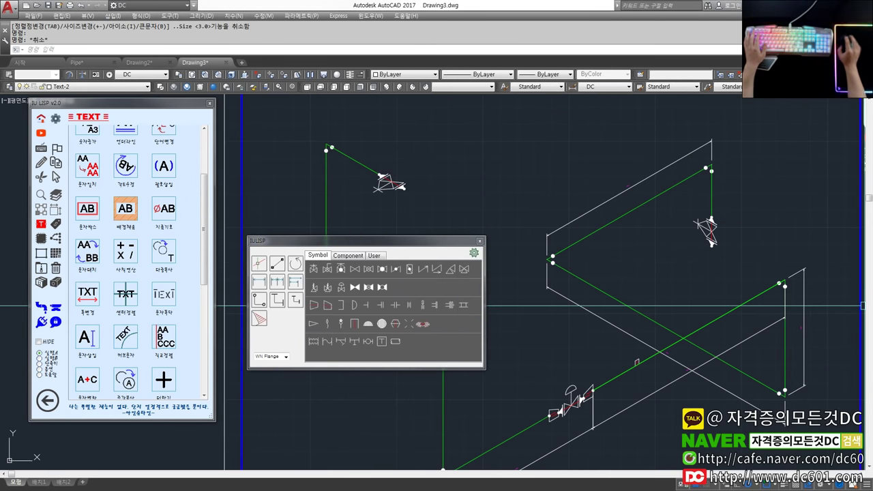
pyautogui.hotkey('alt', 'Tab')
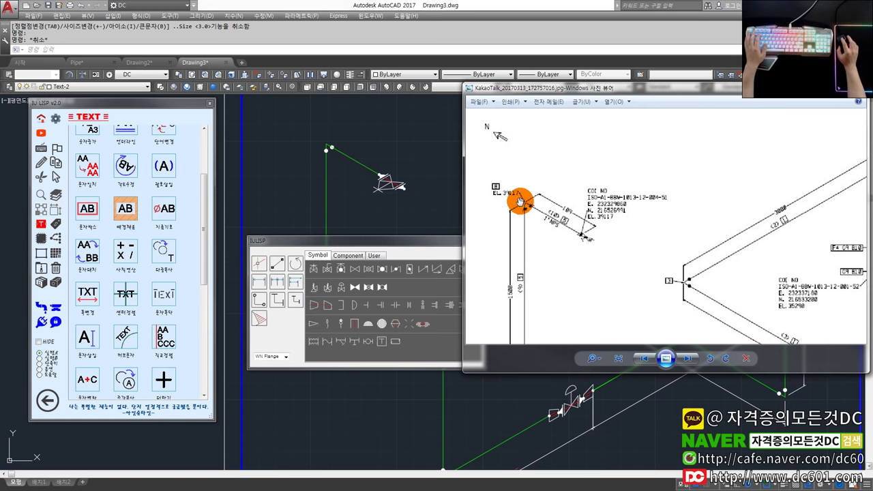
pyautogui.scroll(4, 524, 201)
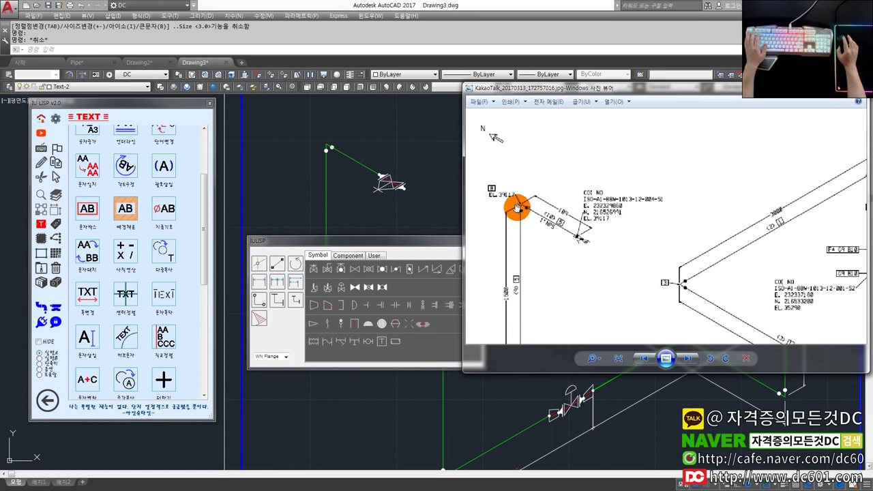
pyautogui.click(423, 247)
pyautogui.click(481, 243)
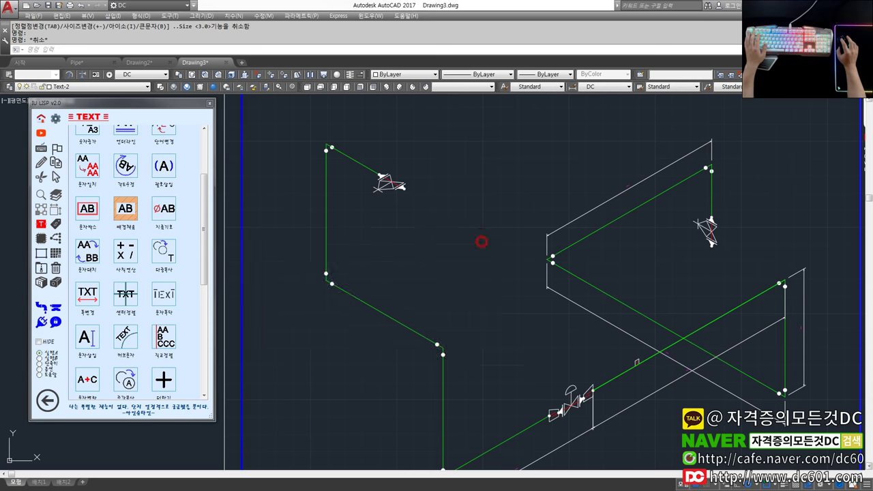
# - Look through the text, selection, cutting, key and basic categories of the IU LISP toolbox for a suitable annotation tool
pyautogui.moveTo(204, 233); pyautogui.dragTo(210, 191)
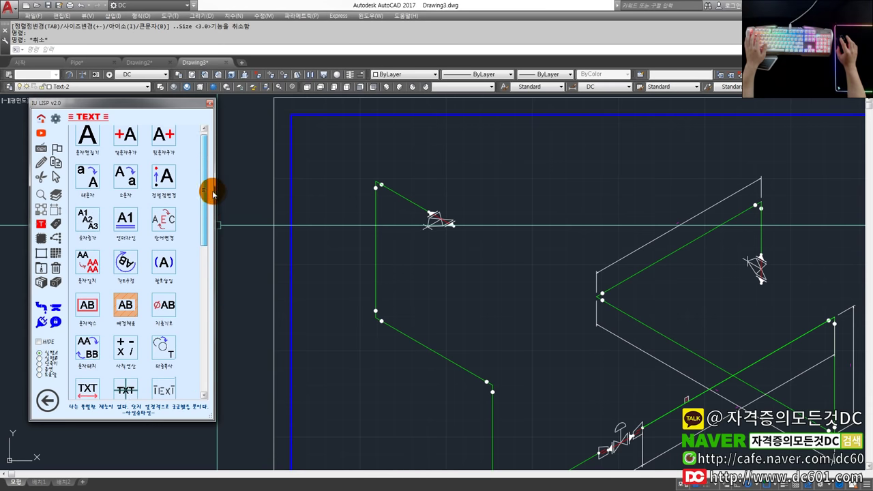
pyautogui.click(59, 176)
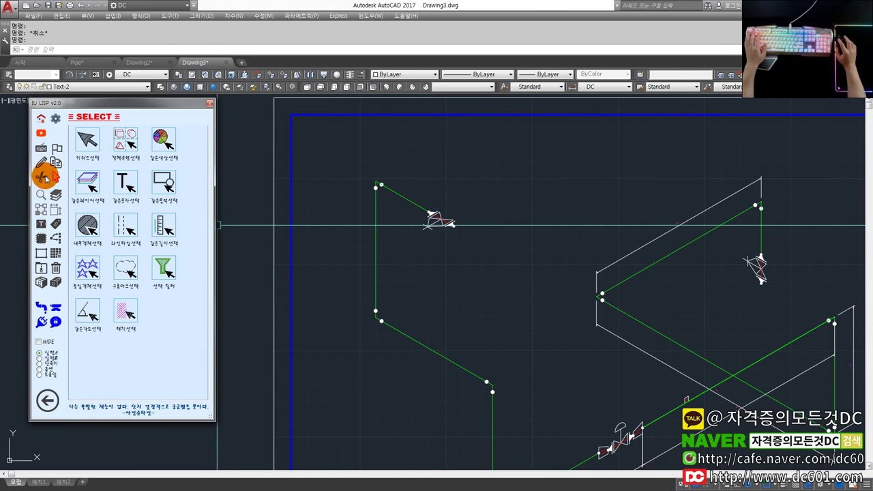
pyautogui.click(43, 178)
pyautogui.click(49, 364)
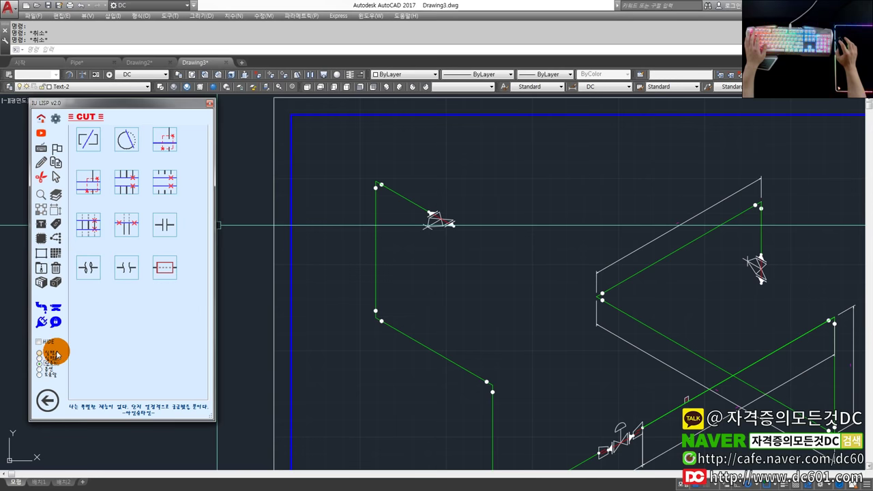
pyautogui.click(43, 153)
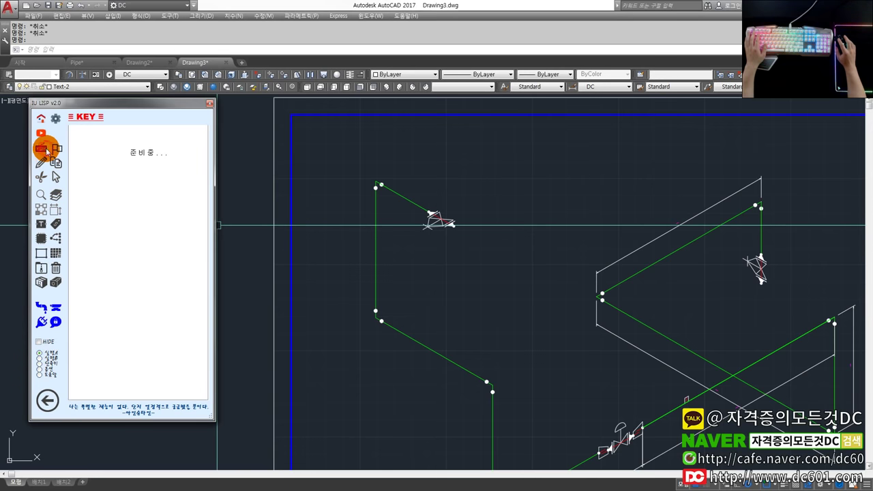
pyautogui.click(57, 149)
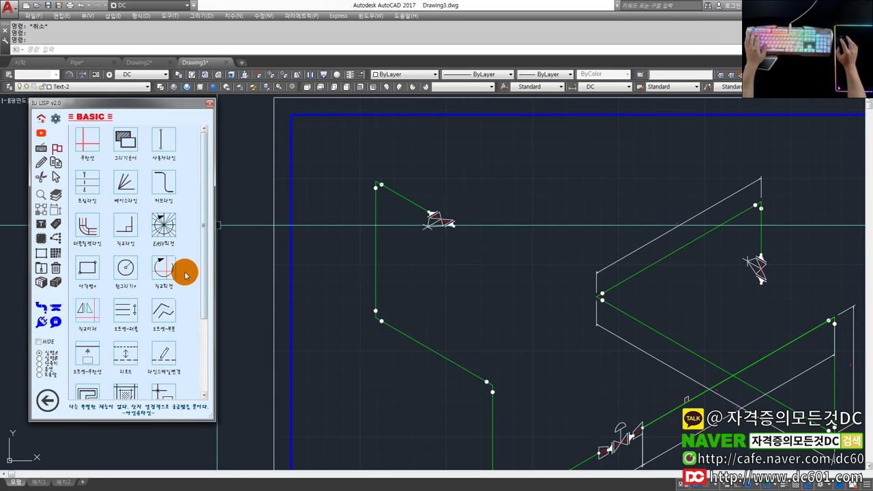
pyautogui.click(184, 273)
pyautogui.press('Escape')
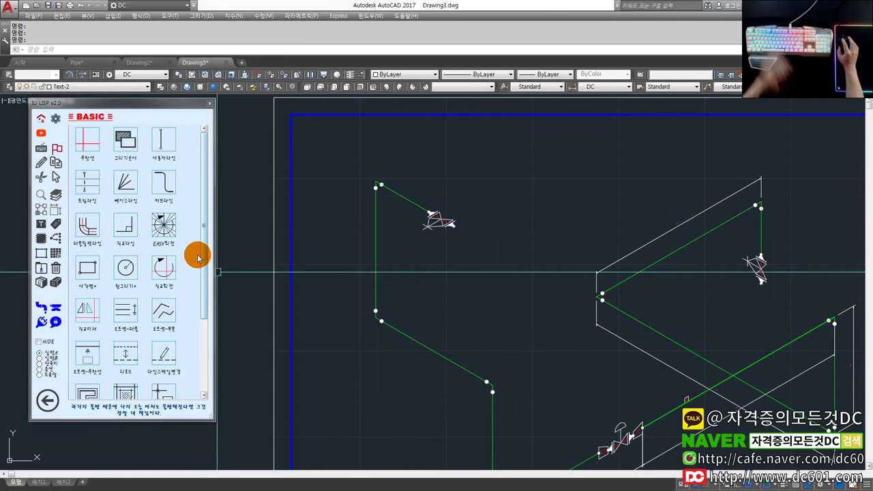
# - Recheck the reference image and search the toolbox's editing, selection, search, layer and dimension categories for a leader tool
pyautogui.hotkey('alt', 'Tab')
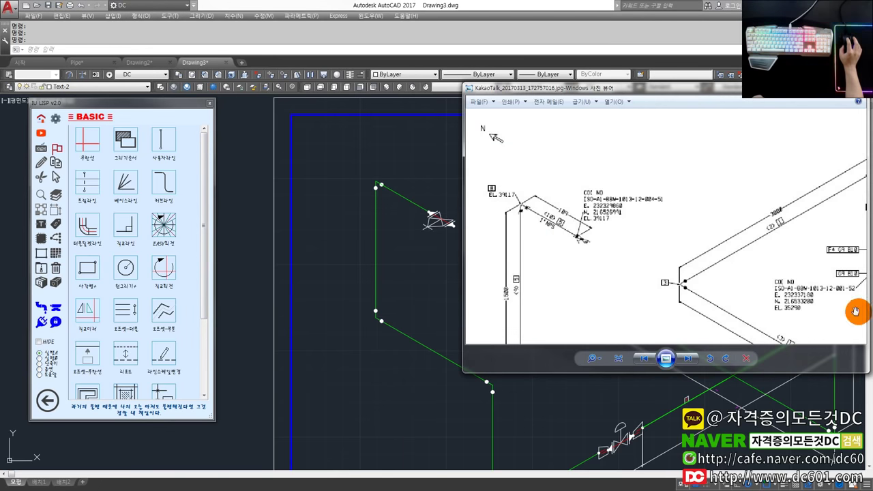
pyautogui.moveTo(550, 91); pyautogui.dragTo(567, 92)
pyautogui.click(385, 213)
pyautogui.moveTo(205, 265); pyautogui.dragTo(152, 238)
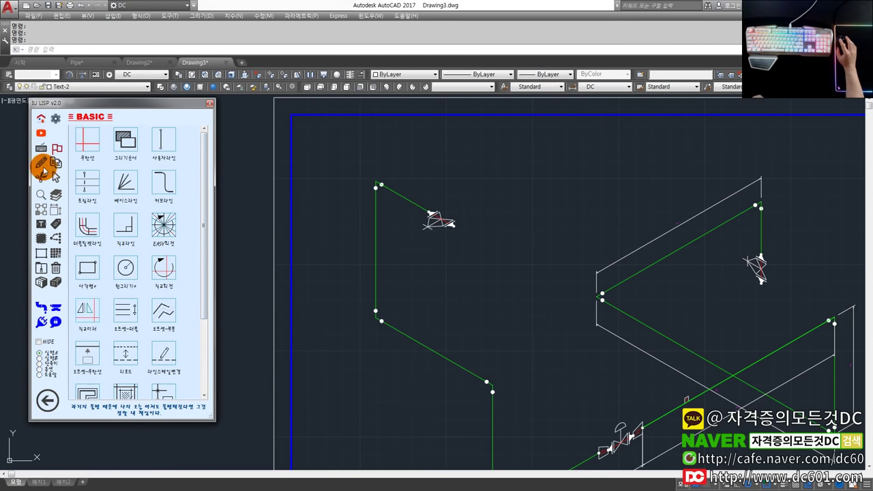
pyautogui.click(42, 164)
pyautogui.click(42, 177)
pyautogui.click(58, 177)
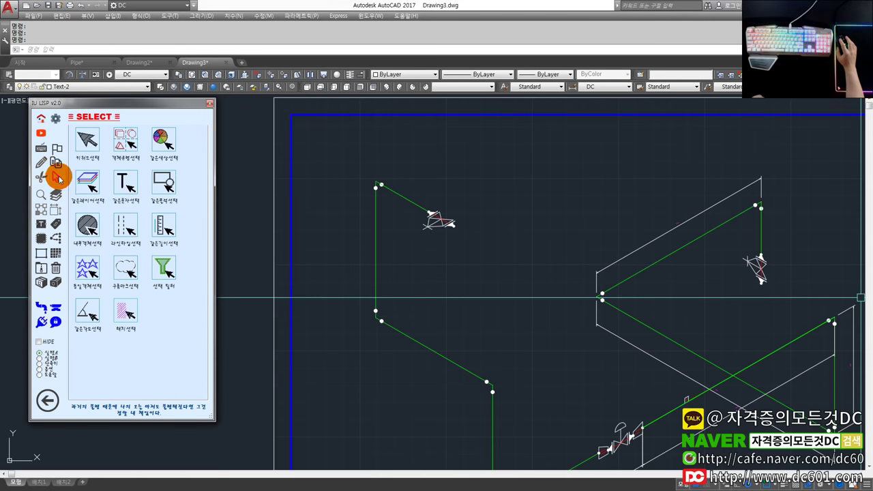
pyautogui.click(41, 166)
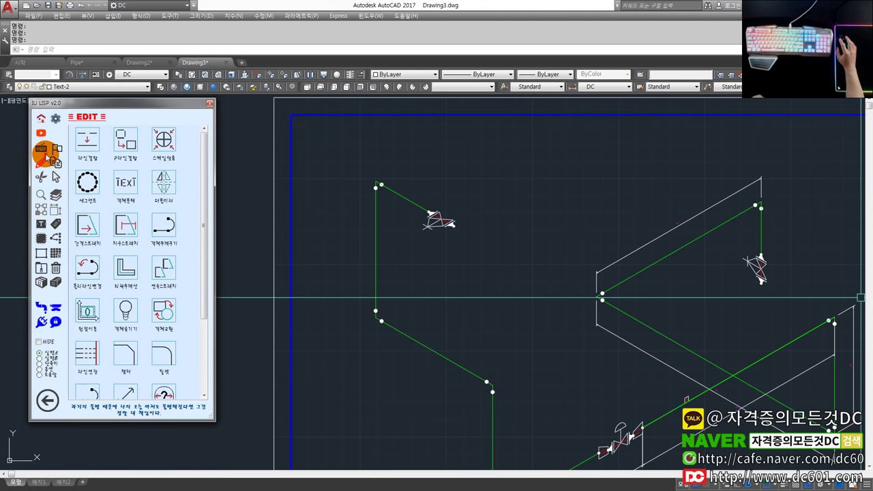
pyautogui.click(54, 151)
pyautogui.moveTo(203, 292); pyautogui.dragTo(198, 369)
pyautogui.click(41, 194)
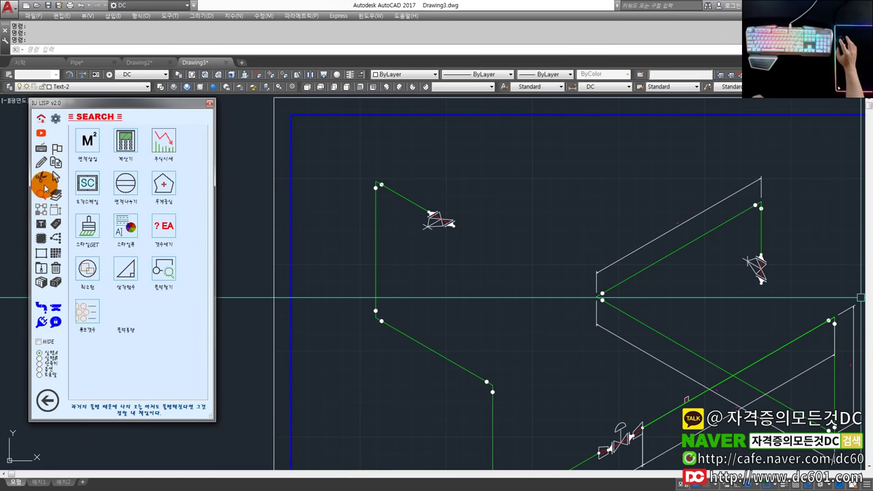
pyautogui.click(43, 181)
pyautogui.click(55, 176)
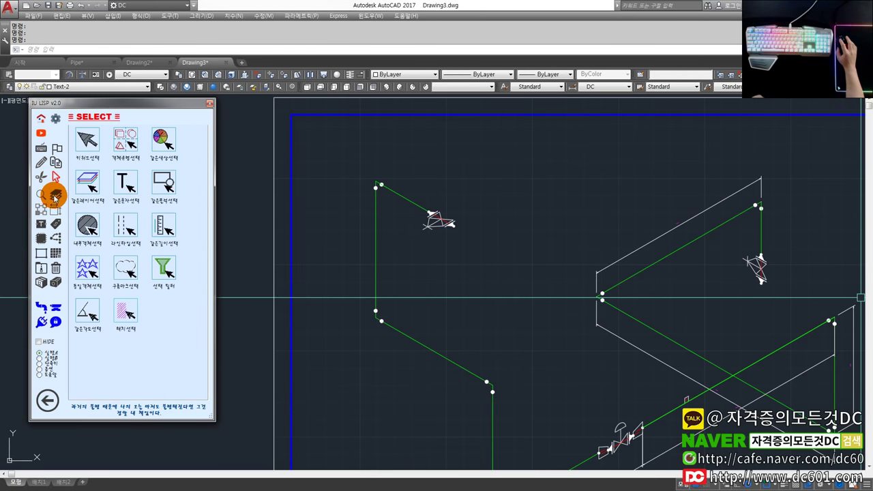
pyautogui.click(55, 196)
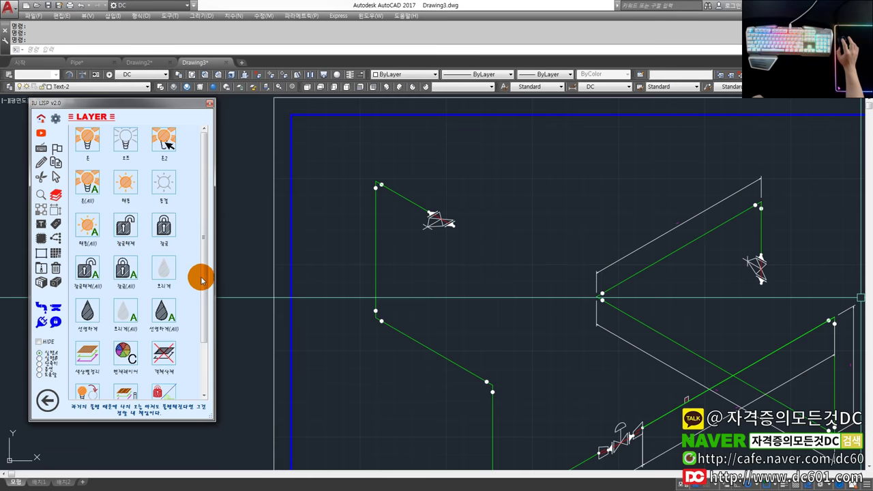
pyautogui.scroll(-2, 201, 293)
pyautogui.click(54, 211)
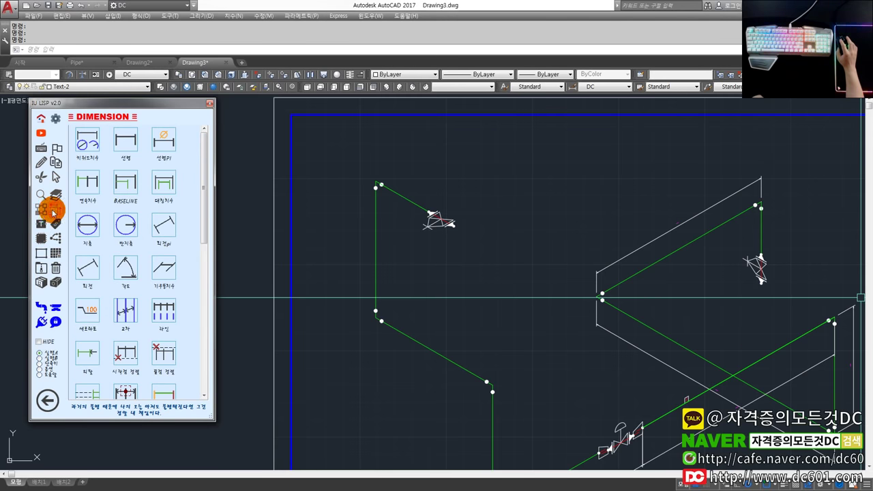
pyautogui.moveTo(207, 233); pyautogui.dragTo(213, 384)
# - Place a leader with the text "El39" pointing at the upper-left corner of the pipe, with the text up and to the left
pyautogui.moveTo(274, 265); pyautogui.dragTo(321, 307, button='middle')
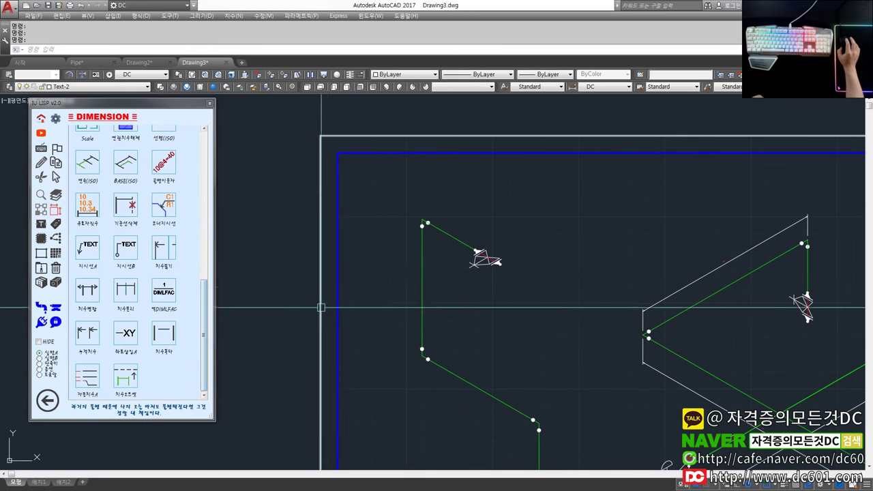
pyautogui.scroll(2, 343, 242)
pyautogui.click(87, 247)
pyautogui.scroll(2, 432, 209)
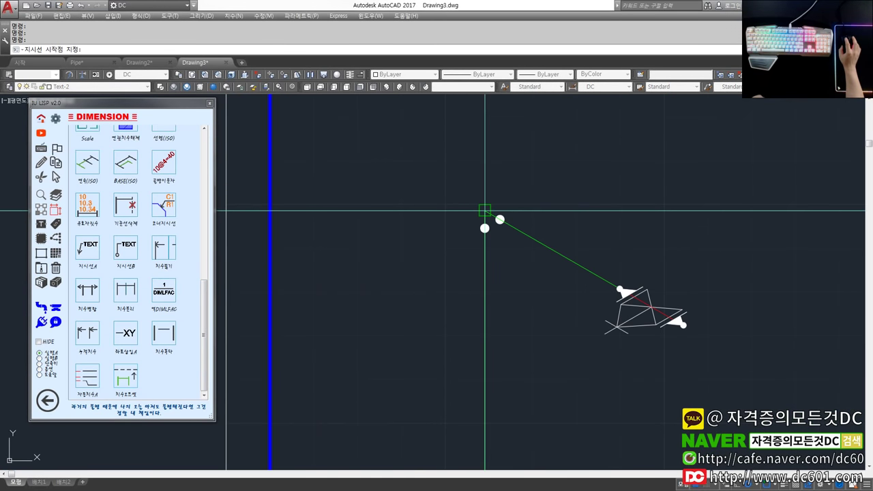
pyautogui.click(484, 211)
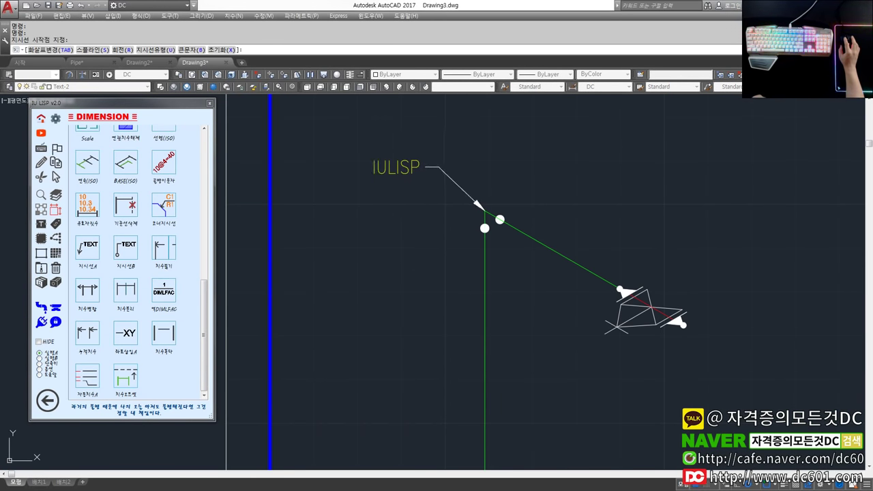
pyautogui.click(442, 200)
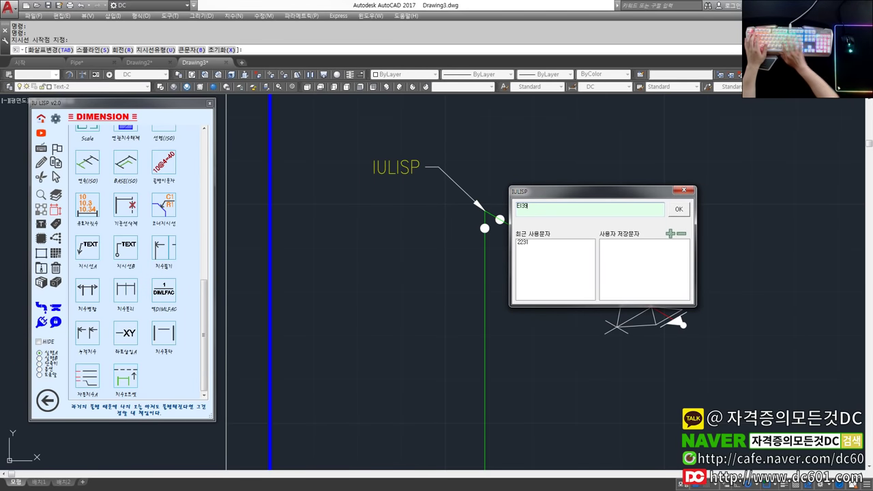
pyautogui.click(685, 215)
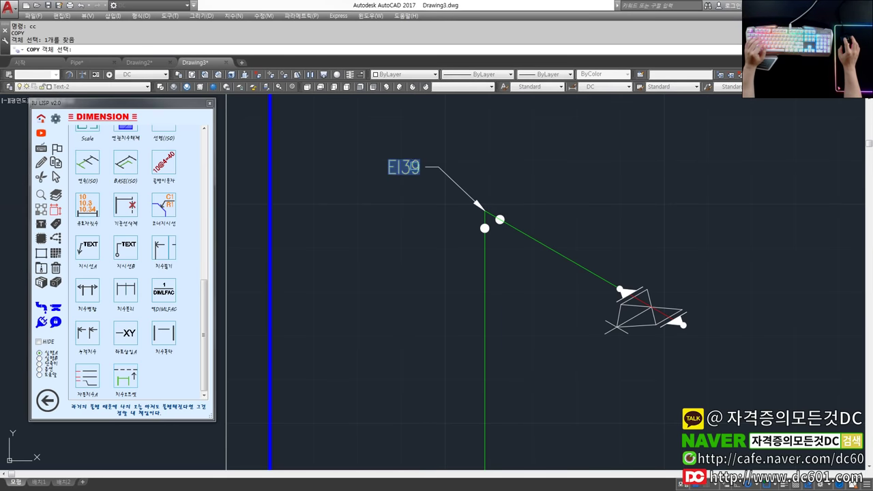
# - Copy the leader text "El39" to a second line directly above the original
pyautogui.press('Return')
pyautogui.click(462, 152)
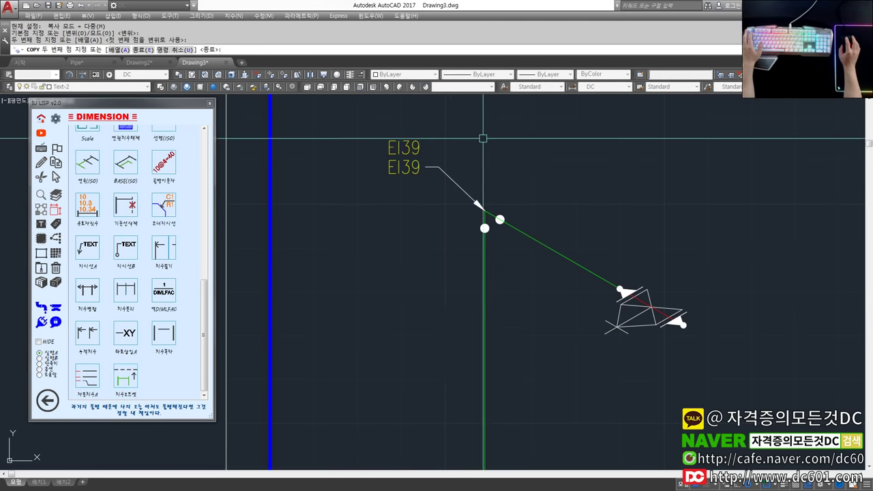
pyautogui.press('Escape')
pyautogui.press('Escape')
pyautogui.moveTo(466, 163); pyautogui.dragTo(475, 195, button='middle')
# - Change the upper copy of the leader text to the item number 8
pyautogui.doubleClick(420, 183)
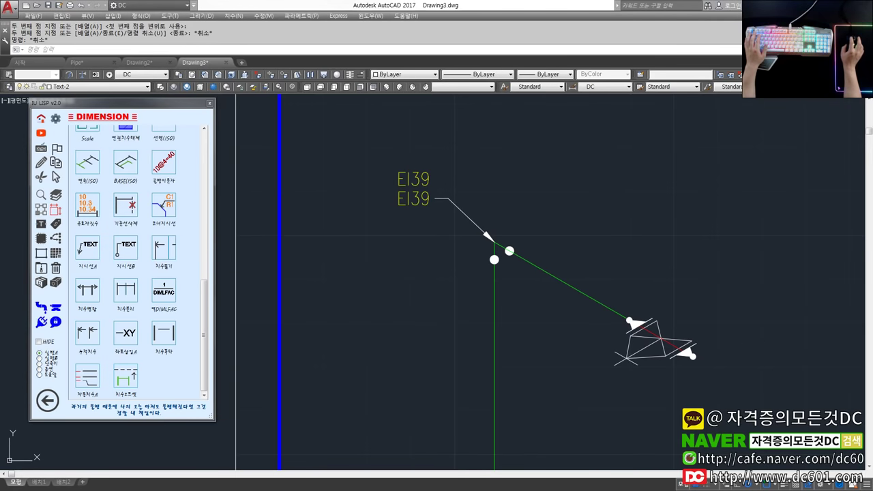
pyautogui.press('Escape')
pyautogui.click(414, 178)
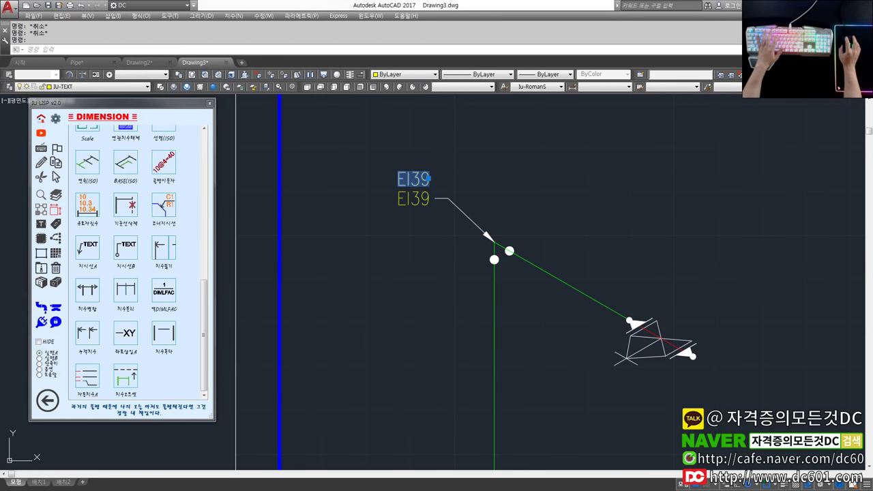
pyautogui.doubleClick(414, 178)
pyautogui.write('8')
pyautogui.press('Escape')
pyautogui.press('Escape')
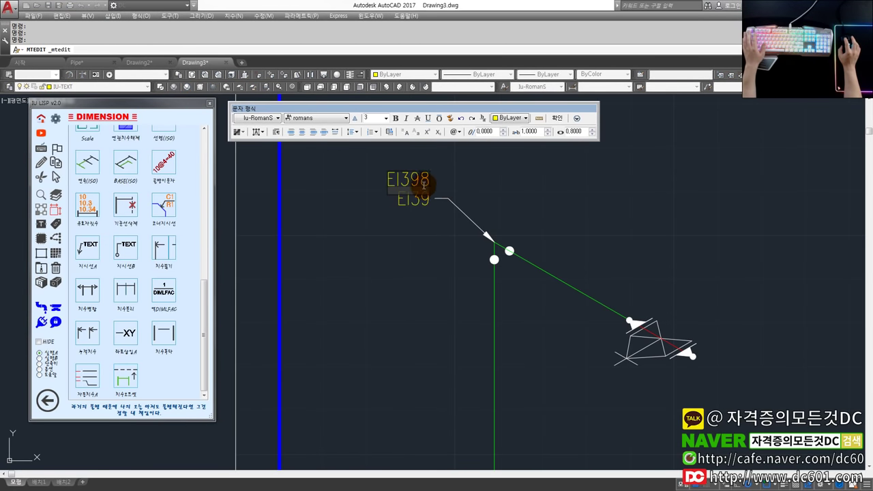
pyautogui.click(561, 124)
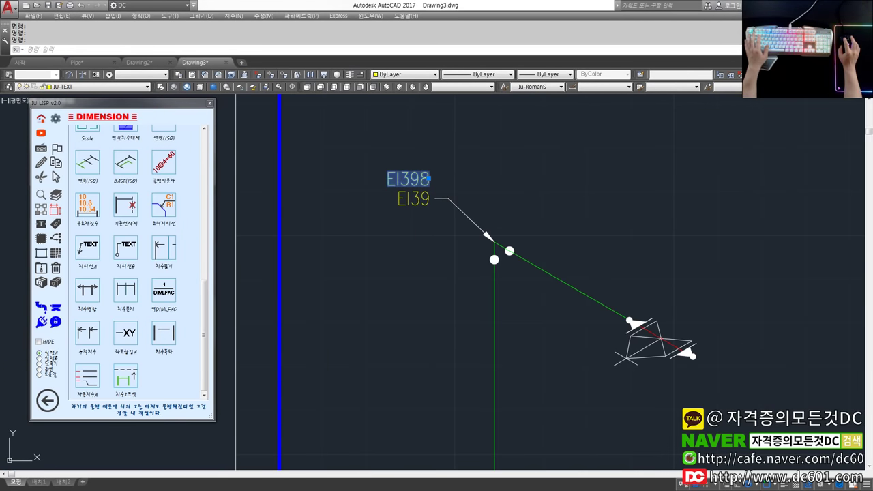
pyautogui.doubleClick(427, 181)
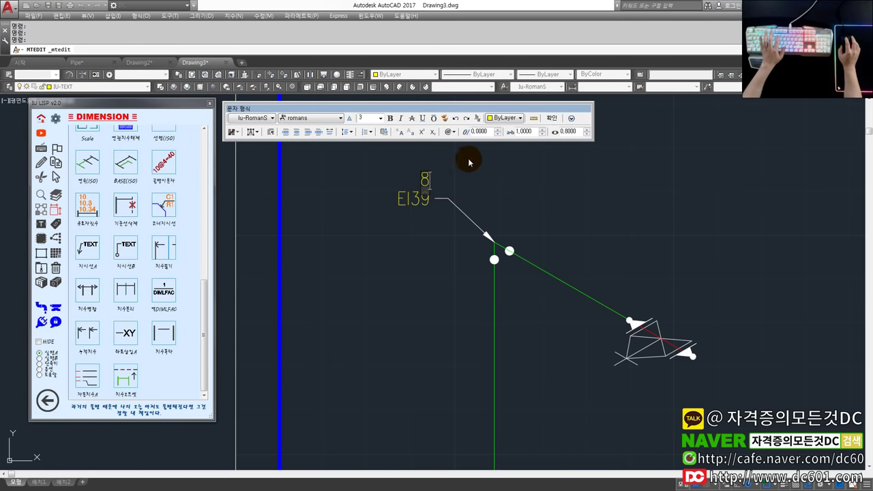
pyautogui.click(555, 119)
pyautogui.press('Escape')
pyautogui.write('5')
pyautogui.press('space')
pyautogui.click(464, 177)
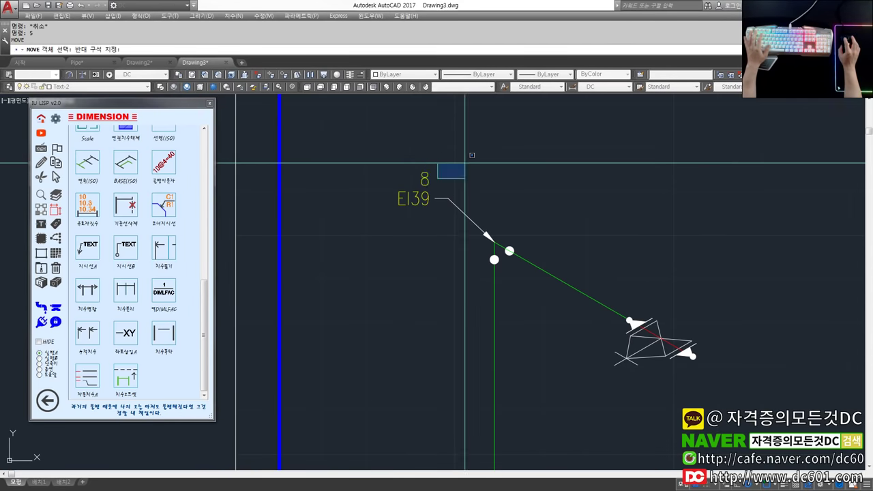
pyautogui.click(416, 154)
pyautogui.press('Escape')
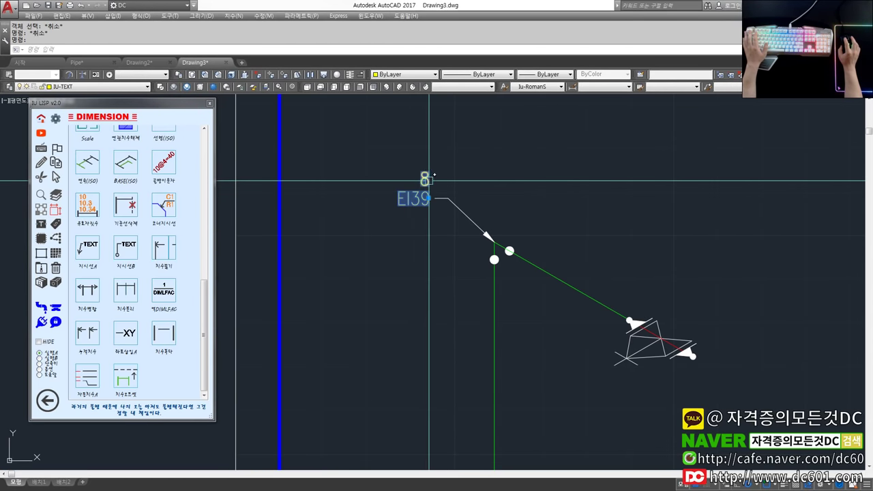
# - Check how the item number above the elevation label is framed and positioned in the reference image
pyautogui.hotkey('alt', 'Tab')
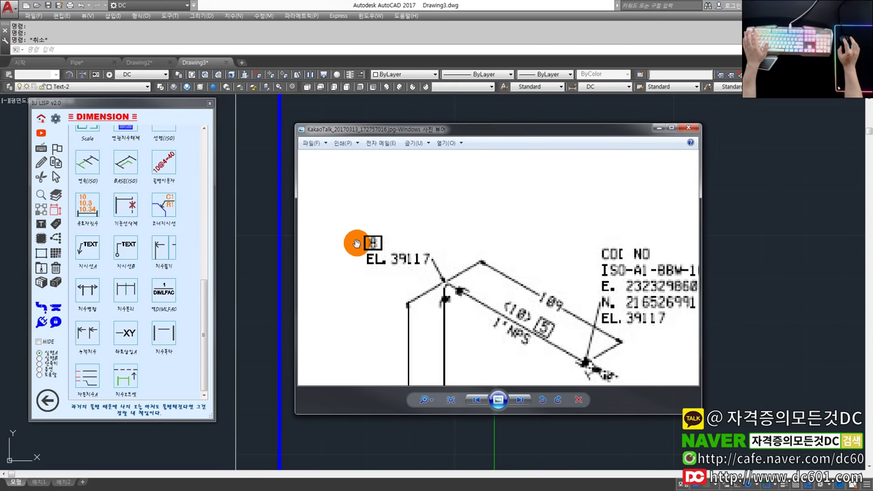
pyautogui.hotkey('alt', 'Tab')
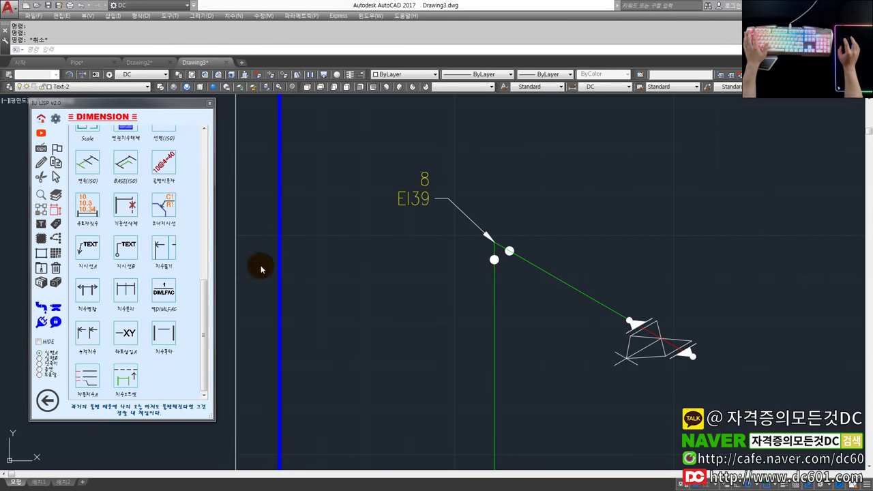
# - Move the item number 8 so it lines up with the left end of the "El39" label below it
pyautogui.moveTo(202, 319); pyautogui.dragTo(211, 292)
pyautogui.click(407, 162)
pyautogui.press('Escape')
pyautogui.press('Escape')
pyautogui.scroll(2, 445, 172)
pyautogui.write('m')
pyautogui.click(441, 183)
pyautogui.click(378, 150)
pyautogui.press('space')
pyautogui.click(555, 166)
pyautogui.press('Escape')
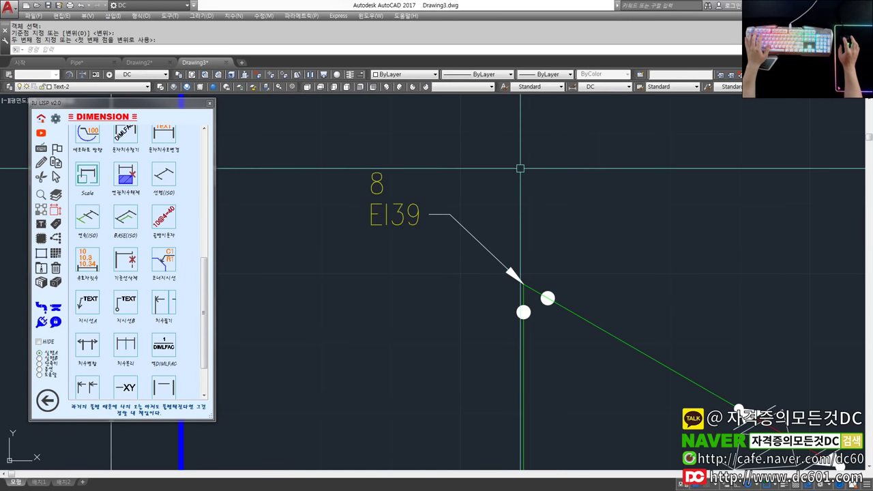
pyautogui.scroll(-2, 486, 205)
pyautogui.moveTo(381, 230); pyautogui.dragTo(375, 257, button='middle')
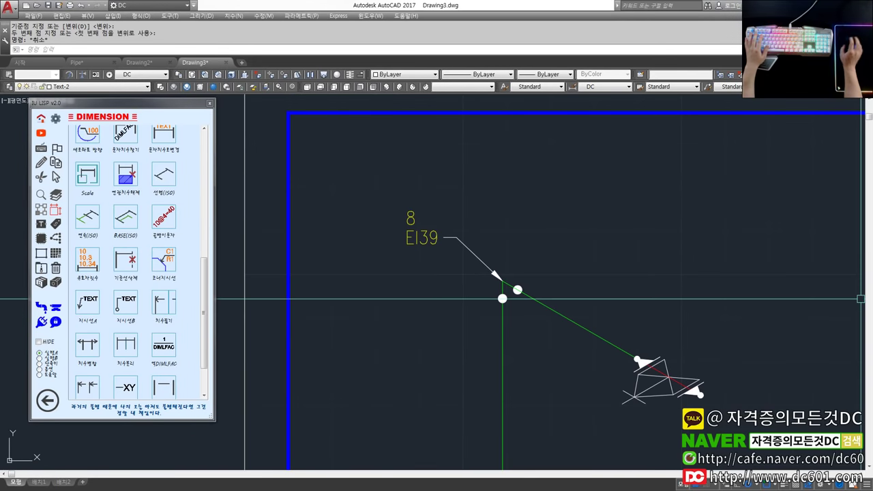
# - Frame the item number 8 above the "El39" label with the IU LISP text box tool
pyautogui.click(207, 282)
pyautogui.moveTo(207, 282); pyautogui.dragTo(215, 212)
pyautogui.click(41, 225)
pyautogui.click(131, 224)
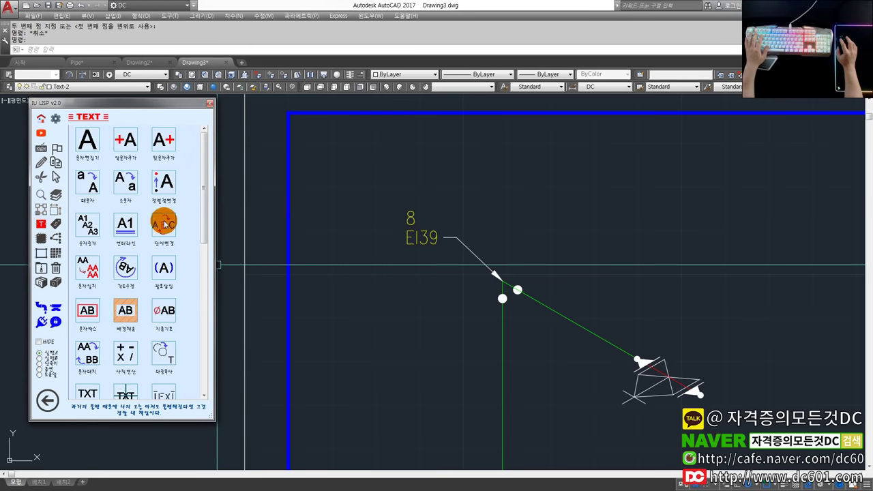
pyautogui.click(80, 314)
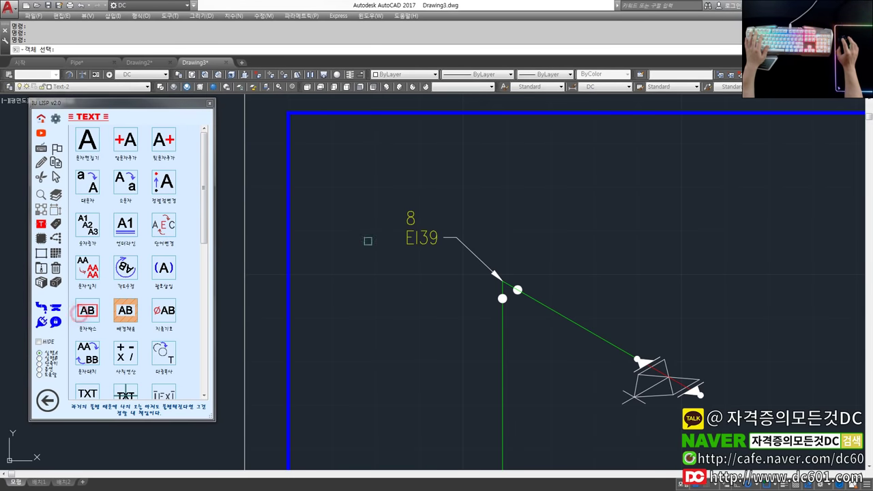
pyautogui.click(408, 218)
pyautogui.press('Return')
pyautogui.click(523, 215)
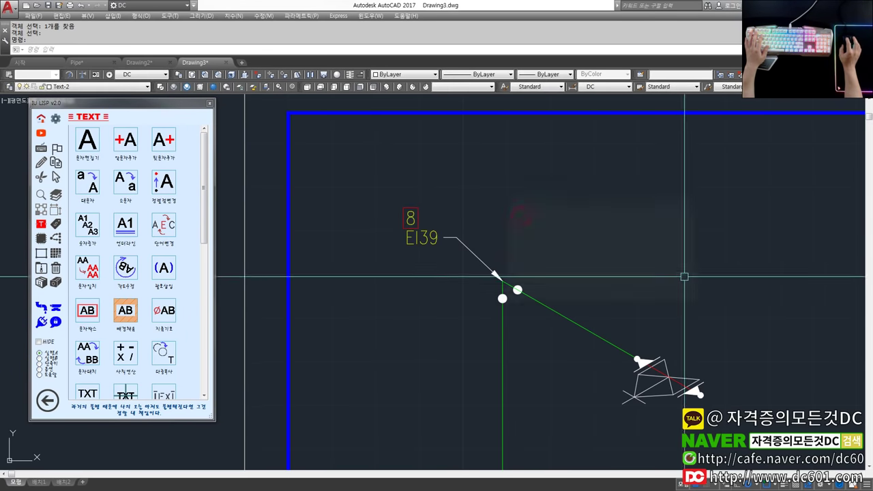
# - Add an isometric dimension above the sloping pipe from the upper-left corner to the valve's near flange
pyautogui.moveTo(872, 168)
pyautogui.mouseDown()
pyautogui.moveTo(415, 149)
pyautogui.moveTo(872, 162)
pyautogui.moveTo(440, 132)
pyautogui.moveTo(872, 140)
pyautogui.mouseUp()
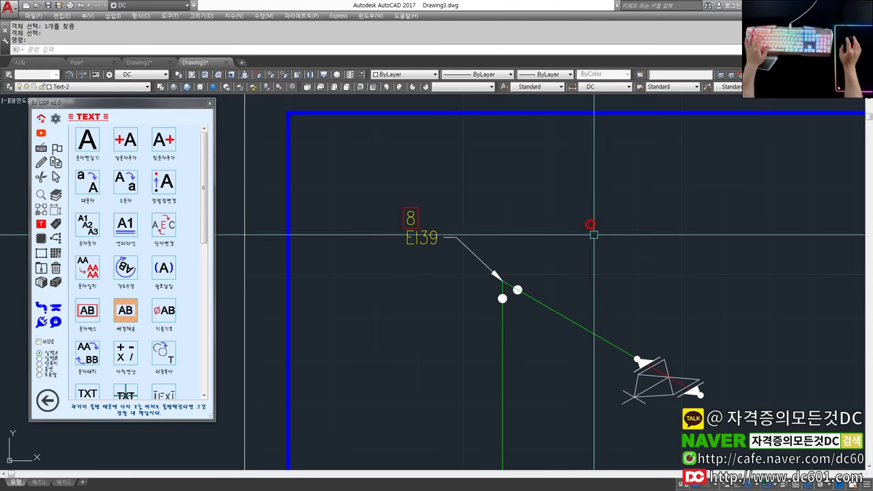
pyautogui.scroll(-3, 594, 234)
pyautogui.scroll(3, 577, 264)
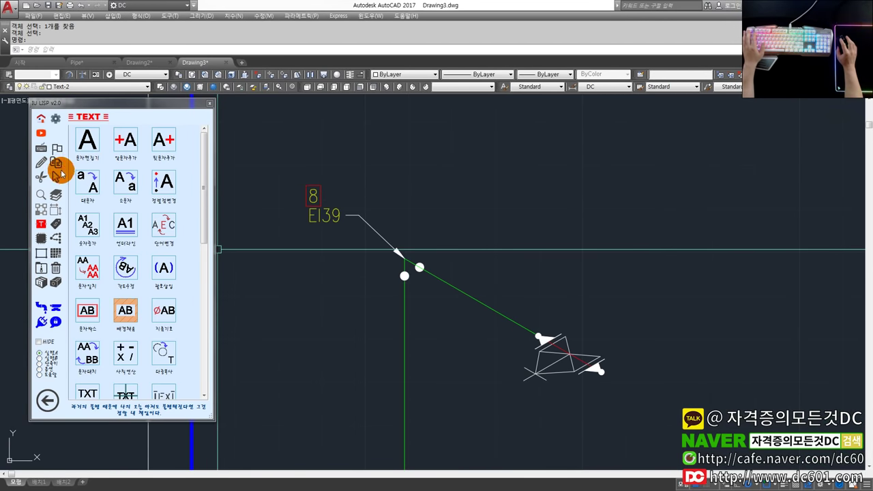
pyautogui.click(60, 214)
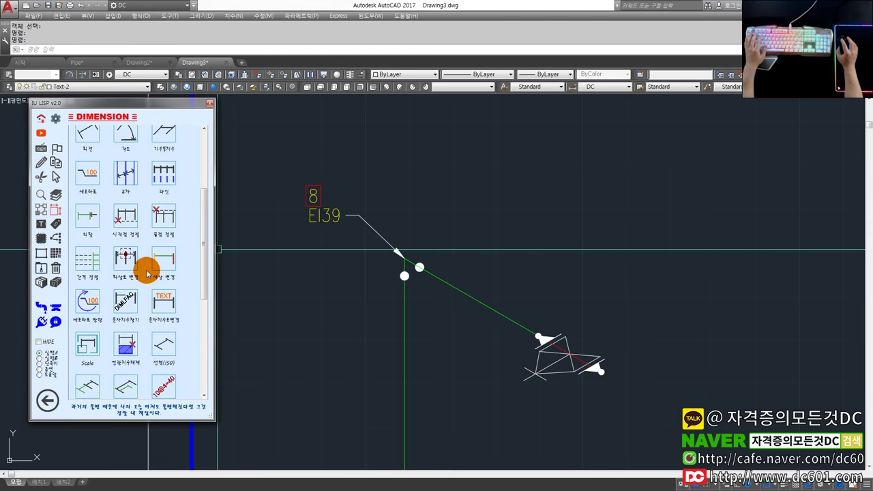
pyautogui.click(154, 317)
pyautogui.click(405, 259)
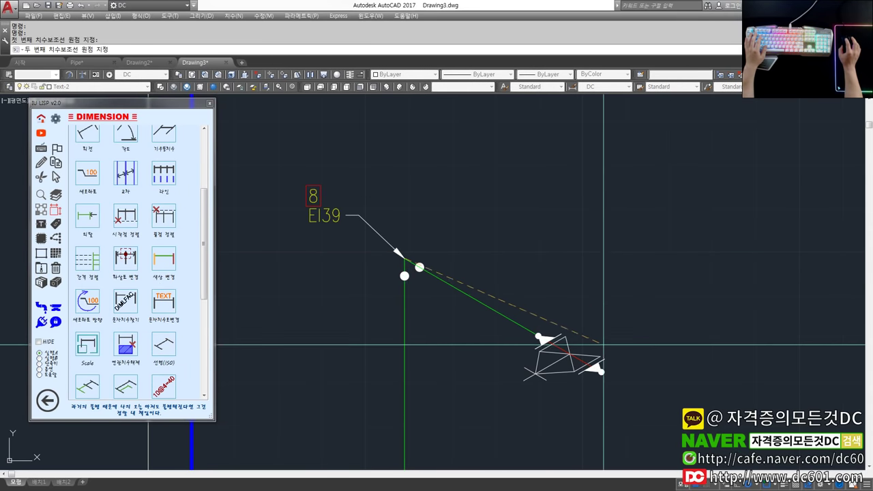
pyautogui.scroll(2, 567, 333)
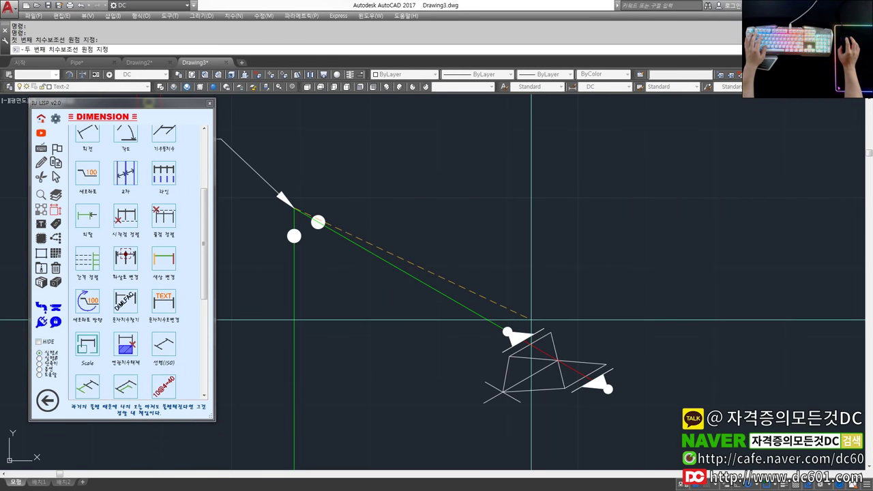
pyautogui.click(510, 334)
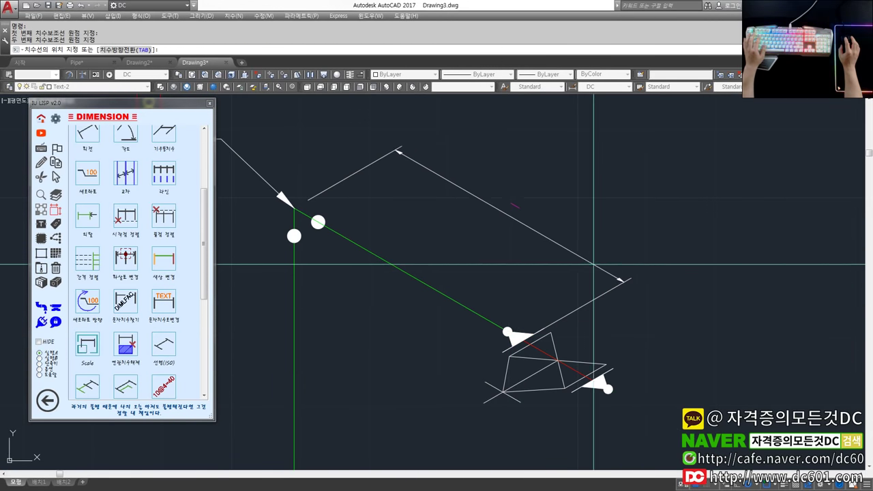
pyautogui.click(623, 276)
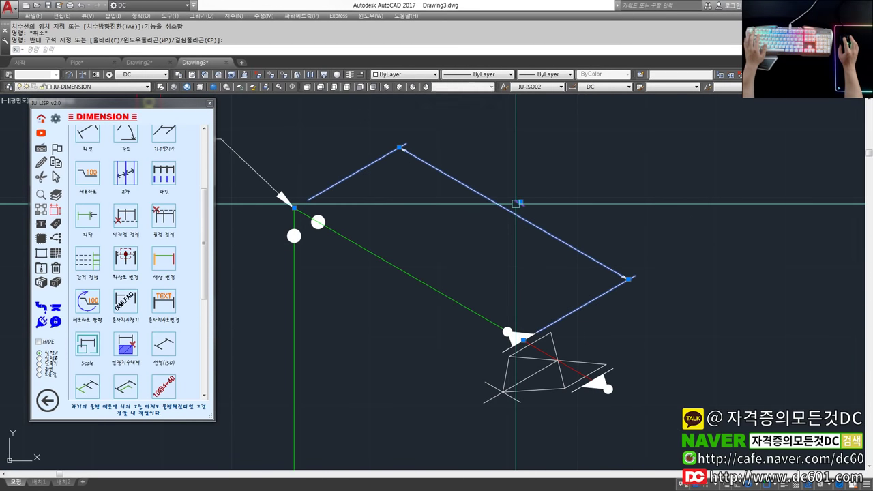
# - Set the text of the sloping pipe's new isometric dimension to 189
pyautogui.doubleClick(572, 261)
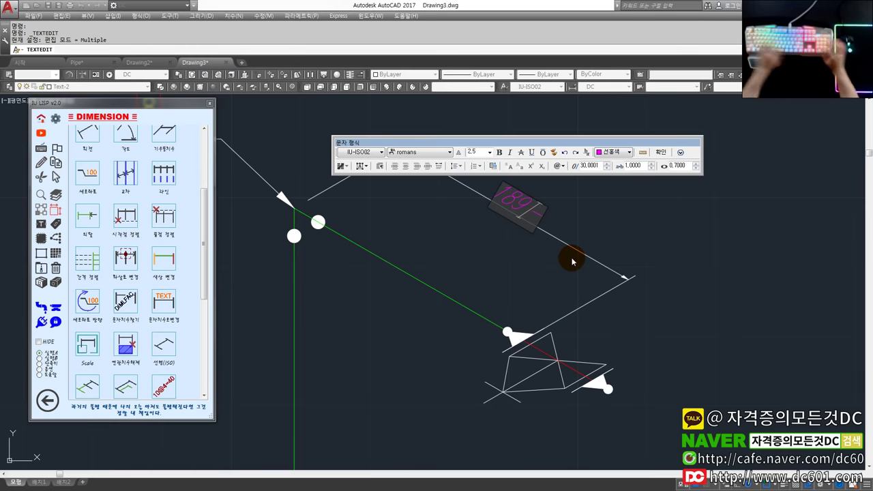
pyautogui.click(660, 154)
pyautogui.scroll(-2, 621, 284)
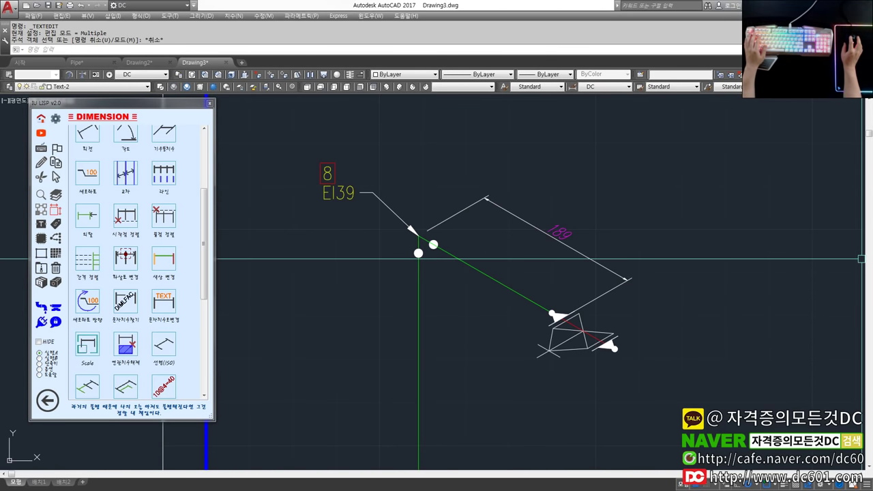
# - Try a fillet of radius 2 at the upper-left pipe corner and undo it
pyautogui.moveTo(872, 164)
pyautogui.mouseDown()
pyautogui.moveTo(577, 144)
pyautogui.moveTo(872, 176)
pyautogui.mouseUp()
pyautogui.scroll(2, 413, 254)
pyautogui.write('f')
pyautogui.press('Return')
pyautogui.write('r')
pyautogui.press('Return')
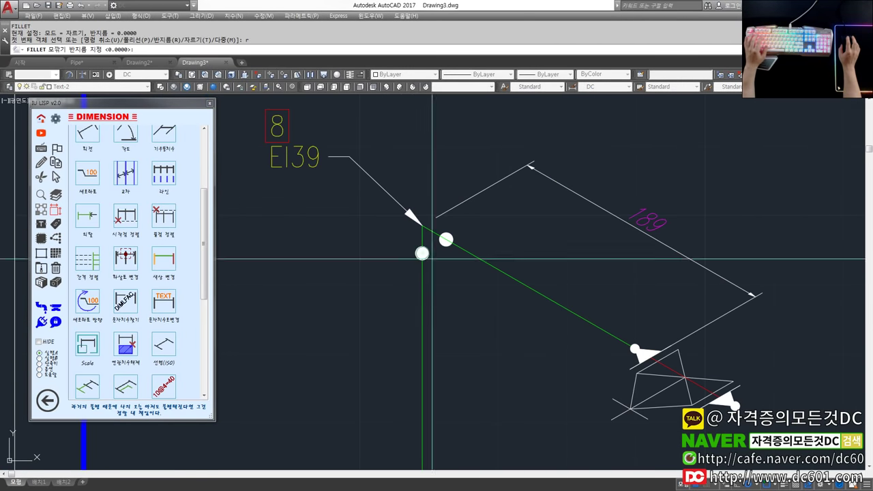
pyautogui.write('2')
pyautogui.press('Return')
pyautogui.click(421, 235)
pyautogui.click(430, 230)
pyautogui.press('Escape')
pyautogui.hotkey('ctrl', 'z')
# - Fillet the upper-left corner between the vertical and sloping pipes with radius 1
pyautogui.write('f r 1')
pyautogui.click(423, 240)
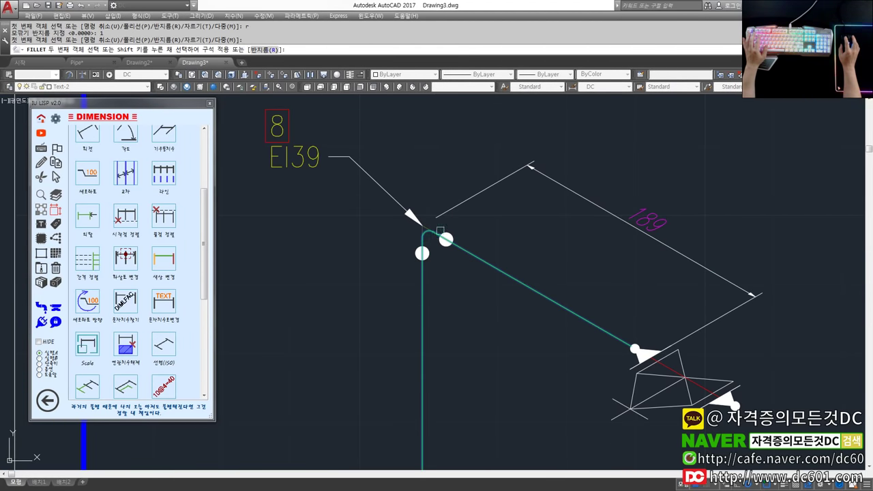
pyautogui.click(438, 234)
pyautogui.press('Escape')
# - Check the corner shape and the labels along the upper-left sloping pipe in the reference image
pyautogui.moveTo(872, 154); pyautogui.dragTo(489, 131)
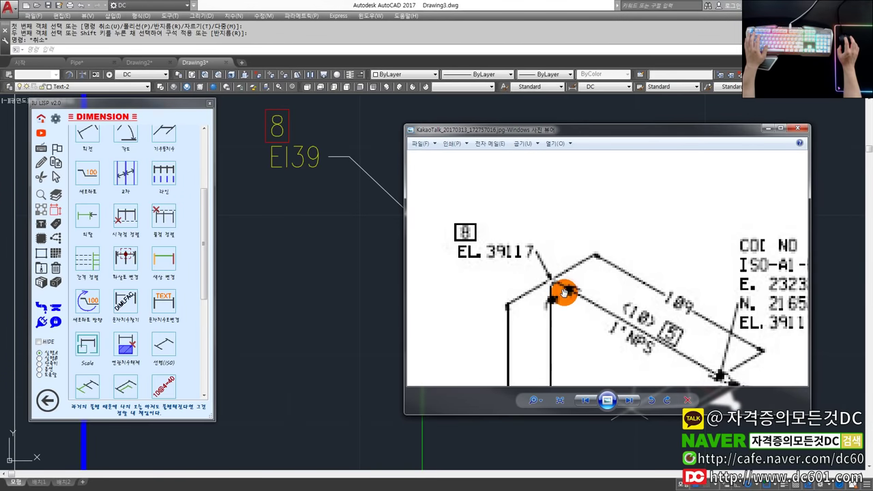
pyautogui.scroll(-3, 598, 326)
pyautogui.moveTo(608, 131); pyautogui.dragTo(872, 150)
pyautogui.click(649, 235)
pyautogui.click(546, 296)
pyautogui.press('Escape')
pyautogui.scroll(-2, 550, 295)
pyautogui.scroll(2, 563, 285)
# - Copy the "El39" text to a spot just above the middle of the sloping pipe
pyautogui.write('co')
pyautogui.press('space')
pyautogui.click(294, 167)
pyautogui.press('space')
pyautogui.click(294, 167)
pyautogui.click(294, 171)
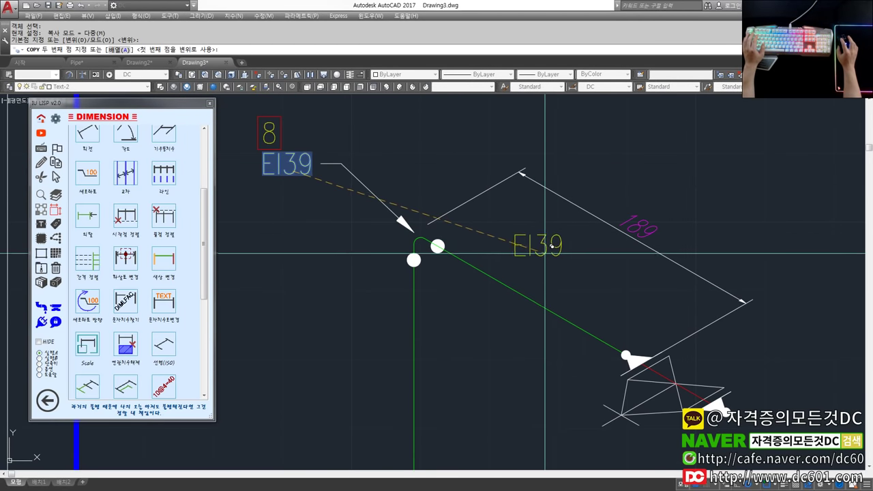
pyautogui.click(548, 282)
pyautogui.press('Escape')
pyautogui.press('Escape')
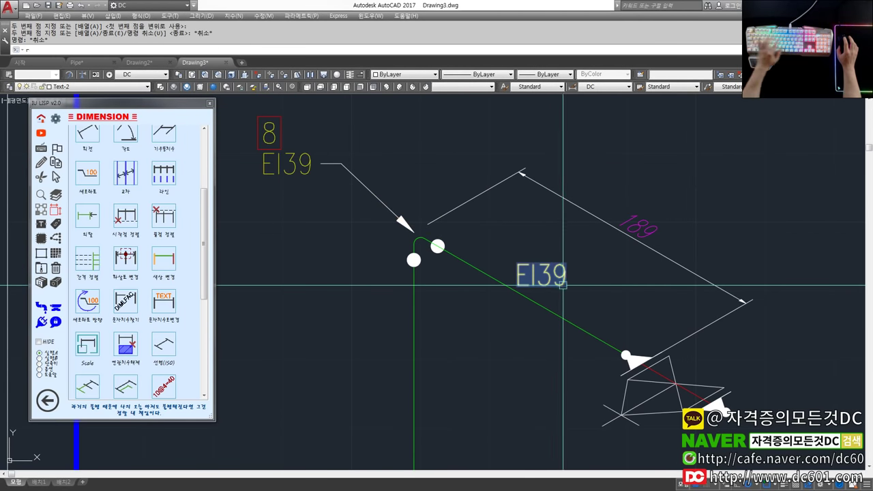
# - Rotate the copied "El39" text about its middle to run parallel to the sloping pipe
pyautogui.write('r')
pyautogui.press('Return')
pyautogui.click(543, 275)
pyautogui.press('Return')
pyautogui.click(541, 276)
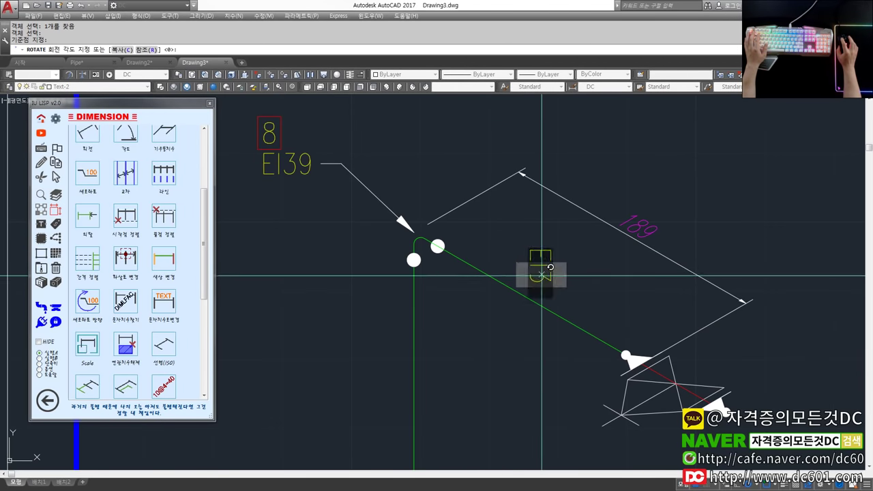
pyautogui.click(589, 308)
# - Move the rotated "El39" copy slightly closer to the sloping pipe
pyautogui.write('m')
pyautogui.press('space')
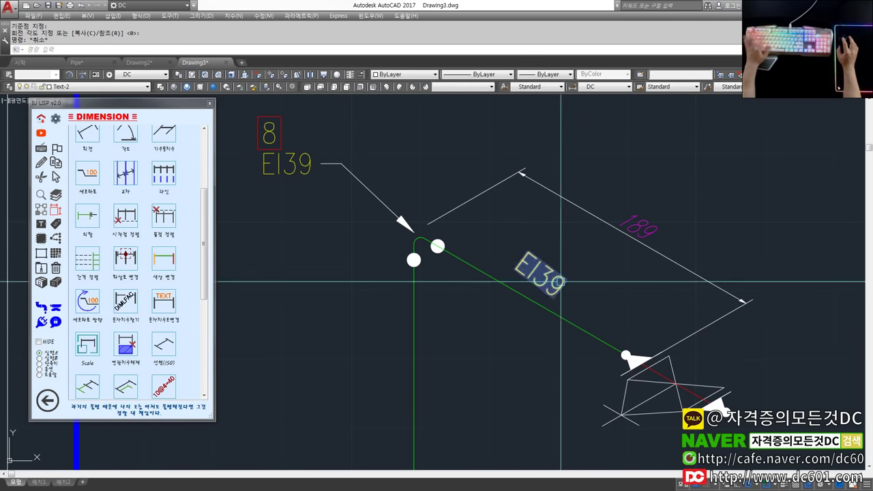
pyautogui.click(544, 275)
pyautogui.press('space')
pyautogui.click(599, 264)
pyautogui.click(591, 269)
pyautogui.scroll(-4, 538, 322)
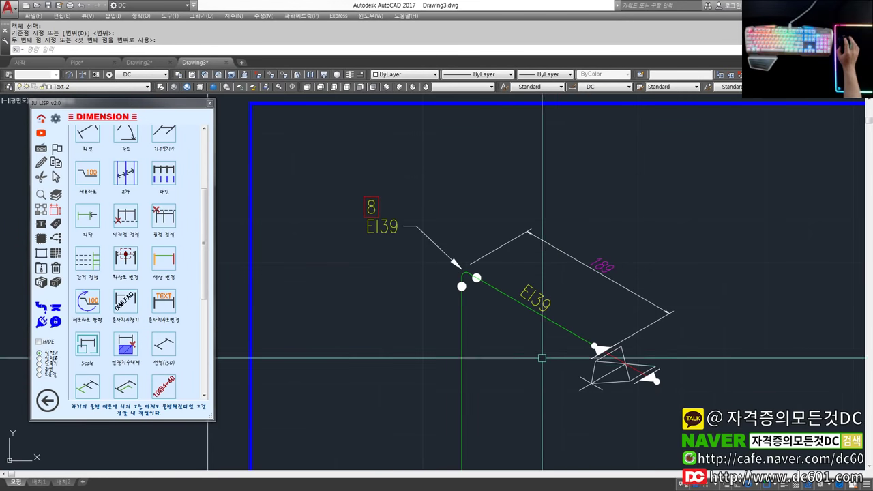
# - Erase the rotated "El39" copy above the sloping pipe
pyautogui.moveTo(785, 445); pyautogui.dragTo(686, 365, button='middle')
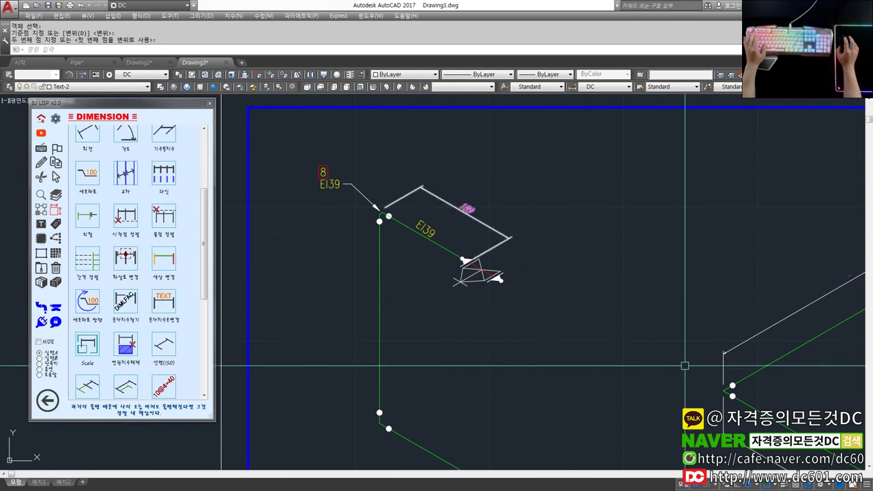
pyautogui.scroll(2, 437, 245)
pyautogui.write('e')
pyautogui.press('space')
pyautogui.click(435, 227)
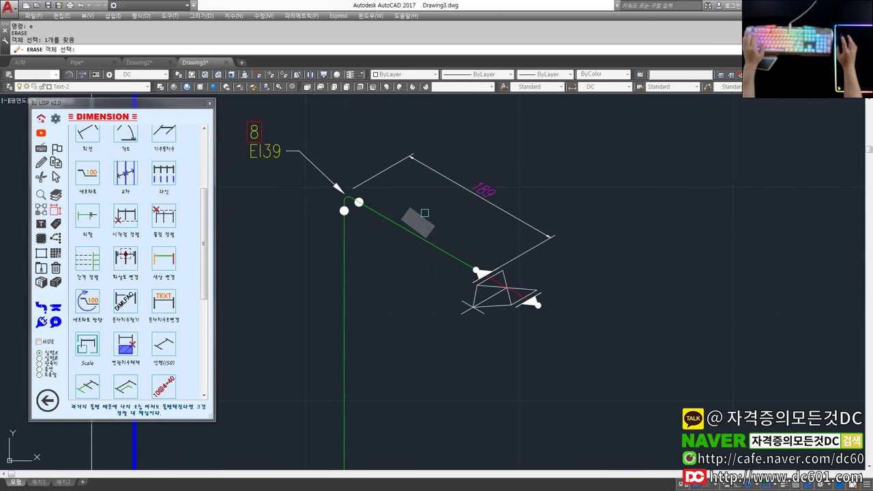
pyautogui.press('Escape')
pyautogui.write('e')
pyautogui.press('Return')
pyautogui.click(430, 228)
pyautogui.press('Return')
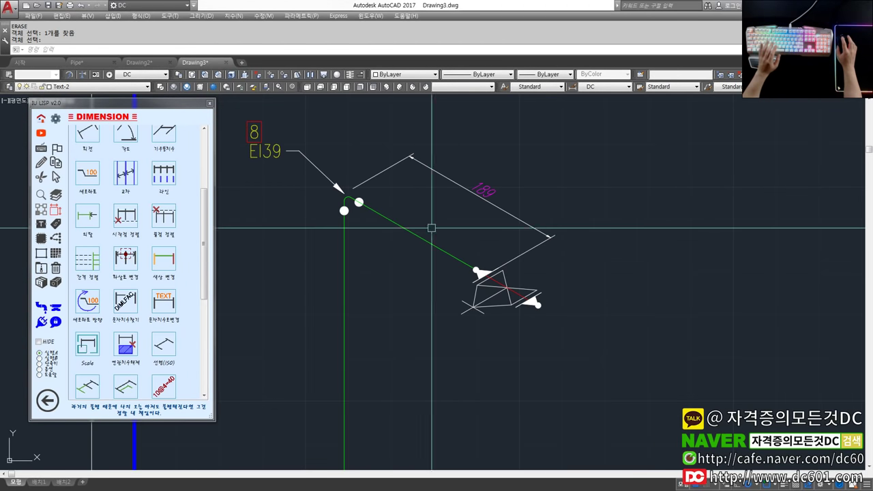
# - Draw a three-point arc in the empty area beside the upper-left valve as a trial path for text
pyautogui.click(209, 269)
pyautogui.moveTo(208, 280); pyautogui.dragTo(62, 227)
pyautogui.click(40, 225)
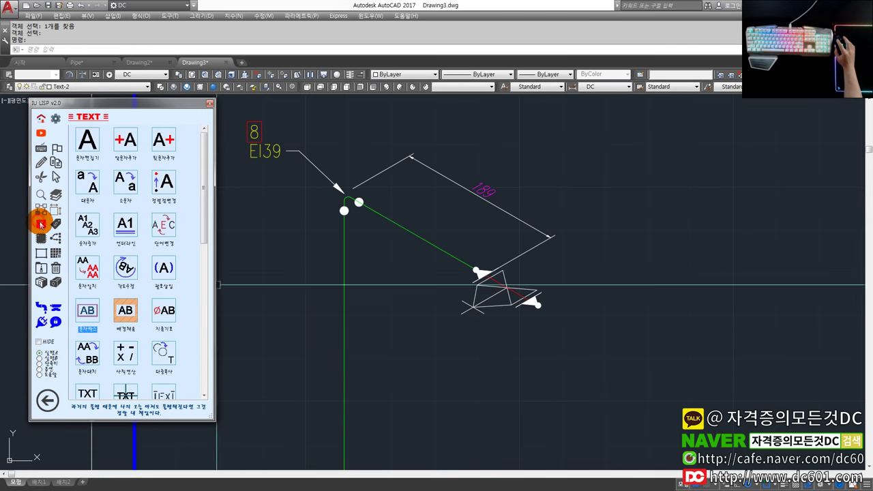
pyautogui.moveTo(203, 225); pyautogui.dragTo(202, 304)
pyautogui.click(523, 325)
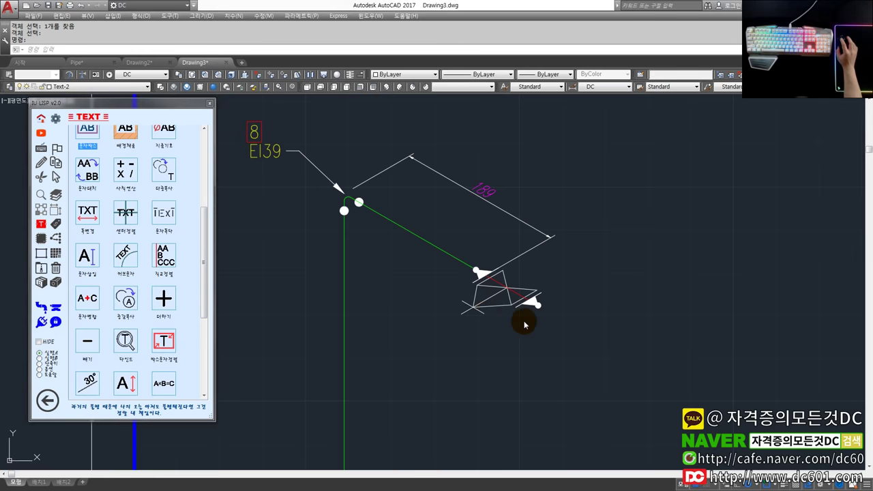
pyautogui.press('Escape')
pyautogui.moveTo(534, 311); pyautogui.dragTo(474, 308, button='middle')
pyautogui.write('a')
pyautogui.press('space')
pyautogui.click(517, 293)
pyautogui.click(606, 240)
pyautogui.click(704, 284)
pyautogui.press('Escape')
# - Try the curve text tool on the trial arc, and erase the arc
pyautogui.click(126, 298)
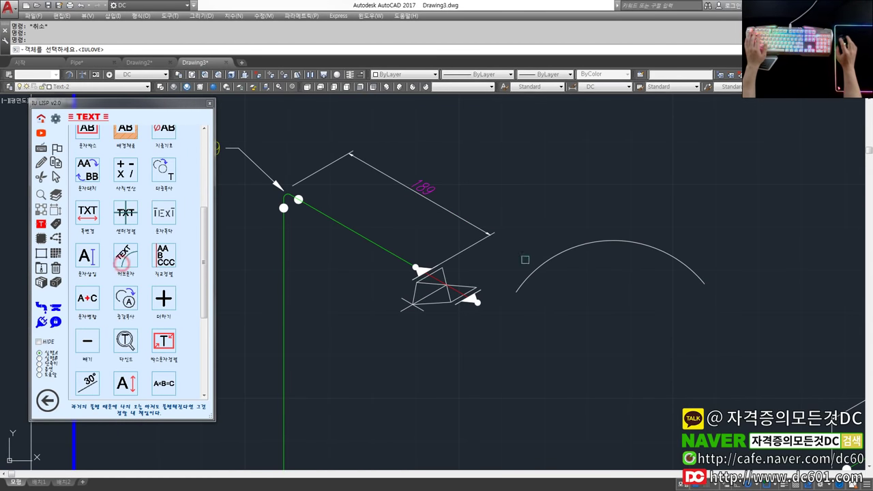
pyautogui.press('Escape')
pyautogui.scroll(-2, 624, 296)
pyautogui.write('e')
pyautogui.press('space')
pyautogui.click(639, 291)
pyautogui.click(610, 236)
pyautogui.press('space')
# - Examine the item labels written along the pipe runs in the reference image
pyautogui.hotkey('alt', 'Tab')
pyautogui.scroll(-3, 581, 372)
pyautogui.moveTo(623, 361); pyautogui.dragTo(602, 238)
pyautogui.scroll(1, 563, 342)
pyautogui.scroll(-1, 576, 336)
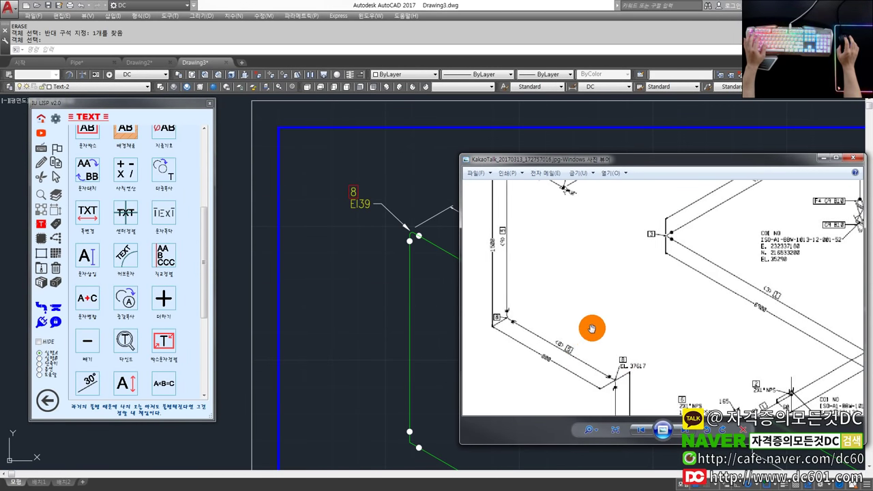
pyautogui.moveTo(599, 280); pyautogui.dragTo(554, 317)
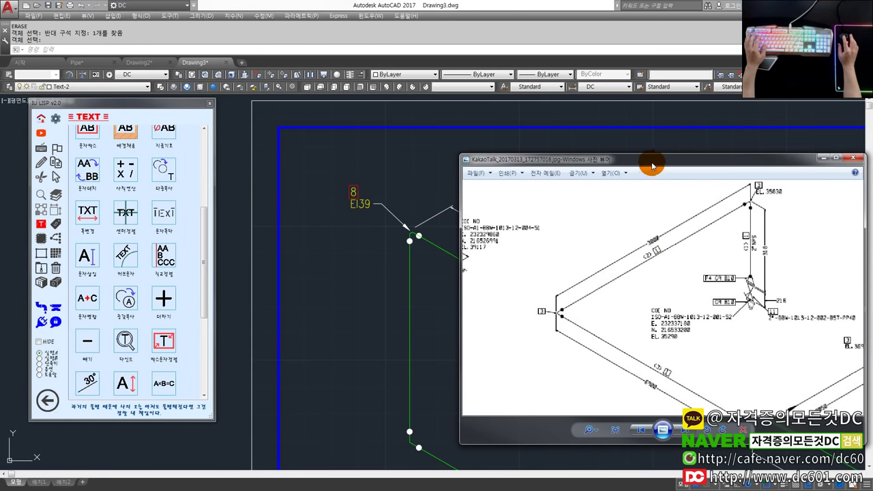
pyautogui.moveTo(652, 166); pyautogui.dragTo(721, 167)
pyautogui.moveTo(592, 248); pyautogui.dragTo(679, 250)
pyautogui.scroll(3, 588, 254)
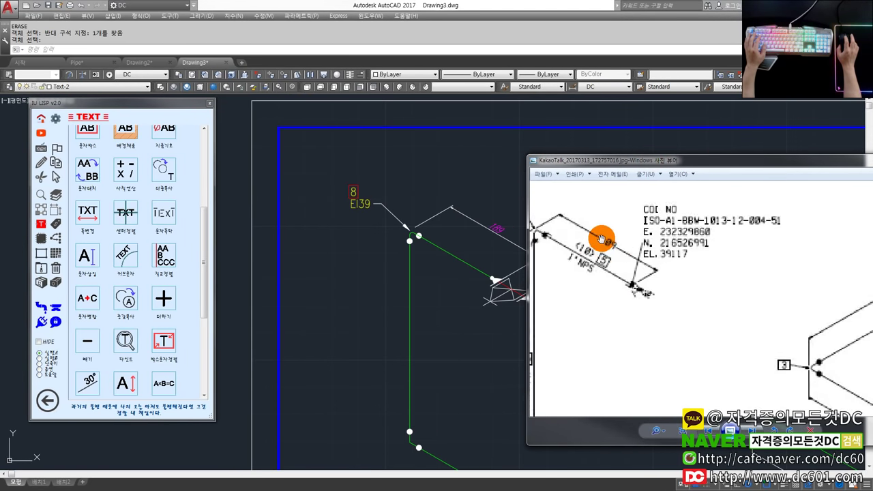
pyautogui.moveTo(660, 165); pyautogui.dragTo(872, 164)
# - Place the curve text "IULOVE" at size 3.0 along the upper side of the upper-left sloping pipe
pyautogui.scroll(2, 504, 246)
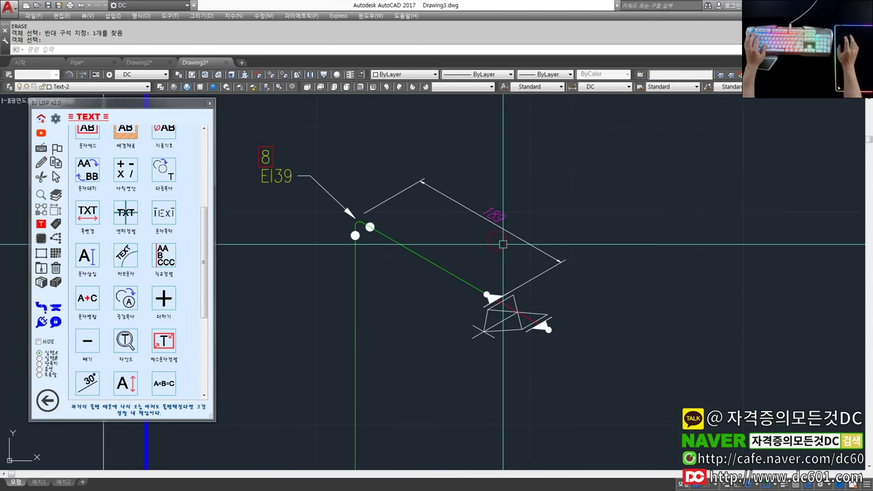
pyautogui.press('Escape')
pyautogui.click(129, 262)
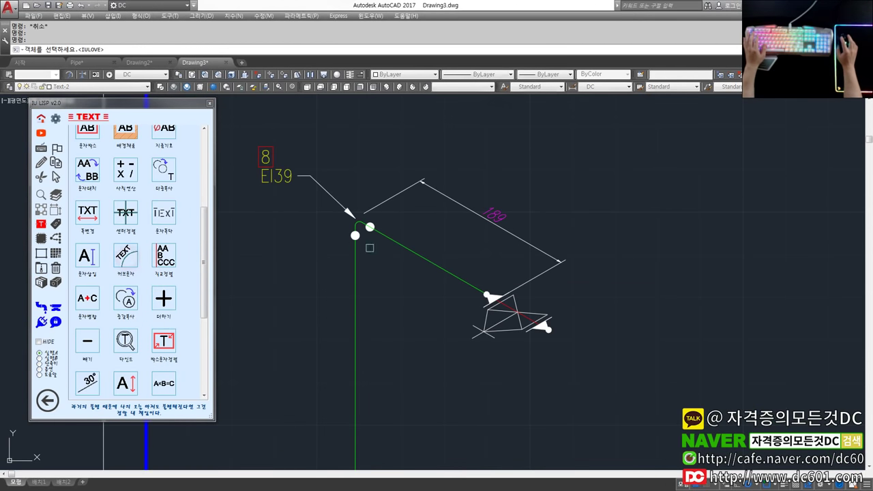
pyautogui.click(410, 248)
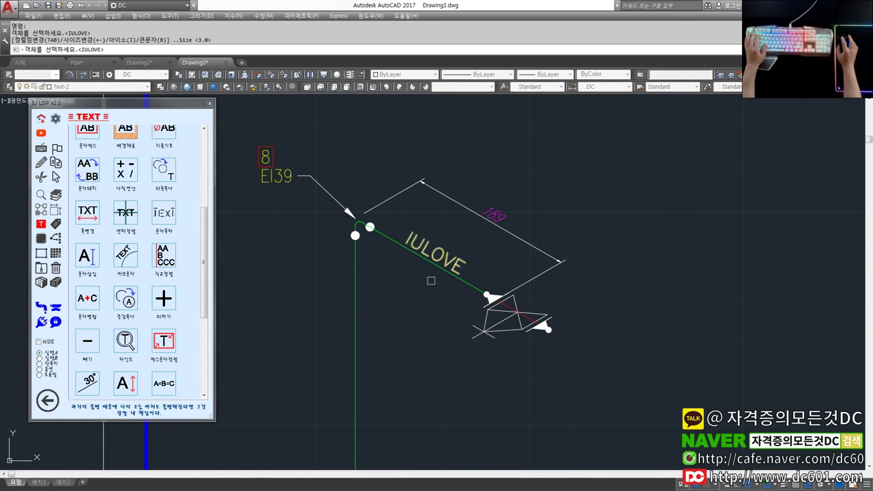
# - Place another curve text "IULOVE" at size 3.0 above the long pipe rising toward the upper-right valve
pyautogui.scroll(-2, 438, 296)
pyautogui.scroll(-2, 437, 286)
pyautogui.scroll(2, 550, 234)
pyautogui.click(617, 260)
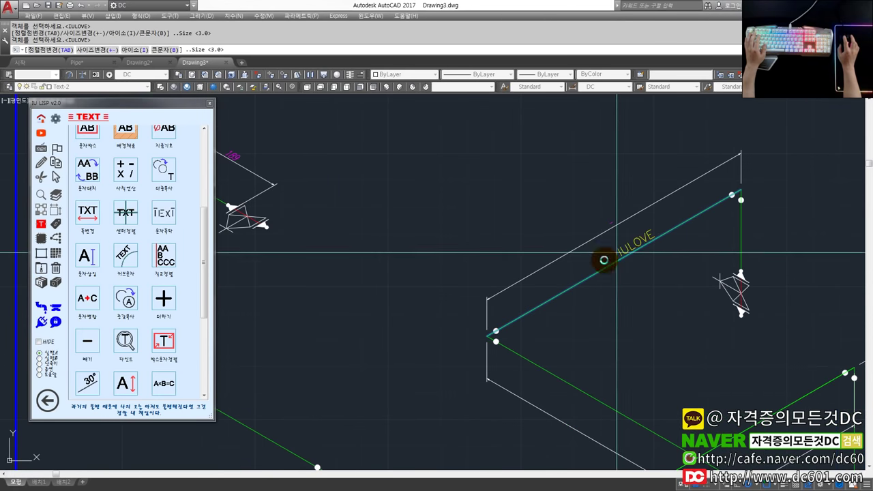
pyautogui.press('Return')
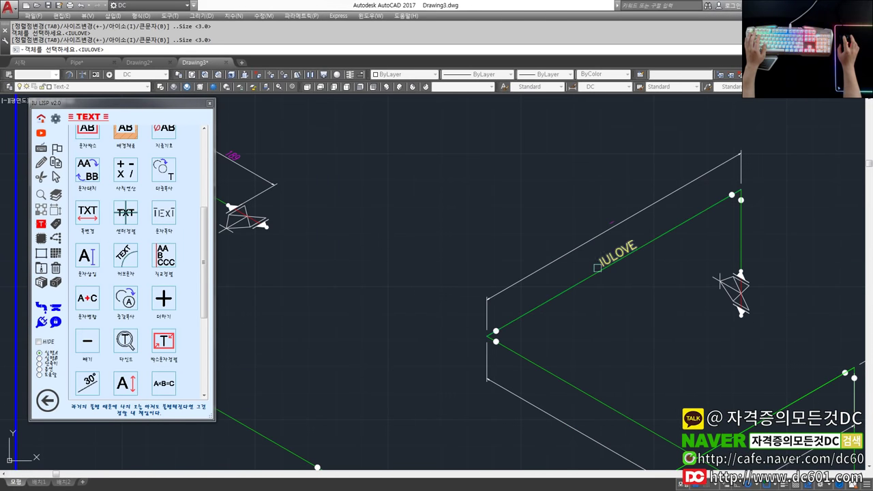
pyautogui.press('Escape')
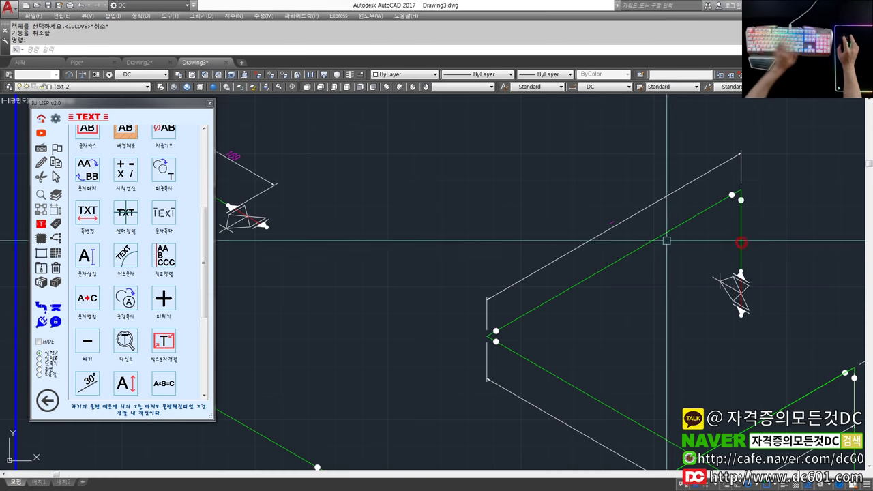
pyautogui.scroll(-3, 666, 240)
pyautogui.click(126, 254)
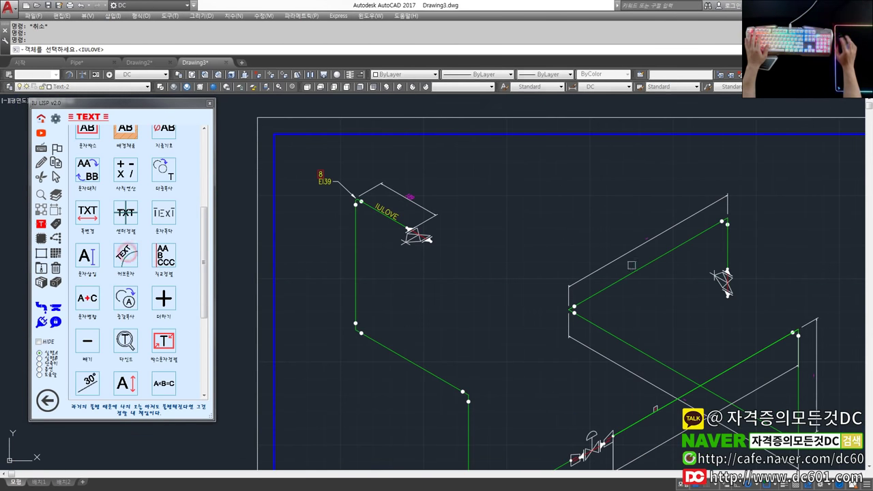
pyautogui.scroll(2, 632, 265)
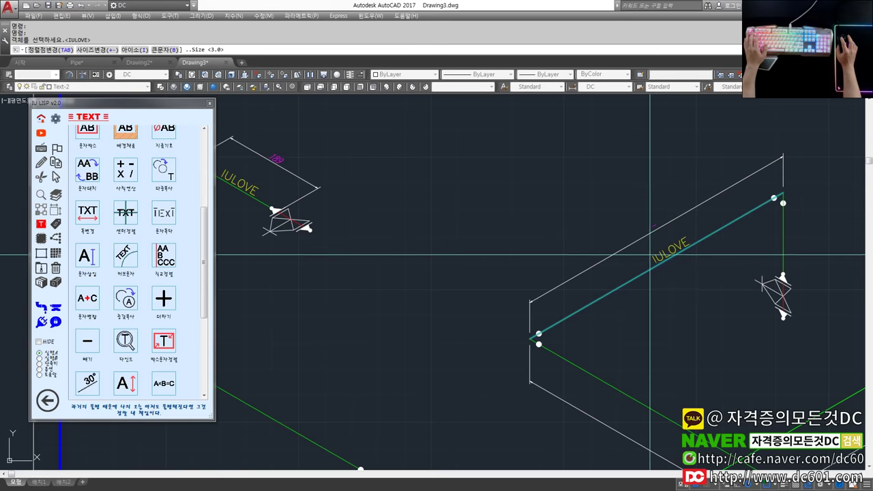
pyautogui.press('Escape')
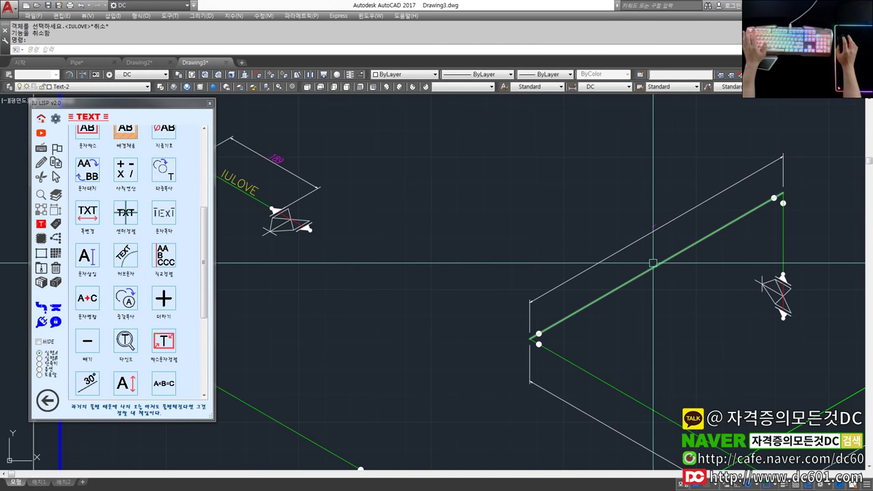
# - Place curve-aligned text IULOVE, size 3.0, along the sloped green pipe line below the valveless long dimension line
pyautogui.click(126, 256)
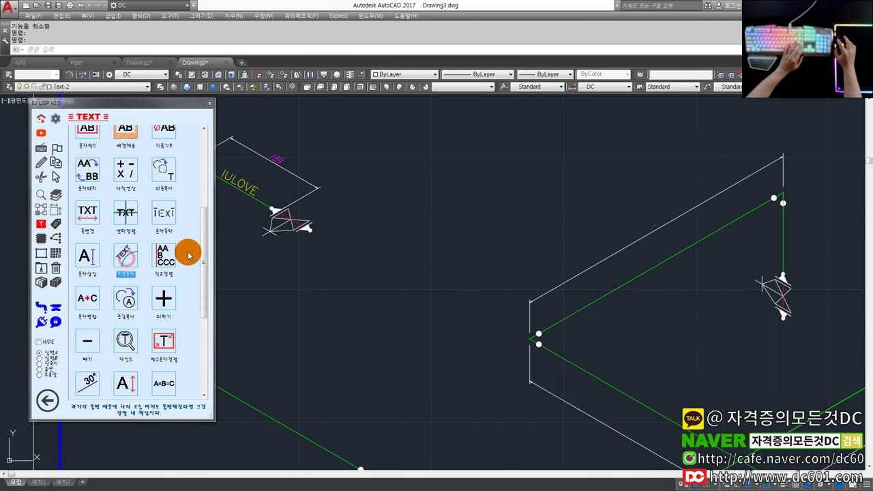
pyautogui.click(663, 264)
pyautogui.click(636, 256)
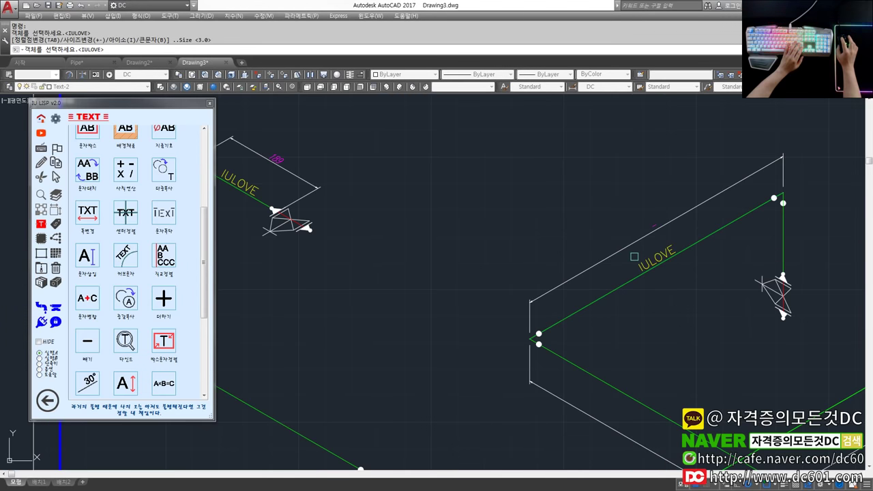
pyautogui.press('space')
# - Change the wording of the newly placed IULOVE text on the sloped pipe to 2
pyautogui.moveTo(682, 267); pyautogui.dragTo(647, 265, button='middle')
pyautogui.click(628, 253)
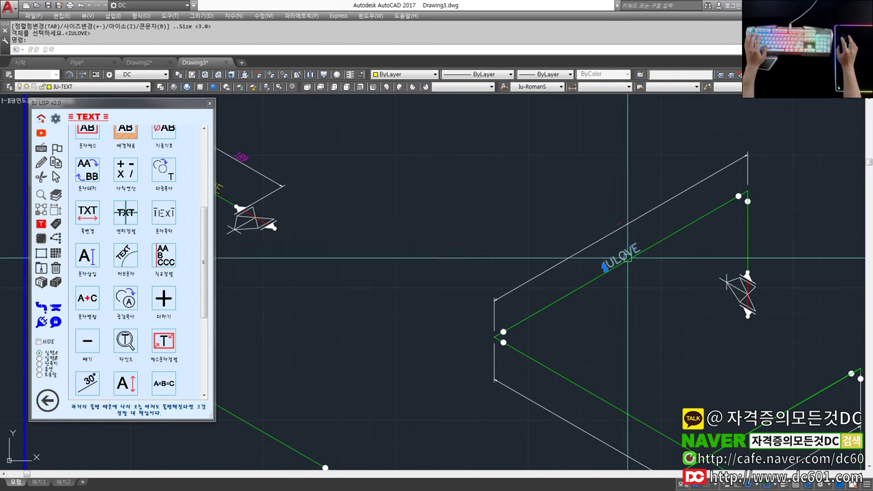
pyautogui.doubleClick(627, 254)
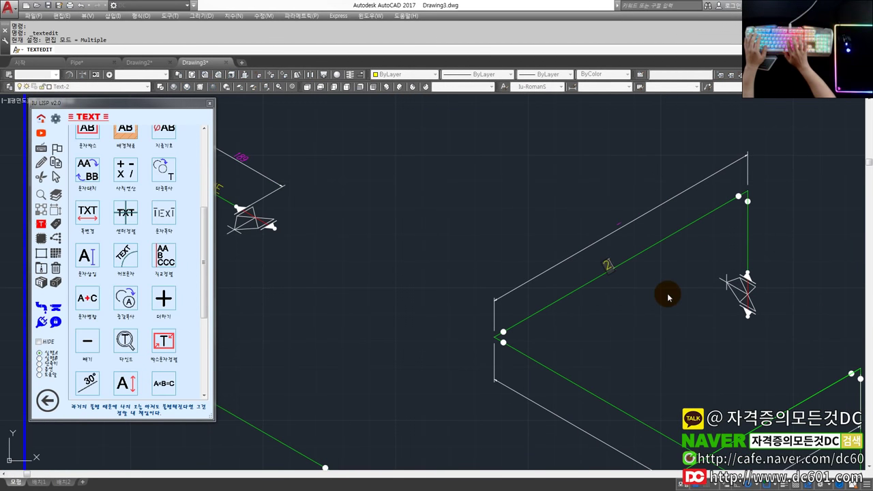
pyautogui.press('Escape')
# - Enclose the 2 label on the sloped pipe in parentheses with the IU LISP bracket insertion tool
pyautogui.moveTo(204, 315); pyautogui.dragTo(213, 277)
pyautogui.click(172, 209)
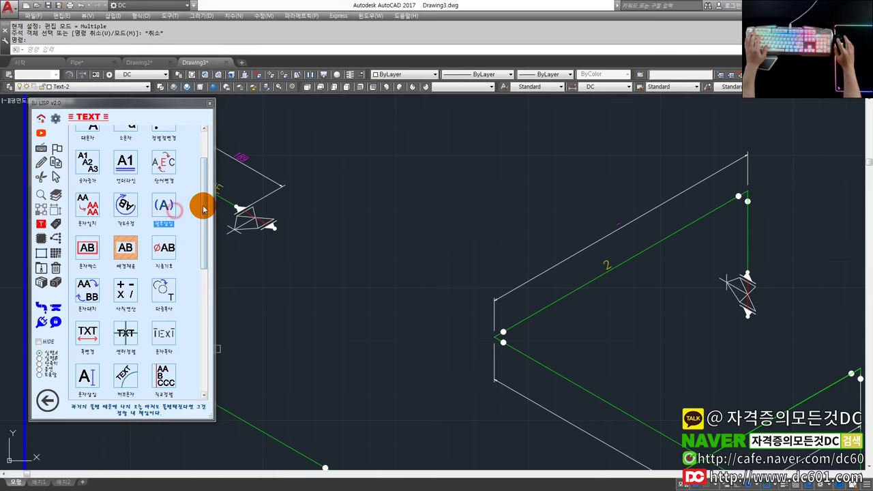
pyautogui.press('Escape')
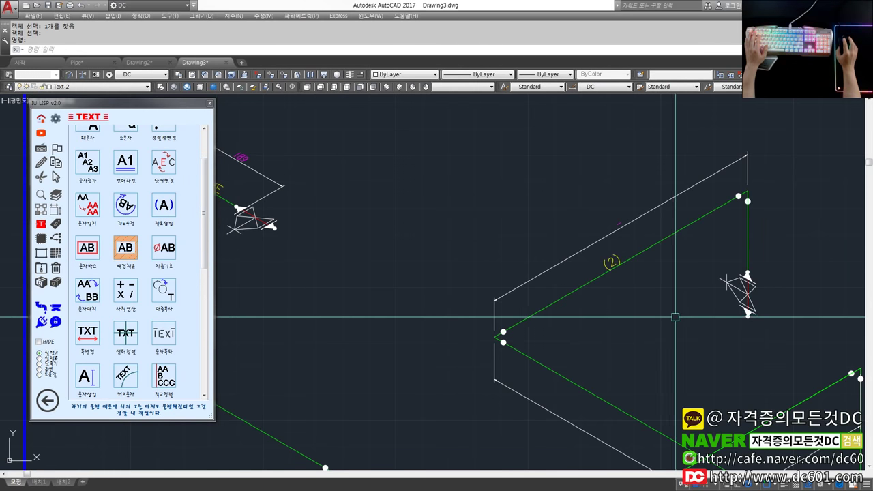
# - Examine the upper-left pipe's annotations in the reference photo and compare them with the drawing
pyautogui.scroll(2, 621, 254)
pyautogui.scroll(-5, 621, 254)
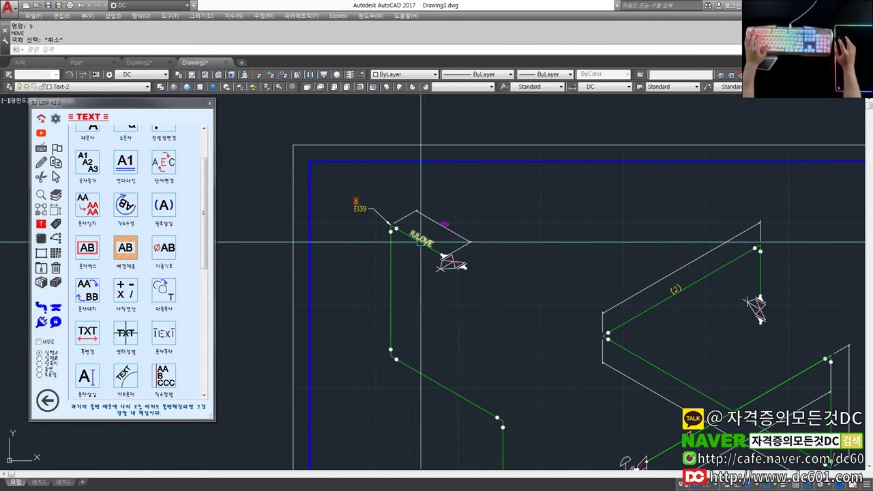
pyautogui.moveTo(872, 164); pyautogui.dragTo(534, 163)
pyautogui.scroll(-3, 655, 316)
pyautogui.moveTo(527, 301); pyautogui.dragTo(641, 303)
pyautogui.scroll(3, 641, 303)
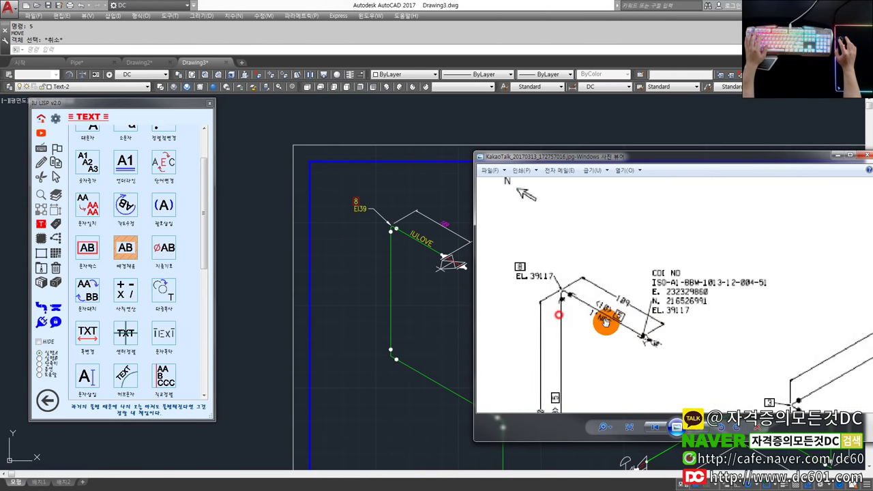
pyautogui.moveTo(587, 158); pyautogui.dragTo(872, 164)
pyautogui.click(714, 242)
# - Zoom to the whole drawing sheet using the All option
pyautogui.scroll(-2, 713, 273)
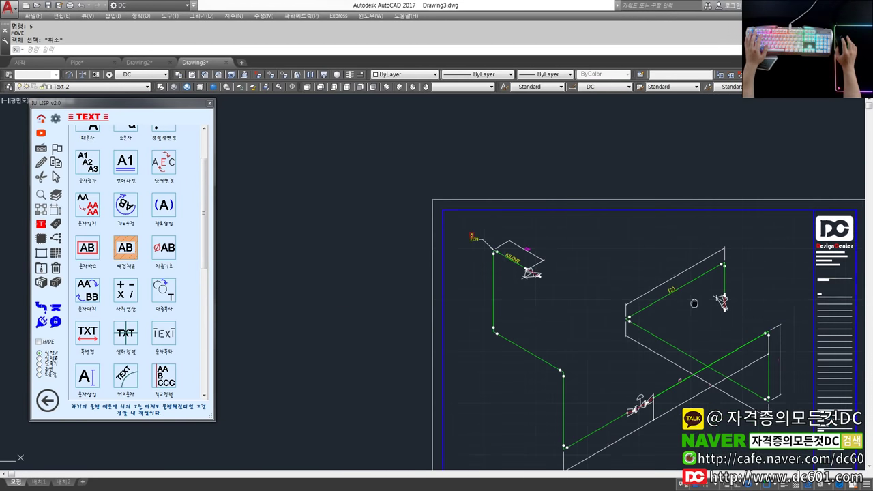
pyautogui.moveTo(718, 302); pyautogui.dragTo(574, 275, button='middle')
pyautogui.write('z')
pyautogui.press('space')
pyautogui.write('a')
pyautogui.press('space')
pyautogui.press('Escape')
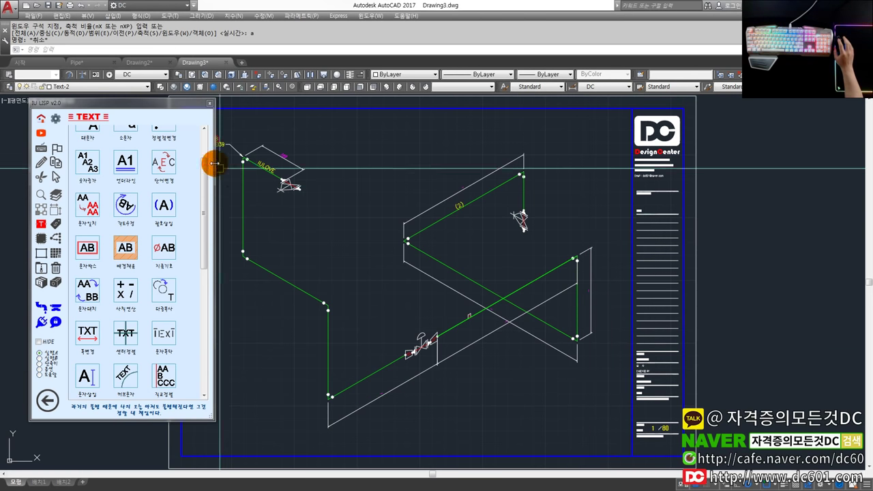
pyautogui.moveTo(205, 229); pyautogui.dragTo(228, 176)
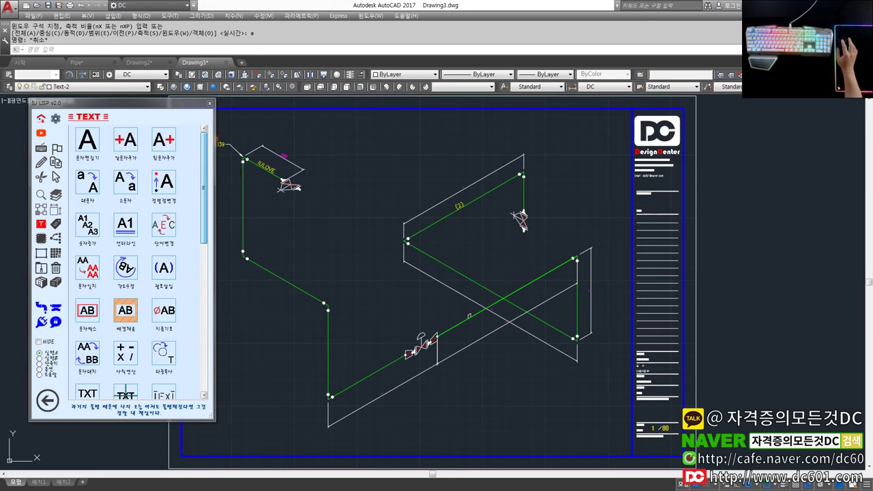
pyautogui.scroll(-3, 373, 309)
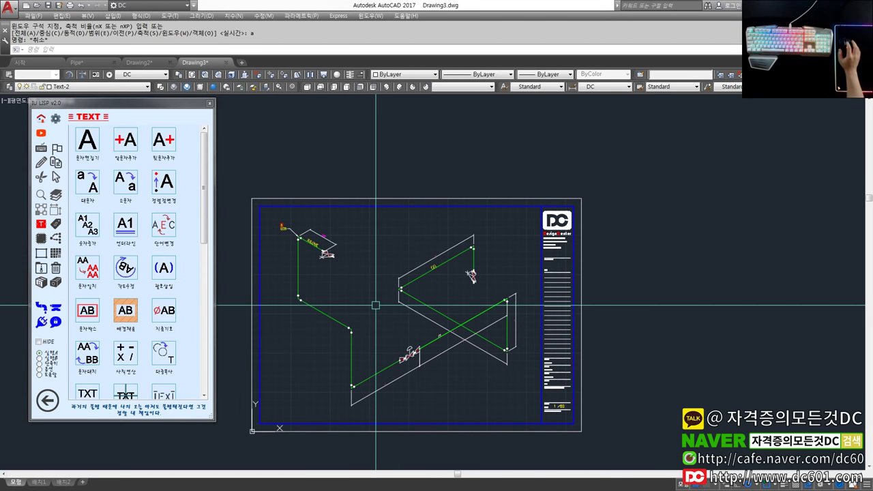
pyautogui.scroll(2, 376, 305)
pyautogui.moveTo(379, 314)
pyautogui.mouseDown(button='middle')
pyautogui.moveTo(335, 310)
pyautogui.moveTo(354, 293)
pyautogui.moveTo(440, 266)
pyautogui.mouseUp(button='middle')
pyautogui.moveTo(505, 346); pyautogui.dragTo(456, 330, button='middle')
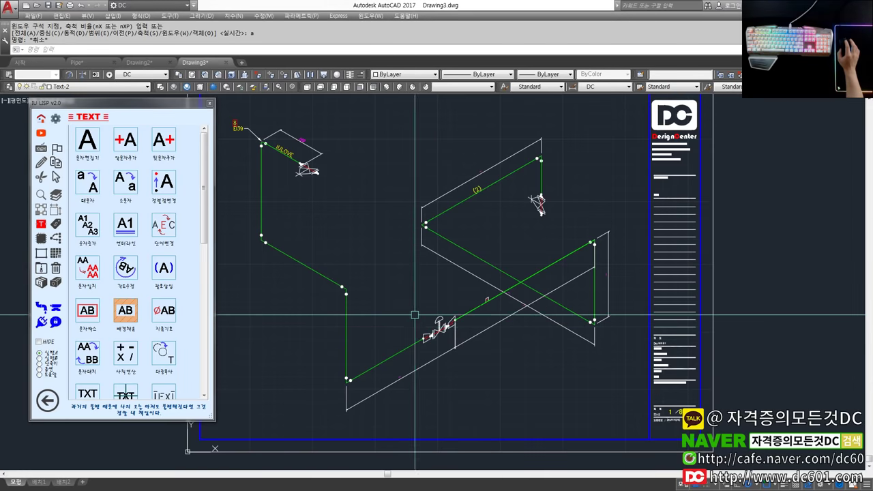
pyautogui.scroll(-2, 436, 324)
pyautogui.scroll(2, 461, 338)
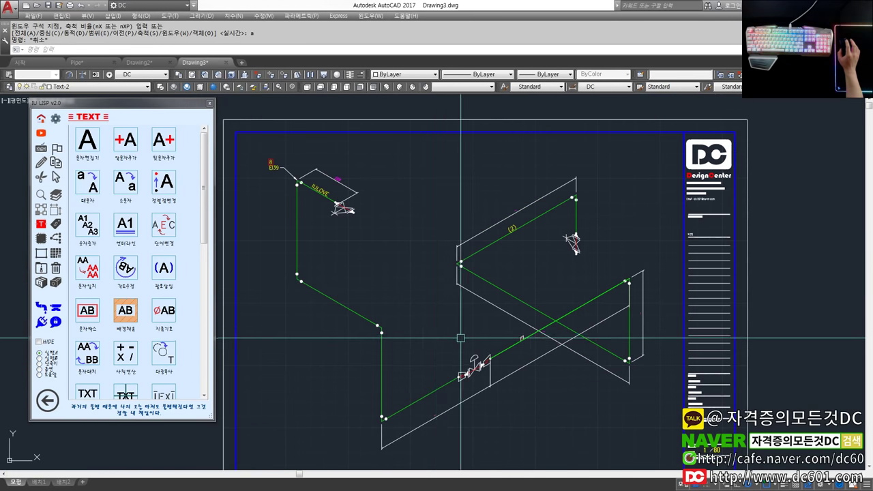
pyautogui.scroll(-2, 389, 342)
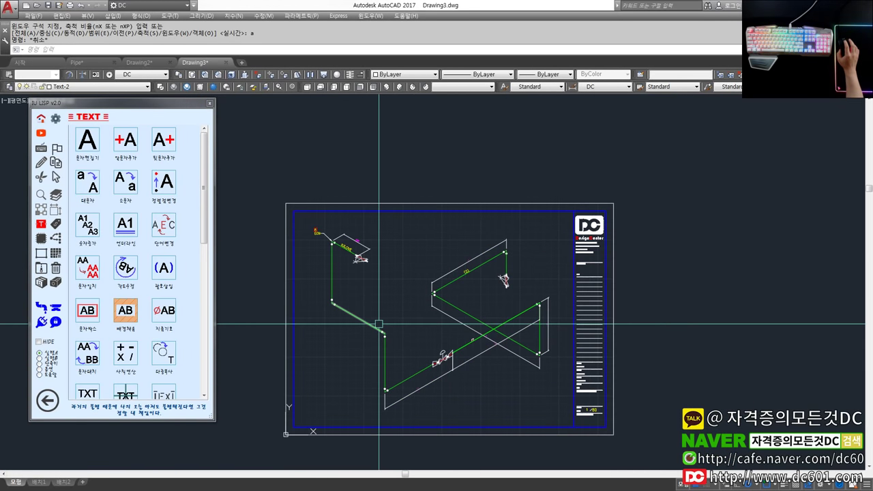
pyautogui.scroll(2, 417, 331)
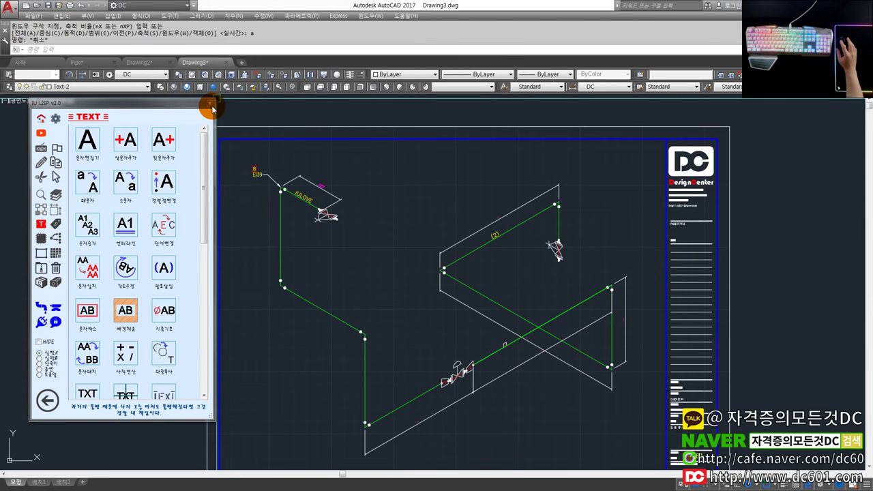
# - Close the IU LISP palette and switch to the Pipe drawing with the vessel piping
pyautogui.click(211, 105)
pyautogui.moveTo(515, 347); pyautogui.dragTo(520, 318, button='middle')
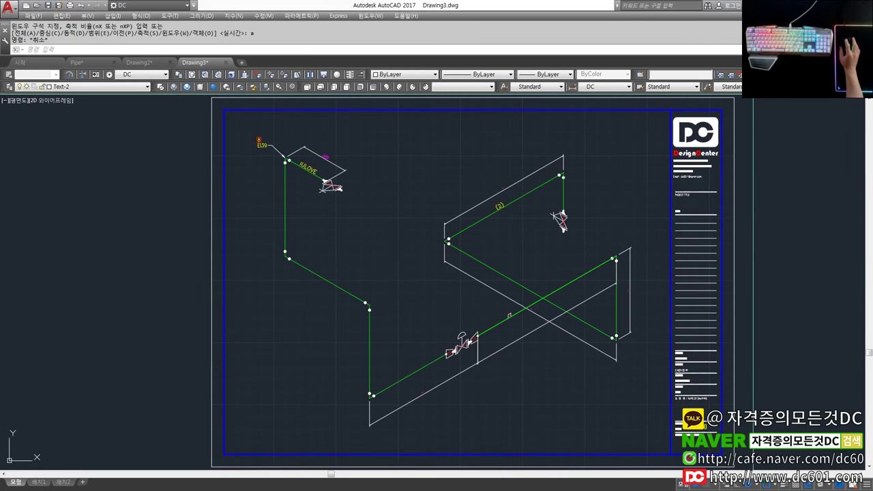
pyautogui.click(138, 63)
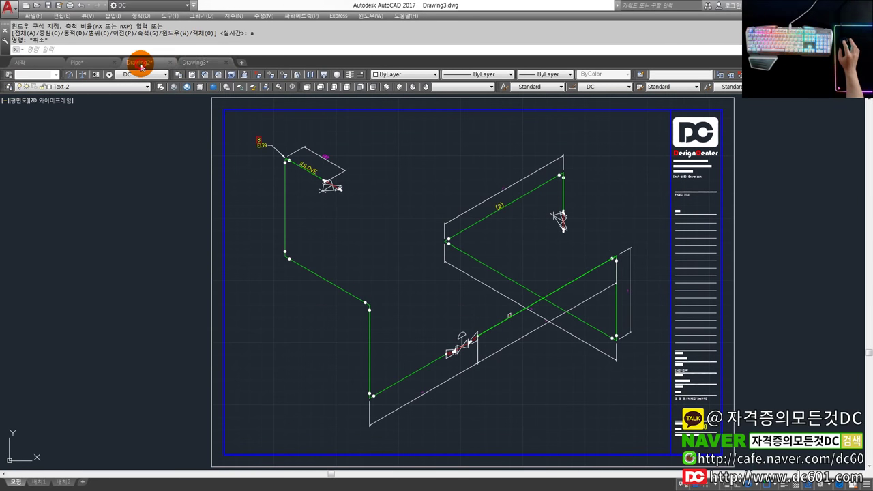
pyautogui.click(63, 63)
pyautogui.scroll(-3, 507, 289)
pyautogui.scroll(3, 535, 366)
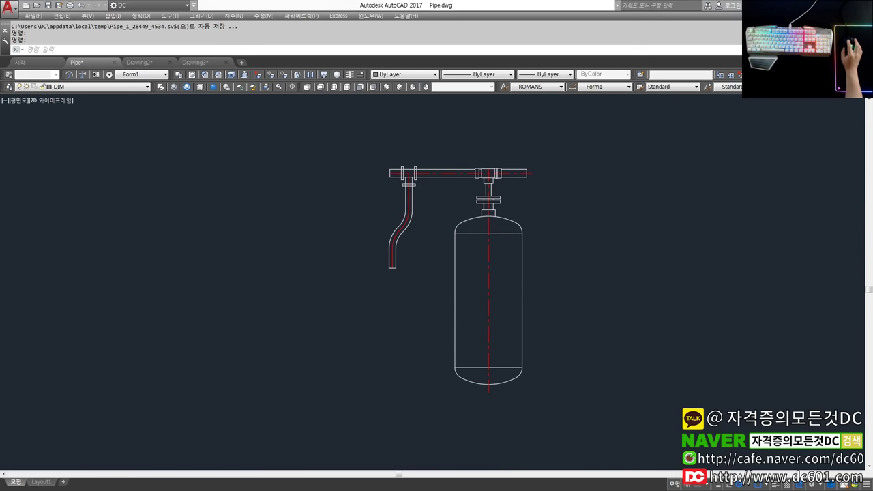
# - Switch to the web browser and view the Naver image results for 플랜트설계 from the beginning
pyautogui.click(544, 64)
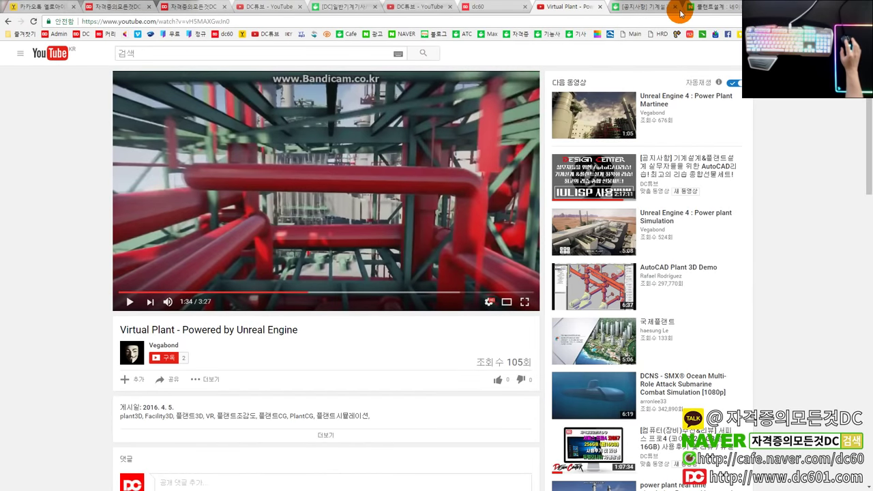
pyautogui.click(689, 7)
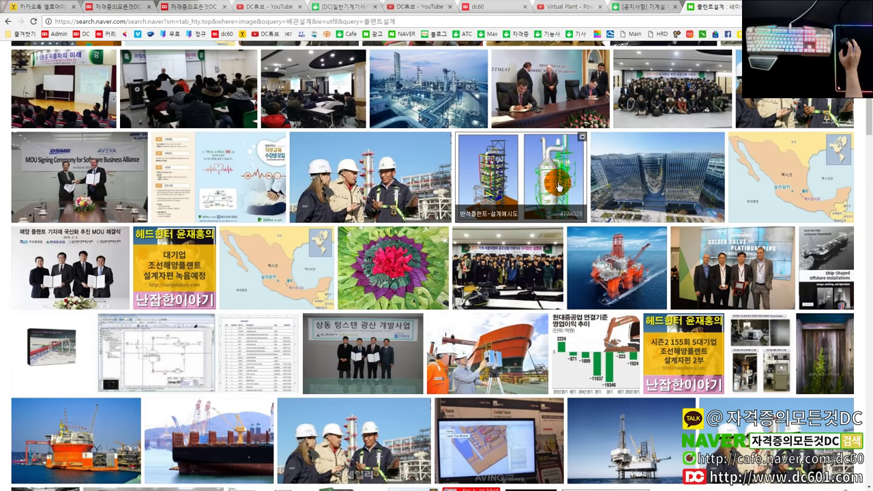
pyautogui.scroll(3, 572, 207)
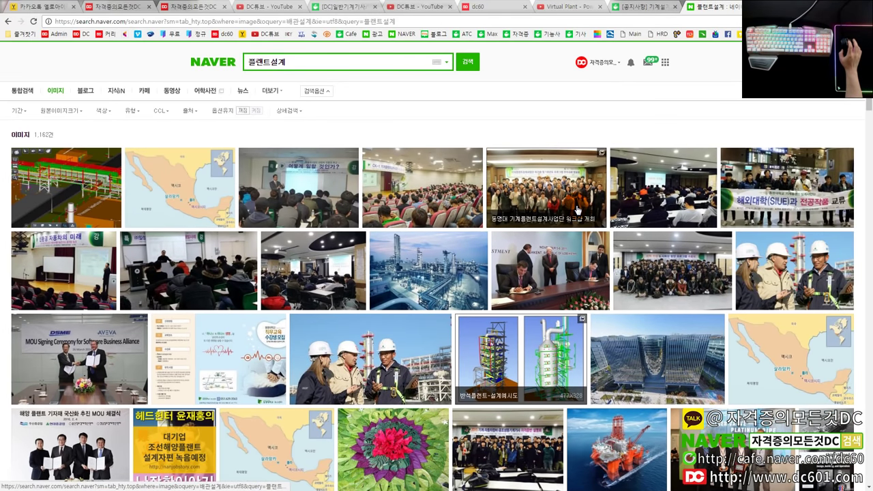
# - Search Naver images for 플랜트 cad설계 and look through the results
pyautogui.click(314, 65)
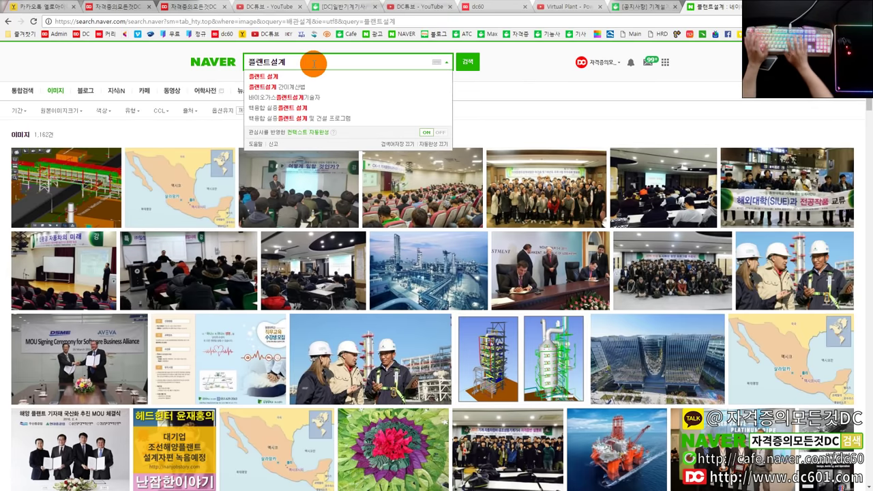
pyautogui.press('BackSpace')
pyautogui.press('BackSpace')
pyautogui.write('cadㅅ')
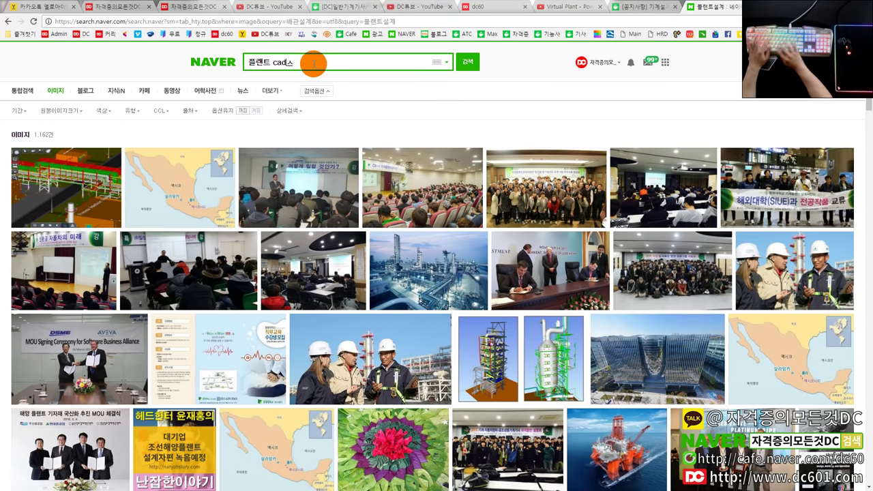
pyautogui.write('계')
pyautogui.press('Return')
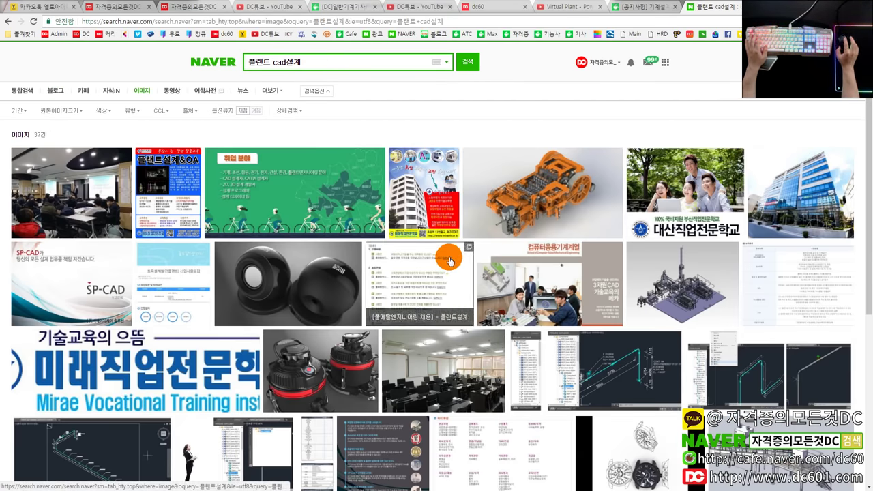
pyautogui.scroll(-3, 454, 263)
pyautogui.scroll(-2, 453, 263)
pyautogui.scroll(5, 452, 264)
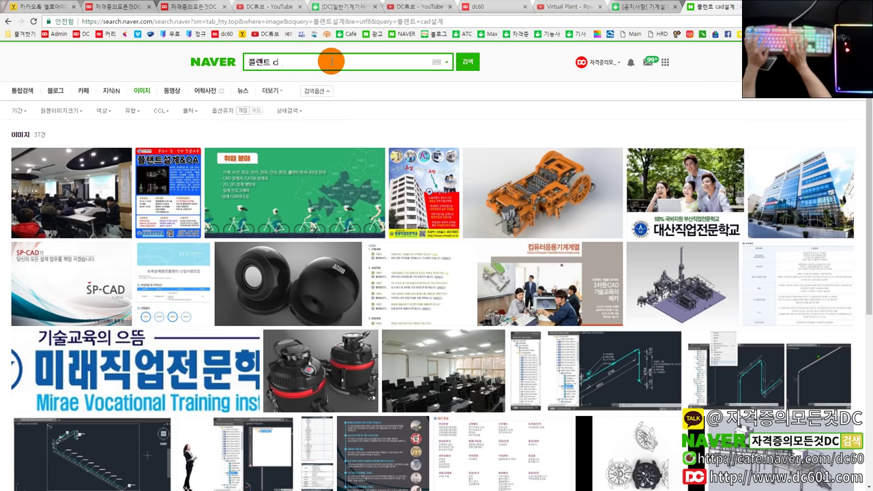
# - Search Naver images for 플랜트 설계도면
pyautogui.press('BackSpace')
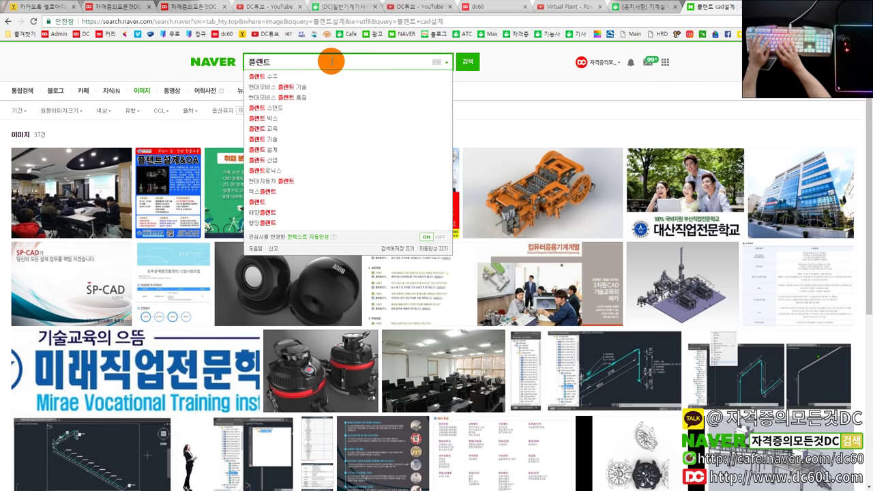
pyautogui.write('설계')
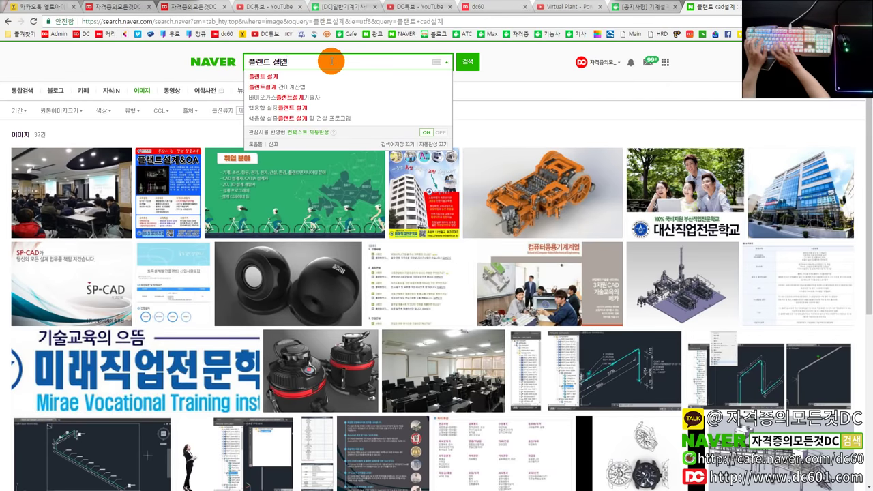
pyautogui.write('도면')
pyautogui.press('Return')
# - Look through the plant drawing images and open the SMAP 3D Plant Design for Solid Edge piping picture
pyautogui.scroll(-1, 520, 259)
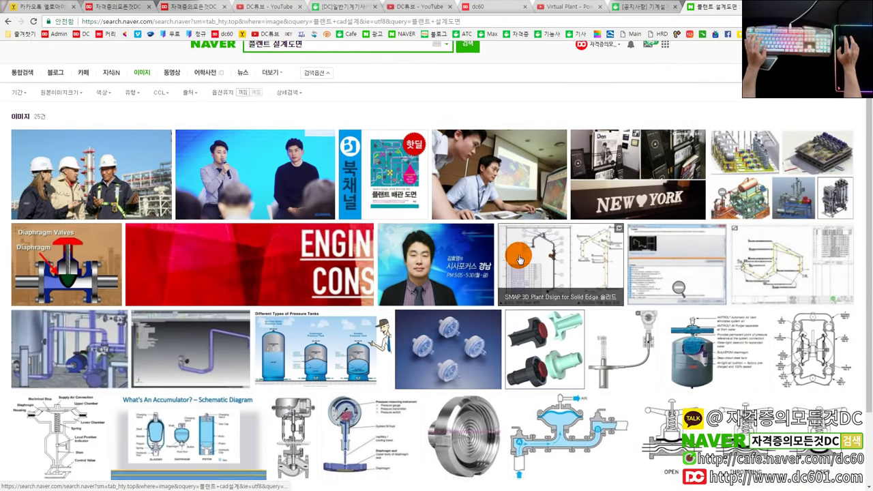
pyautogui.scroll(-1, 520, 260)
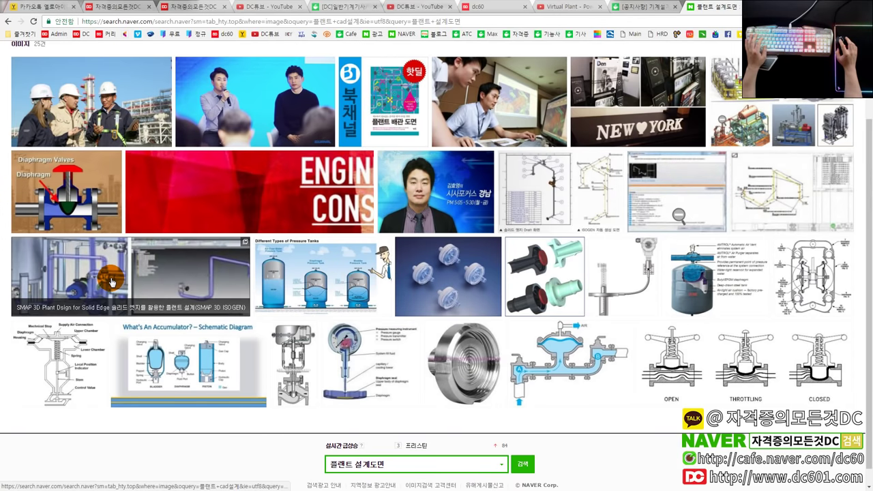
pyautogui.click(111, 281)
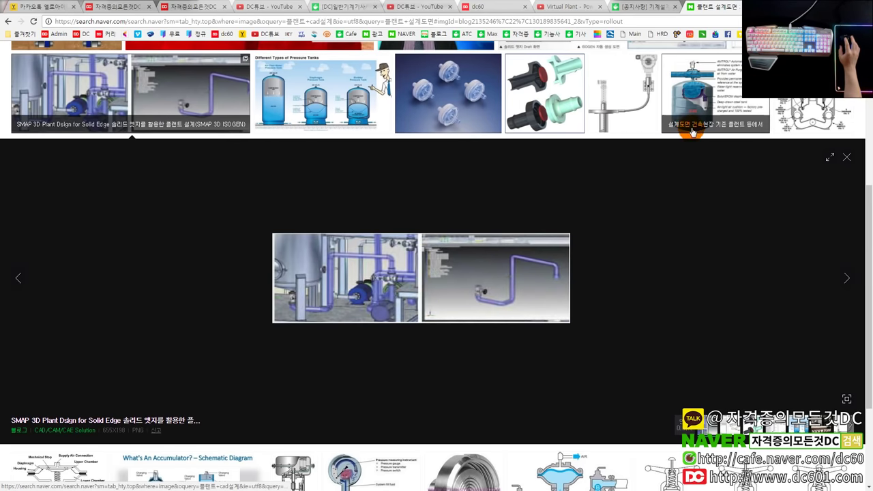
# - Switch back to AutoCAD and view the tank and piping drawing in Pipe.dwg
pyautogui.click(821, 6)
pyautogui.click(445, 308)
pyautogui.scroll(3, 398, 229)
pyautogui.scroll(-3, 398, 227)
pyautogui.press('Escape')
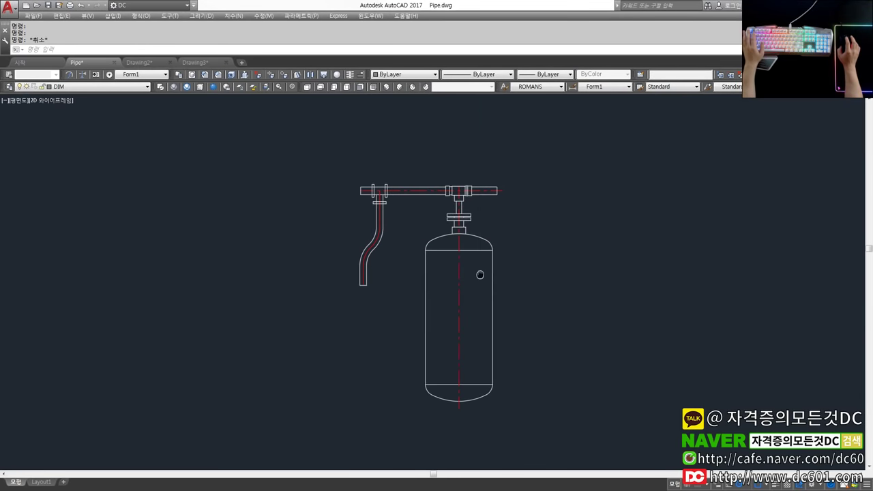
pyautogui.moveTo(481, 273); pyautogui.dragTo(407, 285, button='middle')
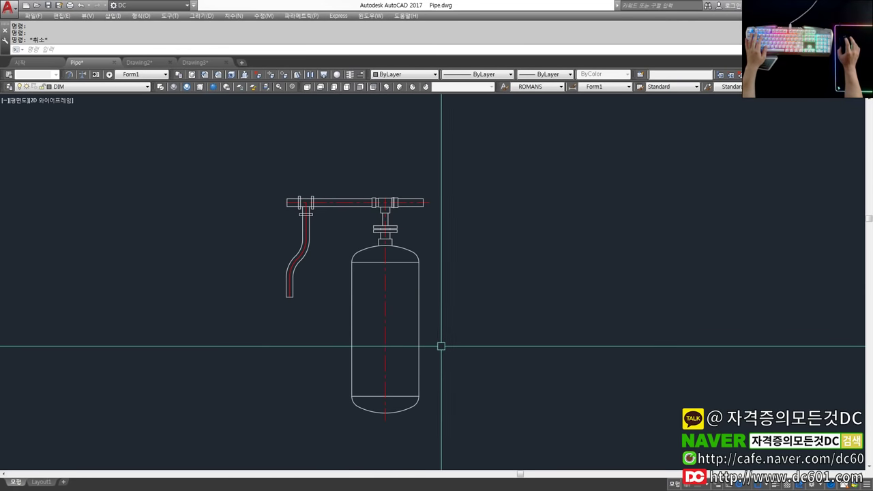
pyautogui.moveTo(447, 349); pyautogui.dragTo(494, 341, button='middle')
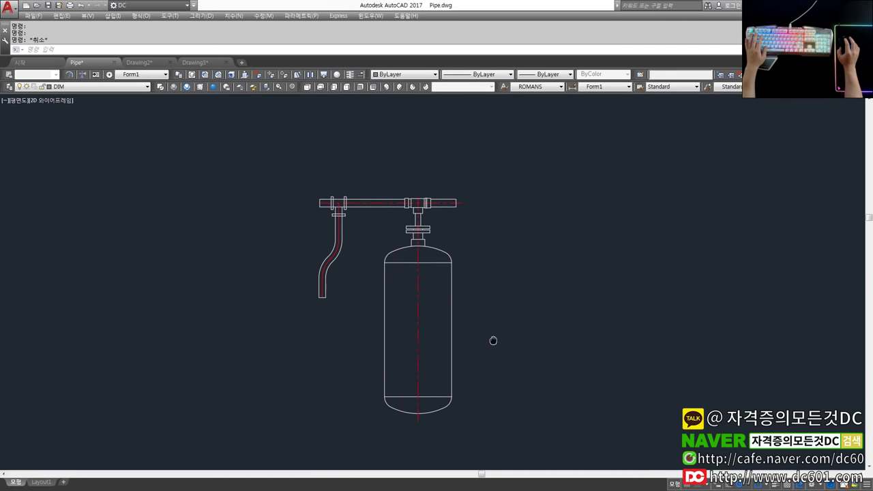
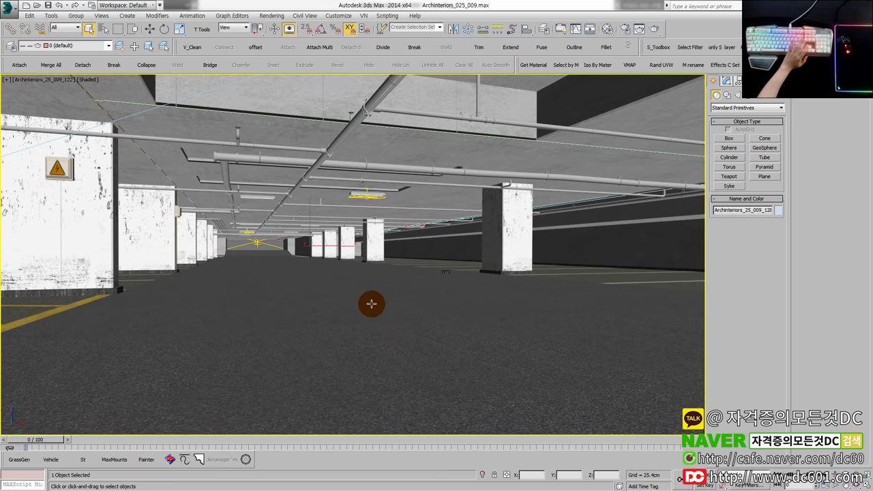
# - Delete the asphalt floor of the underground parking scene and show the ceiling pipes in an orthographic view from below
pyautogui.press('Delete')
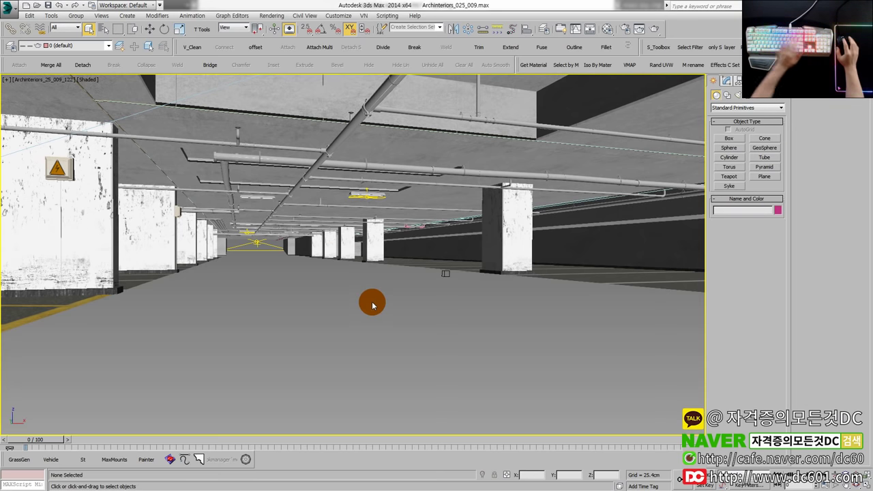
pyautogui.press('t')
pyautogui.press('z')
pyautogui.keyDown('alt'); pyautogui.moveTo(393, 306); pyautogui.dragTo(434, 178, button='middle'); pyautogui.keyUp('alt')
pyautogui.scroll(15, 345, 304)
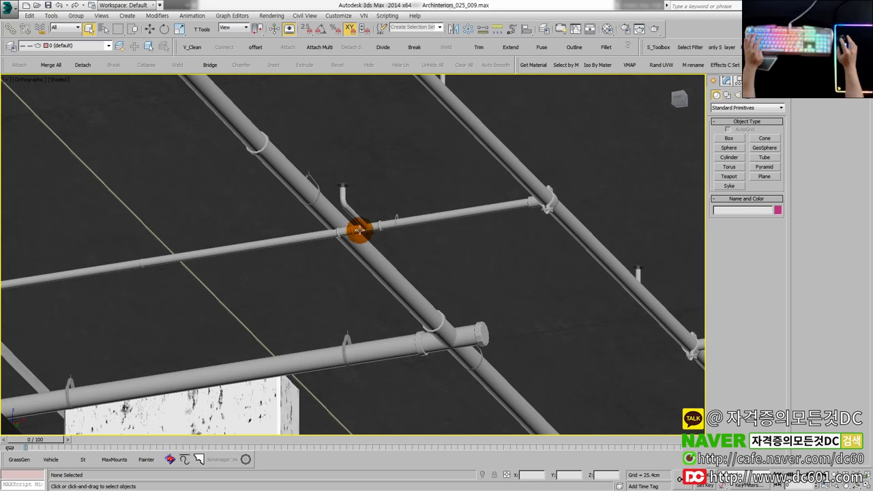
# - Examine the main and branch pipe runs along the parking ceiling, with and without edged faces
pyautogui.click(359, 230)
pyautogui.scroll(-10, 421, 267)
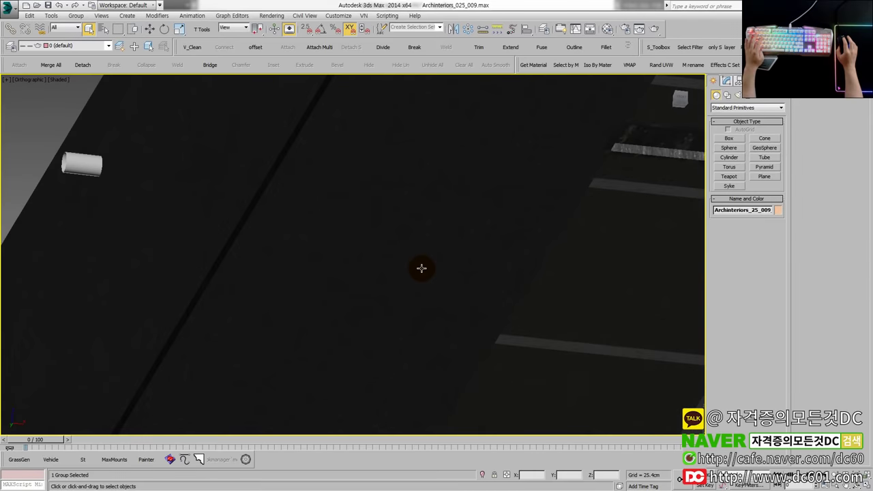
pyautogui.scroll(5, 444, 273)
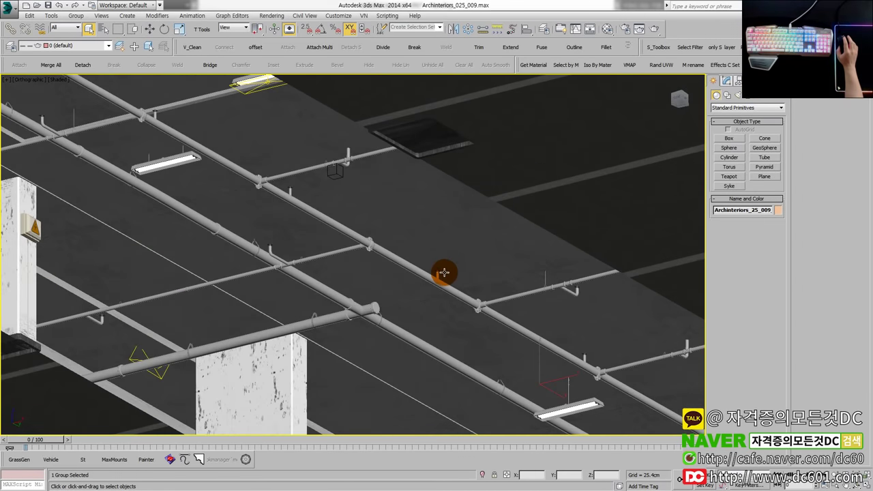
pyautogui.scroll(-5, 409, 293)
pyautogui.scroll(6, 391, 304)
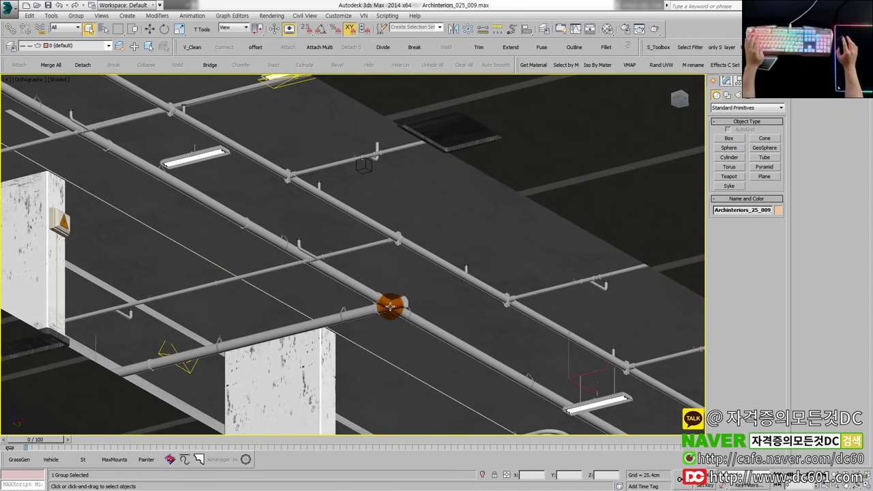
pyautogui.press('F4')
pyautogui.press('F4')
pyautogui.keyDown('alt'); pyautogui.moveTo(412, 314); pyautogui.dragTo(445, 298, button='middle'); pyautogui.keyUp('alt')
pyautogui.moveTo(445, 297); pyautogui.dragTo(413, 290, button='middle')
pyautogui.scroll(-5, 419, 261)
pyautogui.scroll(8, 415, 291)
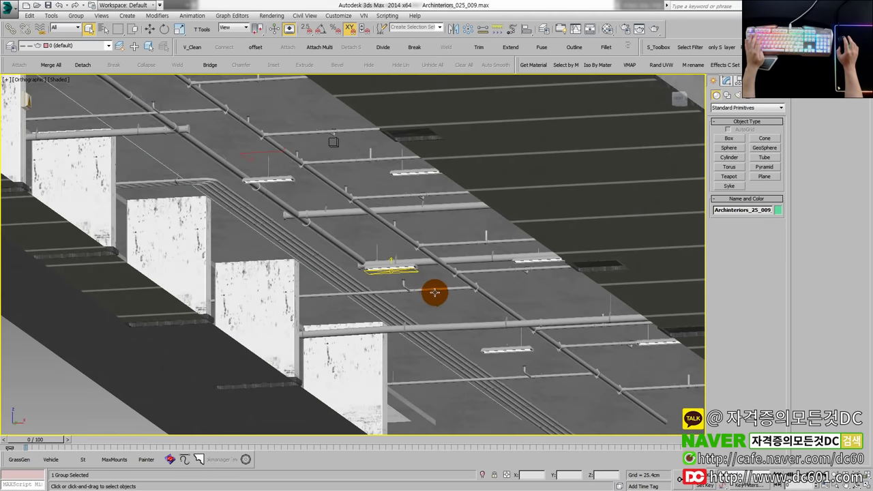
# - Examine up close the clamped joints where the branch pipes meet the main ceiling pipe
pyautogui.moveTo(469, 280)
pyautogui.keyDown('alt'); pyautogui.mouseDown(button='middle')
pyautogui.moveTo(466, 271)
pyautogui.moveTo(452, 283)
pyautogui.mouseUp(button='middle'); pyautogui.keyUp('alt')
pyautogui.scroll(6, 444, 281)
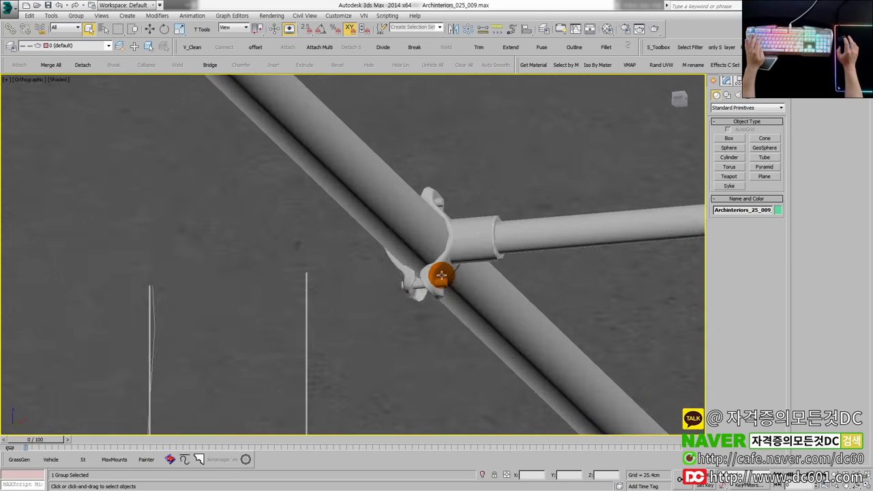
pyautogui.scroll(-5, 448, 292)
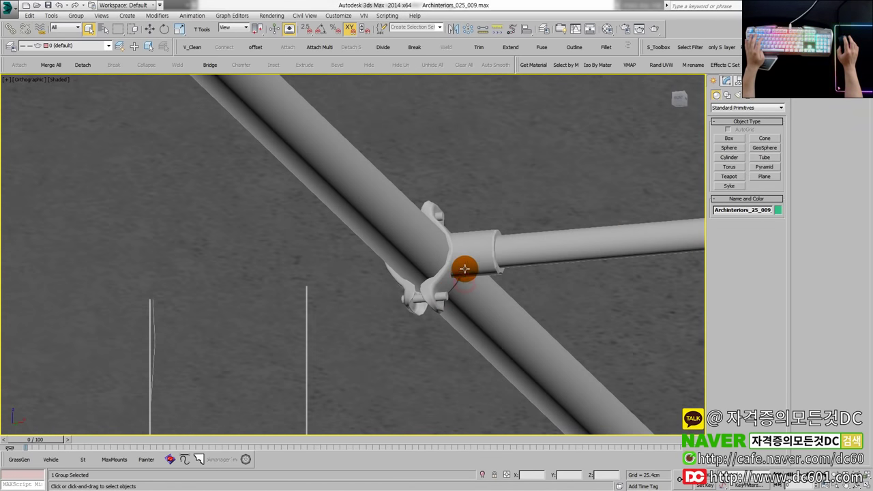
pyautogui.keyDown('alt'); pyautogui.moveTo(465, 269); pyautogui.dragTo(488, 267, button='middle'); pyautogui.keyUp('alt')
pyautogui.scroll(-6, 487, 267)
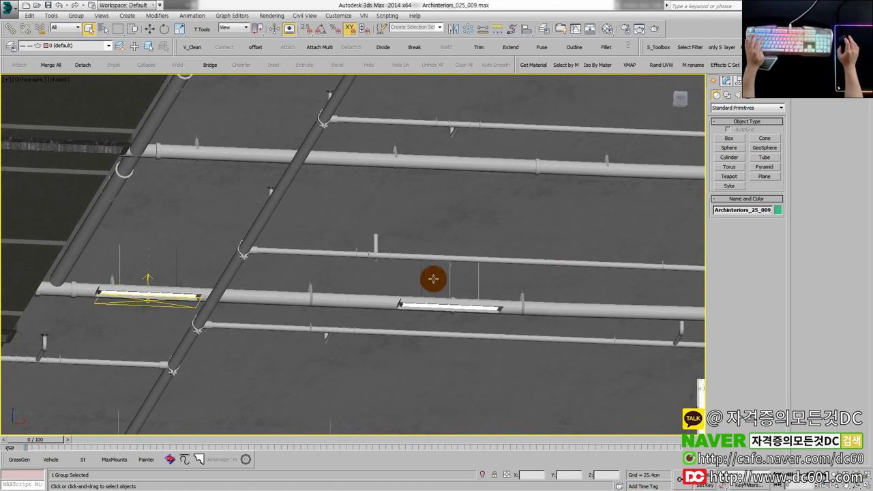
pyautogui.scroll(8, 225, 263)
pyautogui.scroll(-5, 215, 239)
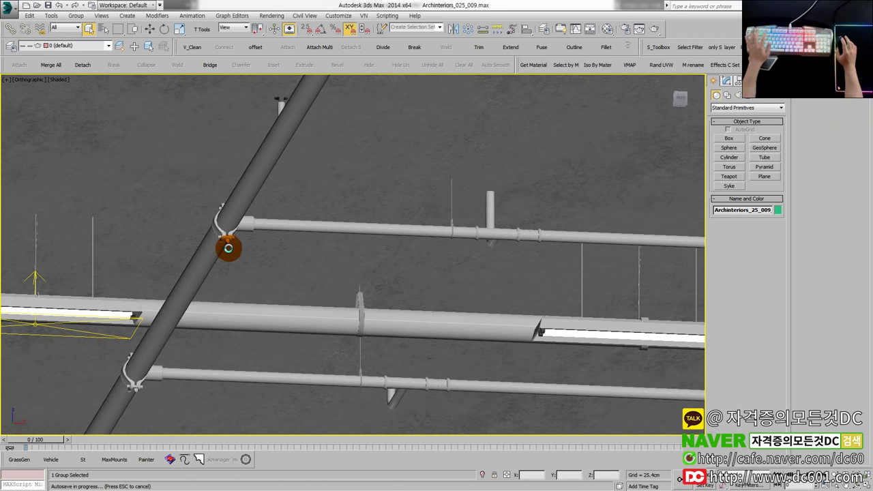
# - Interrupt the autosave, return to the camera view with edged faces, and isolate the ceiling pipe group
pyautogui.press('Escape')
pyautogui.click(310, 256)
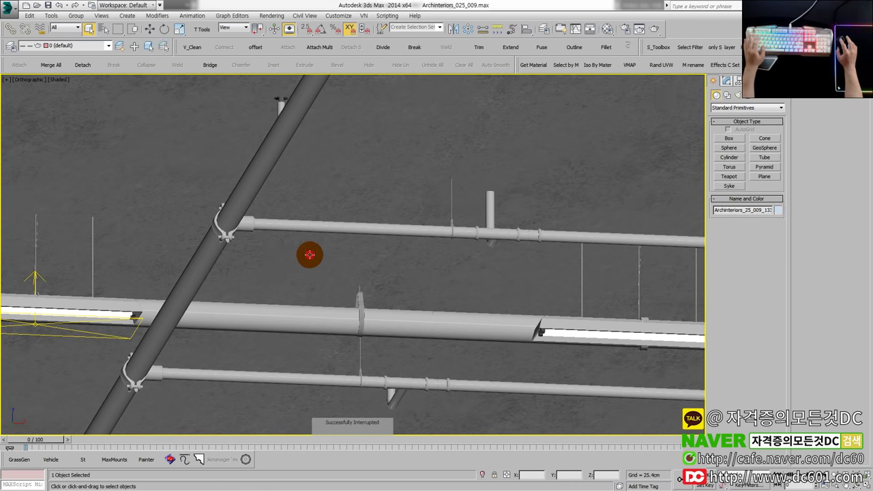
pyautogui.press('c')
pyautogui.click(304, 179)
pyautogui.press('F4')
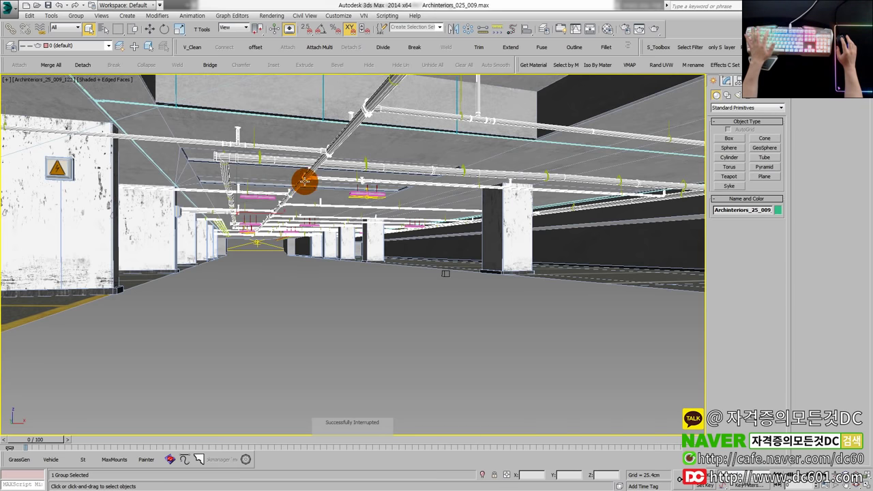
pyautogui.hotkey('alt', 'q')
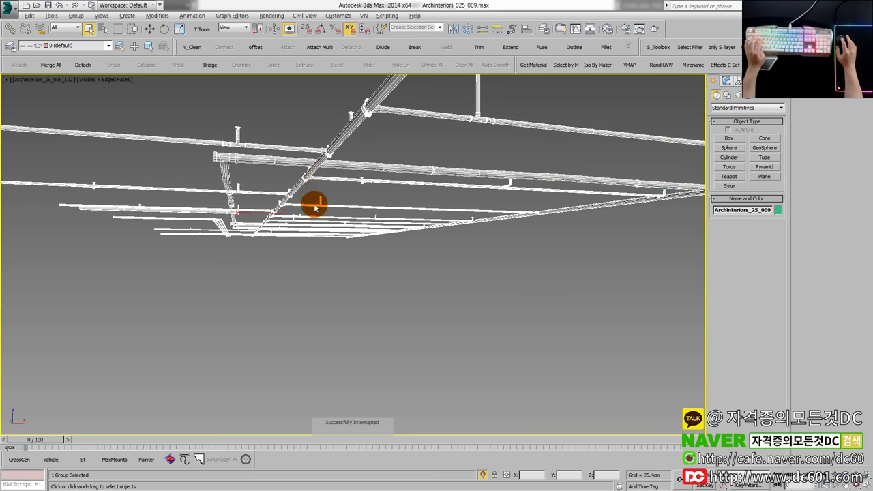
# - Examine the isolated pipe network in wireframe and shaded orthographic views
pyautogui.hotkey('alt', 'w')
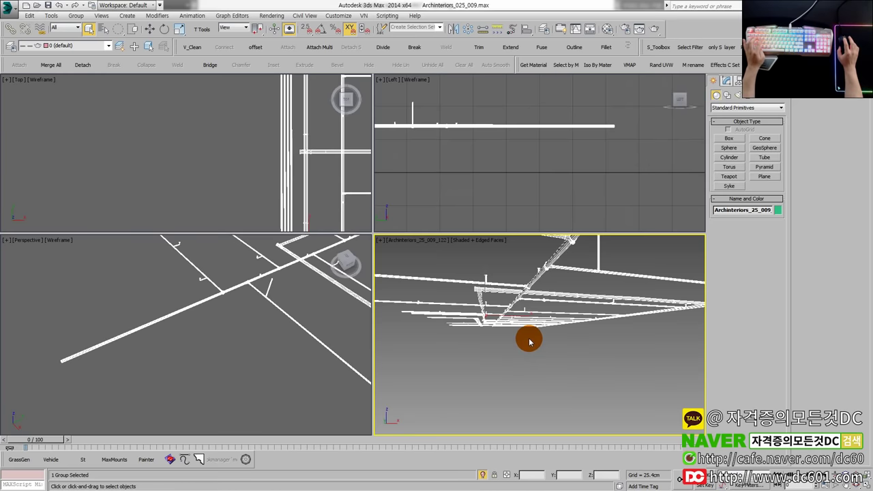
pyautogui.click(520, 338)
pyautogui.hotkey('alt', 'w')
pyautogui.press('t')
pyautogui.press('z')
pyautogui.moveTo(429, 324)
pyautogui.keyDown('alt'); pyautogui.mouseDown(button='middle')
pyautogui.moveTo(436, 239)
pyautogui.moveTo(459, 203)
pyautogui.mouseUp(button='middle'); pyautogui.keyUp('alt')
pyautogui.scroll(4, 314, 347)
pyautogui.press('F3')
pyautogui.keyDown('alt'); pyautogui.moveTo(341, 340); pyautogui.dragTo(361, 409, button='middle'); pyautogui.keyUp('alt')
pyautogui.scroll(3, 352, 393)
pyautogui.scroll(-5, 353, 394)
# - Reset the session to an empty, untitled scene
pyautogui.hotkey('alt', 'f')
pyautogui.press('r')
pyautogui.click(428, 265)
pyautogui.click(412, 265)
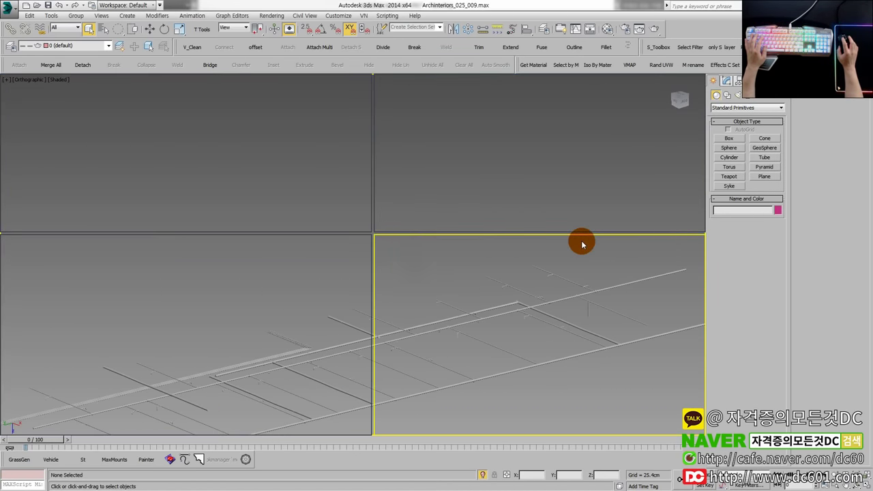
pyautogui.click(443, 290)
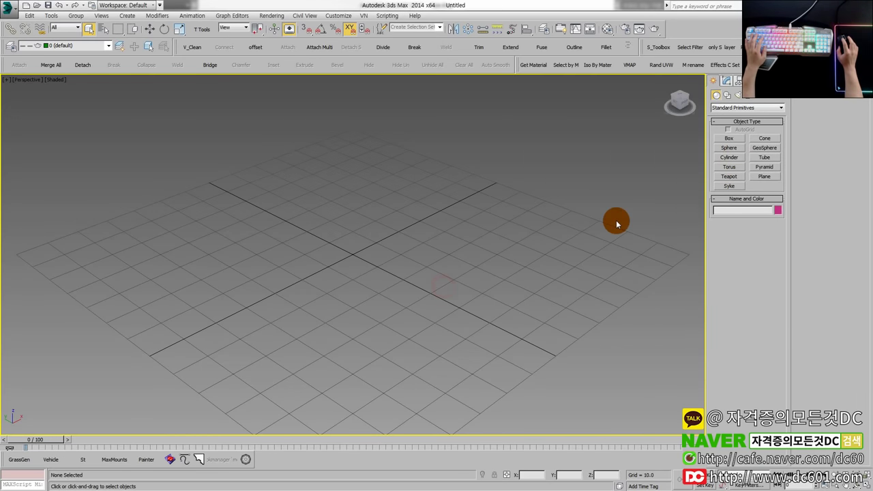
# - Draw a stepped three-segment spline line in the Left viewport, with two vertical segments joined by a horizontal one
pyautogui.click(731, 108)
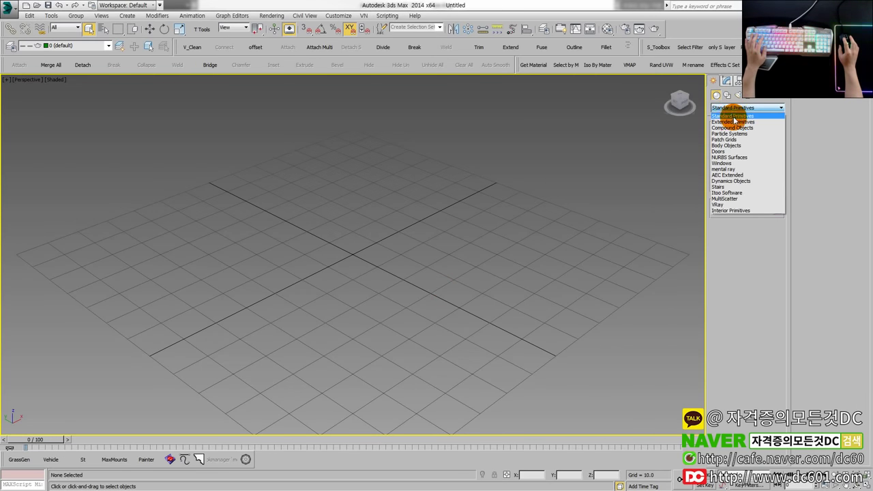
pyautogui.click(725, 95)
pyautogui.click(729, 96)
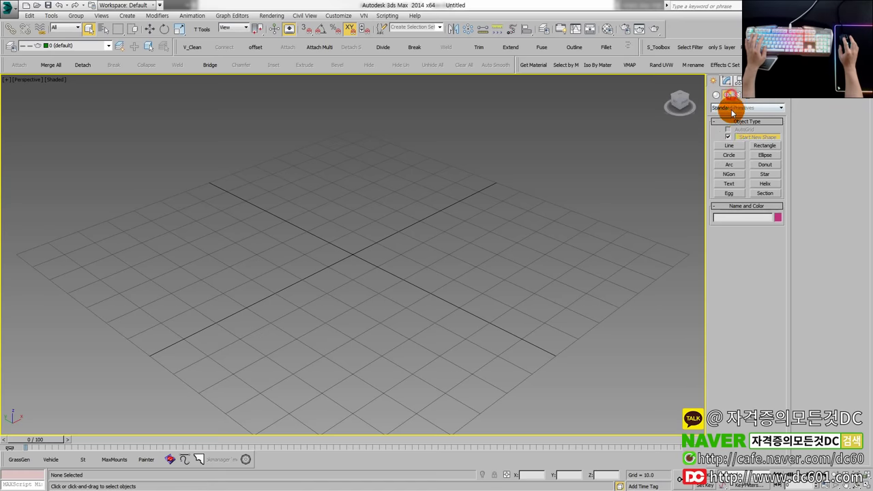
pyautogui.click(730, 145)
pyautogui.hotkey('alt', 'w')
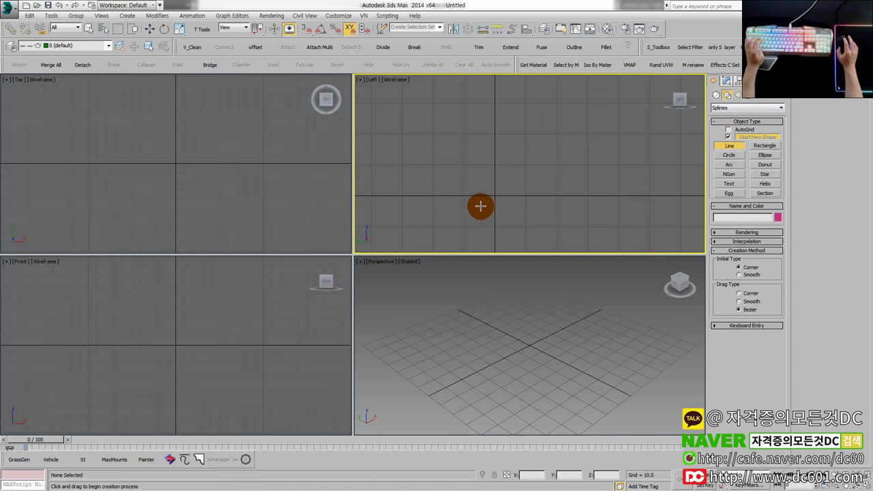
pyautogui.click(478, 220)
pyautogui.click(478, 161)
pyautogui.click(575, 161)
pyautogui.click(570, 105)
pyautogui.rightClick(597, 178)
# - Show the line in a maximized orthographic view and hide the grid
pyautogui.rightClick(526, 323)
pyautogui.hotkey('alt', 'w')
pyautogui.hotkey('alt', 'w')
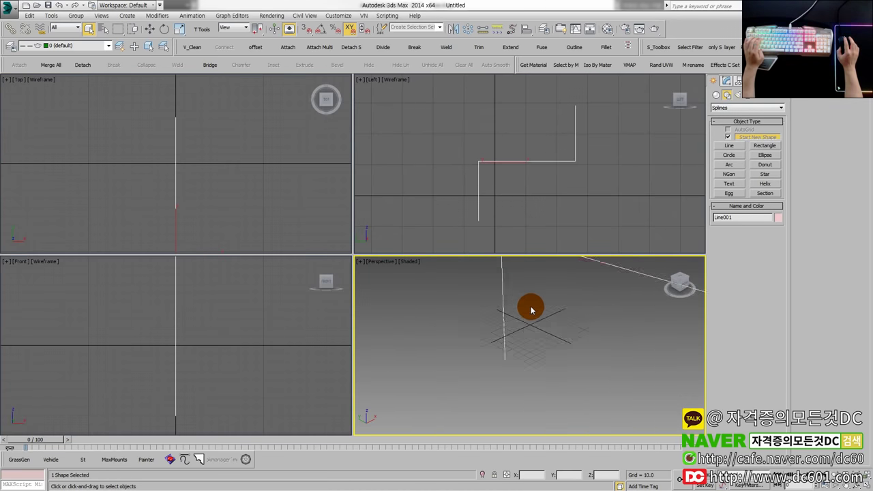
pyautogui.hotkey('alt', 'w')
pyautogui.press('z')
pyautogui.press('u')
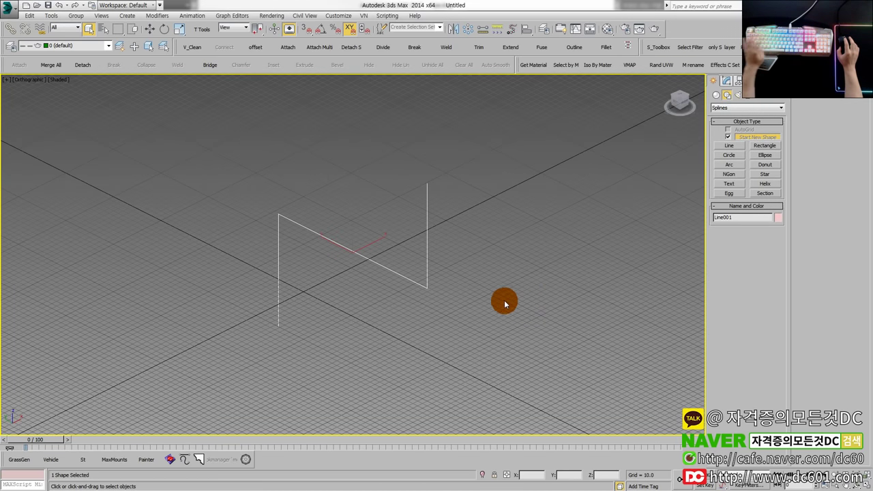
pyautogui.press('g')
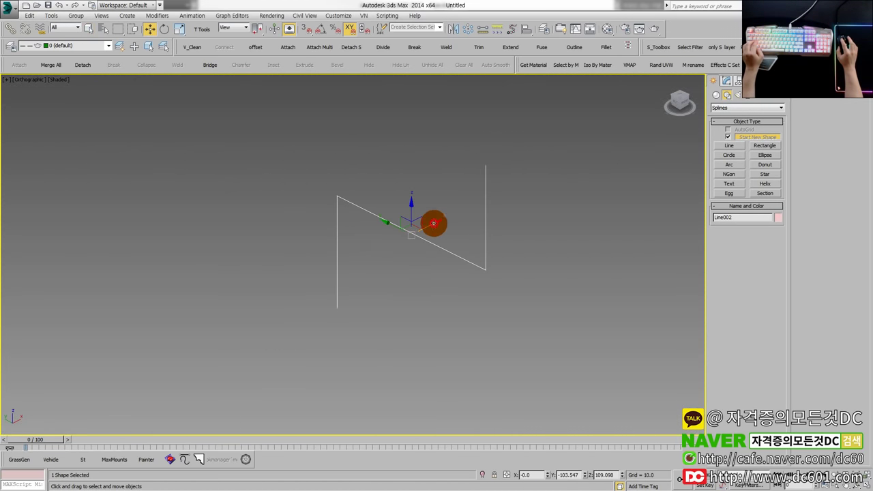
# - Clone the line about 388.6 units in the negative X direction, attach the original to the copy, and enter vertex editing
pyautogui.moveTo(433, 224)
pyautogui.keyDown('shift'); pyautogui.mouseDown()
pyautogui.moveTo(250, 306)
pyautogui.moveTo(248, 315)
pyautogui.mouseUp(); pyautogui.keyUp('shift')
pyautogui.click(436, 289)
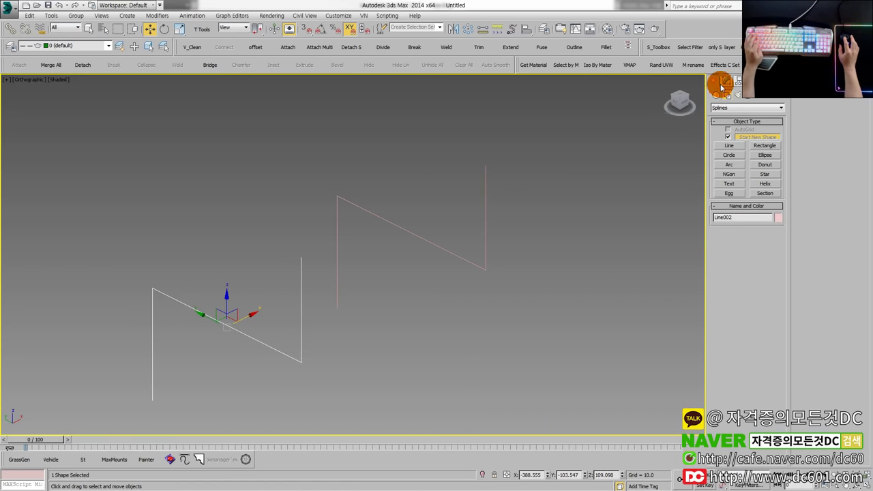
pyautogui.moveTo(323, 375); pyautogui.dragTo(271, 327)
pyautogui.press('1')
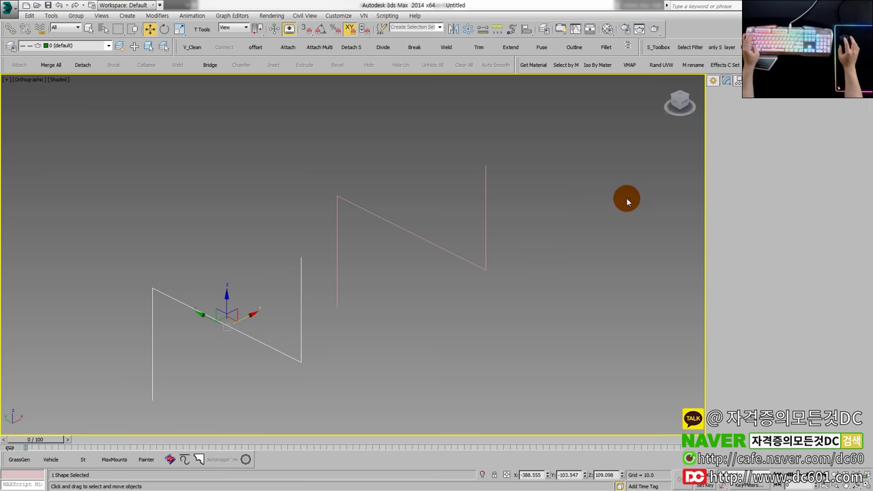
pyautogui.click(811, 140)
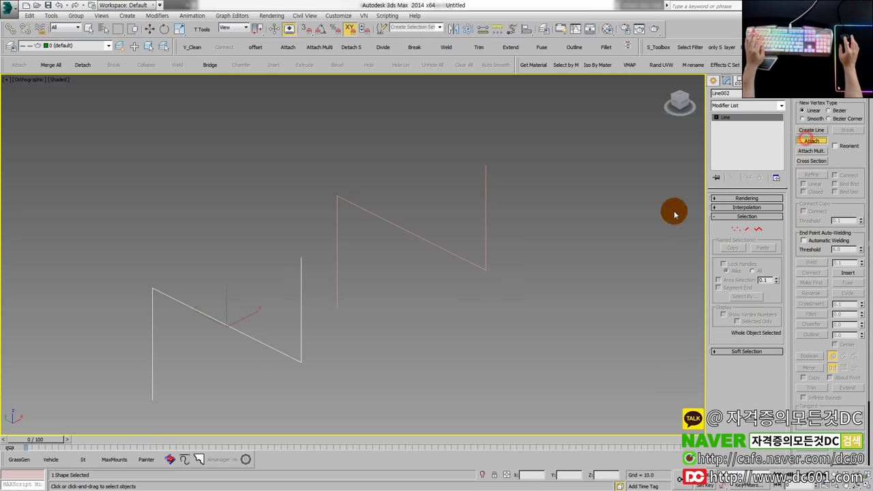
pyautogui.click(486, 232)
pyautogui.press('1')
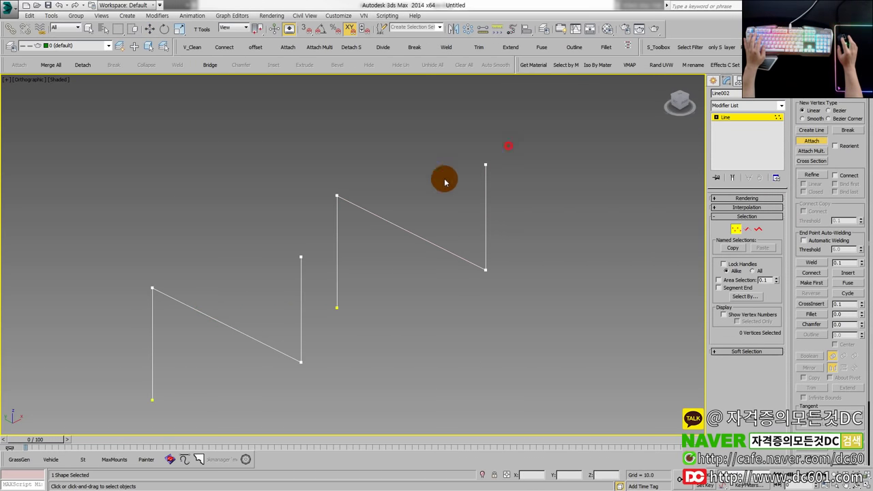
# - Connect the upper end vertices of the two stepped lines with a straight segment
pyautogui.click(810, 141)
pyautogui.moveTo(443, 189); pyautogui.dragTo(437, 191)
pyautogui.keyDown('ctrl'); pyautogui.click(301, 258); pyautogui.keyUp('ctrl')
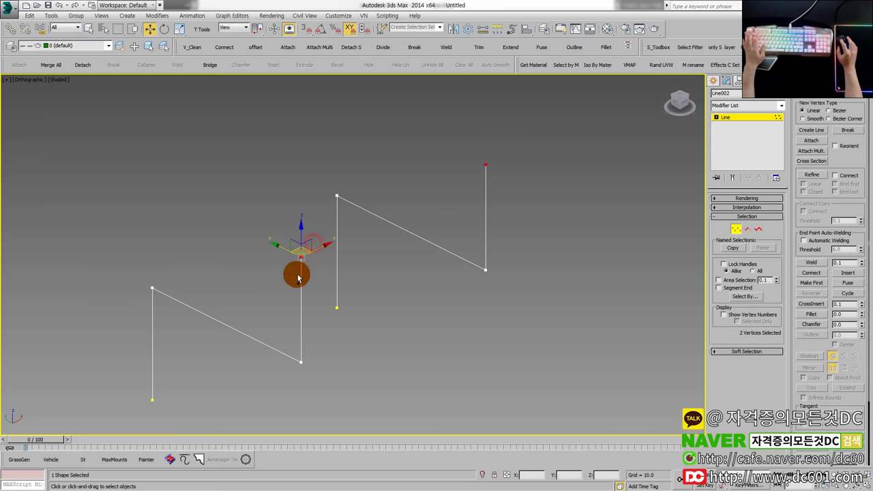
pyautogui.click(225, 47)
pyautogui.keyDown('alt'); pyautogui.moveTo(405, 321); pyautogui.dragTo(267, 329, button='middle'); pyautogui.keyUp('alt')
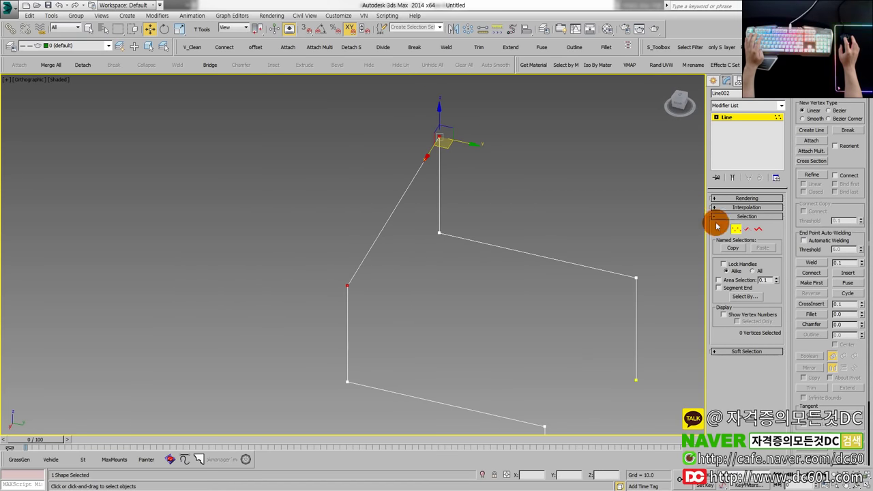
pyautogui.click(736, 229)
pyautogui.keyDown('alt'); pyautogui.moveTo(637, 285); pyautogui.dragTo(672, 223, button='middle'); pyautogui.keyUp('alt')
pyautogui.scroll(-2, 522, 265)
pyautogui.press('1')
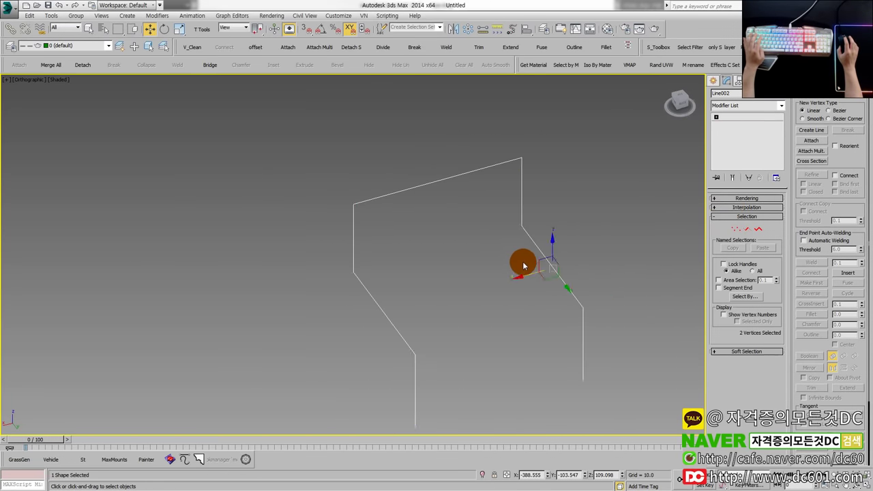
# - Try to fillet all the vertices of the connected line at once
pyautogui.hotkey('ctrl', 'a')
pyautogui.click(606, 47)
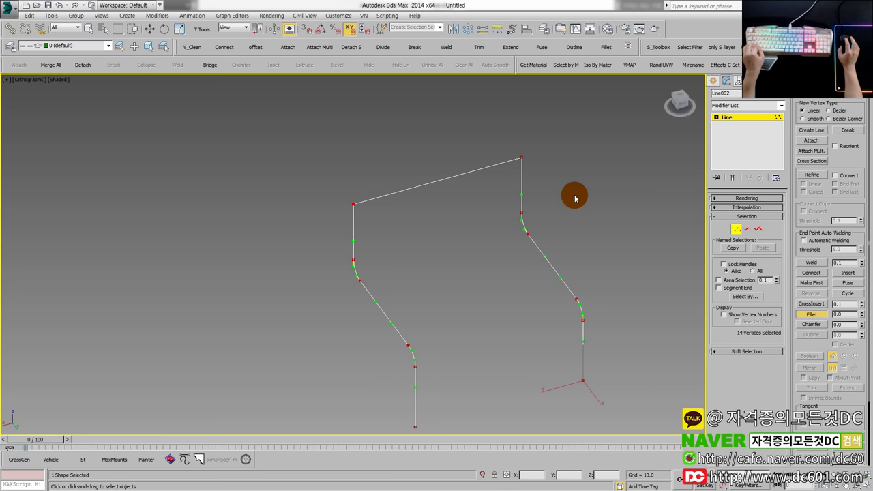
pyautogui.click(603, 228)
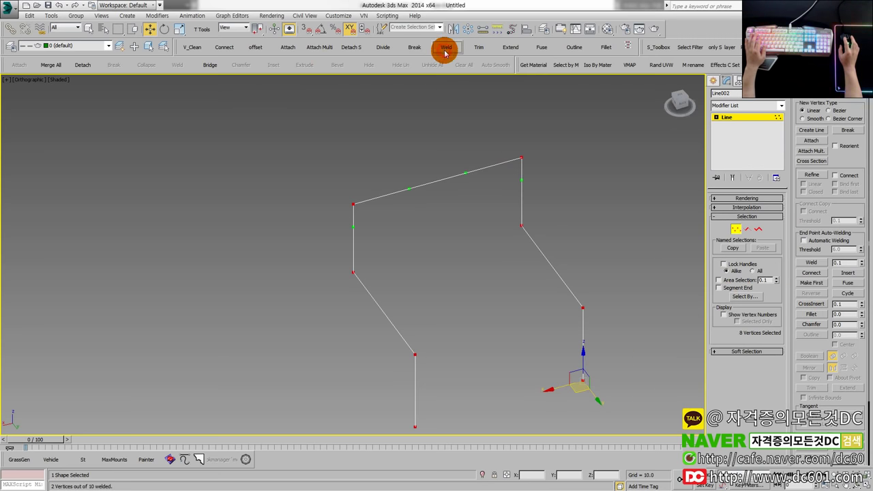
pyautogui.click(605, 48)
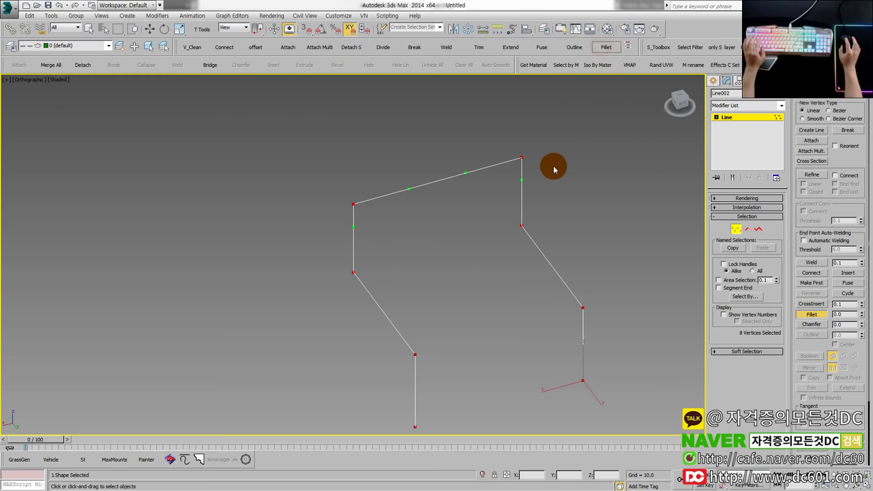
pyautogui.click(745, 239)
pyautogui.press('w')
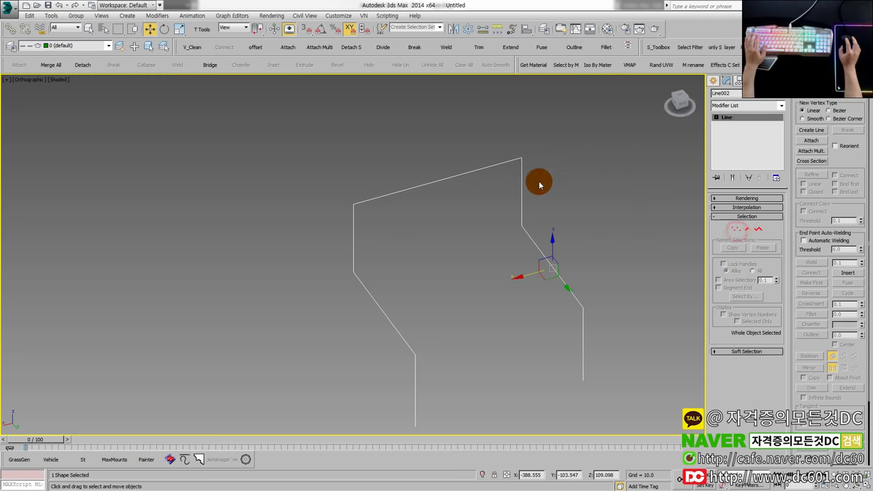
# - Convert all vertices of the connected line to Corner type and fillet its bends together
pyautogui.press('1')
pyautogui.click(519, 160)
pyautogui.rightClick(519, 160)
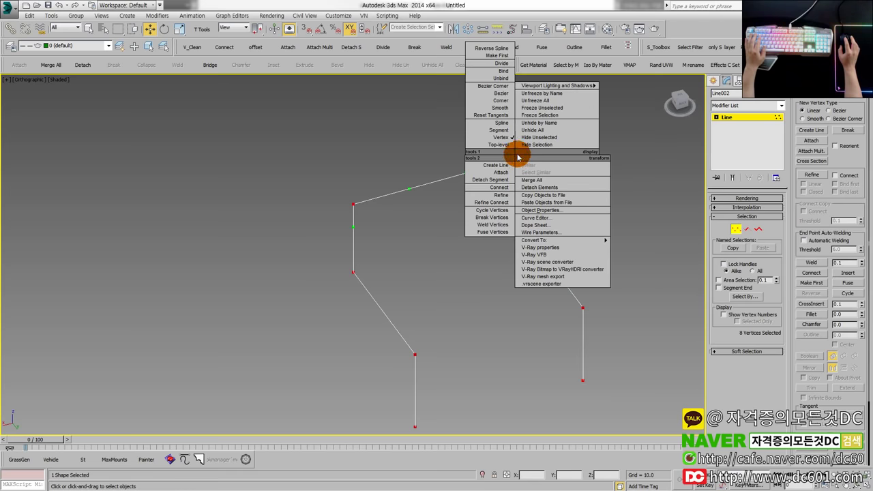
pyautogui.click(509, 108)
pyautogui.click(506, 100)
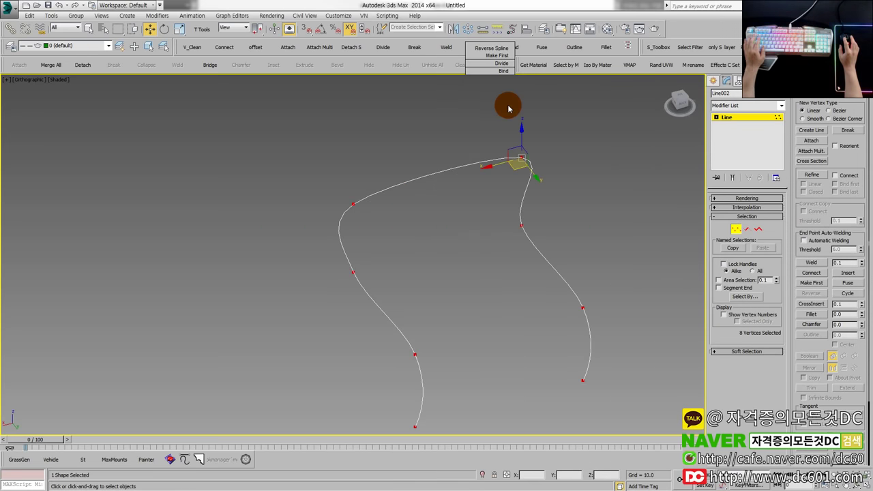
pyautogui.rightClick(503, 123)
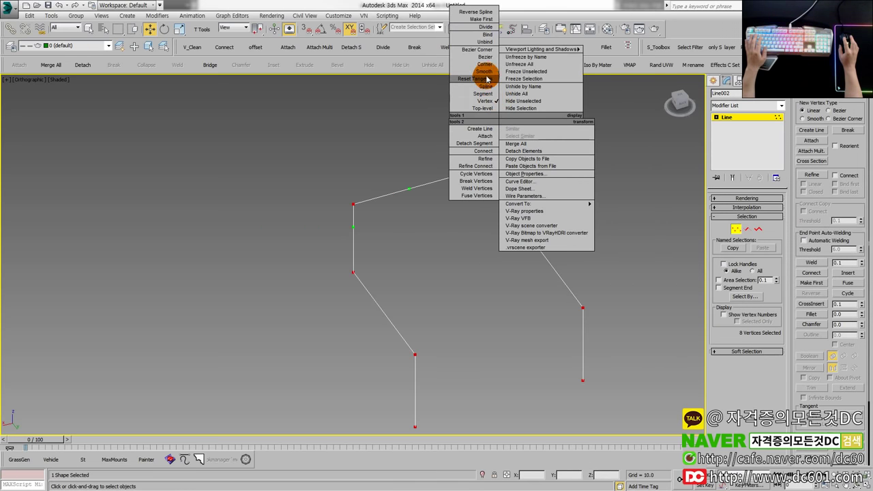
pyautogui.click(489, 65)
pyautogui.click(602, 47)
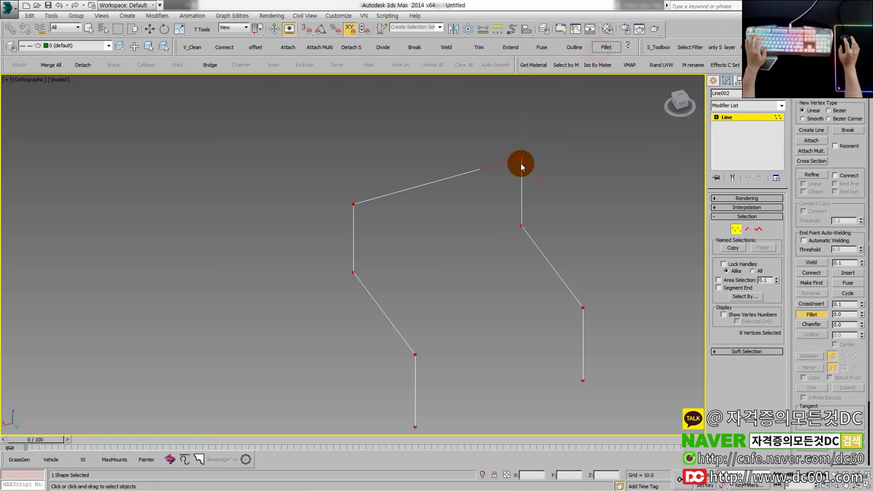
pyautogui.click(736, 229)
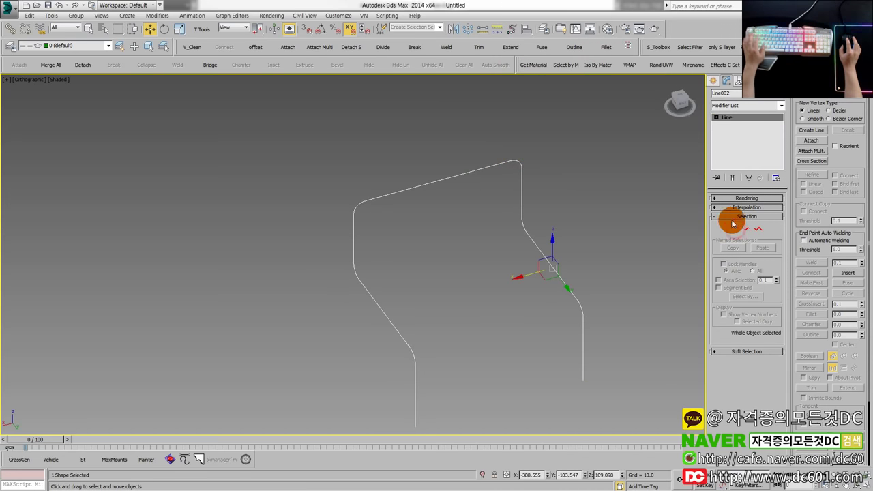
# - Make the line display as a radial pipe in renderer and viewport, with a thickness of 22.9
pyautogui.click(744, 208)
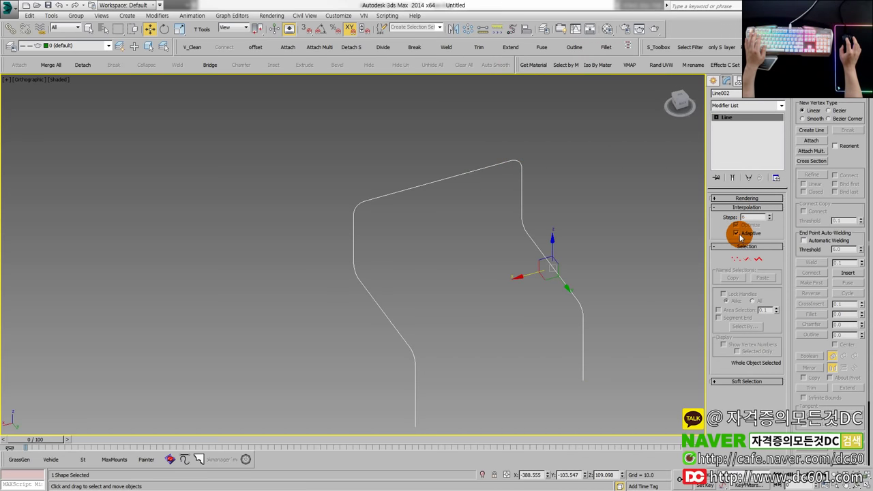
pyautogui.click(746, 199)
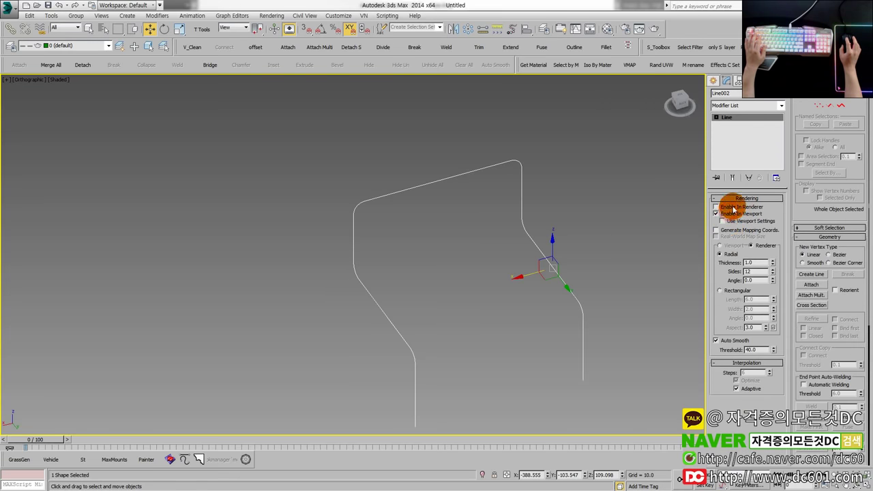
pyautogui.click(733, 207)
pyautogui.moveTo(772, 262); pyautogui.dragTo(766, 176)
pyautogui.keyDown('alt'); pyautogui.moveTo(544, 322); pyautogui.dragTo(526, 307, button='middle'); pyautogui.keyUp('alt')
# - Show edged faces and move the four vertices at the top bar's corners to lengthen the pipe's uprights
pyautogui.press('1')
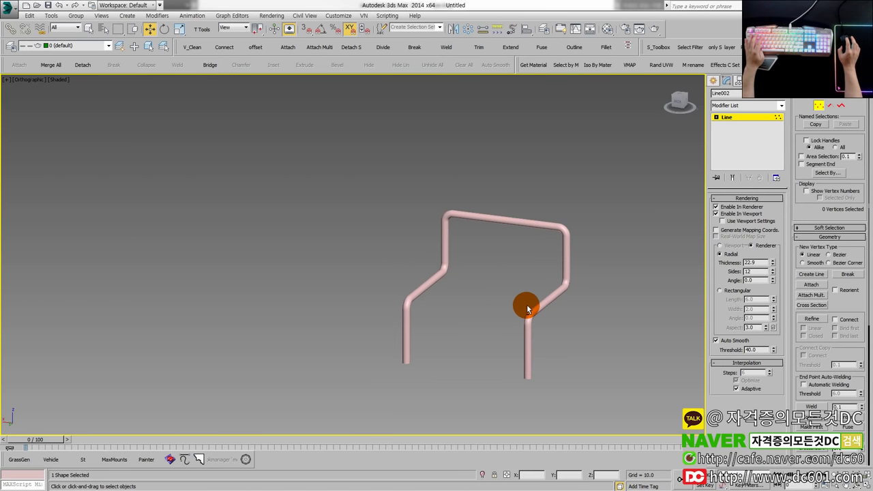
pyautogui.press('F4')
pyautogui.press('F4')
pyautogui.moveTo(512, 200); pyautogui.dragTo(608, 393)
pyautogui.press('F4')
pyautogui.moveTo(569, 351)
pyautogui.keyDown('alt'); pyautogui.mouseDown(button='middle')
pyautogui.moveTo(515, 366)
pyautogui.moveTo(634, 364)
pyautogui.moveTo(480, 250)
pyautogui.mouseUp(button='middle'); pyautogui.keyUp('alt')
pyautogui.moveTo(480, 250); pyautogui.dragTo(648, 285)
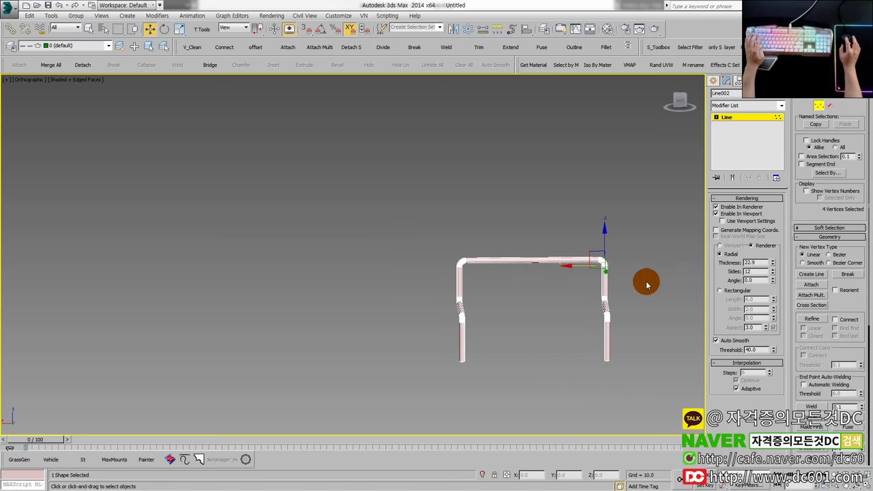
pyautogui.keyDown('alt'); pyautogui.moveTo(604, 235); pyautogui.dragTo(531, 322, button='middle'); pyautogui.keyUp('alt')
# - Try moving the three vertices of one pipe leg, and undo the move
pyautogui.moveTo(482, 334); pyautogui.dragTo(526, 392)
pyautogui.moveTo(477, 376); pyautogui.dragTo(279, 418)
pyautogui.moveTo(547, 397)
pyautogui.keyDown('alt'); pyautogui.mouseDown(button='middle')
pyautogui.moveTo(523, 396)
pyautogui.moveTo(439, 335)
pyautogui.moveTo(506, 350)
pyautogui.moveTo(334, 363)
pyautogui.moveTo(502, 365)
pyautogui.moveTo(457, 352)
pyautogui.mouseUp(button='middle'); pyautogui.keyUp('alt')
pyautogui.press('F4')
pyautogui.hotkey('ctrl', 'z')
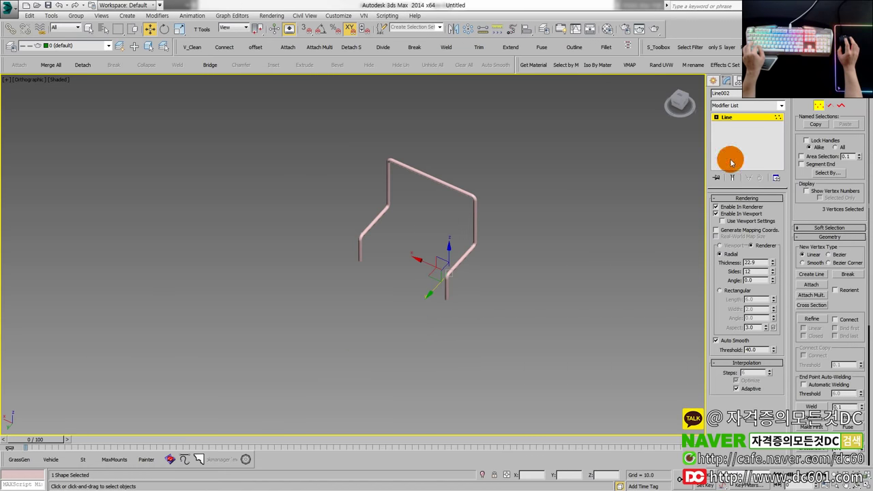
# - Leave vertex editing and add a Symmetry modifier to the whole pipe
pyautogui.click(820, 108)
pyautogui.scroll(3, 450, 290)
pyautogui.keyDown('alt'); pyautogui.moveTo(451, 290); pyautogui.dragTo(496, 340, button='middle'); pyautogui.keyUp('alt')
pyautogui.scroll(3, 446, 237)
pyautogui.write('xs')
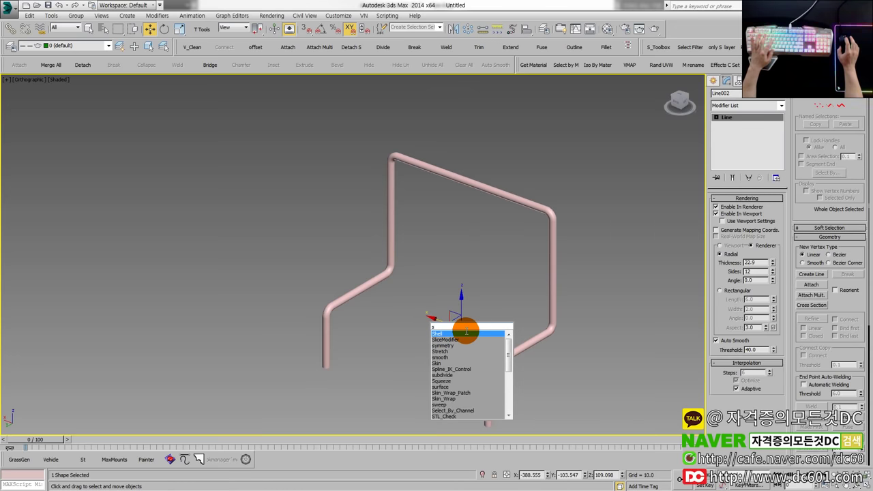
pyautogui.write('y')
pyautogui.press('Return')
pyautogui.keyDown('alt'); pyautogui.moveTo(460, 337); pyautogui.dragTo(519, 341, button='middle'); pyautogui.keyUp('alt')
# - Set the Symmetry mirror axis to Y and move its mirror plane to about Y 25.5, Z -44.8
pyautogui.press('1')
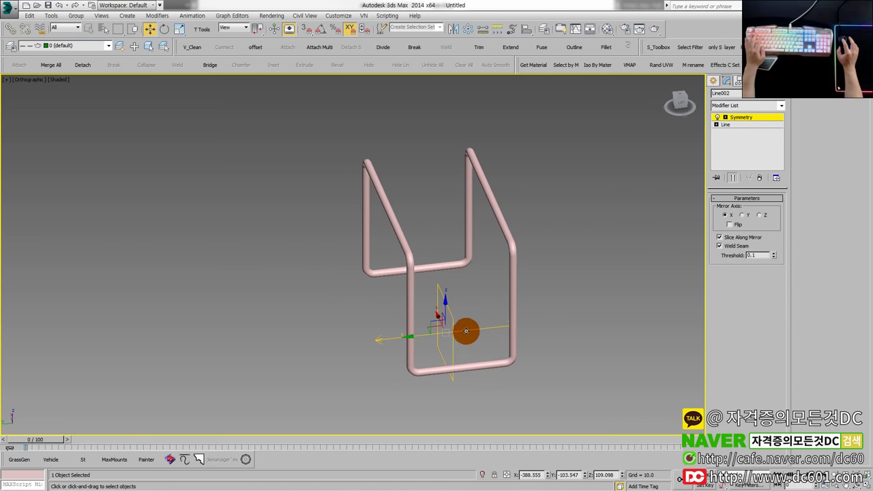
pyautogui.moveTo(460, 330); pyautogui.dragTo(419, 340)
pyautogui.click(743, 216)
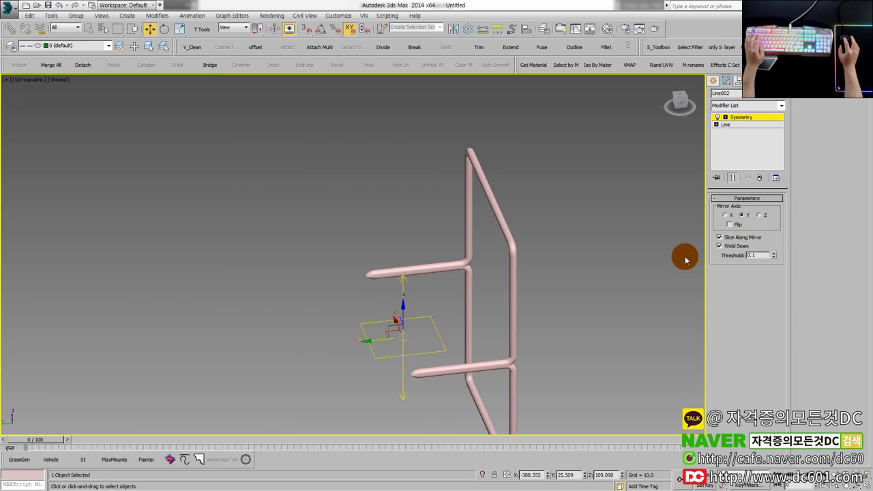
pyautogui.moveTo(409, 258)
pyautogui.mouseDown()
pyautogui.moveTo(409, 335)
pyautogui.moveTo(412, 302)
pyautogui.moveTo(527, 292)
pyautogui.mouseUp()
pyautogui.keyDown('alt'); pyautogui.moveTo(527, 292); pyautogui.dragTo(670, 236, button='middle'); pyautogui.keyUp('alt')
# - Add a second Symmetry modifier on top of the first and try Z and Y as its mirror axis
pyautogui.press('Tab')
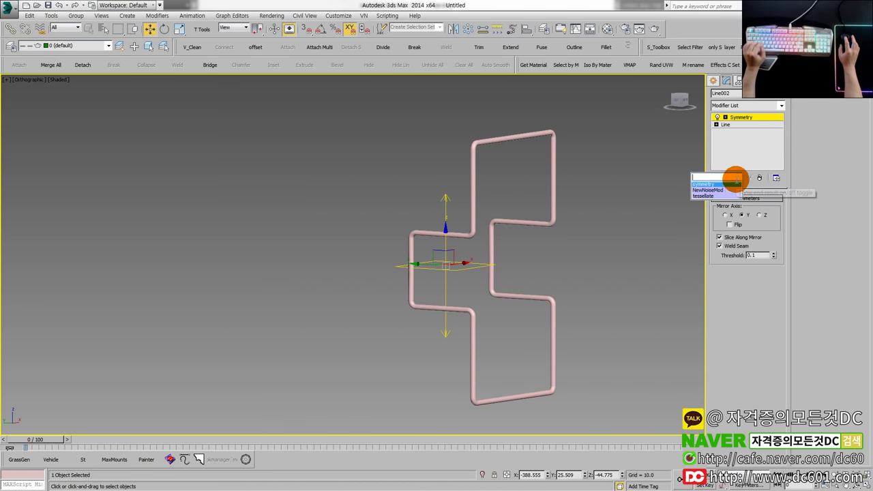
pyautogui.press('Escape')
pyautogui.press('Tab')
pyautogui.write('s')
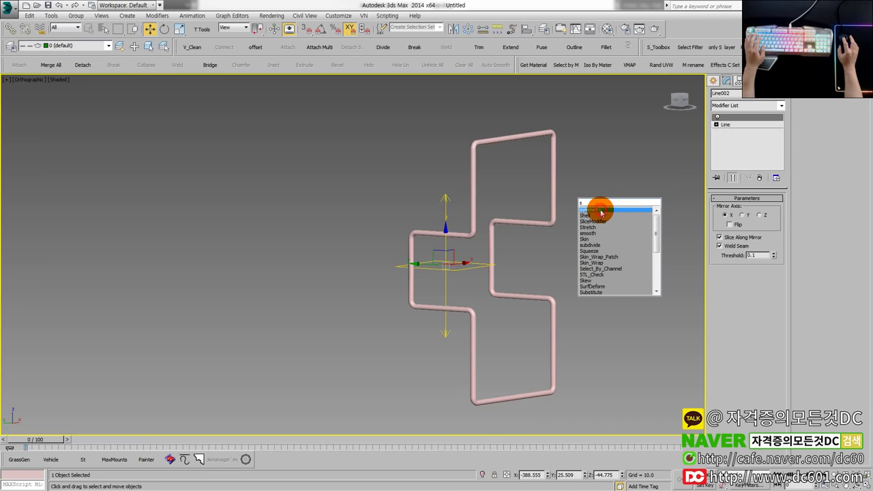
pyautogui.click(601, 211)
pyautogui.click(761, 215)
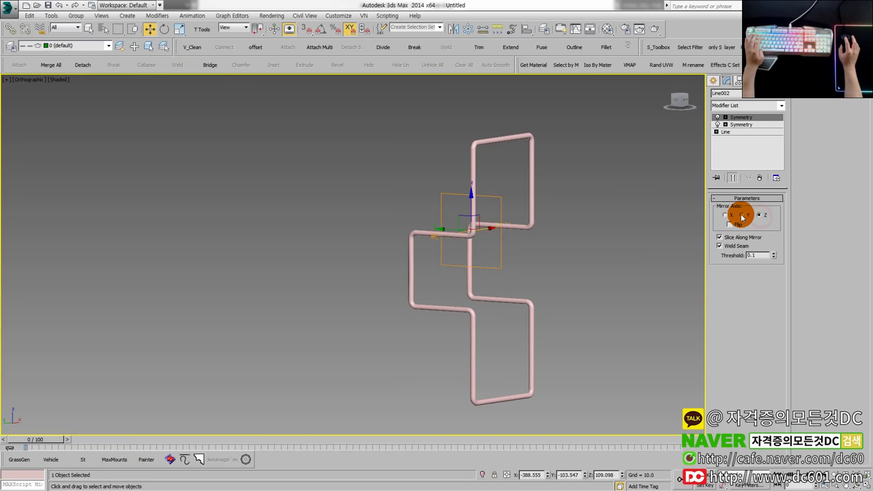
pyautogui.click(742, 215)
pyautogui.click(760, 216)
# - Set the second Symmetry's mirror axis to X and move its mirror plane to about Y 49.9
pyautogui.press('1')
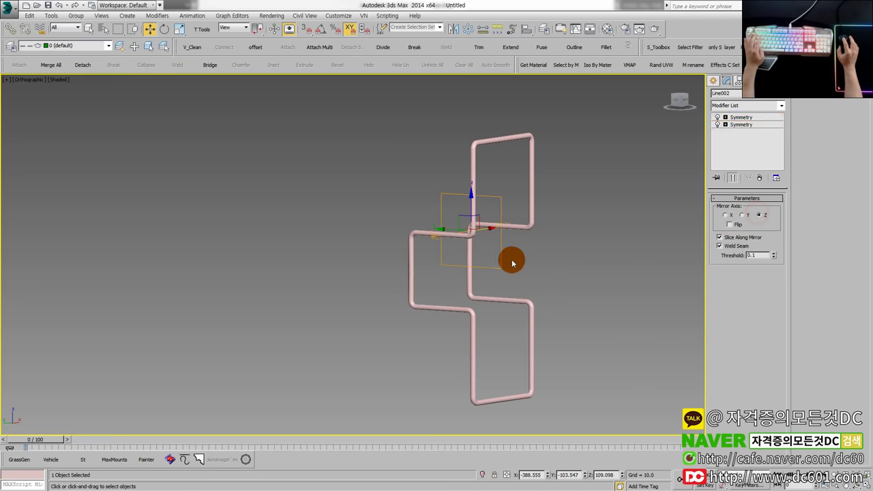
pyautogui.moveTo(447, 230); pyautogui.dragTo(402, 226)
pyautogui.keyDown('alt'); pyautogui.moveTo(440, 259); pyautogui.dragTo(502, 265, button='middle'); pyautogui.keyUp('alt')
pyautogui.click(743, 216)
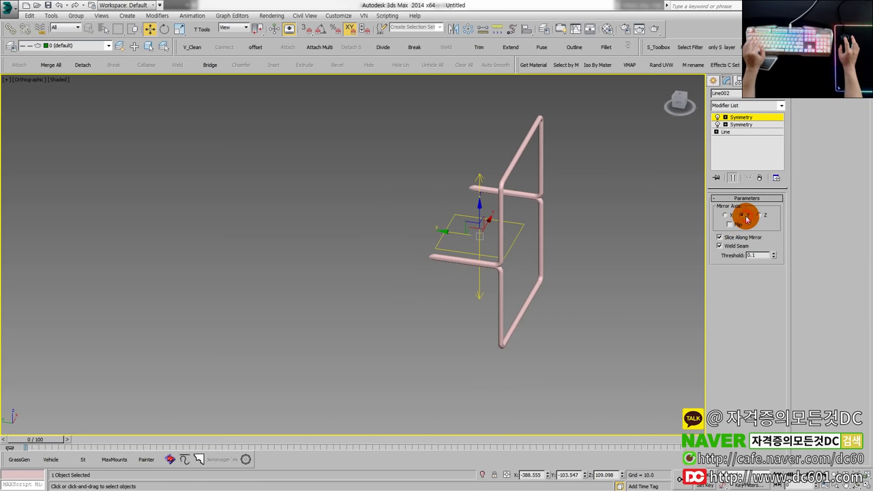
pyautogui.click(728, 215)
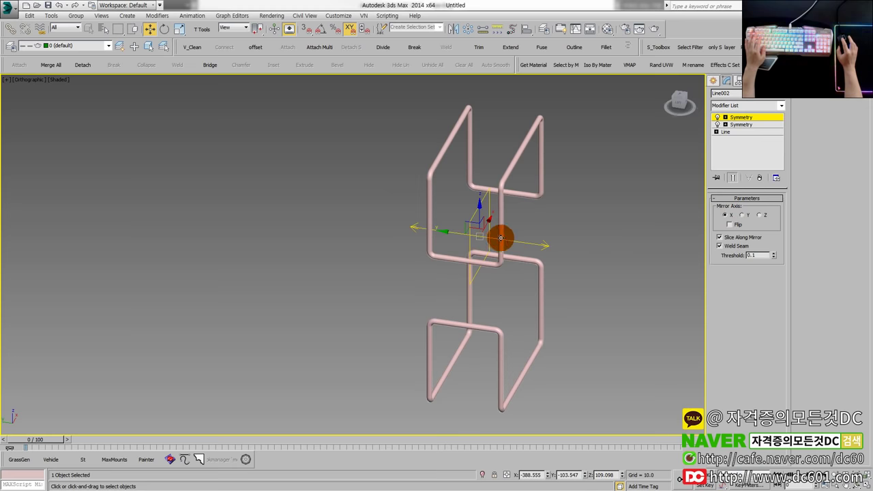
pyautogui.keyDown('alt'); pyautogui.moveTo(492, 235); pyautogui.dragTo(530, 233, button='middle'); pyautogui.keyUp('alt')
pyautogui.moveTo(455, 235); pyautogui.dragTo(414, 237)
pyautogui.scroll(3, 471, 273)
pyautogui.scroll(-3, 471, 273)
pyautogui.keyDown('alt'); pyautogui.moveTo(493, 285); pyautogui.dragTo(307, 280, button='middle'); pyautogui.keyUp('alt')
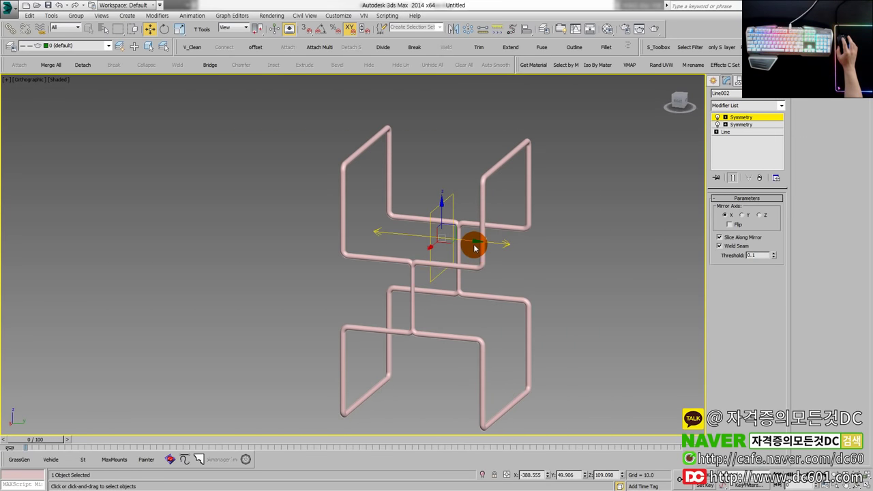
# - Rotate the second Symmetry's mirror plane to a slant and lower it to about Z 91.1
pyautogui.press('e')
pyautogui.moveTo(480, 237); pyautogui.dragTo(463, 198)
pyautogui.press('w')
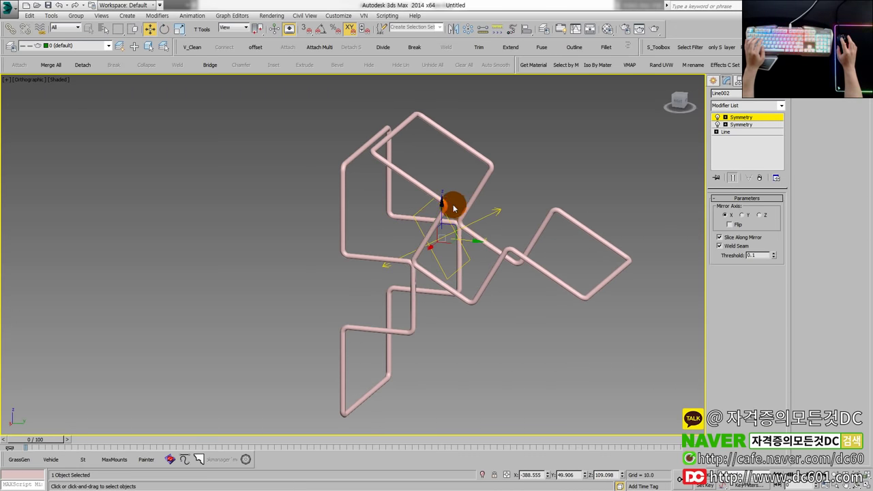
pyautogui.keyDown('alt'); pyautogui.moveTo(566, 335); pyautogui.dragTo(341, 303, button='middle'); pyautogui.keyUp('alt')
# - Reset the 3ds Max scene without saving the changes
pyautogui.hotkey('alt', 'f')
pyautogui.press('r')
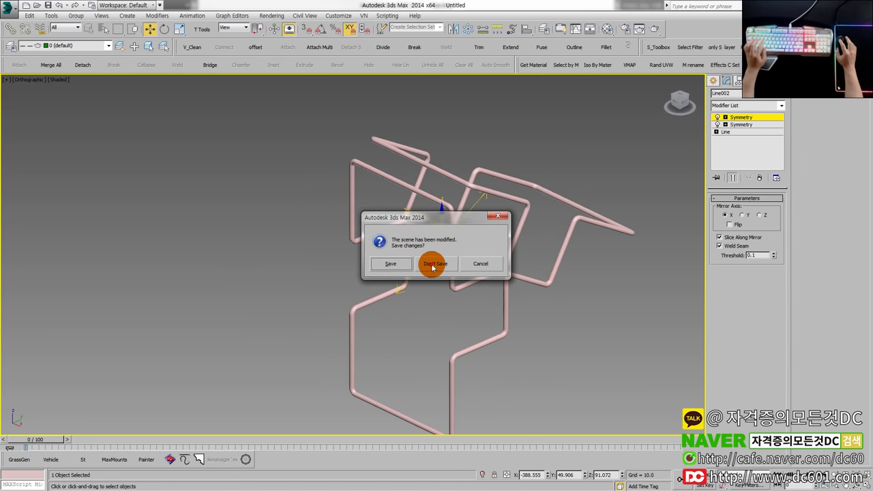
pyautogui.click(432, 266)
pyautogui.click(459, 264)
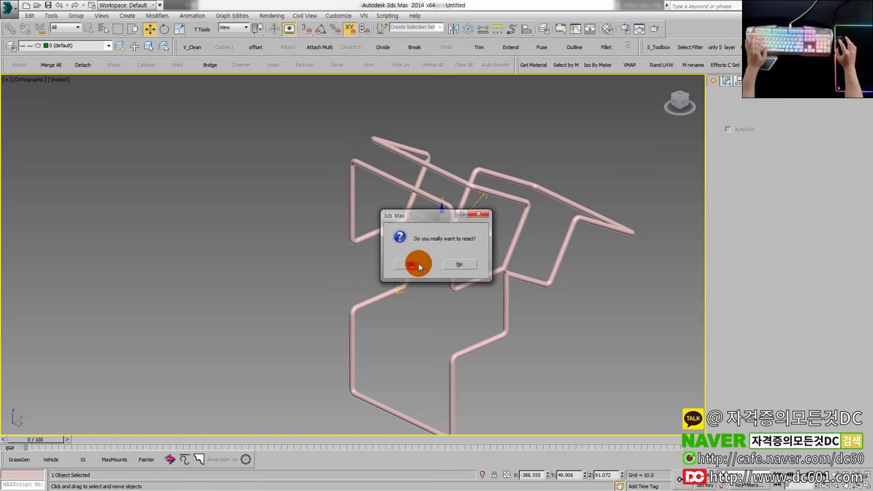
pyautogui.click(418, 264)
pyautogui.hotkey('alt', 'w')
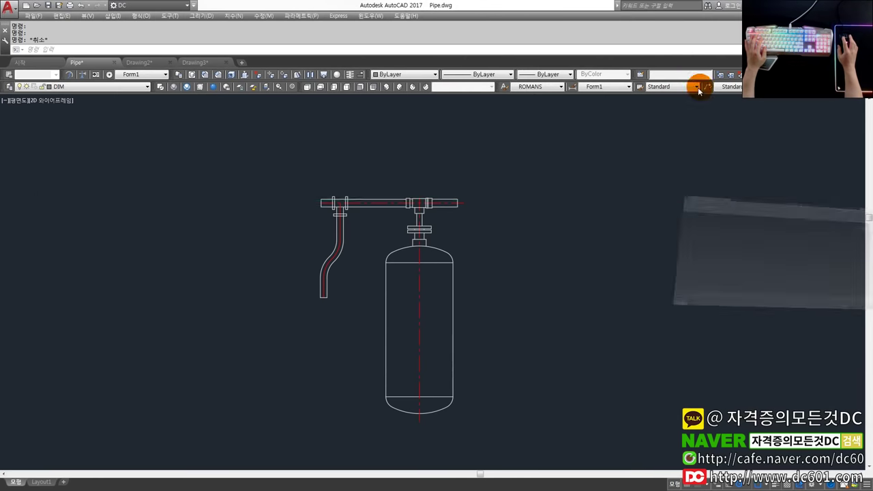
pyautogui.click(453, 228)
pyautogui.click(733, 247)
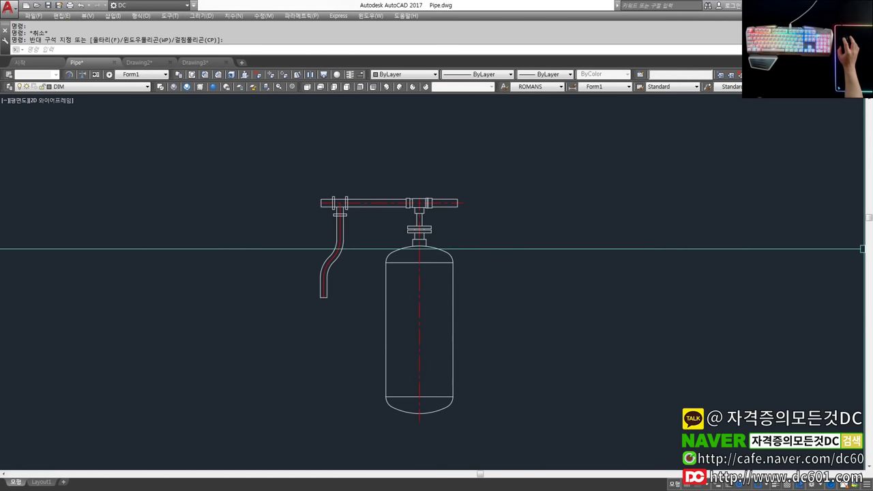
pyautogui.click(872, 231)
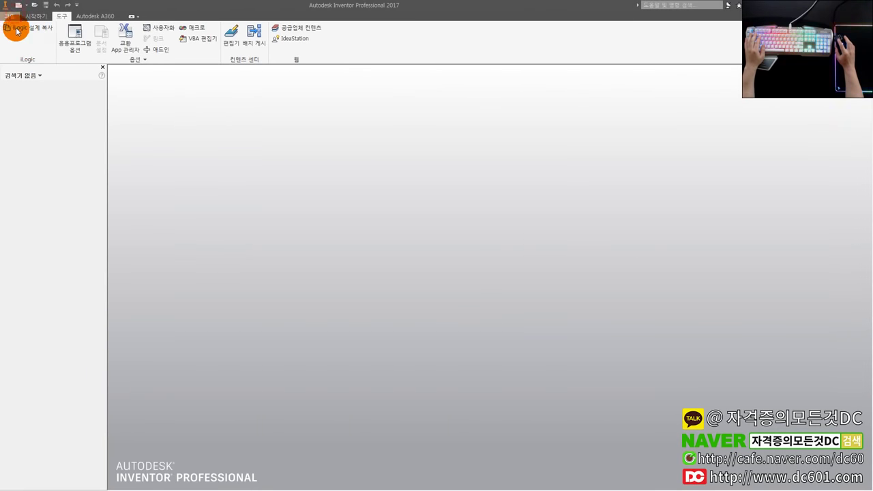
# - Switch to Inventor Professional 2017 and create a new part from the Metric template Standard (mm).ipt
pyautogui.click(10, 15)
pyautogui.click(51, 63)
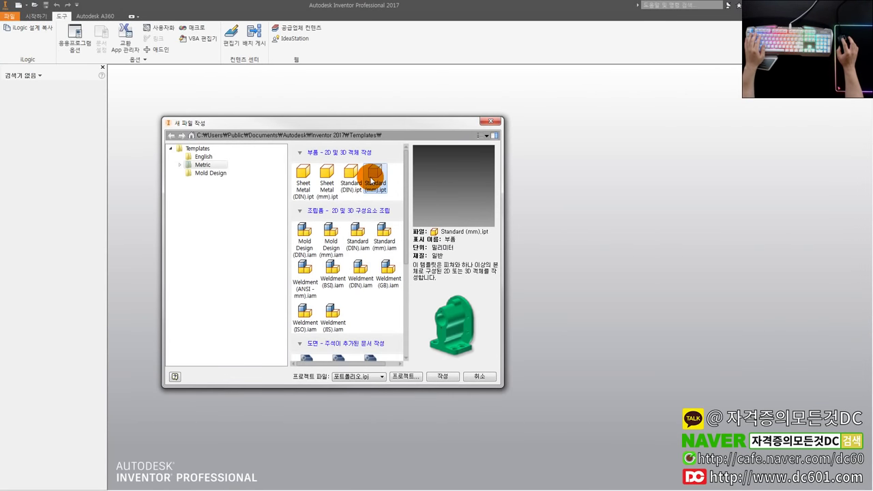
pyautogui.doubleClick(370, 178)
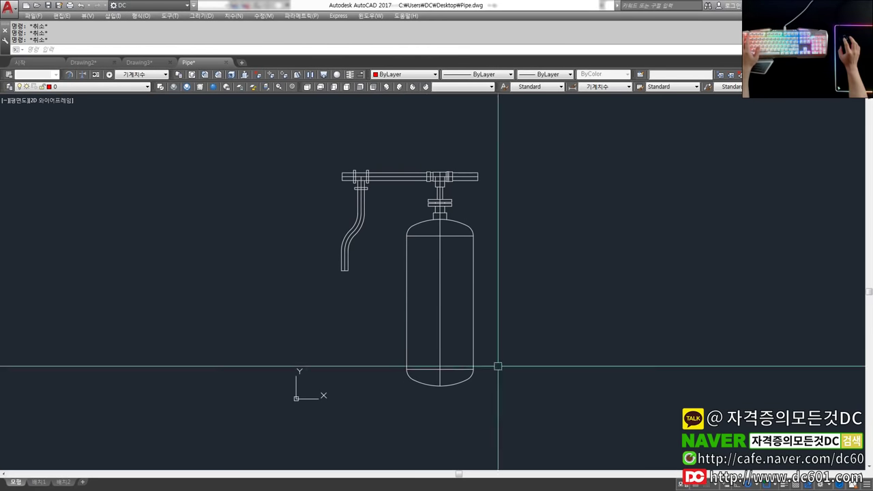
# - Switch to AutoCAD and copy the entire tank and piping drawing in Pipe.dwg to the clipboard
pyautogui.click(552, 401)
pyautogui.click(322, 136)
pyautogui.hotkey('ctrl', 'c')
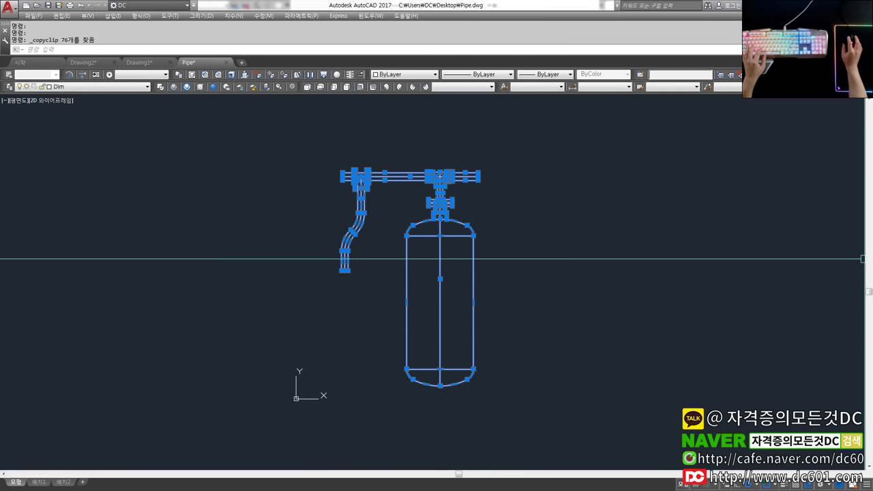
# - Switch to Inventor Professional 2014 and paste the copied tank and piping geometry into the part's sketch
pyautogui.hotkey('alt', 'Tab')
pyautogui.moveTo(504, 250); pyautogui.dragTo(509, 240, button='middle')
pyautogui.scroll(-4, 551, 231)
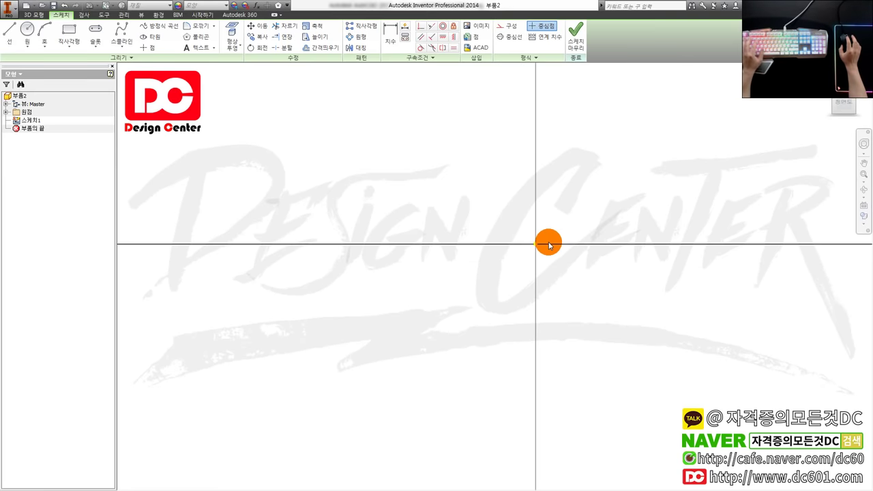
pyautogui.scroll(-10, 619, 220)
pyautogui.moveTo(671, 204)
pyautogui.mouseDown(button='middle')
pyautogui.moveTo(606, 237)
pyautogui.moveTo(509, 253)
pyautogui.mouseUp(button='middle')
pyautogui.scroll(8, 609, 234)
pyautogui.scroll(-2, 610, 236)
pyautogui.moveTo(379, 181); pyautogui.dragTo(326, 193, button='middle')
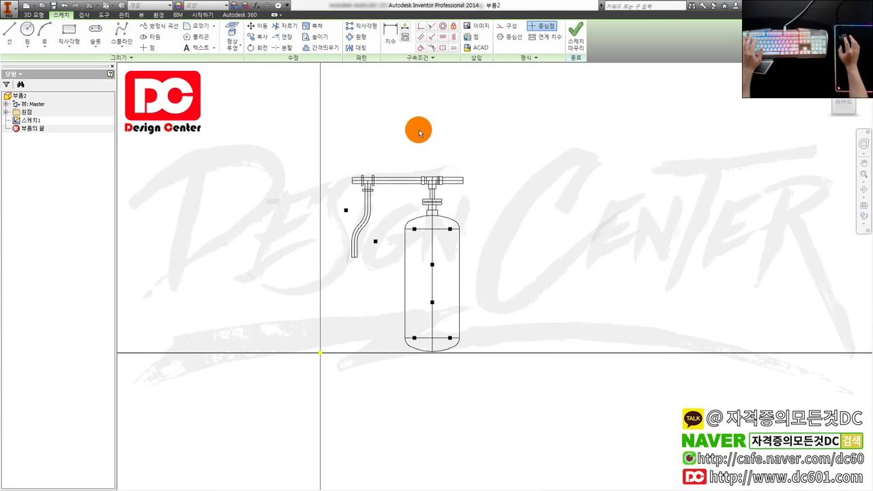
# - Move the entire tank and piping sketch so the tank's bottom midpoint sits on the sketch origin
pyautogui.click(258, 29)
pyautogui.moveTo(415, 246); pyautogui.dragTo(277, 162)
pyautogui.click(192, 83)
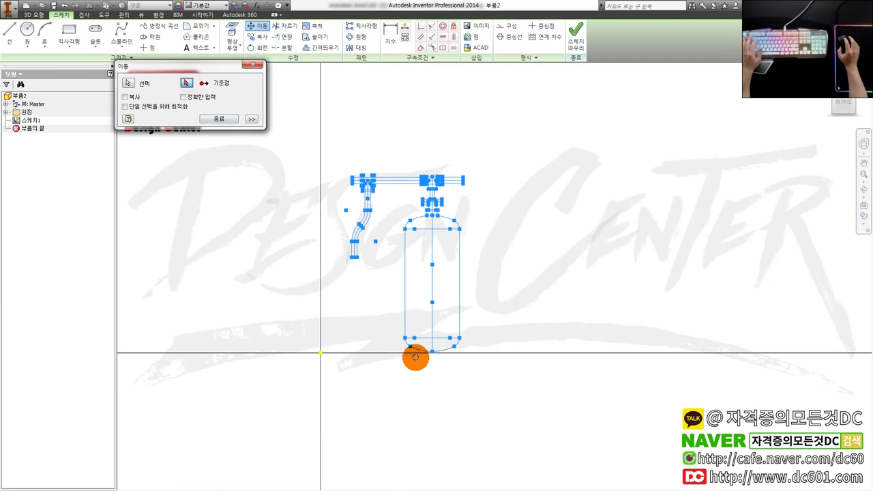
pyautogui.scroll(3, 414, 357)
pyautogui.click(446, 345)
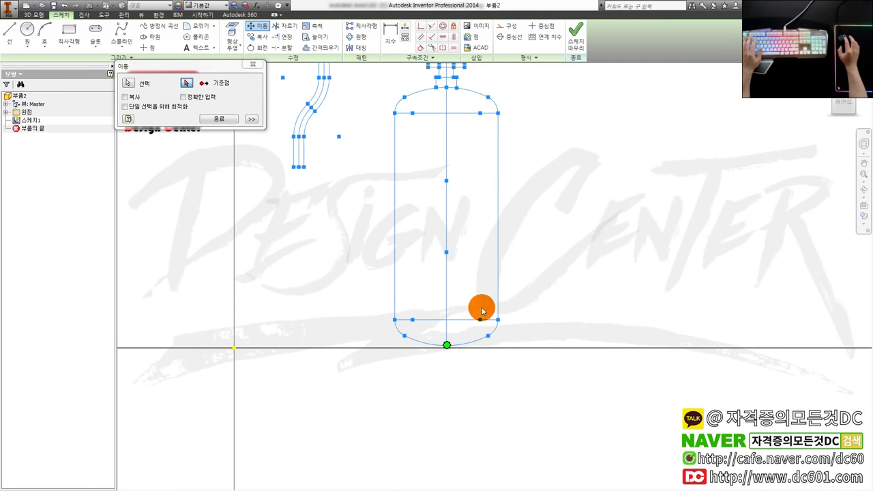
pyautogui.click(234, 348)
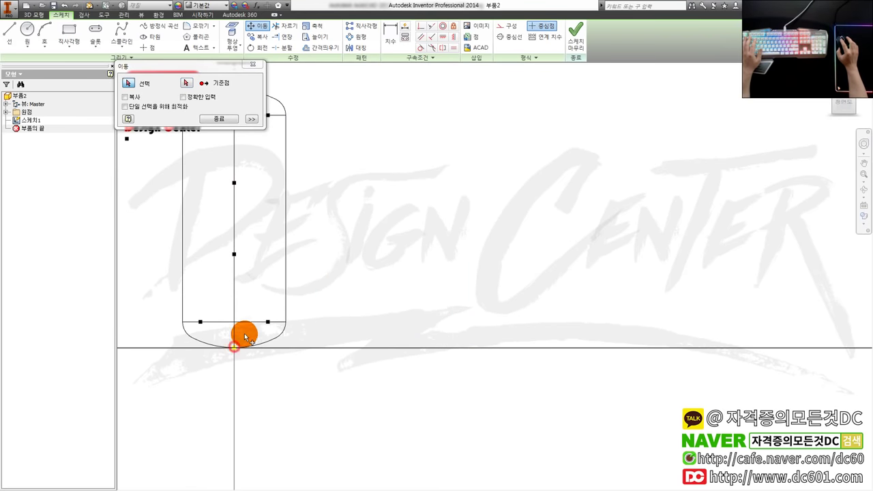
pyautogui.scroll(-2, 302, 290)
pyautogui.scroll(-2, 303, 290)
pyautogui.click(215, 119)
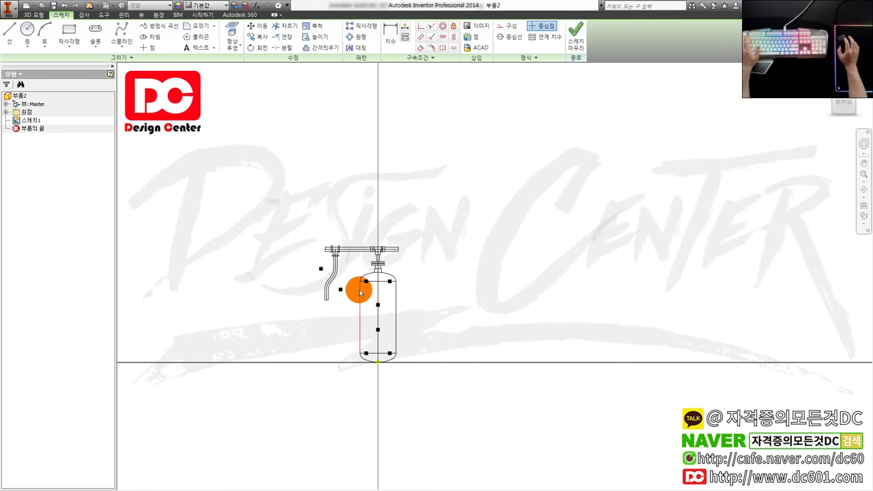
pyautogui.scroll(4, 336, 283)
pyautogui.scroll(-3, 336, 283)
pyautogui.press('F6')
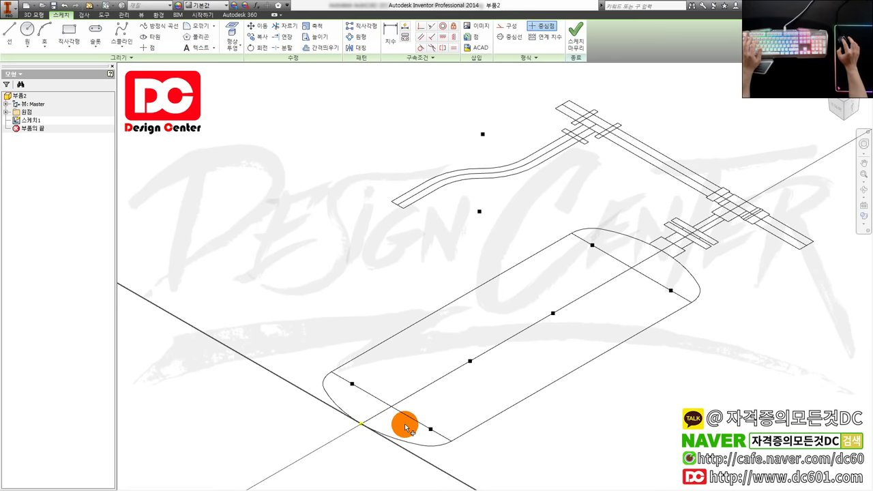
pyautogui.press('r')
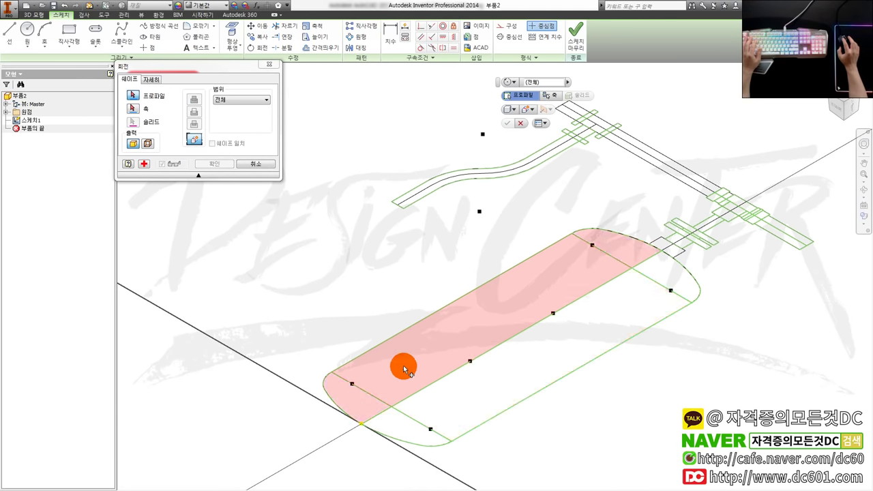
pyautogui.click(393, 357)
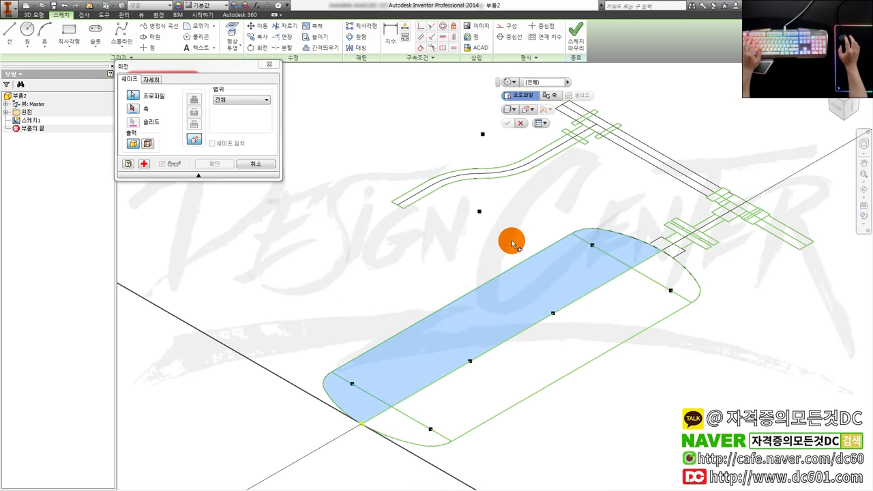
pyautogui.moveTo(626, 202); pyautogui.dragTo(510, 241, button='middle')
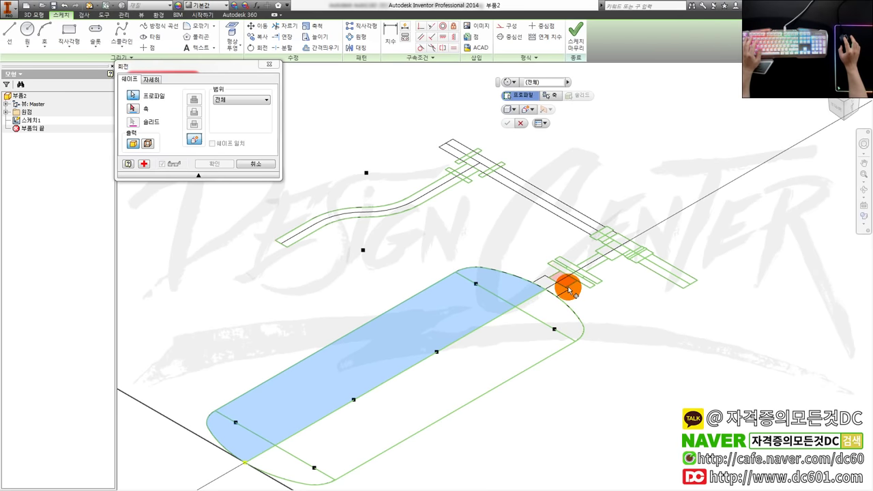
pyautogui.press('Escape')
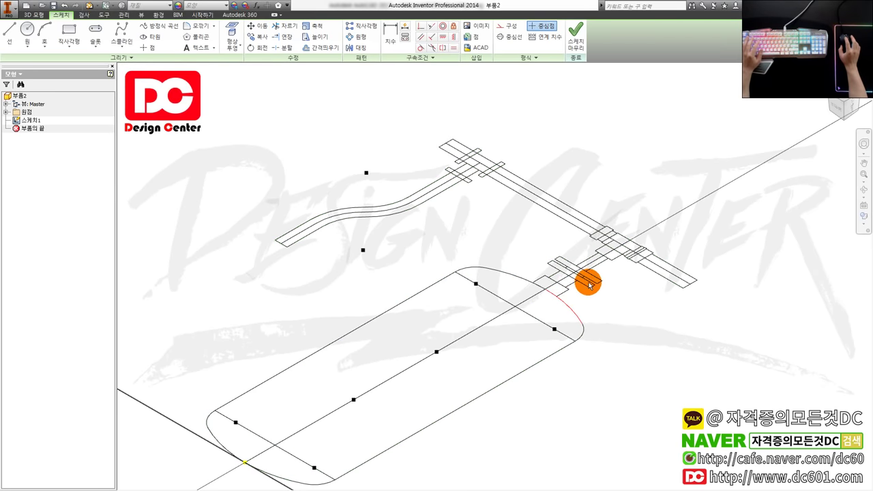
# - Revolve one half of the tank's profile fully around its vertical centreline to make a solid body
pyautogui.press('r')
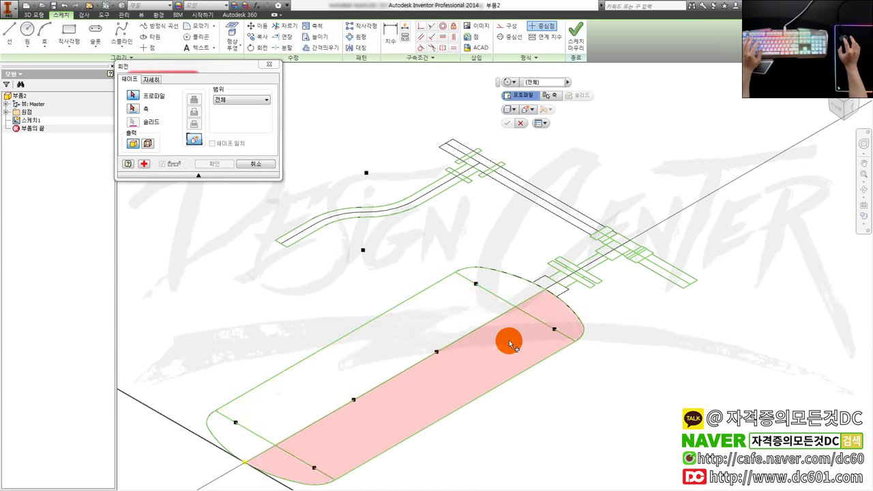
pyautogui.click(254, 413)
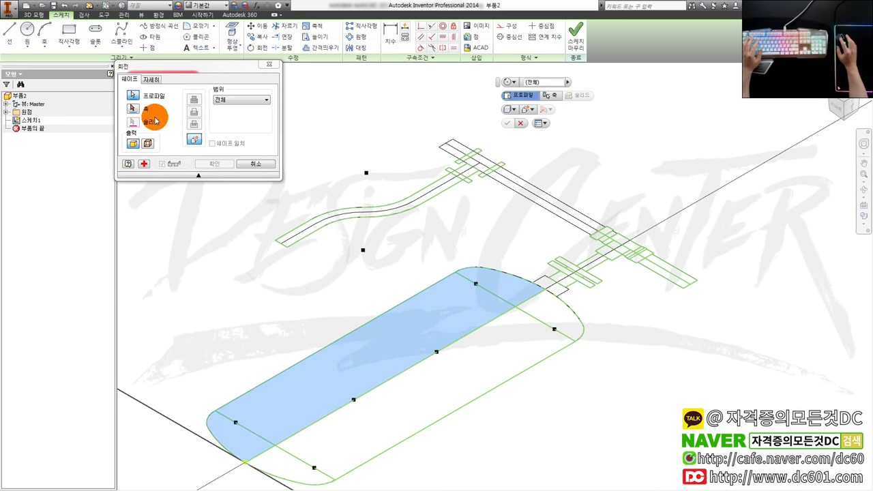
pyautogui.click(454, 343)
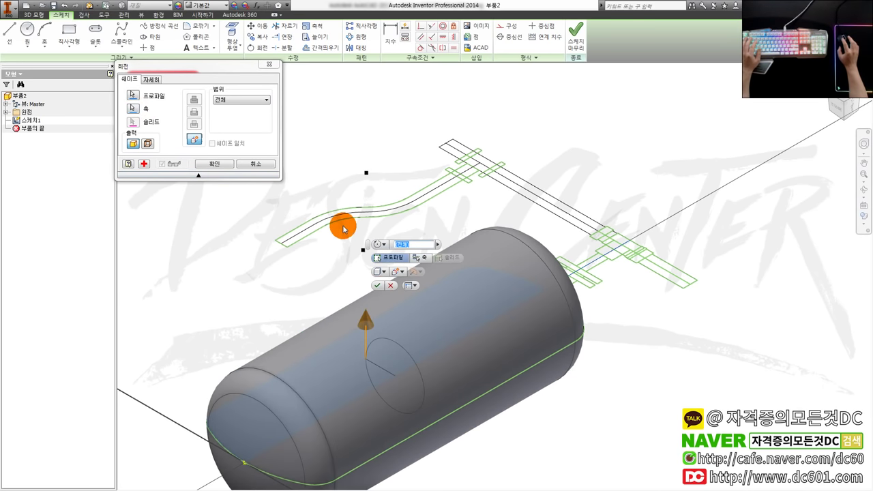
pyautogui.click(226, 164)
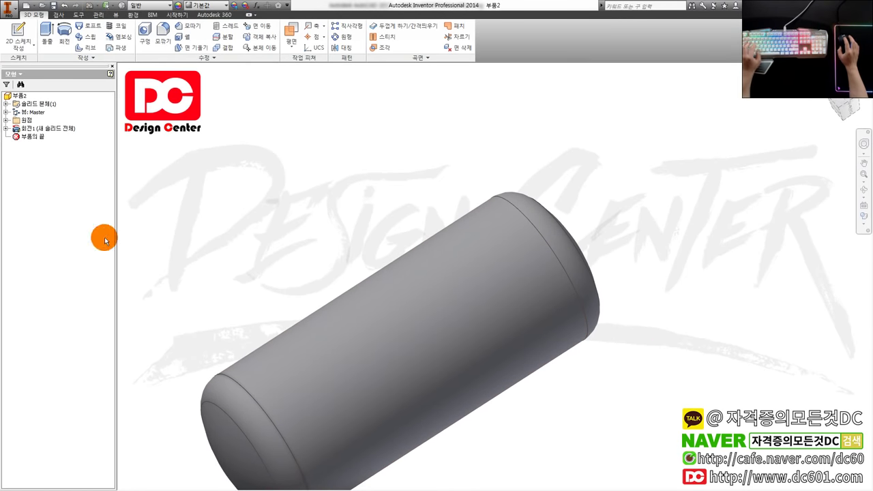
# - Share the sketch used by the tank's revolve feature so its piping profiles can be reused
pyautogui.rightClick(34, 137)
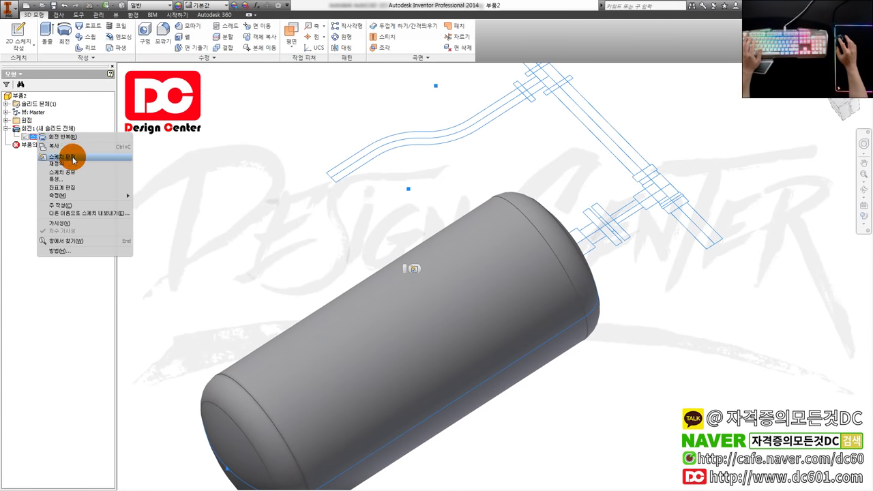
pyautogui.click(75, 173)
pyautogui.moveTo(512, 223); pyautogui.dragTo(351, 305, button='middle')
pyautogui.keyDown('shift'); pyautogui.moveTo(428, 273); pyautogui.dragTo(414, 282, button='middle'); pyautogui.keyUp('shift')
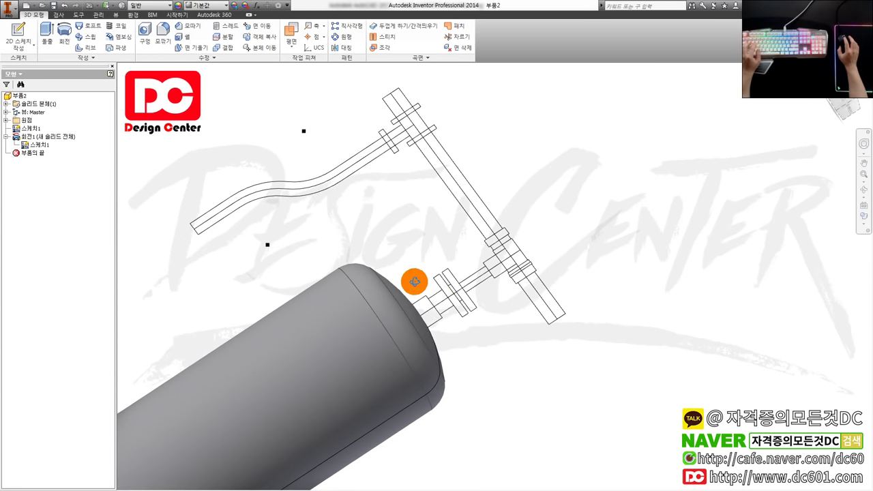
pyautogui.scroll(5, 440, 296)
pyautogui.press('r')
pyautogui.scroll(-2, 397, 324)
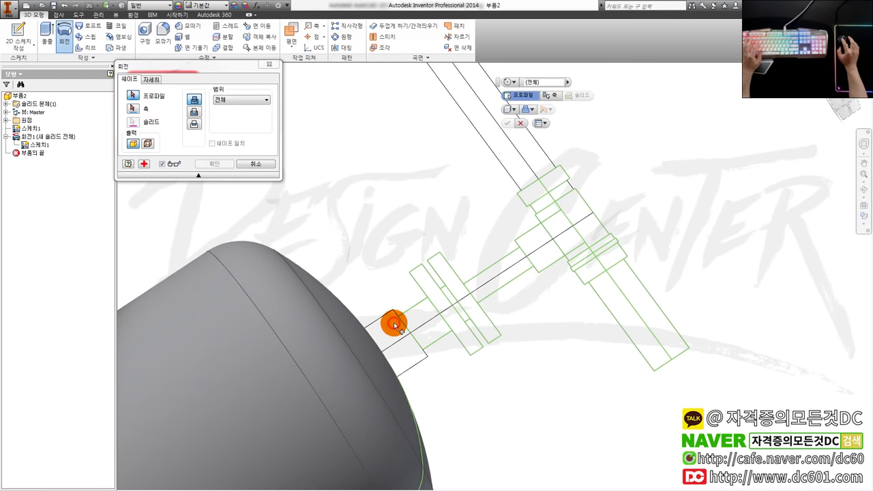
pyautogui.press('Escape')
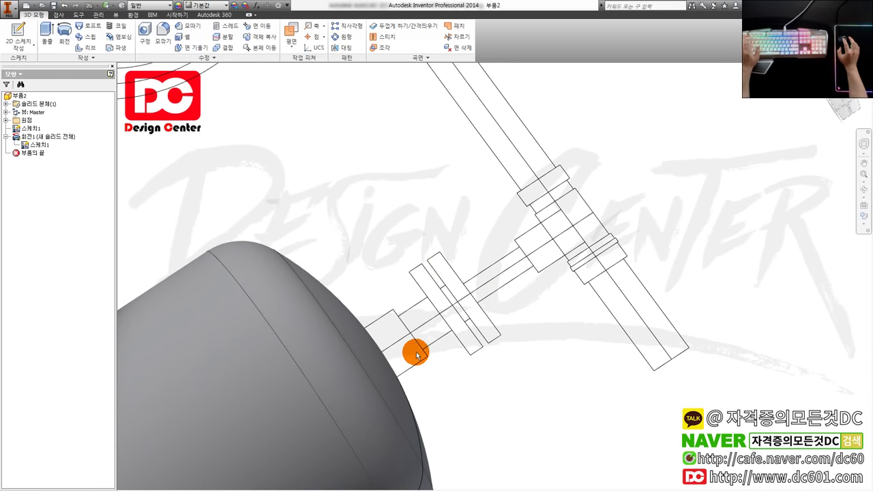
# - Reopen the shared sketch, extend the nozzle collar's short side line to the tank's domed top, and finish the sketch
pyautogui.doubleClick(38, 145)
pyautogui.scroll(-10, 508, 225)
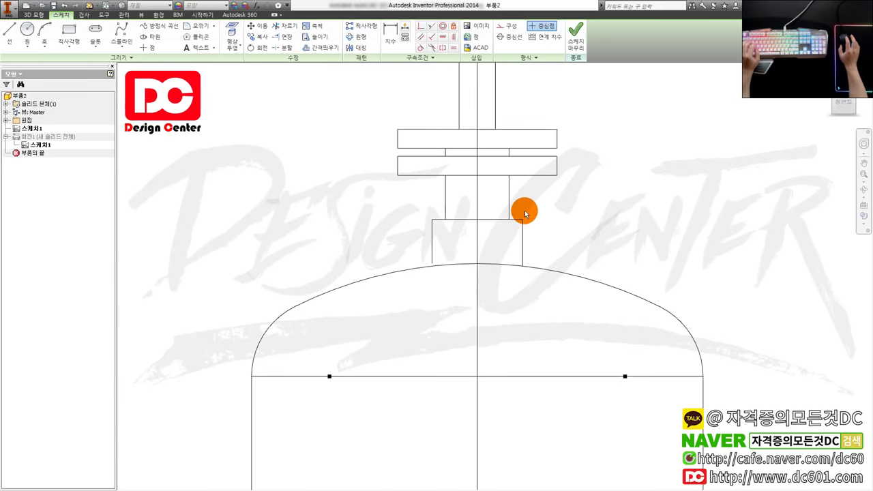
pyautogui.click(375, 275)
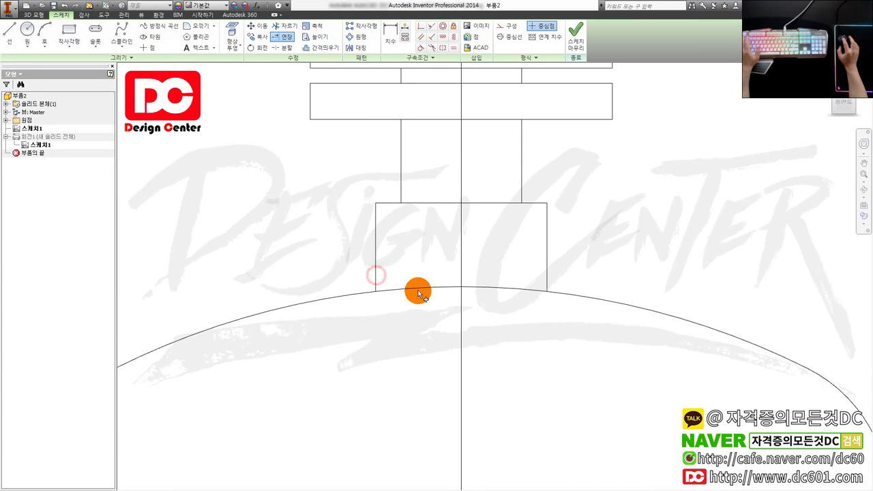
pyautogui.scroll(5, 415, 299)
pyautogui.press('s')
# - Edit the shared sketch to split the nozzle lines where they cross the tank's centreline, and finish the sketch
pyautogui.press('r')
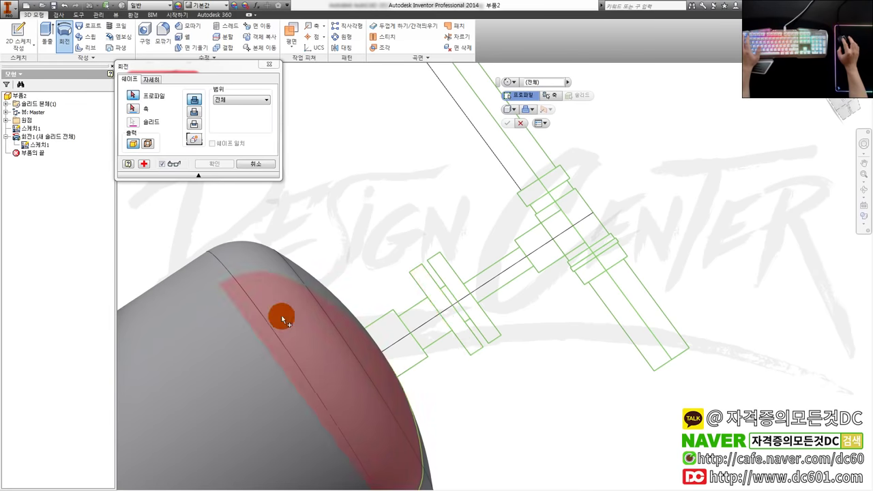
pyautogui.press('Escape')
pyautogui.doubleClick(36, 144)
pyautogui.scroll(6, 492, 293)
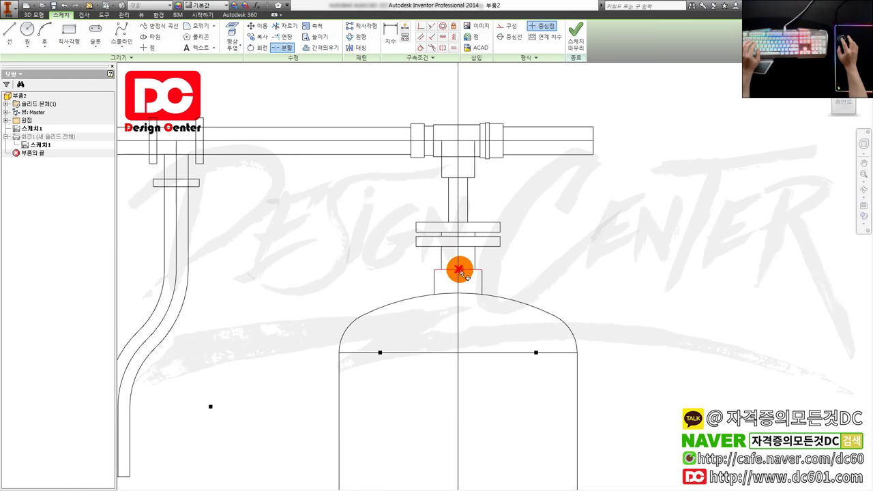
pyautogui.click(458, 158)
pyautogui.press('s')
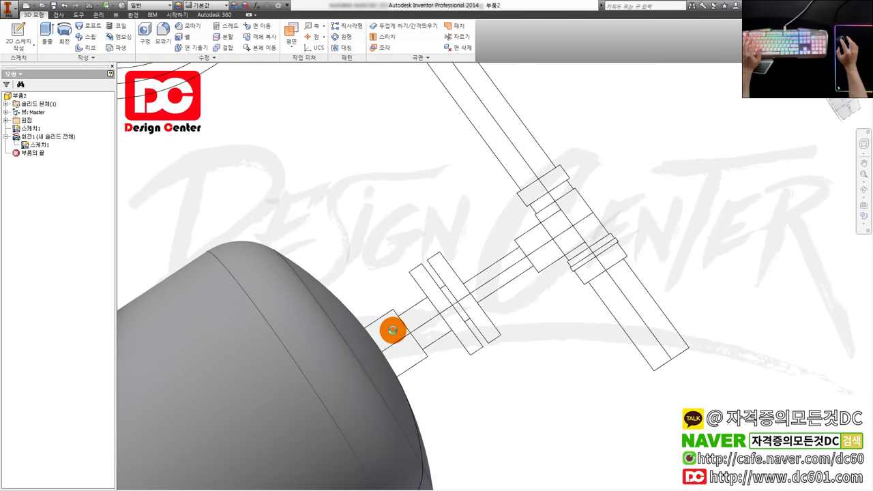
# - Revolve the half profiles of the collar, neck, flanges, riser pipe and tee branch fully around the tank's centreline, joined to the tank
pyautogui.press('r')
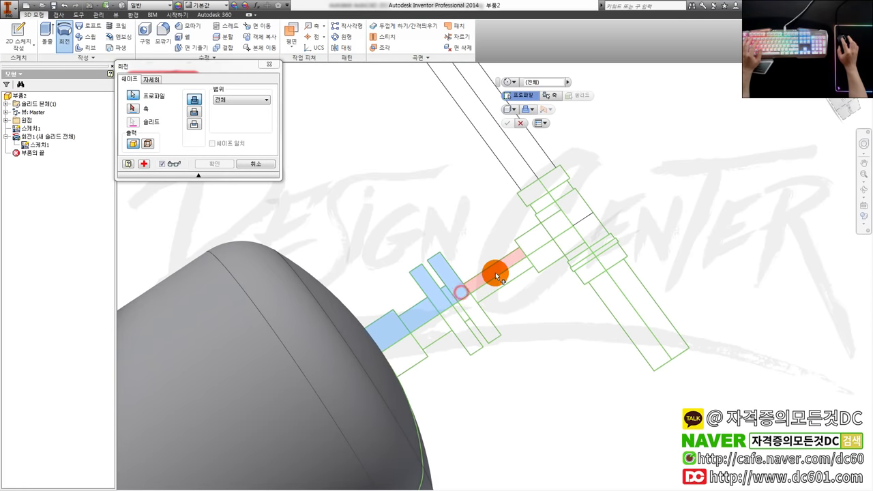
pyautogui.click(496, 275)
pyautogui.click(541, 238)
pyautogui.click(132, 108)
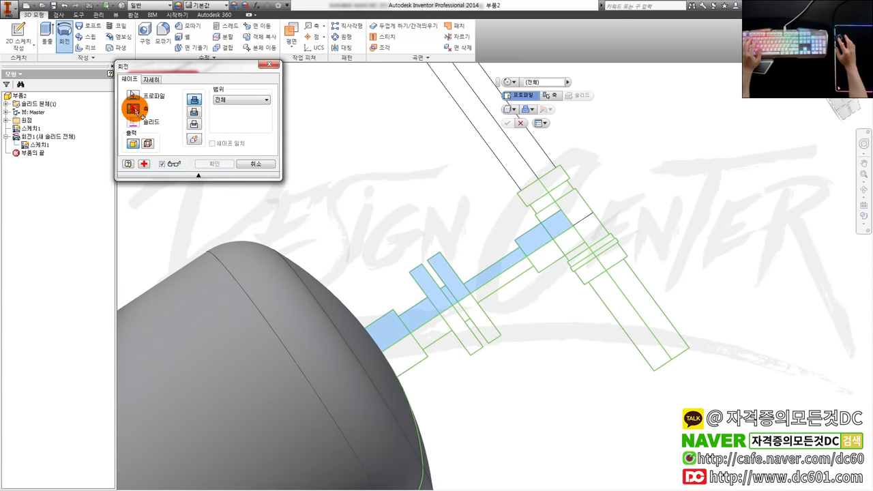
pyautogui.click(518, 262)
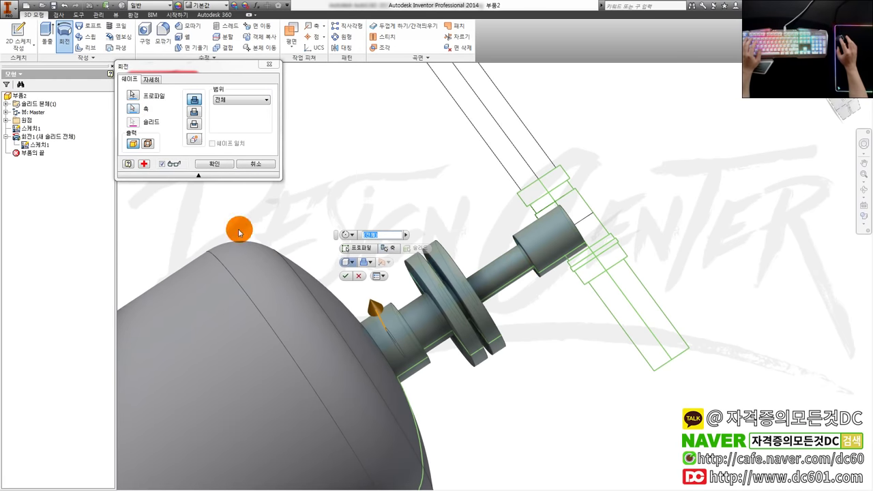
pyautogui.click(214, 164)
pyautogui.scroll(-3, 390, 289)
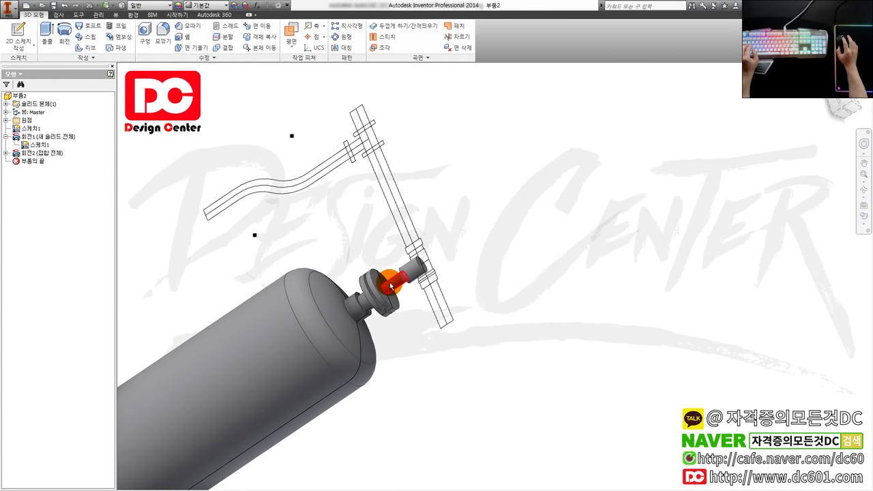
pyautogui.scroll(3, 390, 289)
pyautogui.press('f')
pyautogui.moveTo(406, 300); pyautogui.dragTo(406, 303, button='middle')
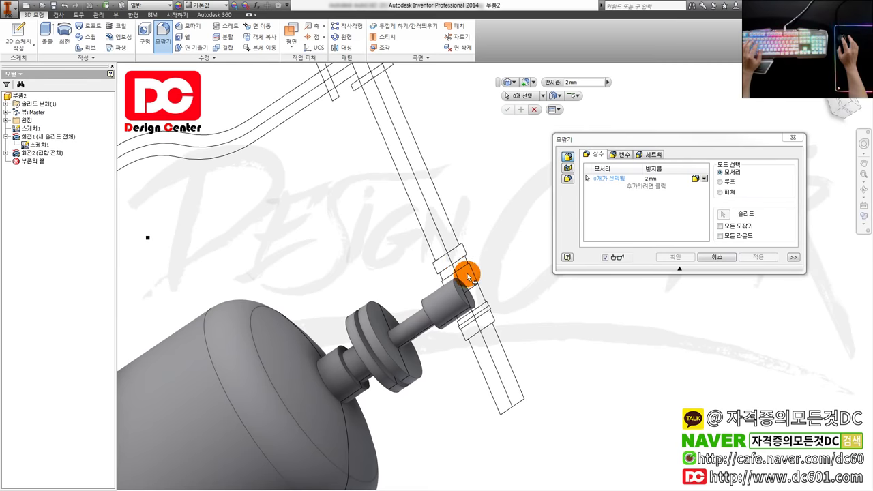
pyautogui.keyDown('shift'); pyautogui.moveTo(471, 268); pyautogui.dragTo(508, 263, button='middle'); pyautogui.keyUp('shift')
pyautogui.scroll(-3, 472, 230)
pyautogui.scroll(3, 477, 260)
pyautogui.press('Escape')
pyautogui.scroll(-2, 410, 222)
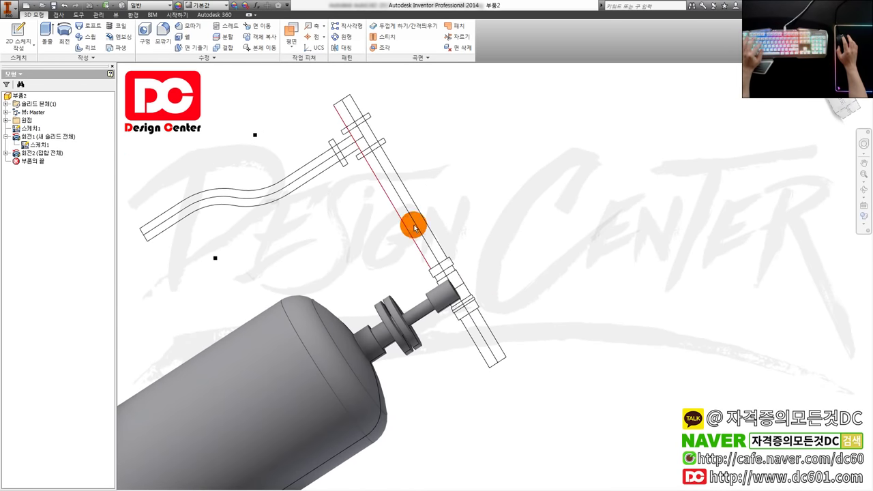
pyautogui.press('r')
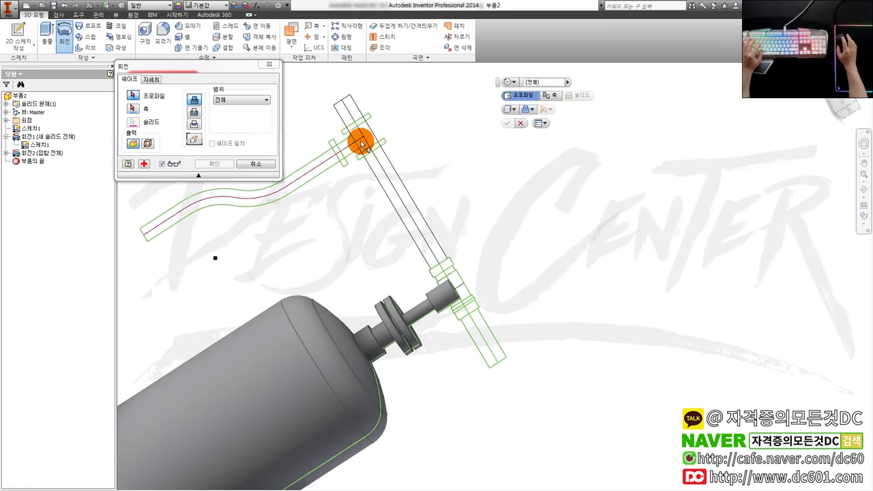
pyautogui.scroll(2, 362, 143)
pyautogui.scroll(3, 403, 175)
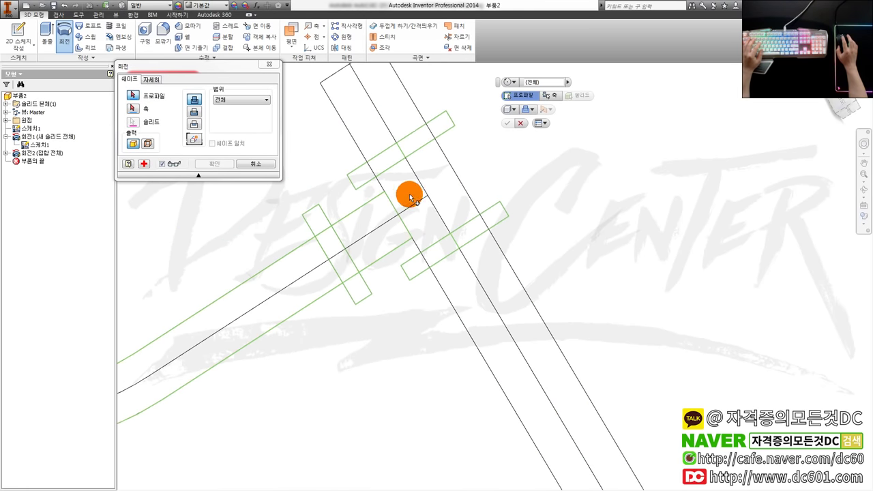
pyautogui.scroll(-2, 399, 133)
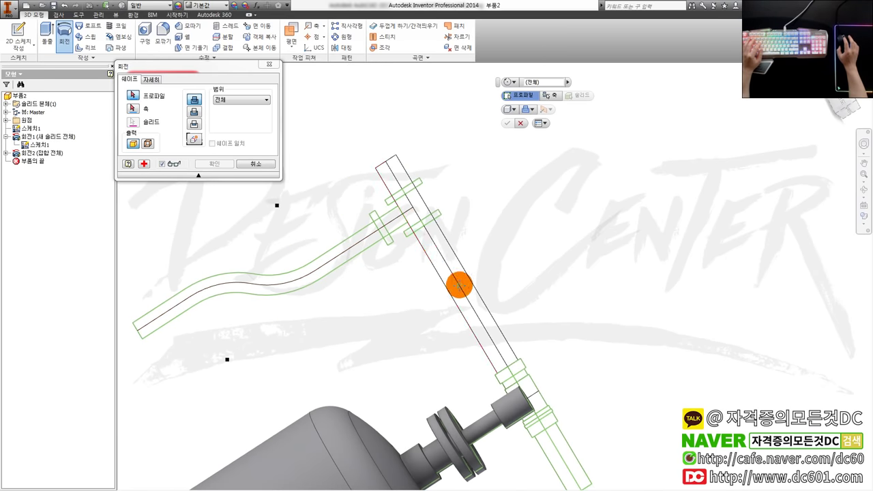
pyautogui.scroll(3, 505, 341)
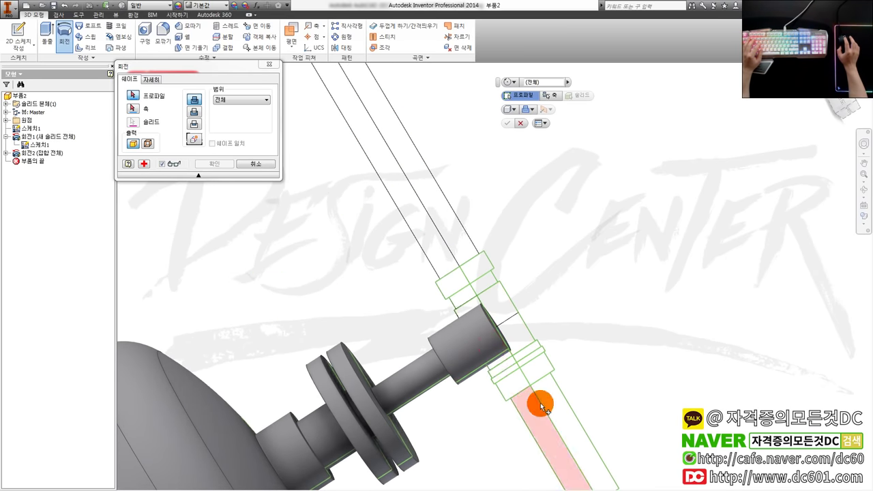
pyautogui.scroll(-3, 478, 320)
pyautogui.press('Escape')
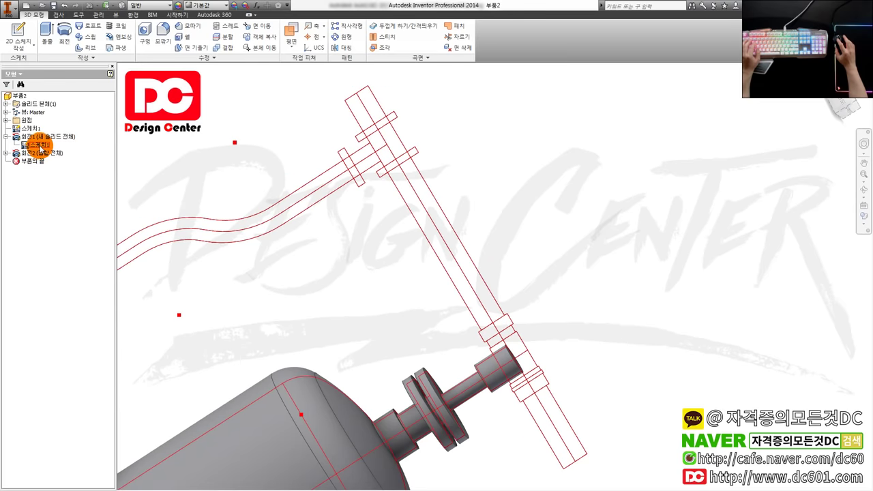
pyautogui.doubleClick(37, 132)
pyautogui.scroll(4, 449, 279)
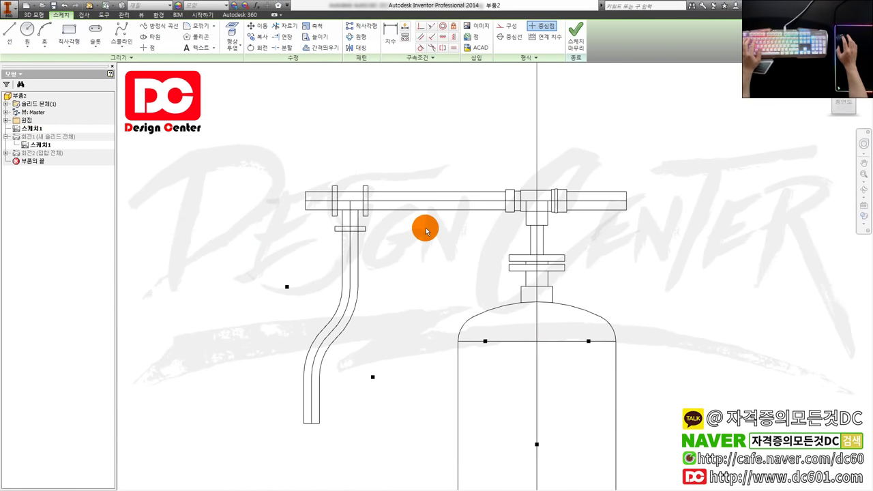
pyautogui.press('r')
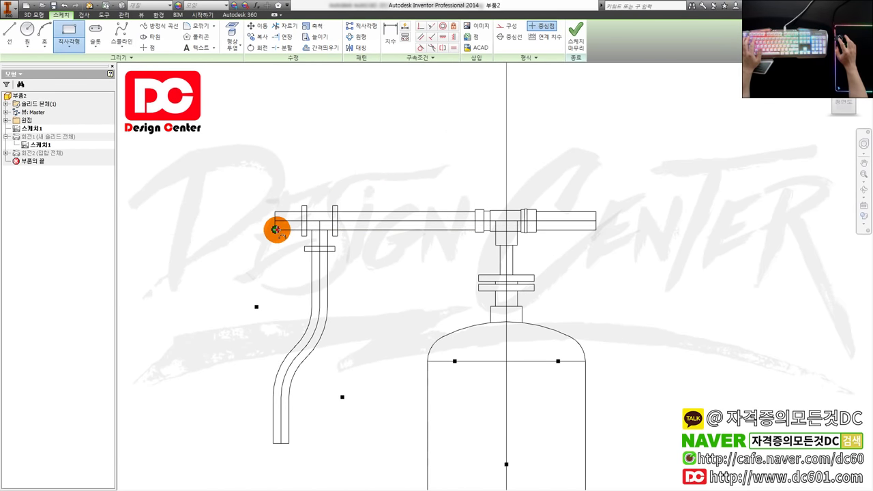
pyautogui.scroll(3, 437, 227)
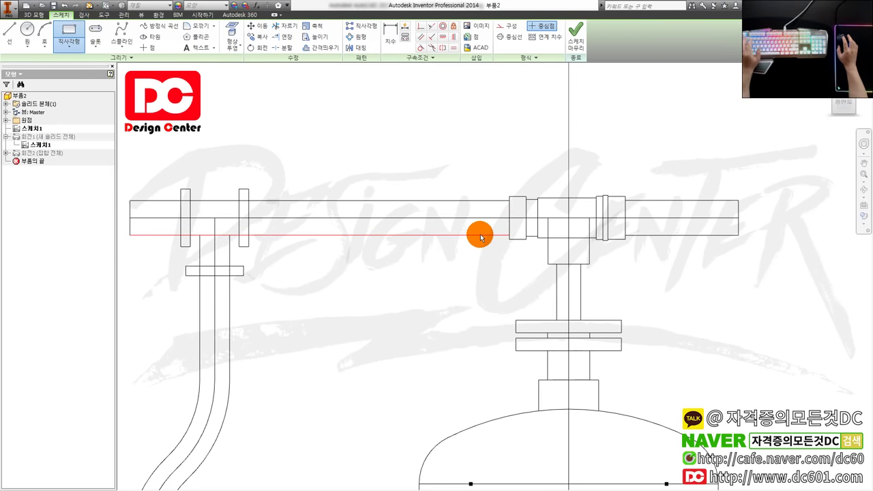
pyautogui.press('s')
pyautogui.press('r')
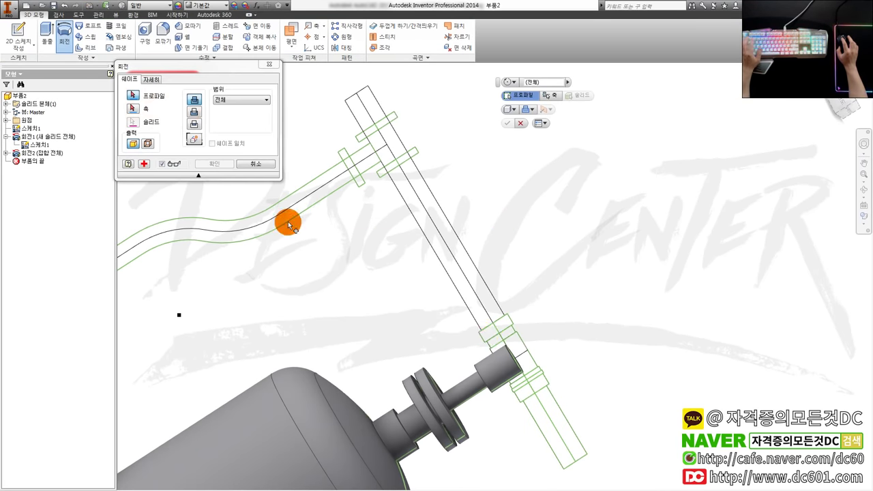
pyautogui.press('Escape')
# - Reopen the shared sketch, draw a rectangle over the header pipe's lower half from its free end to the first coupling, and finish the sketch
pyautogui.doubleClick(48, 147)
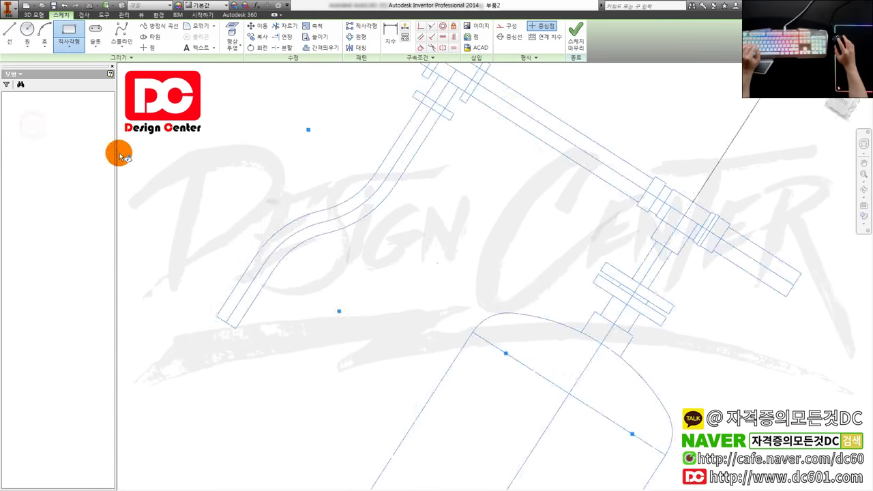
pyautogui.scroll(3, 400, 204)
pyautogui.press('r')
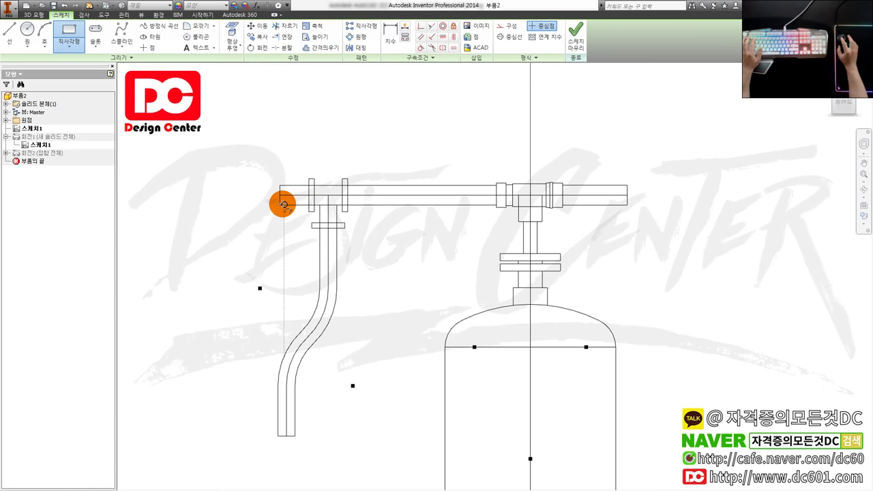
pyautogui.click(280, 205)
pyautogui.scroll(2, 484, 199)
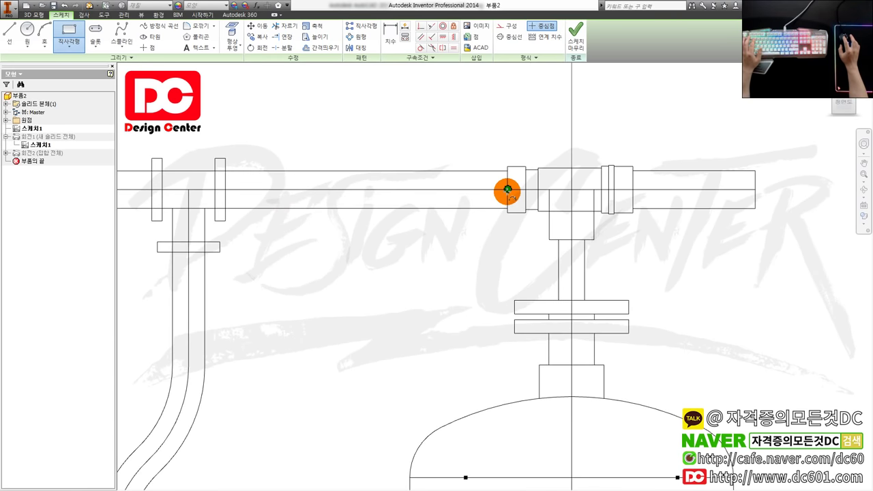
pyautogui.click(496, 195)
pyautogui.press('r')
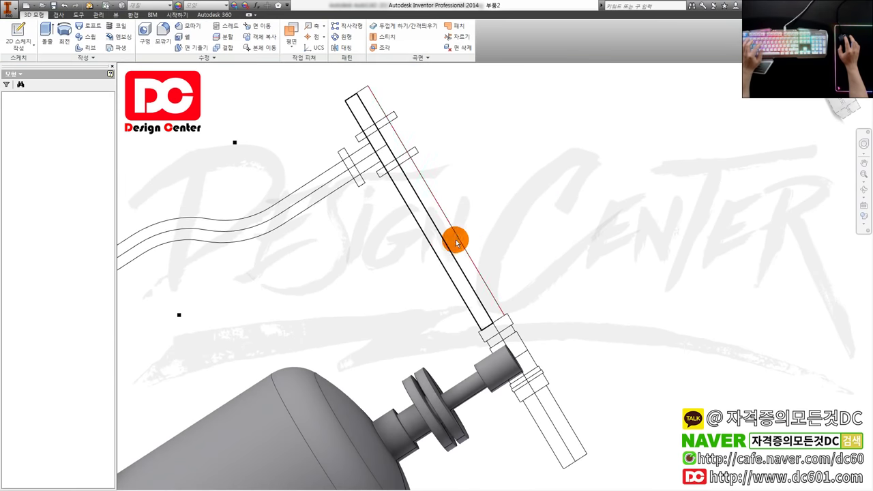
# - Revolve the half profiles of the header pipe, its flanges and couplings fully around the pipe's centreline, joined to the tank
pyautogui.press('r')
pyautogui.click(409, 214)
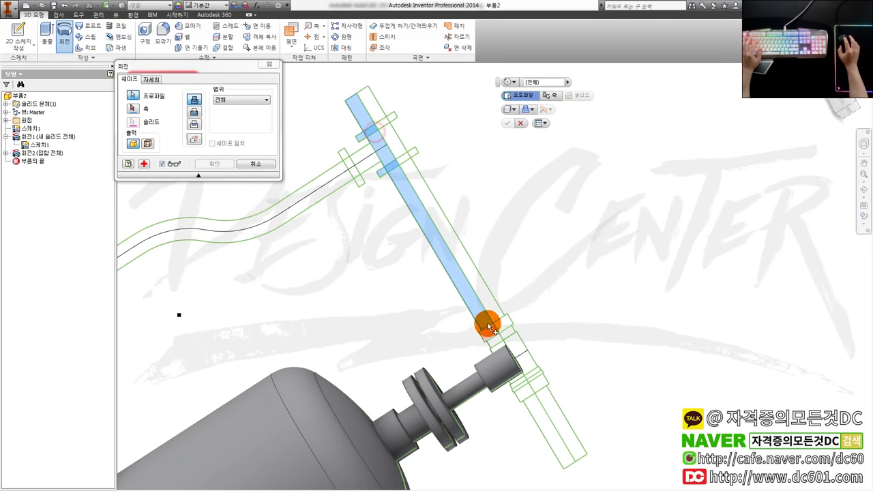
pyautogui.moveTo(517, 371); pyautogui.dragTo(496, 331, button='middle')
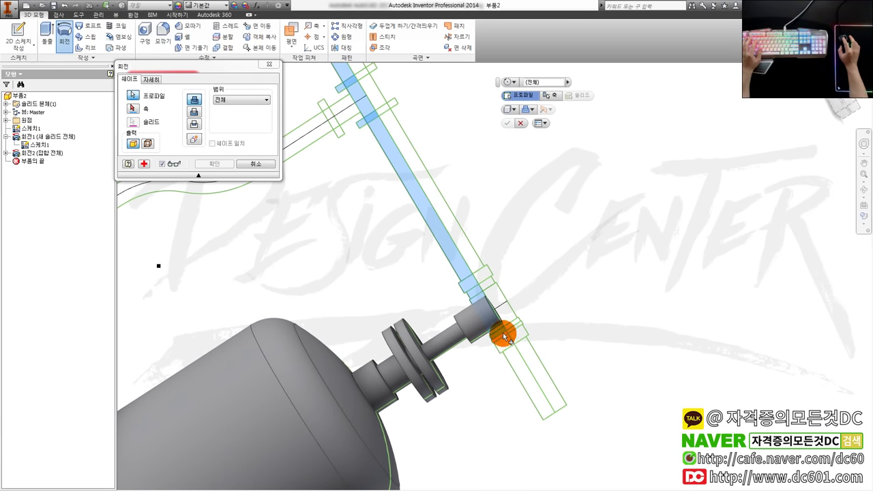
pyautogui.click(133, 109)
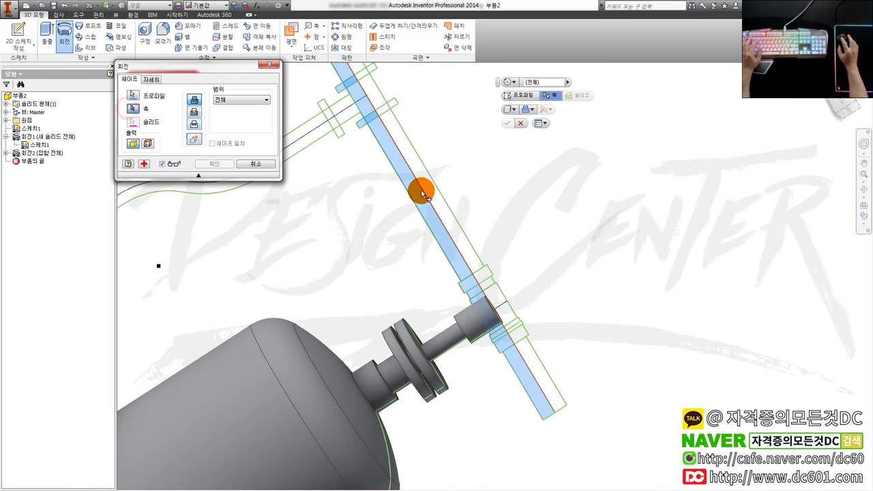
pyautogui.click(415, 197)
pyautogui.click(214, 164)
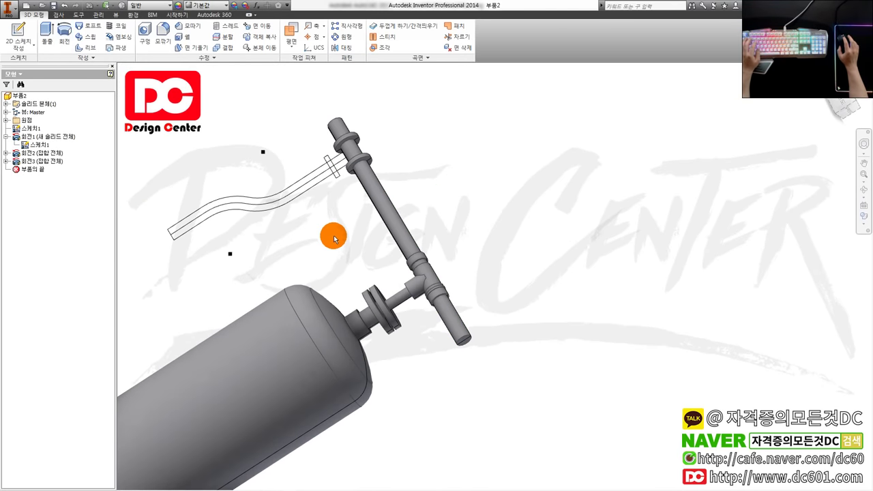
pyautogui.scroll(3, 385, 216)
pyautogui.press('r')
pyautogui.click(384, 218)
pyautogui.press('Escape')
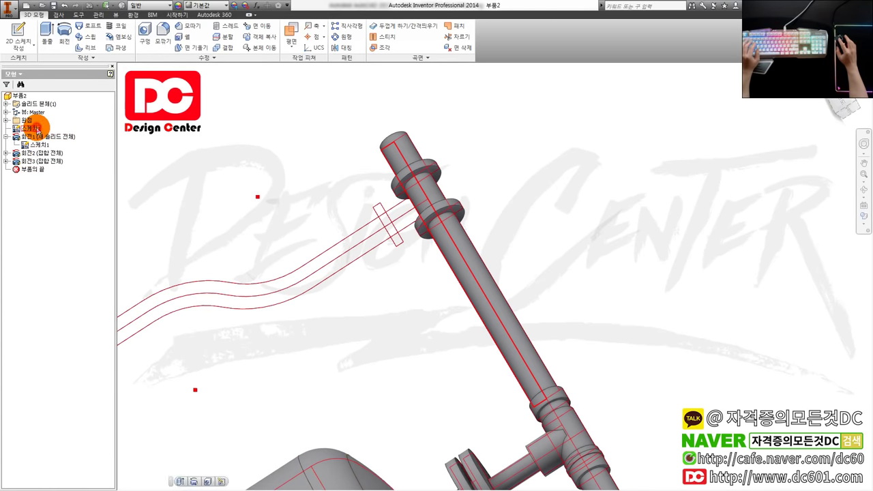
# - Reopen the shared sketch, split the lines where the branch flange meets the curved branch's centreline, and finish the sketch
pyautogui.doubleClick(39, 145)
pyautogui.scroll(3, 384, 237)
pyautogui.press('s')
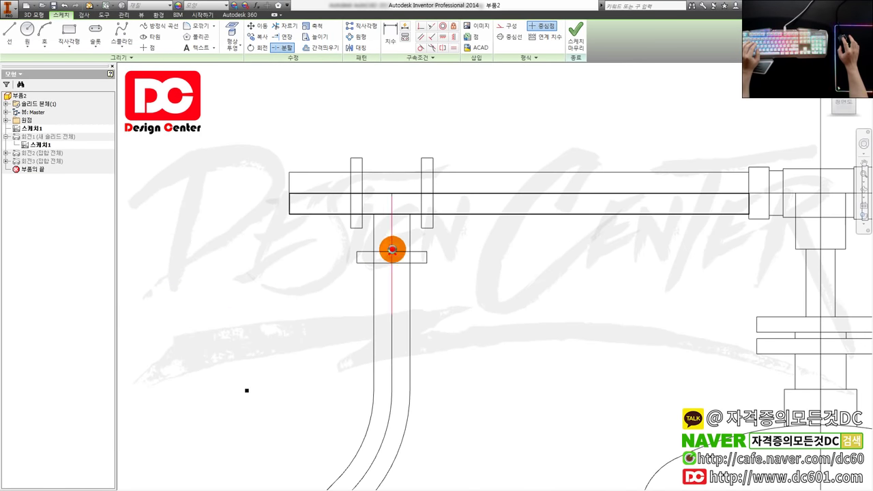
pyautogui.click(391, 264)
pyautogui.press('r')
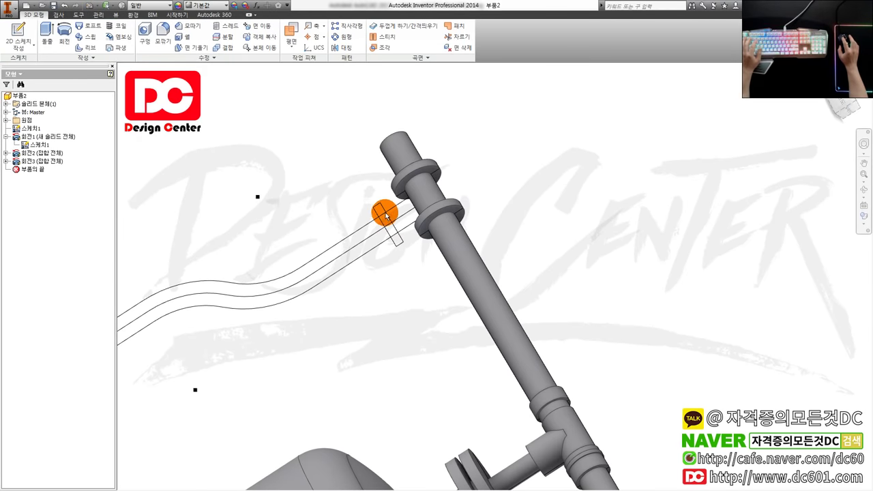
# - Revolve the branch flange's half profile fully around the branch centreline, joined to the model
pyautogui.press('r')
pyautogui.click(146, 114)
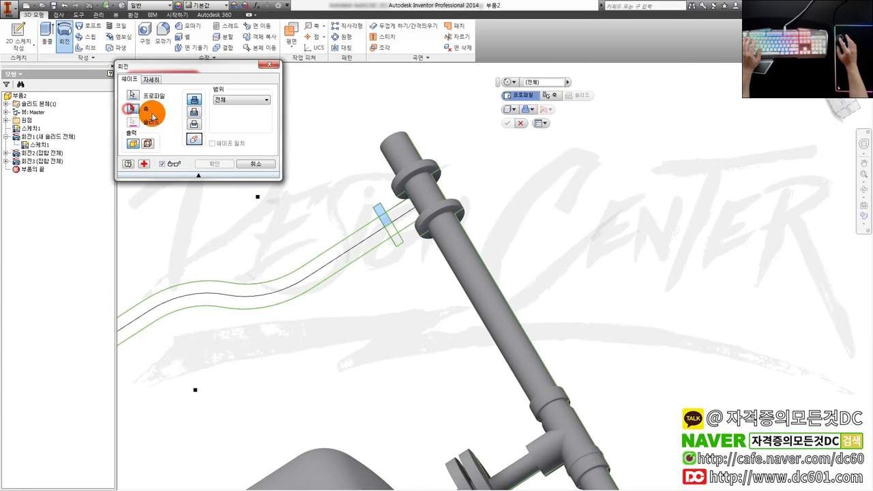
pyautogui.click(389, 225)
pyautogui.click(214, 163)
# - Edit the shared sketch to delete the curved branch pipe's outlines and end line, keeping only its centreline, and finish the sketch
pyautogui.scroll(-3, 359, 246)
pyautogui.moveTo(360, 247); pyautogui.dragTo(419, 242, button='middle')
pyautogui.scroll(3, 340, 263)
pyautogui.click(414, 309)
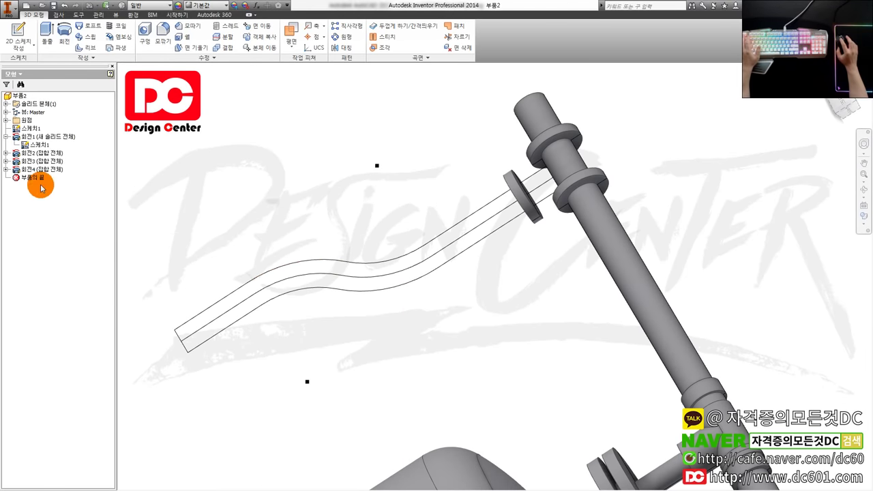
pyautogui.doubleClick(33, 144)
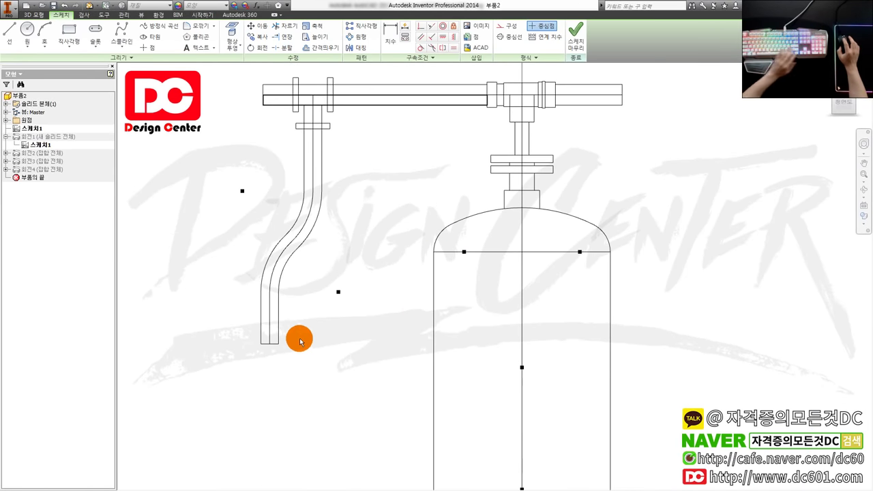
pyautogui.click(269, 308)
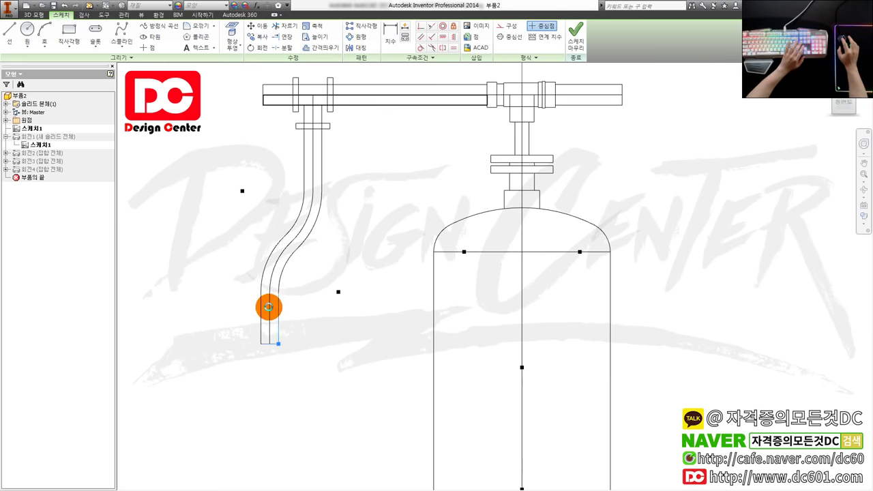
pyautogui.moveTo(266, 305); pyautogui.dragTo(276, 276)
pyautogui.press('Delete')
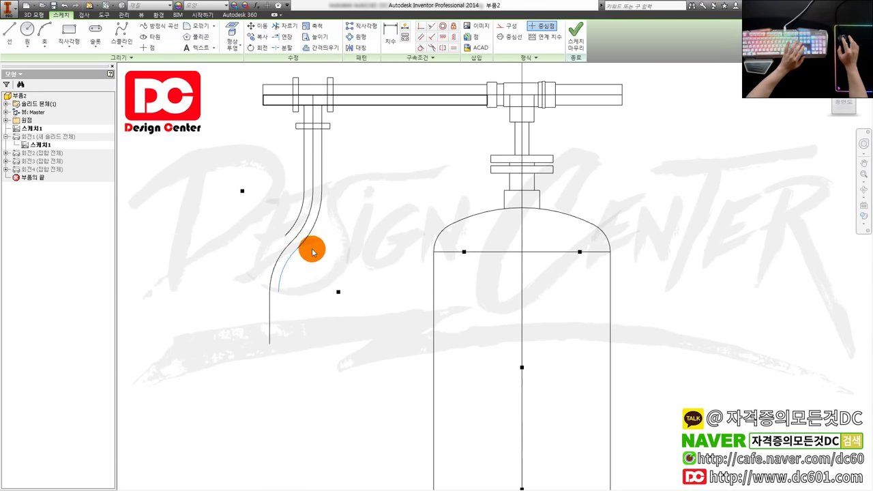
pyautogui.moveTo(310, 228)
pyautogui.mouseDown()
pyautogui.moveTo(300, 214)
pyautogui.moveTo(324, 181)
pyautogui.moveTo(296, 178)
pyautogui.moveTo(318, 185)
pyautogui.mouseUp()
pyautogui.press('Delete')
pyautogui.press('Delete')
pyautogui.scroll(-3, 335, 239)
pyautogui.press('s')
# - Try to place a work plane at the free end of the curved branch's centreline
pyautogui.moveTo(345, 258); pyautogui.dragTo(396, 232, button='middle')
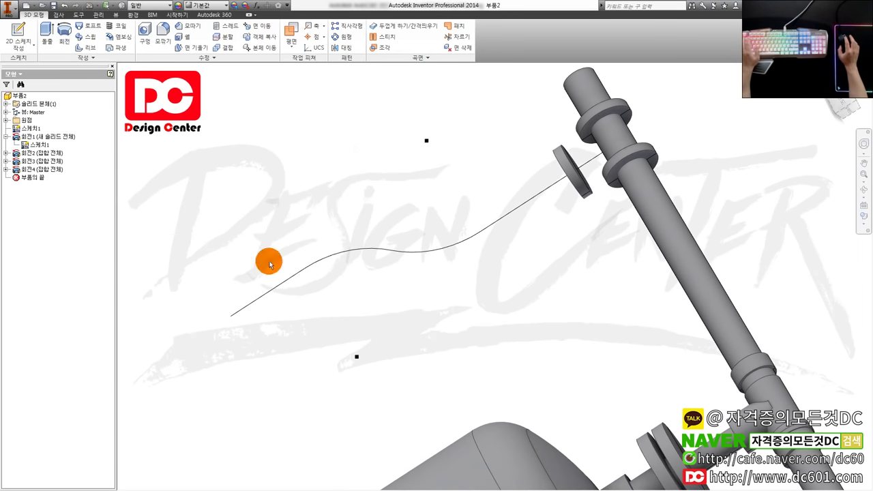
pyautogui.click(295, 56)
pyautogui.click(303, 289)
pyautogui.click(236, 326)
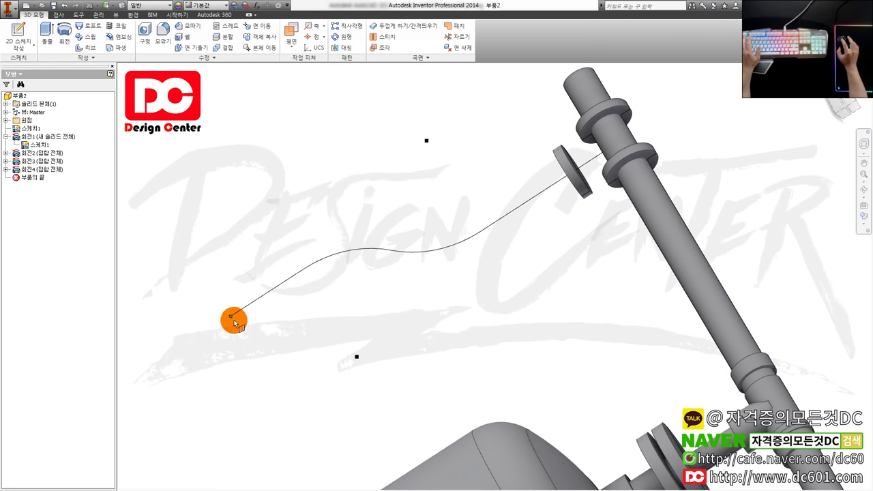
pyautogui.scroll(-3, 243, 326)
pyautogui.keyDown('shift'); pyautogui.moveTo(271, 337); pyautogui.dragTo(365, 303, button='middle'); pyautogui.keyUp('shift')
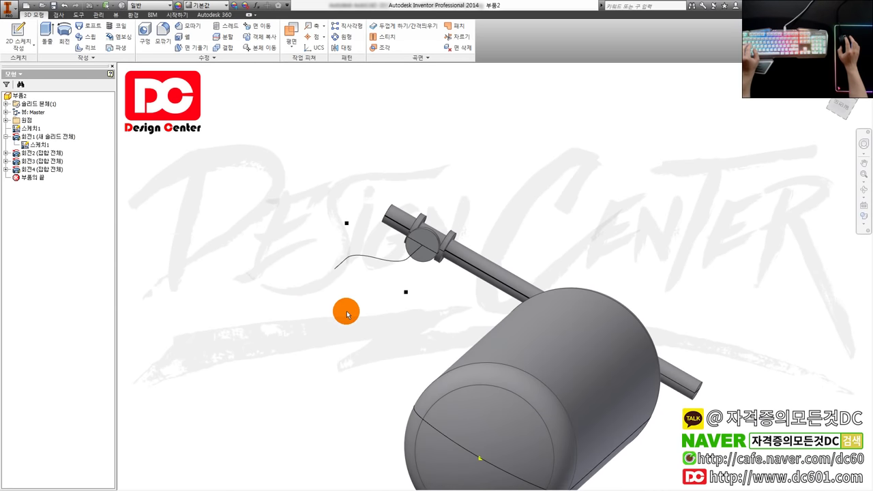
pyautogui.scroll(3, 341, 280)
pyautogui.click(290, 49)
pyautogui.click(316, 296)
pyautogui.click(335, 248)
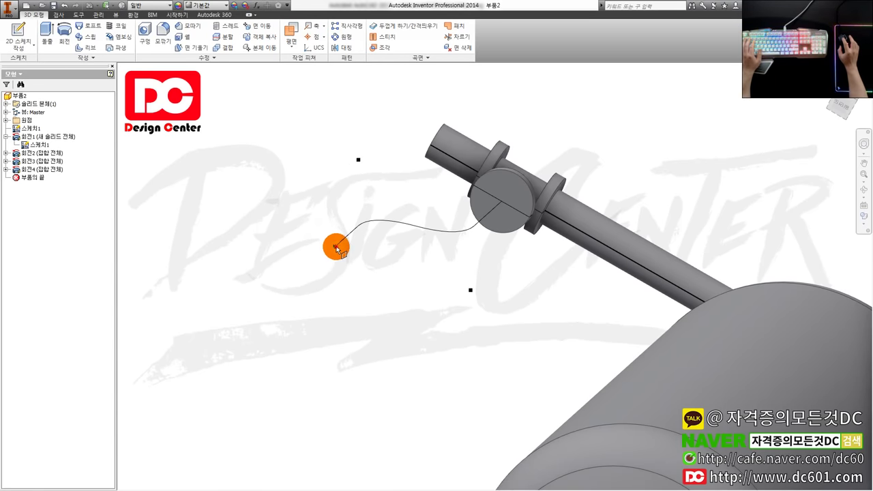
# - Create a work plane perpendicular to the curved branch's centreline at its free end
pyautogui.scroll(-3, 334, 251)
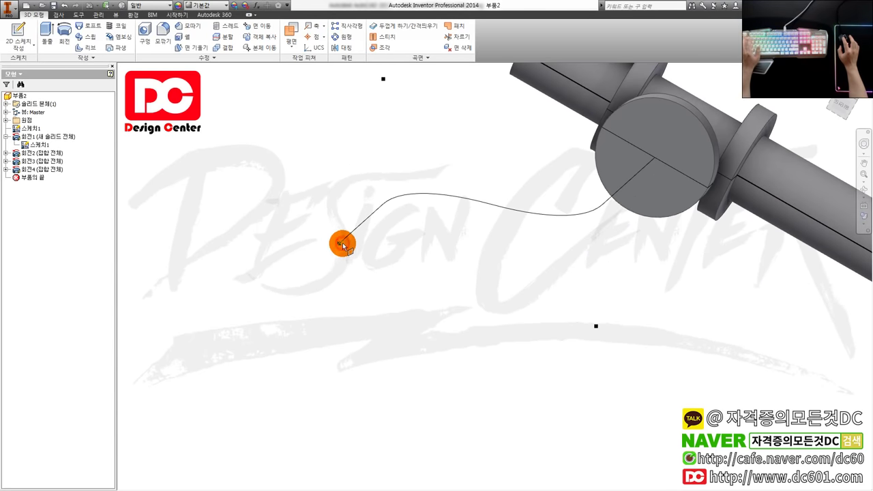
pyautogui.click(292, 44)
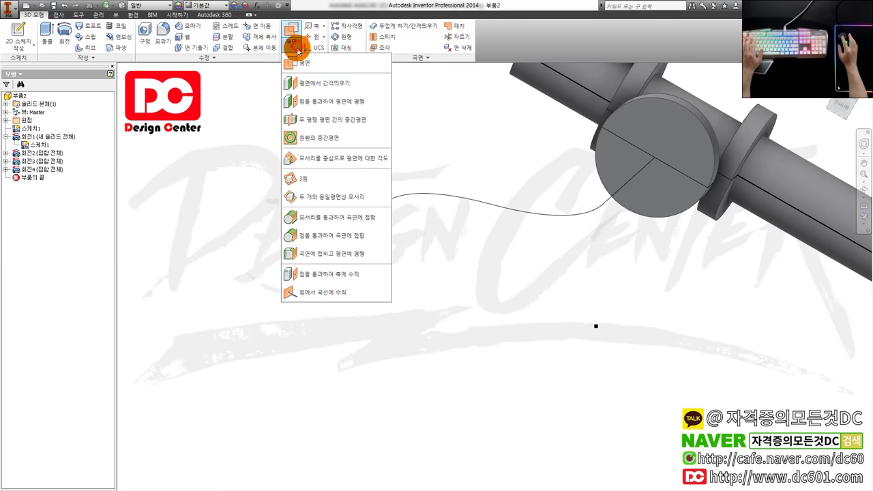
pyautogui.click(304, 80)
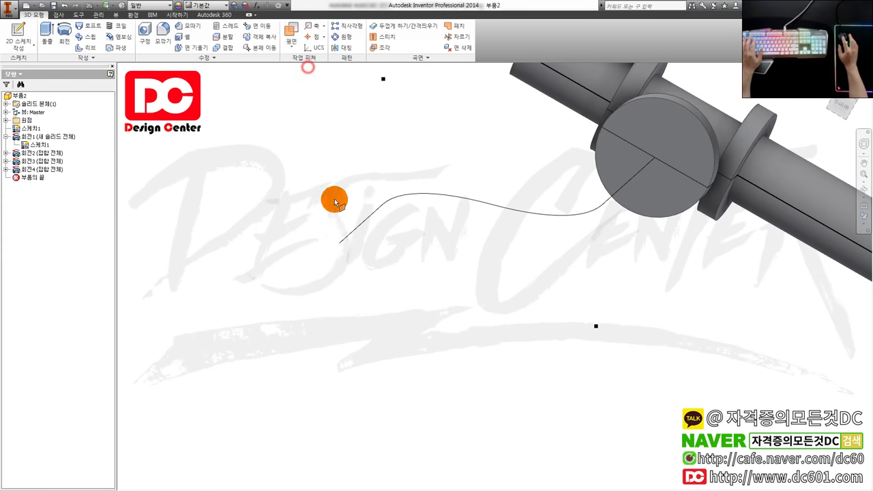
pyautogui.click(340, 246)
# - Start a sketch on the new work plane and draw a circle about 257 mm in diameter centred on the branch centreline's end
pyautogui.scroll(3, 345, 256)
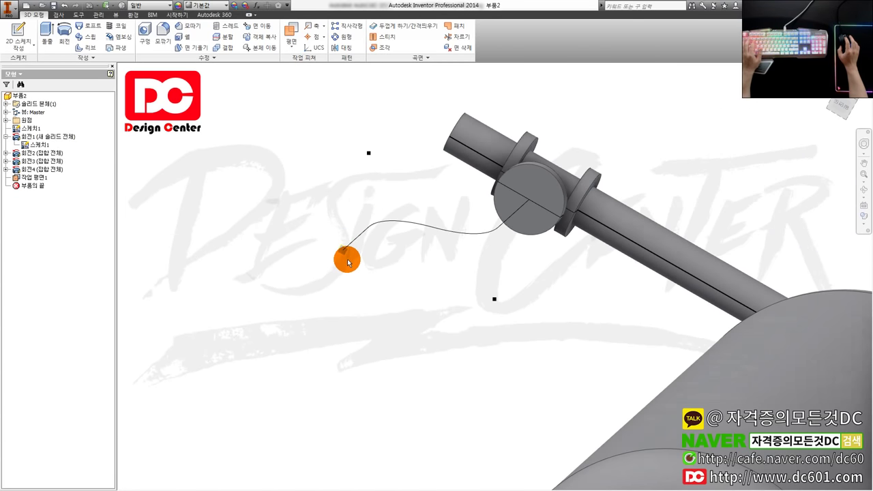
pyautogui.press('s')
pyautogui.scroll(3, 253, 250)
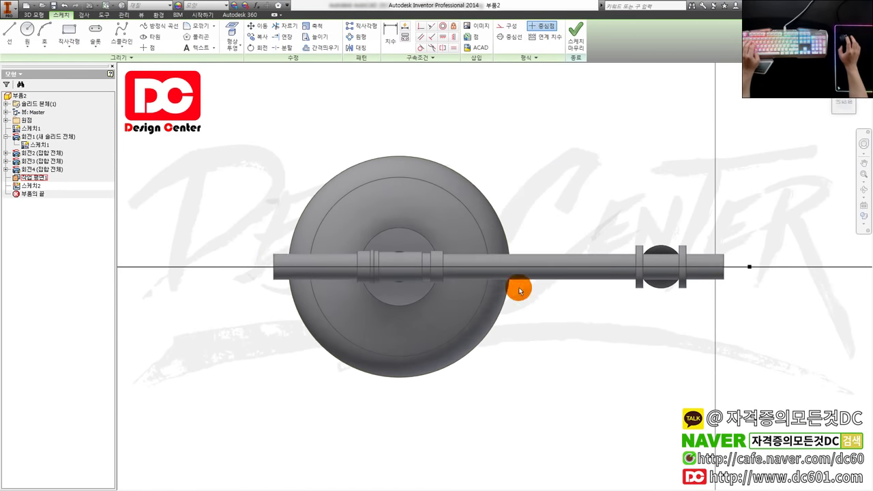
pyautogui.moveTo(650, 289); pyautogui.dragTo(341, 282, button='middle')
pyautogui.click(406, 260)
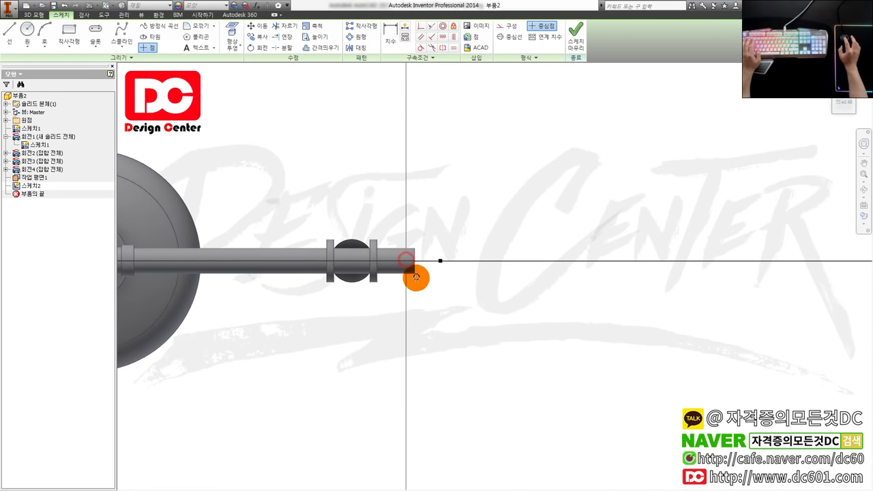
pyautogui.press('Escape')
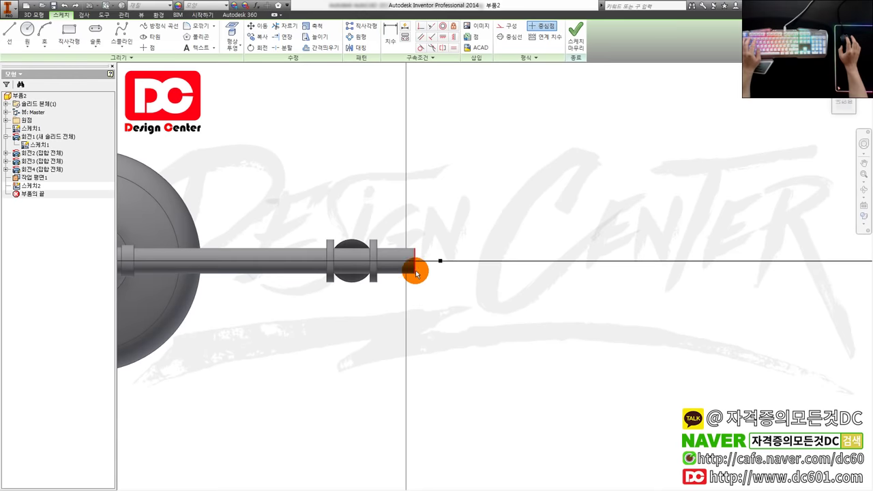
pyautogui.scroll(-3, 410, 273)
pyautogui.click(395, 252)
pyautogui.click(443, 284)
# - Set the circle's diameter to 100 mm and finish the sketch
pyautogui.press('d')
pyautogui.click(450, 230)
pyautogui.click(521, 229)
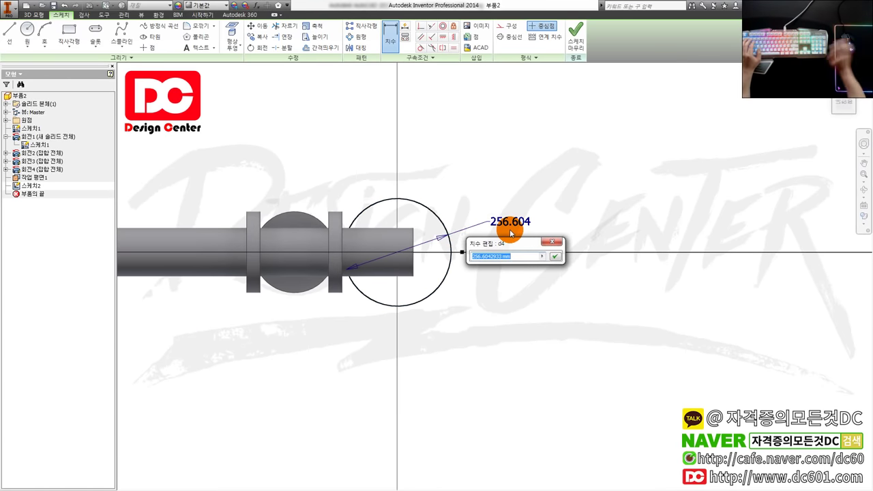
pyautogui.write('100')
pyautogui.press('Return')
pyautogui.scroll(3, 489, 237)
pyautogui.press('s')
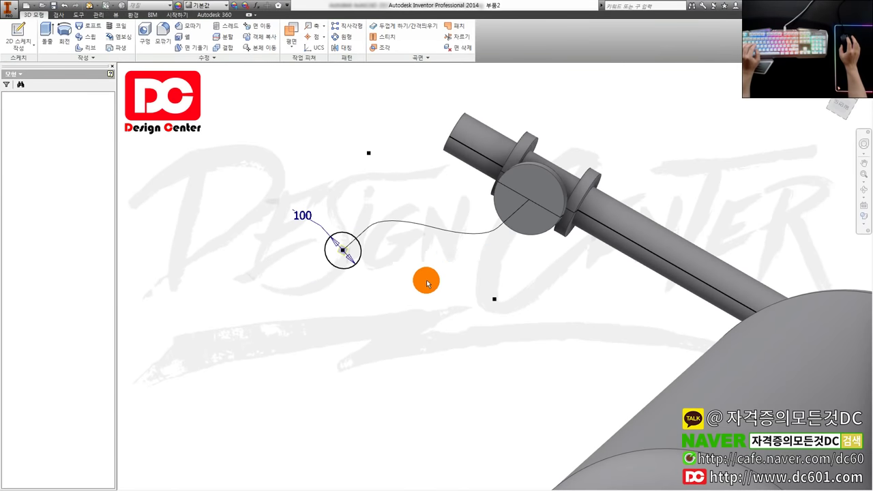
# - Sweep the 100 mm circle along the curved branch's centreline up to the branch flange
pyautogui.scroll(3, 434, 282)
pyautogui.keyDown('shift'); pyautogui.moveTo(434, 282); pyautogui.dragTo(375, 328, button='middle'); pyautogui.keyUp('shift')
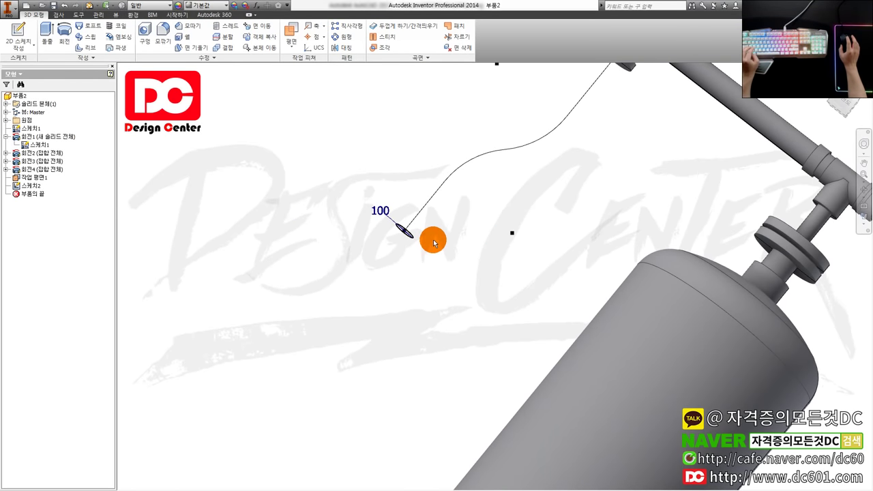
pyautogui.hotkey('ctrl', 'shift', 's')
pyautogui.moveTo(432, 236)
pyautogui.keyDown('shift'); pyautogui.mouseDown(button='middle')
pyautogui.moveTo(415, 226)
pyautogui.moveTo(401, 273)
pyautogui.mouseUp(button='middle'); pyautogui.keyUp('shift')
pyautogui.scroll(-3, 417, 220)
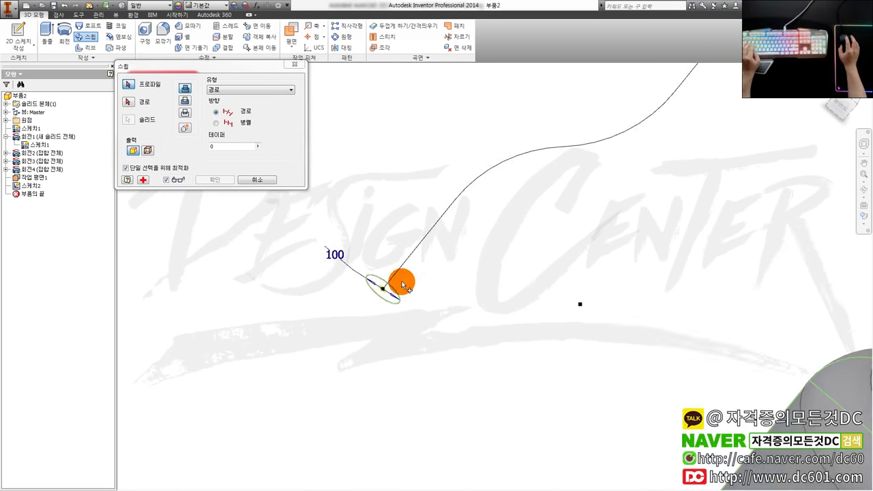
pyautogui.click(394, 294)
pyautogui.click(128, 101)
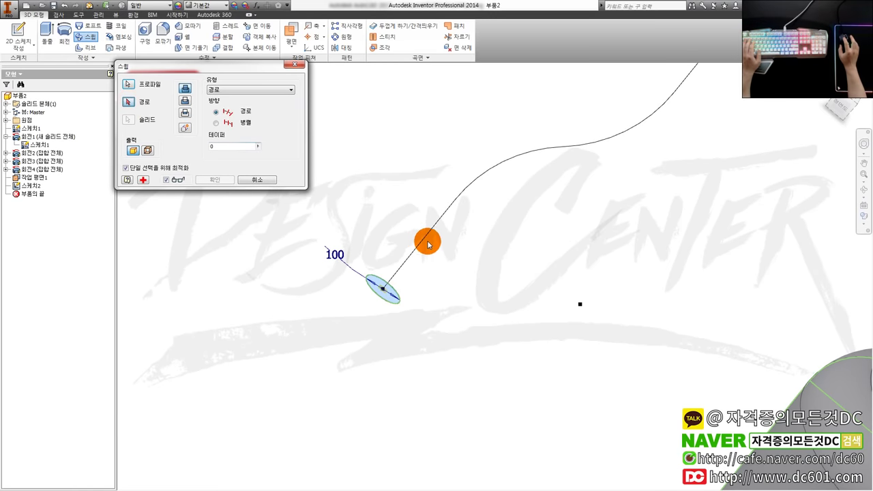
pyautogui.click(128, 101)
pyautogui.click(435, 226)
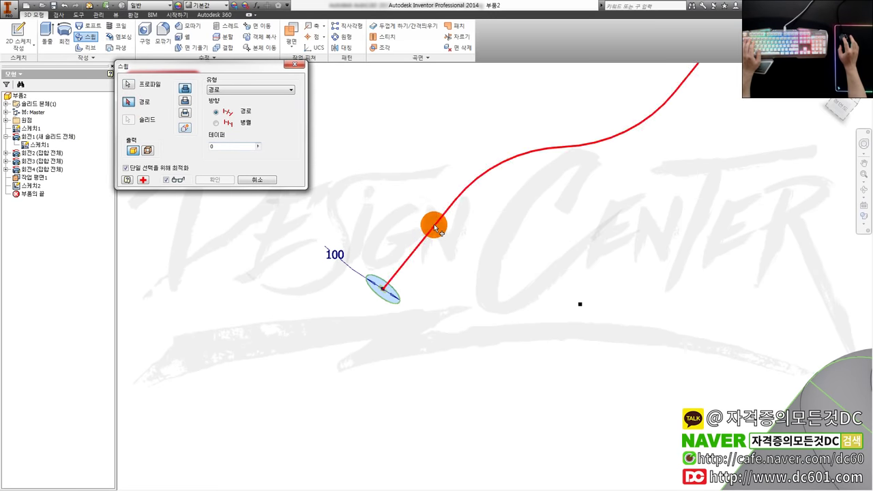
pyautogui.scroll(-3, 432, 260)
pyautogui.scroll(2, 539, 188)
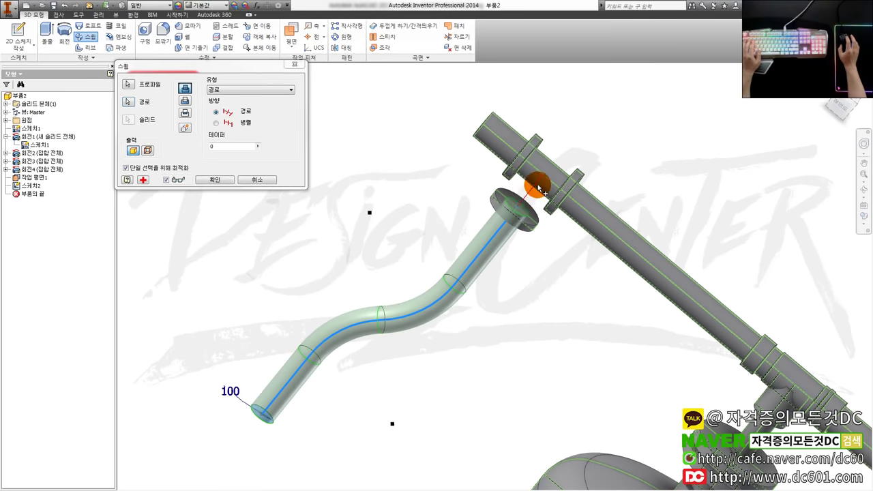
pyautogui.click(530, 193)
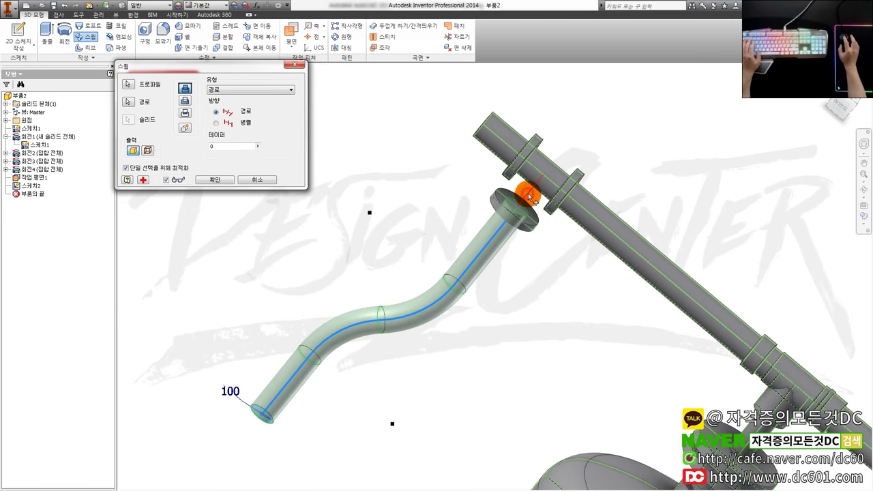
pyautogui.click(215, 180)
# - Hide the imported tank and pipe profile sketch, 스케치1
pyautogui.scroll(3, 477, 310)
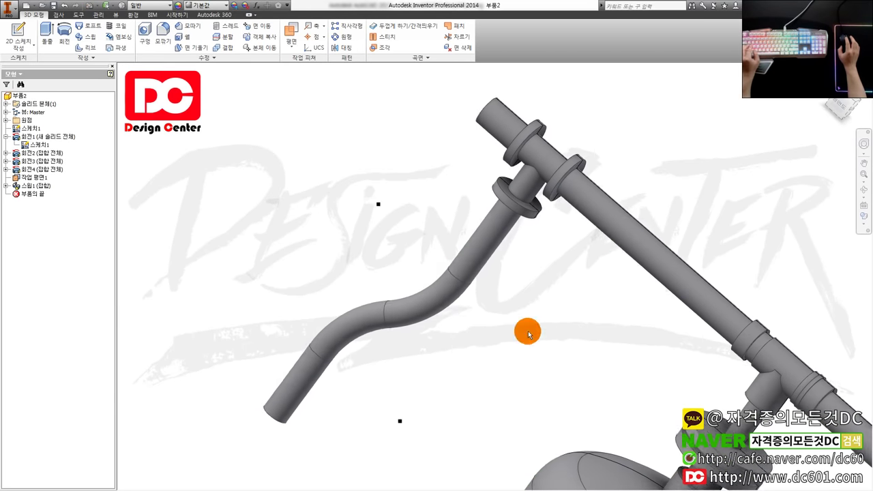
pyautogui.scroll(-2, 519, 334)
pyautogui.scroll(3, 497, 312)
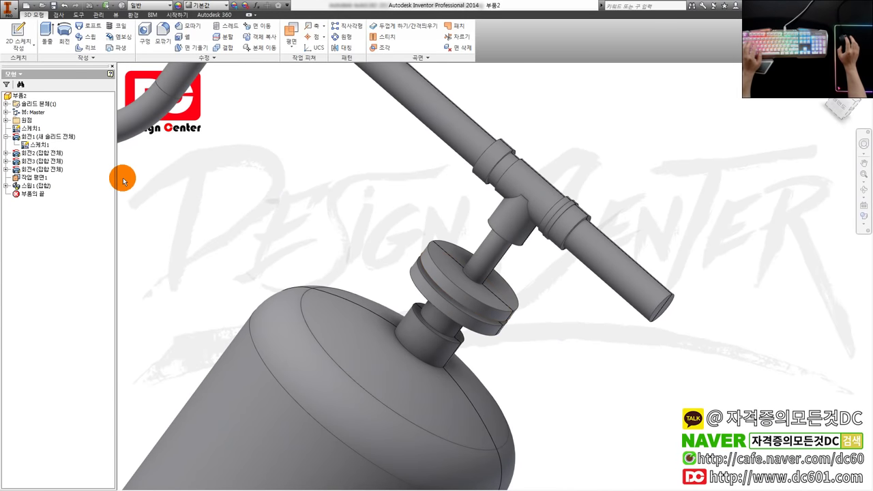
pyautogui.rightClick(28, 129)
pyautogui.click(387, 219)
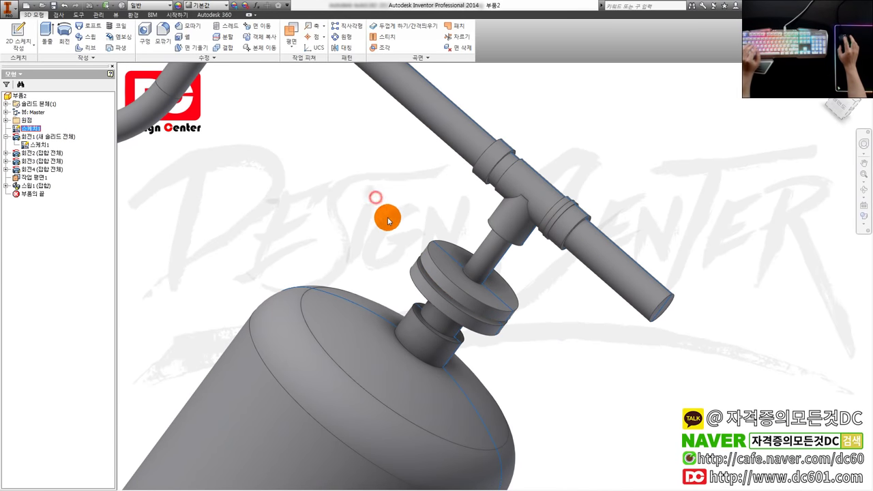
pyautogui.scroll(-2, 379, 218)
pyautogui.hotkey('shift', 's')
pyautogui.click(254, 179)
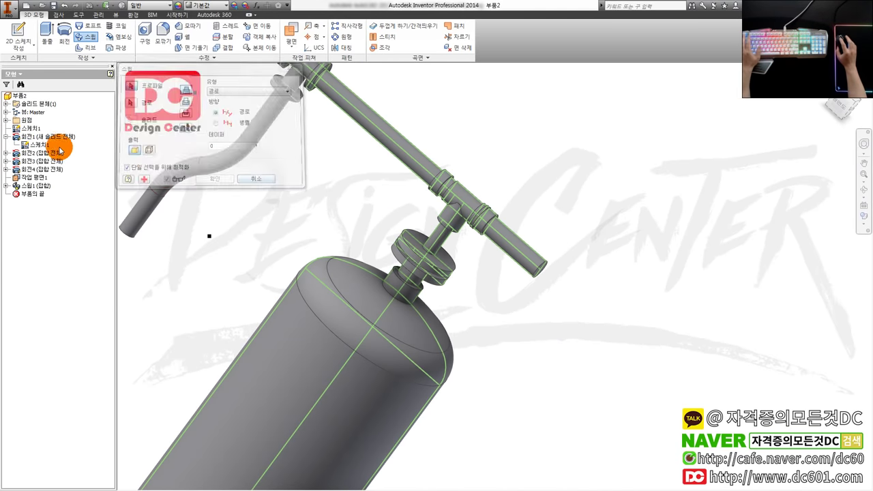
pyautogui.rightClick(29, 130)
pyautogui.click(377, 227)
pyautogui.keyDown('shift'); pyautogui.moveTo(378, 227); pyautogui.dragTo(423, 250, button='middle'); pyautogui.keyUp('shift')
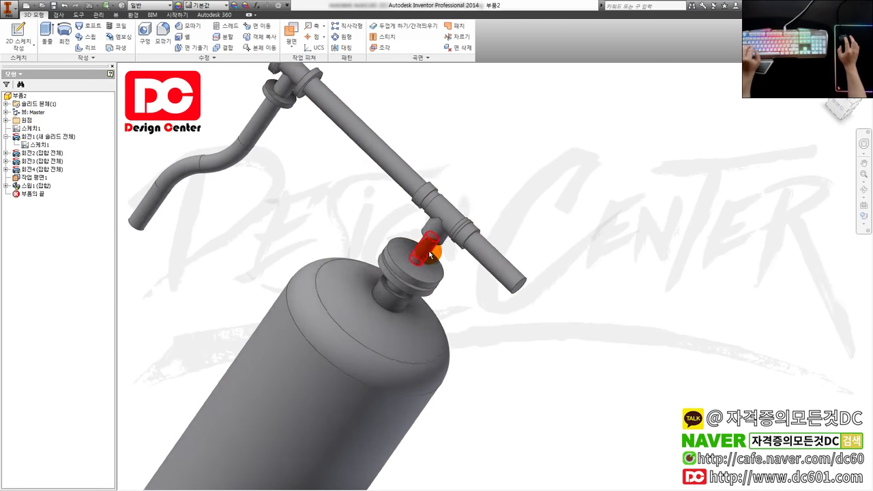
# - Set up a 5 mm fillet on the upper flange disc's two rims and the lower disc's upper rim above the tank
pyautogui.scroll(3, 430, 251)
pyautogui.press('f')
pyautogui.click(365, 281)
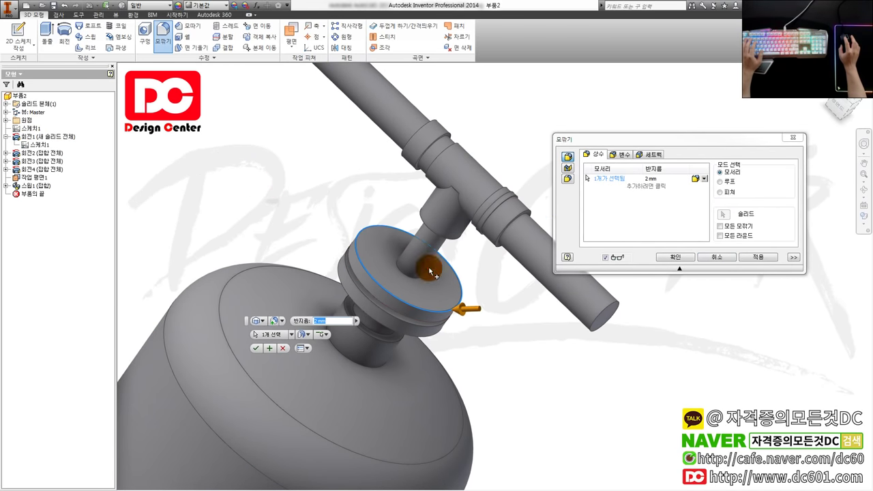
pyautogui.scroll(3, 405, 268)
pyautogui.click(660, 181)
pyautogui.write('5')
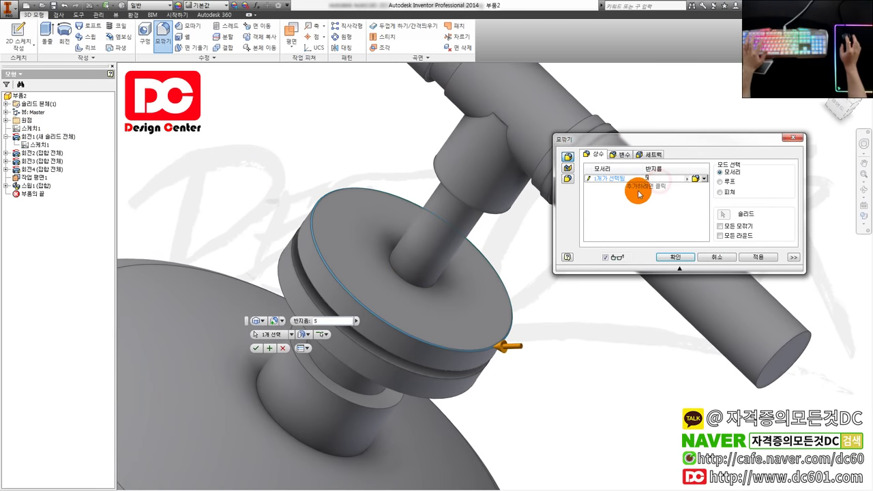
pyautogui.click(305, 277)
pyautogui.click(293, 283)
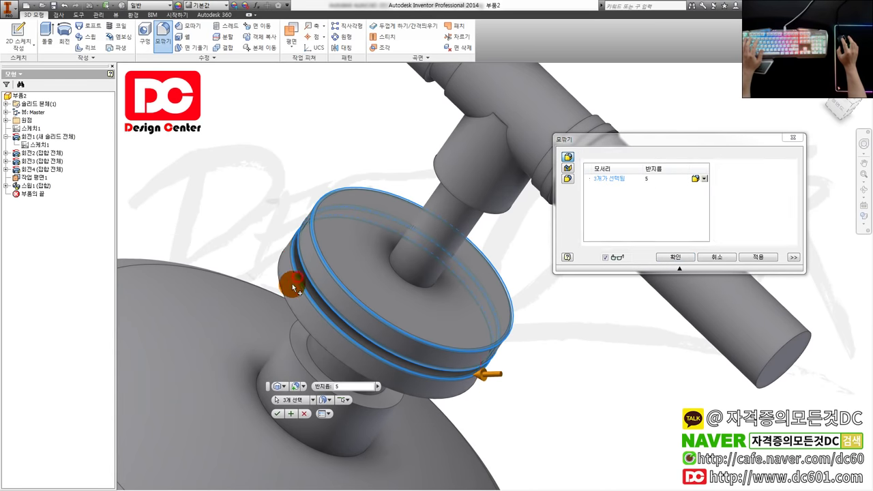
# - Add the lower disc's bottom rim and the nozzle collar's top and base edges to the fillet and apply it
pyautogui.scroll(-3, 297, 296)
pyautogui.keyDown('shift'); pyautogui.moveTo(299, 296); pyautogui.dragTo(318, 291, button='middle'); pyautogui.keyUp('shift')
pyautogui.scroll(2, 362, 256)
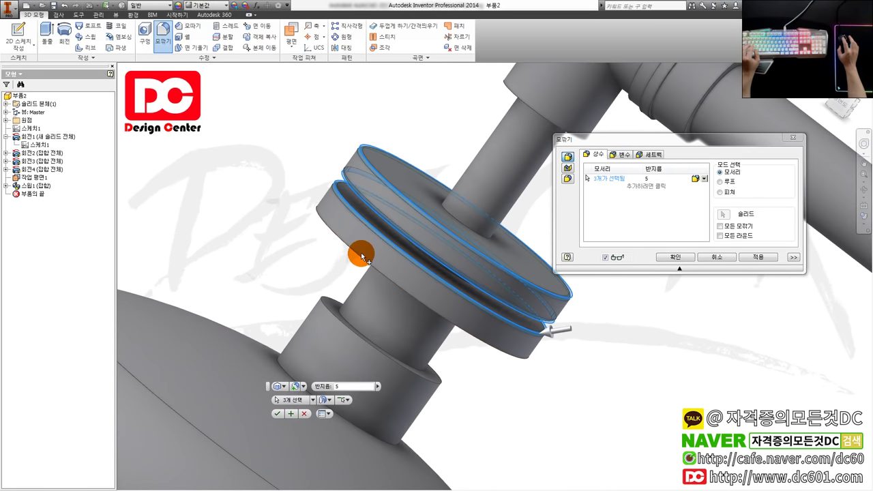
pyautogui.click(360, 258)
pyautogui.click(333, 317)
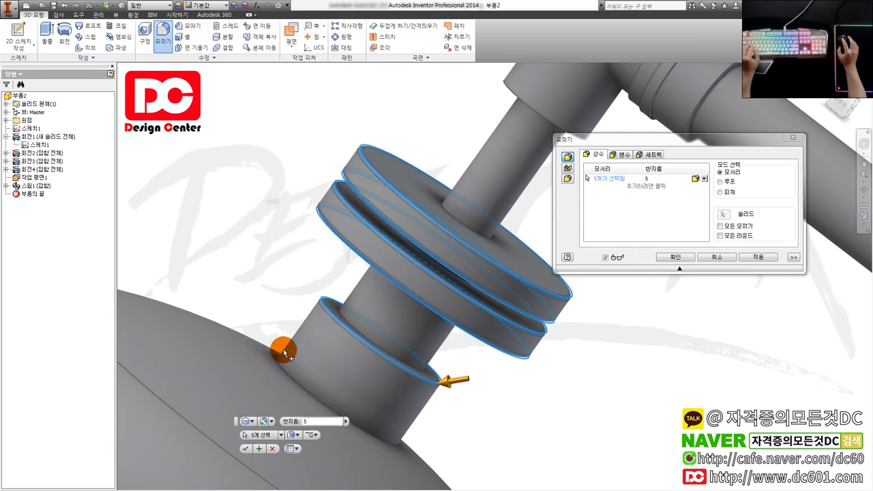
pyautogui.click(284, 374)
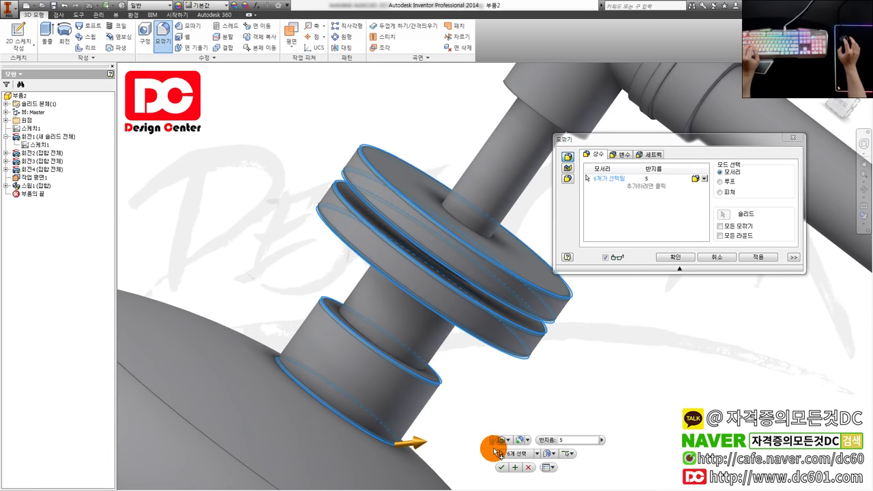
pyautogui.click(506, 471)
pyautogui.scroll(-6, 487, 421)
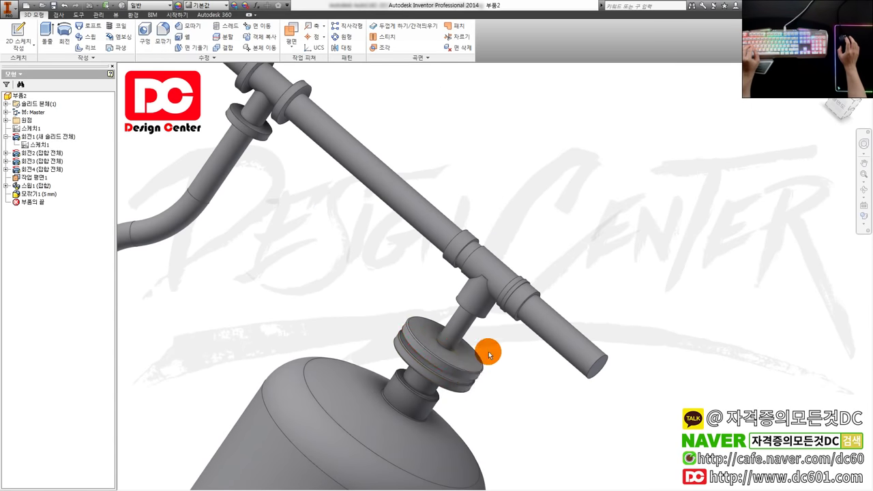
# - Hide the work plane at the curved branch's free end
pyautogui.keyDown('shift'); pyautogui.moveTo(475, 352); pyautogui.dragTo(520, 348, button='middle'); pyautogui.keyUp('shift')
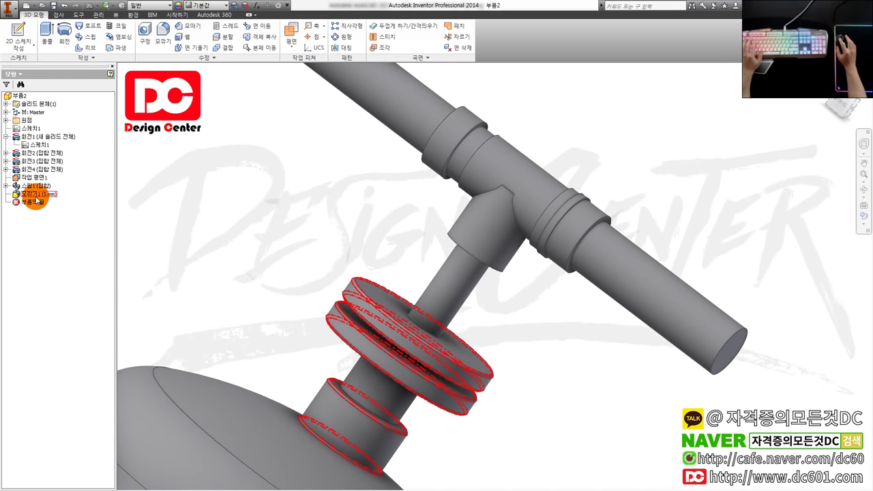
pyautogui.scroll(-5, 409, 335)
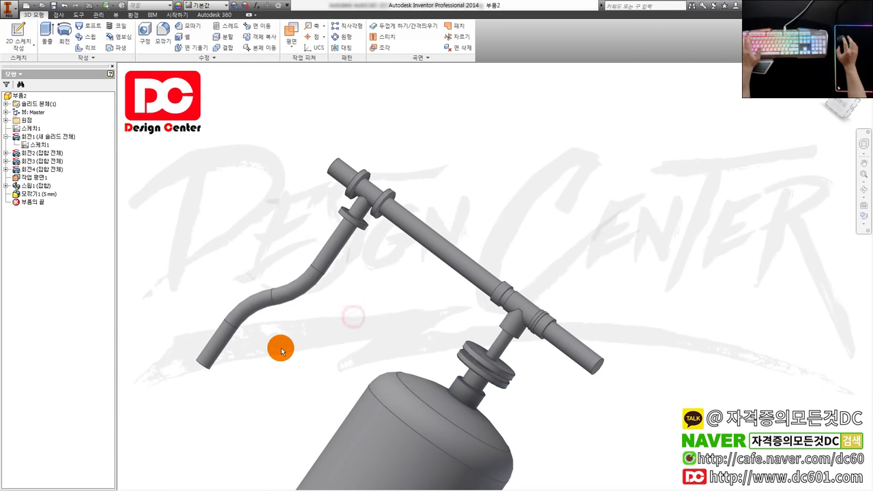
pyautogui.scroll(2, 394, 347)
pyautogui.keyDown('shift'); pyautogui.moveTo(394, 347); pyautogui.dragTo(416, 335, button='middle'); pyautogui.keyUp('shift')
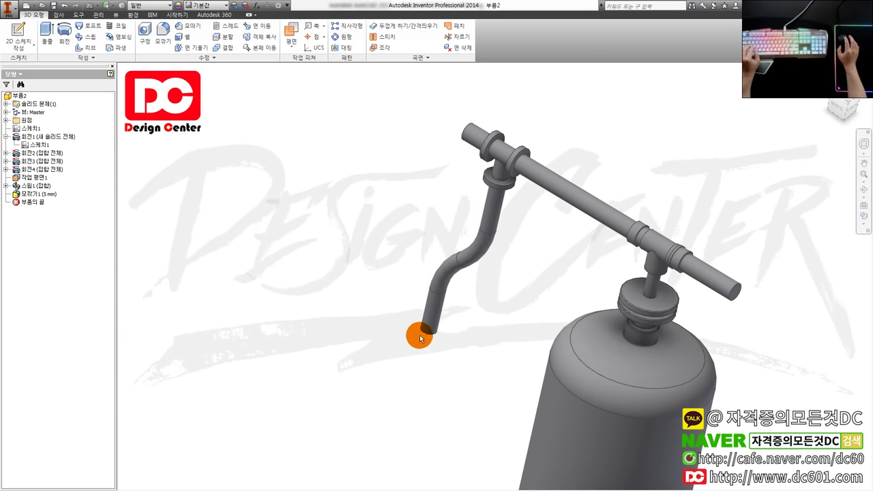
pyautogui.scroll(3, 451, 358)
pyautogui.scroll(-3, 451, 358)
pyautogui.keyDown('shift'); pyautogui.moveTo(517, 308); pyautogui.dragTo(400, 380, button='middle'); pyautogui.keyUp('shift')
pyautogui.scroll(3, 400, 375)
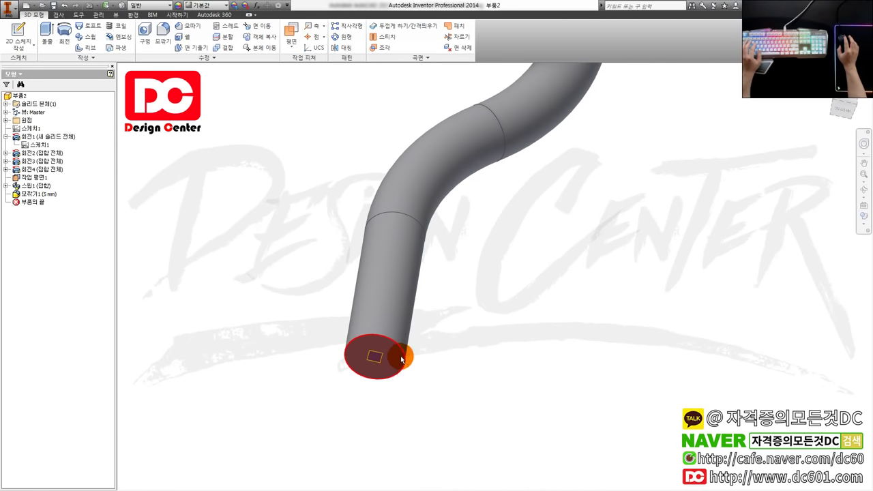
pyautogui.rightClick(27, 179)
pyautogui.press('v')
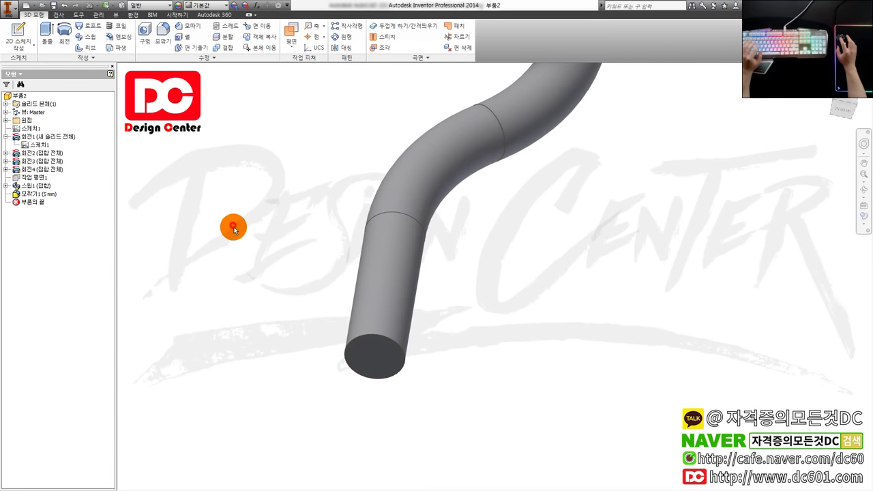
# - Create a sketch on the curved branch pipe's free end face and finish it with only the face's projected outline
pyautogui.scroll(-3, 266, 281)
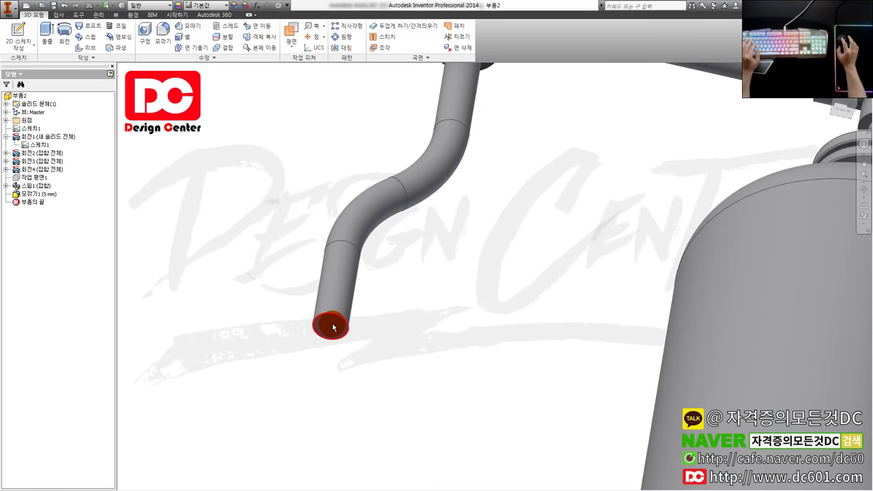
pyautogui.press('s')
pyautogui.press('s')
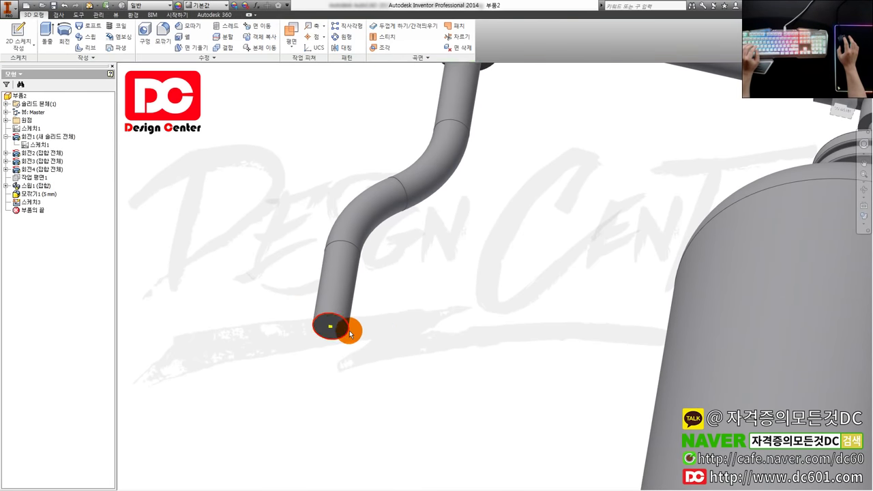
# - Start a 3D sketch and draw a short line downward from the centre of the curved branch's end face
pyautogui.scroll(-3, 351, 333)
pyautogui.click(33, 48)
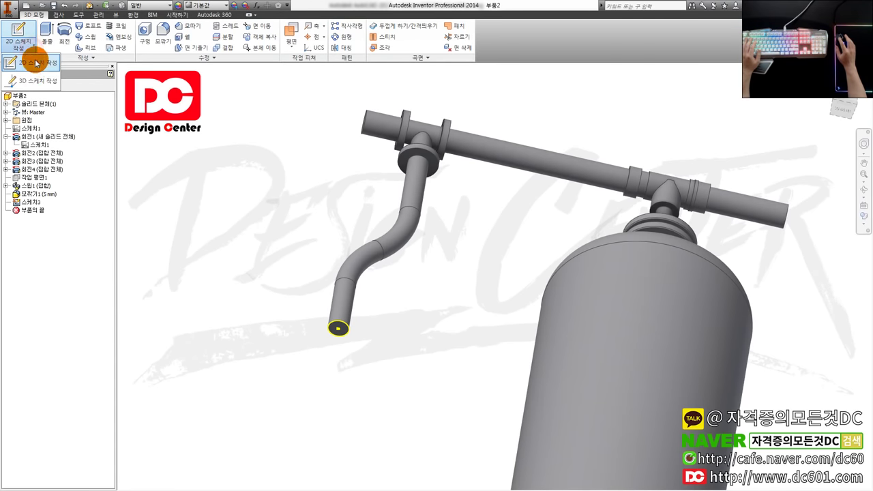
pyautogui.click(31, 83)
pyautogui.click(9, 34)
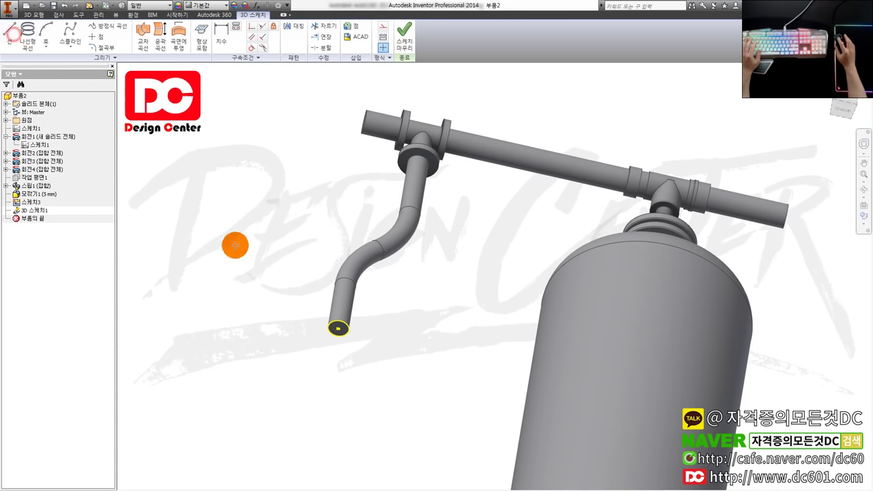
pyautogui.scroll(3, 369, 348)
pyautogui.scroll(2, 305, 307)
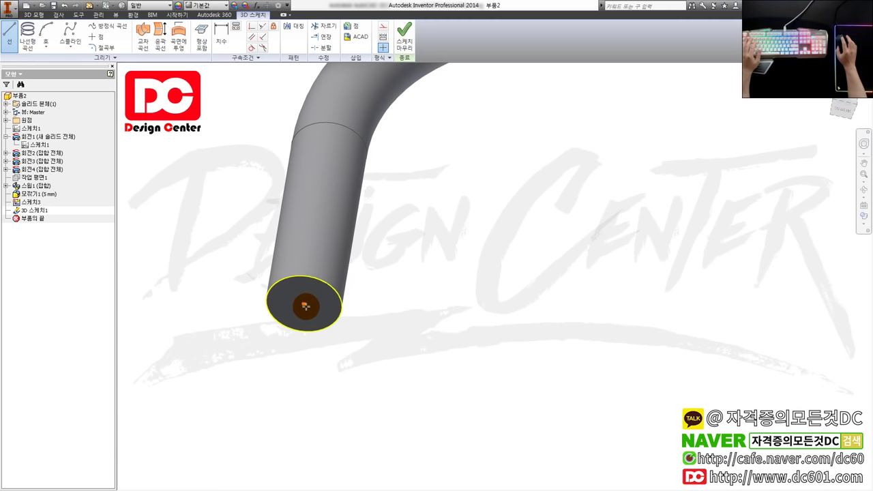
pyautogui.click(312, 313)
pyautogui.scroll(-5, 307, 365)
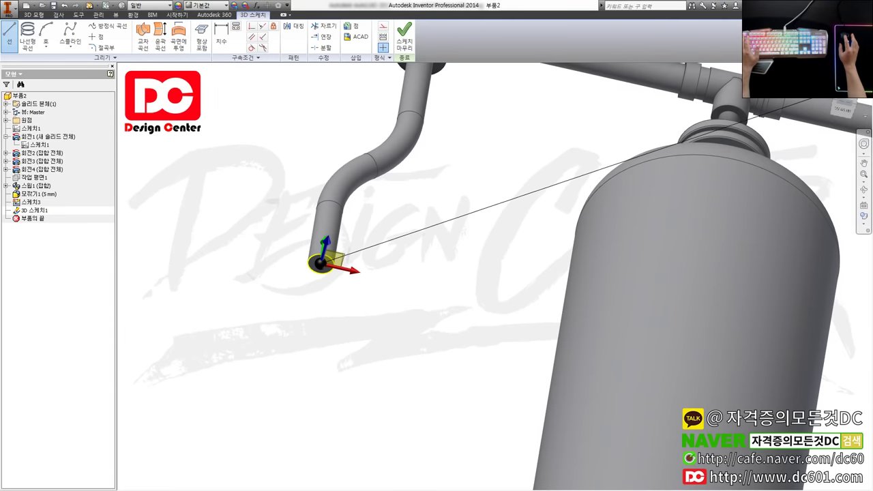
pyautogui.click(847, 102)
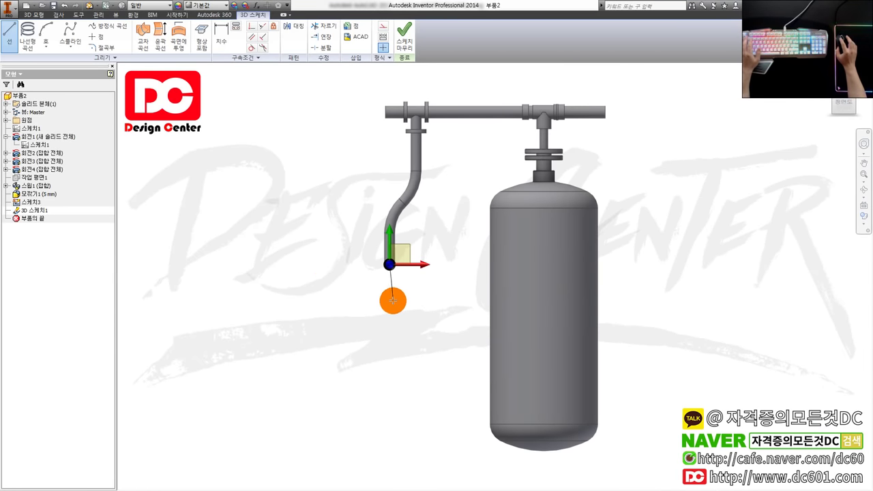
pyautogui.click(391, 299)
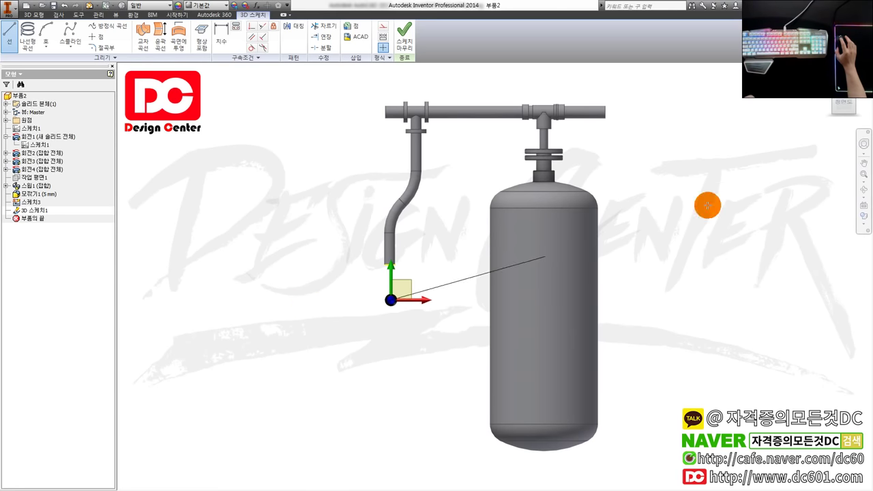
# - Continue the 3D line in the side view with a roughly horizontal segment away from the tank and a vertical one up above its flanges
pyautogui.click(828, 104)
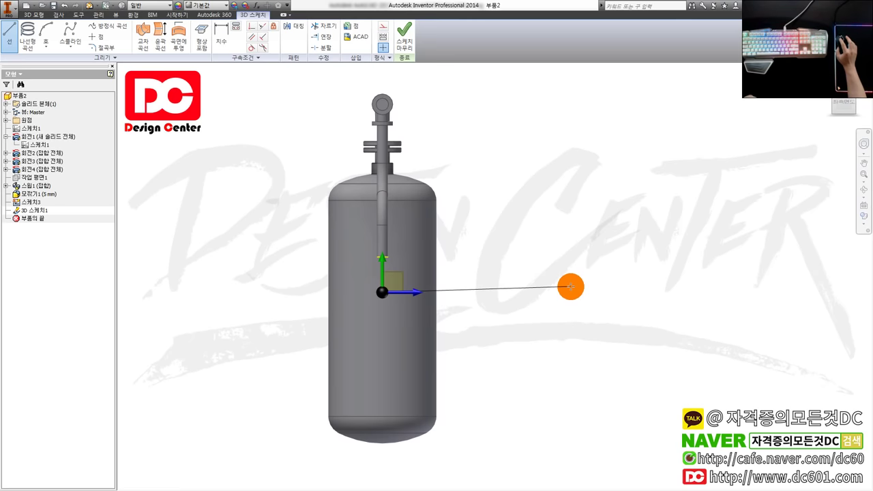
pyautogui.click(571, 287)
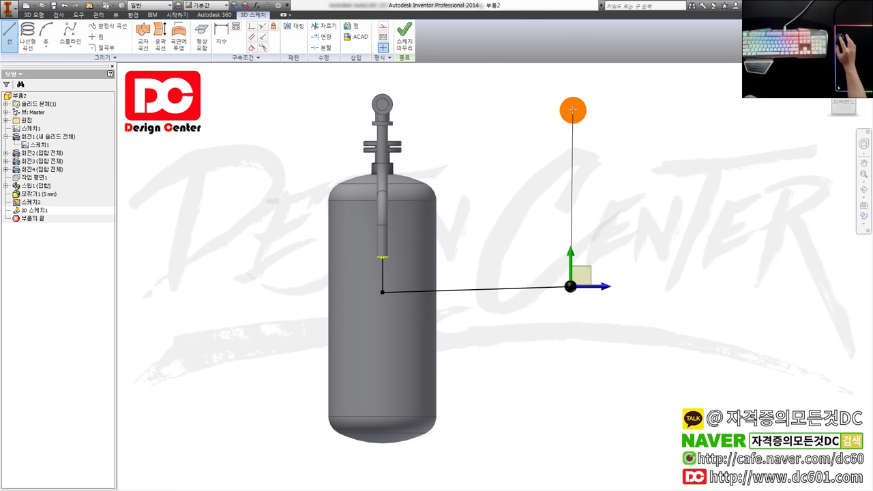
pyautogui.click(573, 102)
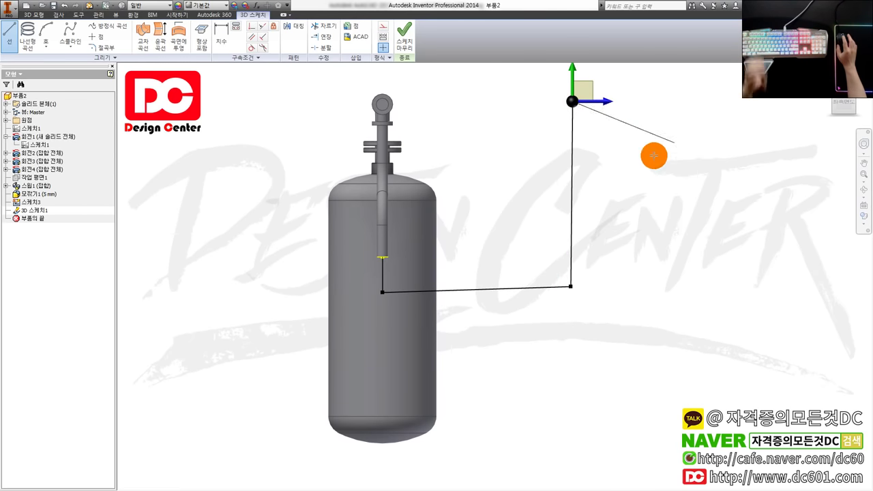
pyautogui.scroll(-3, 635, 167)
pyautogui.keyDown('shift'); pyautogui.moveTo(635, 168); pyautogui.dragTo(602, 193, button='middle'); pyautogui.keyUp('shift')
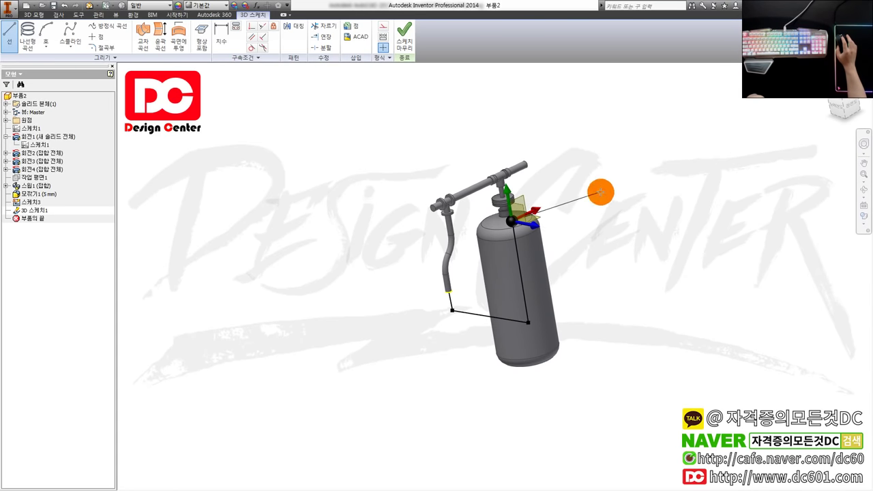
# - In the front view, end the 3D line with a horizontal segment running across above the tank and past the header pipe's end
pyautogui.click(846, 110)
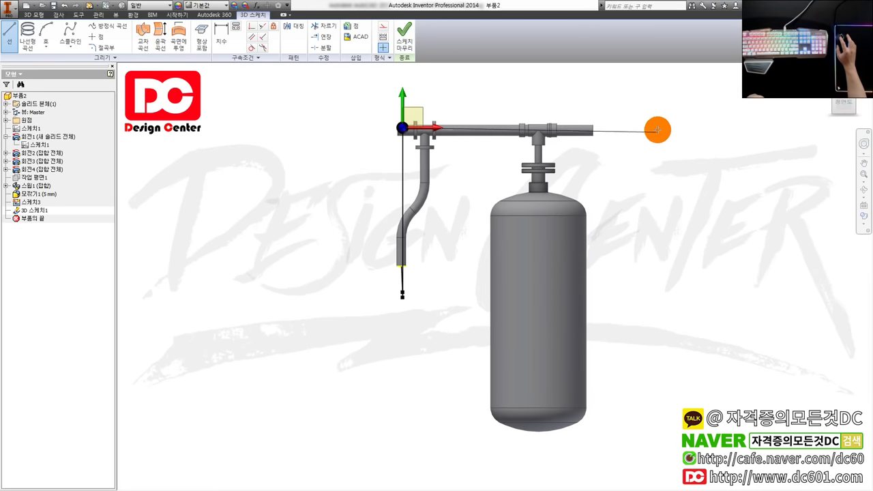
pyautogui.click(644, 129)
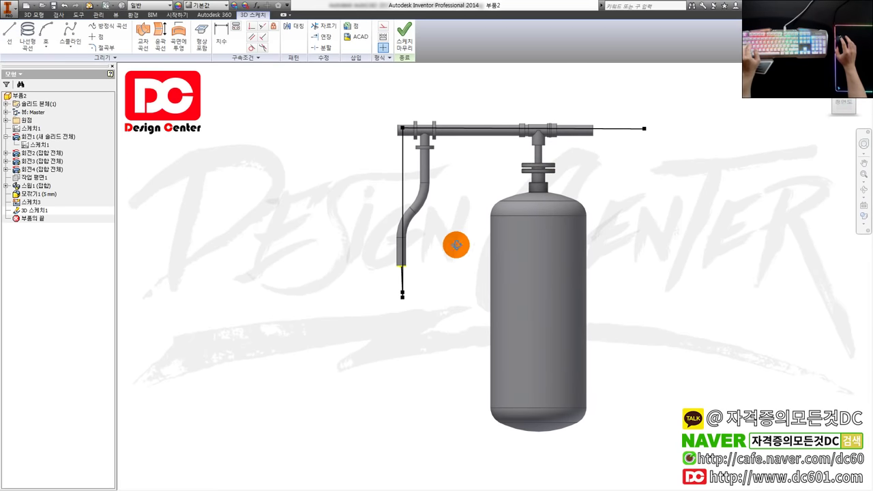
# - Constrain the short downward 3D line perpendicular to the curved branch pipe's end face
pyautogui.keyDown('shift'); pyautogui.moveTo(454, 244); pyautogui.dragTo(444, 264, button='middle'); pyautogui.keyUp('shift')
pyautogui.scroll(-3, 444, 264)
pyautogui.click(262, 38)
pyautogui.scroll(-3, 427, 207)
pyautogui.keyDown('shift'); pyautogui.moveTo(507, 301); pyautogui.dragTo(505, 232, button='middle'); pyautogui.keyUp('shift')
pyautogui.moveTo(501, 370); pyautogui.dragTo(525, 109, button='middle')
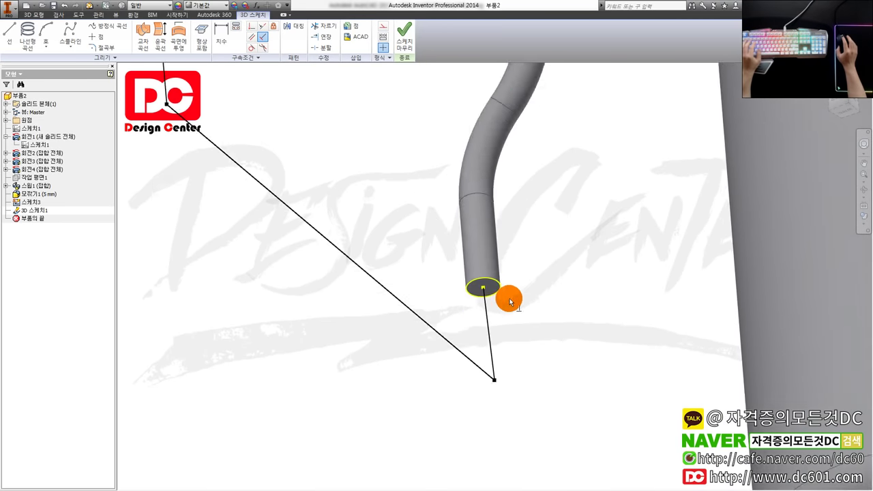
pyautogui.scroll(-3, 510, 299)
pyautogui.click(463, 306)
pyautogui.click(467, 275)
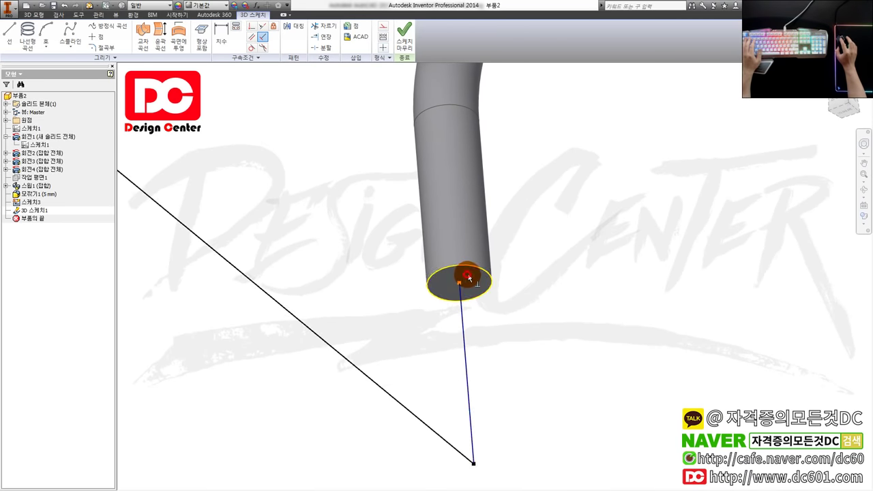
# - Dimension the 3D route's upper horizontal segment at 2500 mm
pyautogui.scroll(5, 479, 295)
pyautogui.keyDown('shift'); pyautogui.moveTo(473, 357); pyautogui.dragTo(508, 245, button='middle'); pyautogui.keyUp('shift')
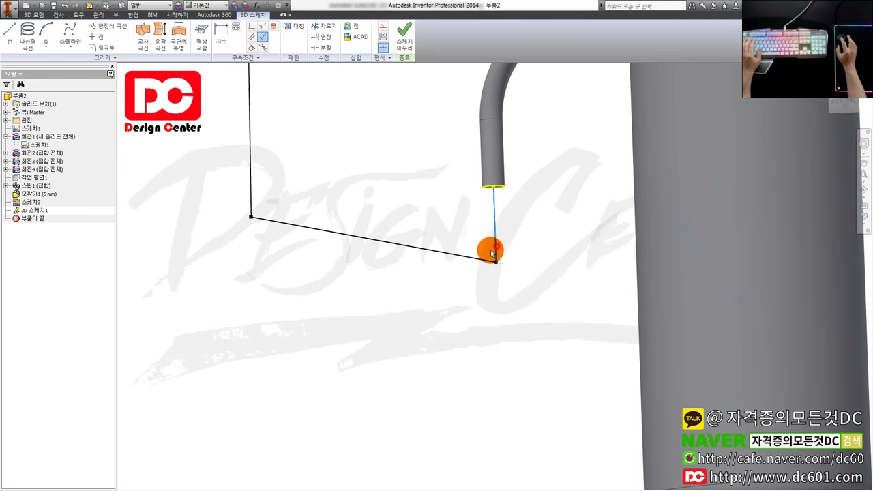
pyautogui.scroll(3, 478, 260)
pyautogui.keyDown('shift'); pyautogui.moveTo(474, 259); pyautogui.dragTo(397, 289, button='middle'); pyautogui.keyUp('shift')
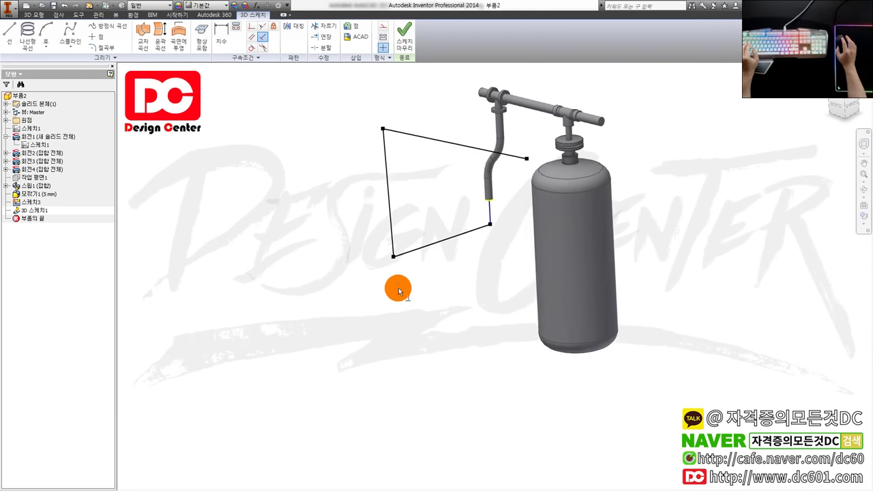
pyautogui.scroll(-3, 414, 262)
pyautogui.scroll(3, 381, 244)
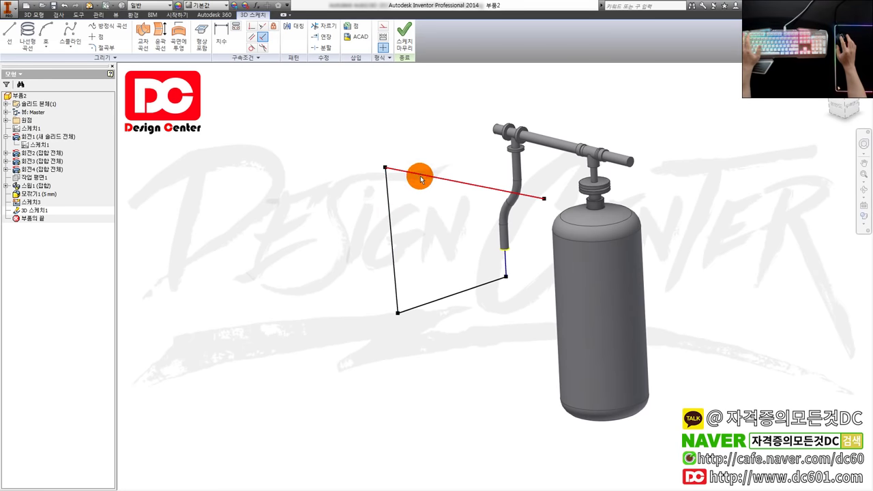
pyautogui.press('d')
pyautogui.click(432, 179)
pyautogui.click(430, 147)
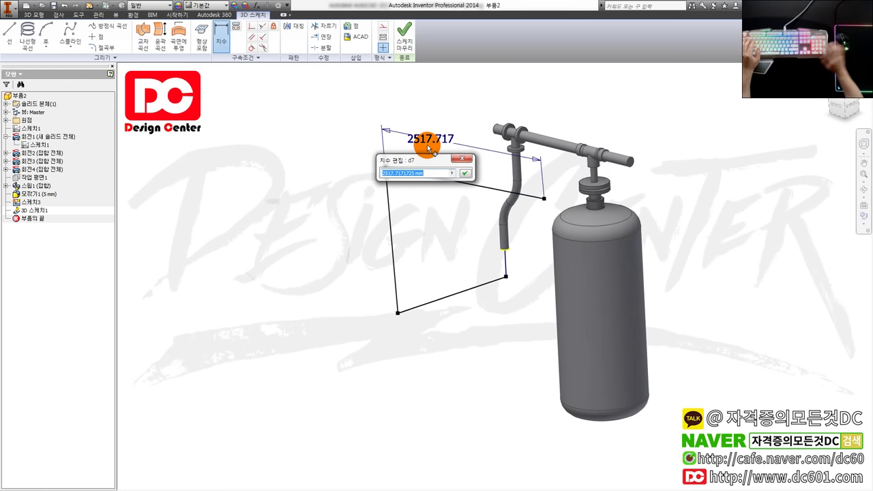
pyautogui.press('Return')
pyautogui.moveTo(452, 256)
pyautogui.keyDown('shift'); pyautogui.mouseDown(button='middle')
pyautogui.moveTo(503, 260)
pyautogui.moveTo(461, 244)
pyautogui.mouseUp(button='middle'); pyautogui.keyUp('shift')
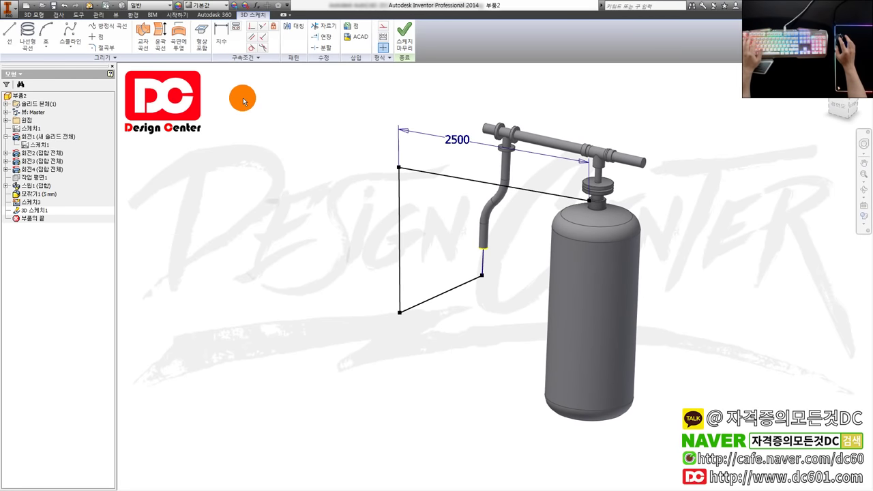
# - Try a 5 mm bend at the route corner just below the curved branch pipe's end
pyautogui.click(111, 48)
pyautogui.scroll(3, 465, 246)
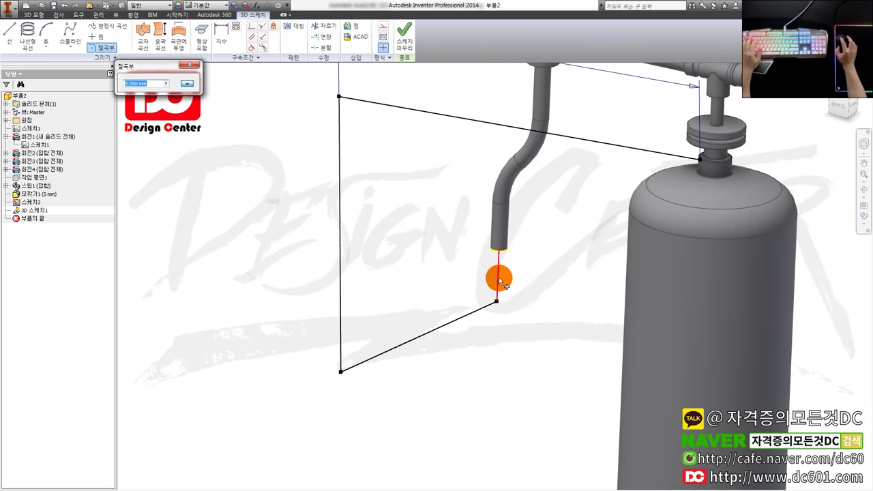
pyautogui.click(488, 308)
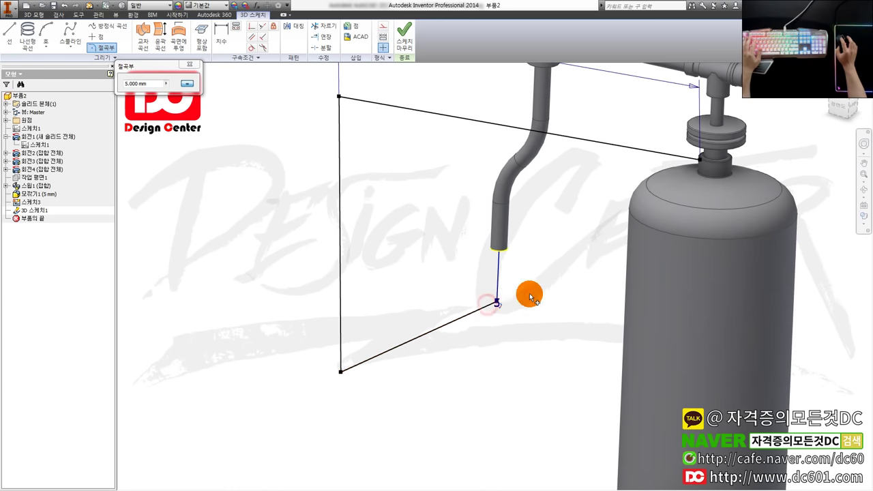
pyautogui.scroll(3, 514, 309)
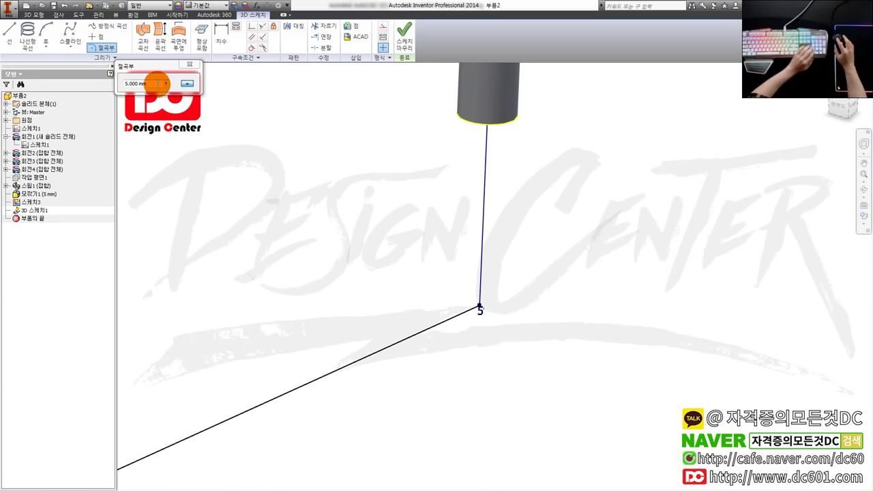
pyautogui.moveTo(157, 83); pyautogui.dragTo(101, 78)
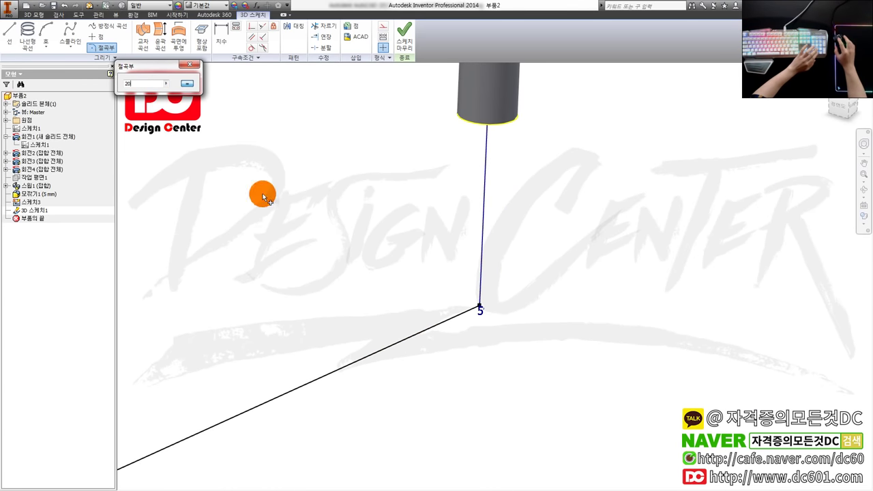
pyautogui.scroll(-2, 319, 219)
pyautogui.press('Return')
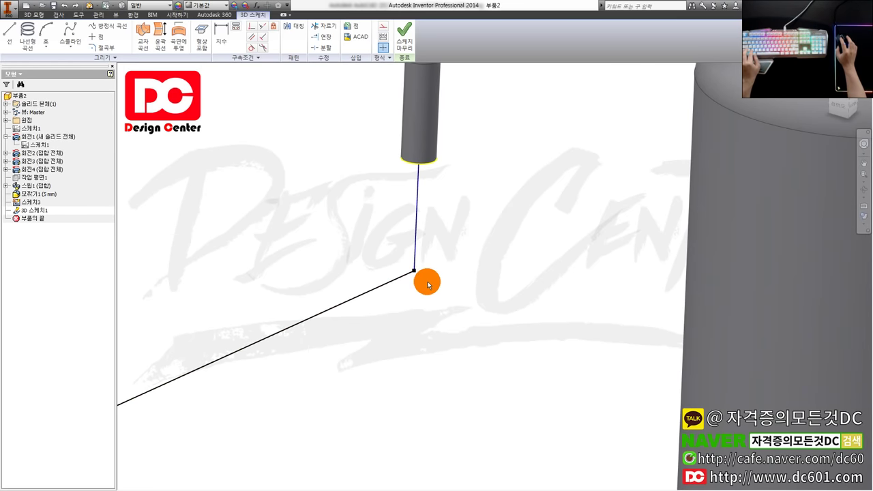
# - Try a 20 mm bend between the short downward line and the adjoining lower segment
pyautogui.click(111, 49)
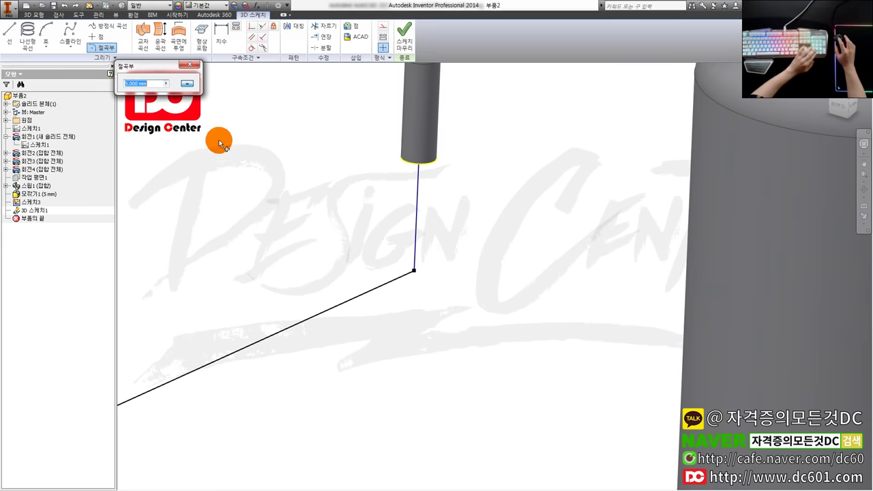
pyautogui.click(417, 247)
pyautogui.click(407, 283)
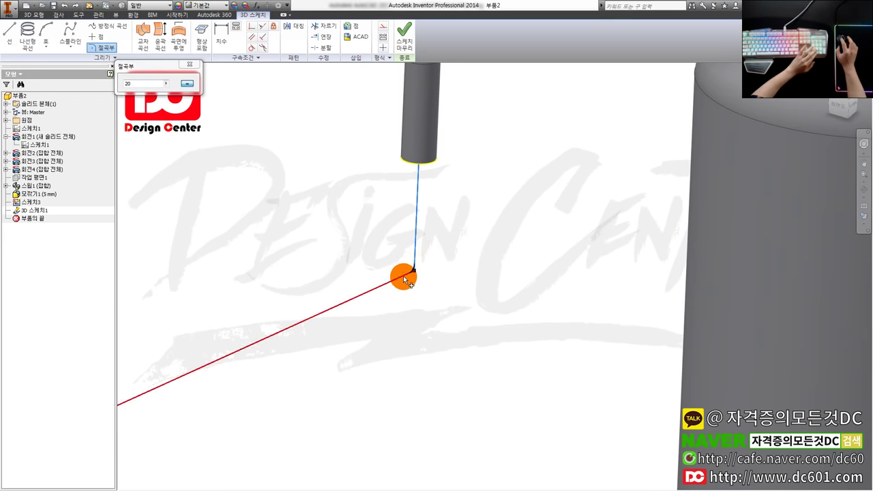
pyautogui.click(420, 295)
pyautogui.click(267, 180)
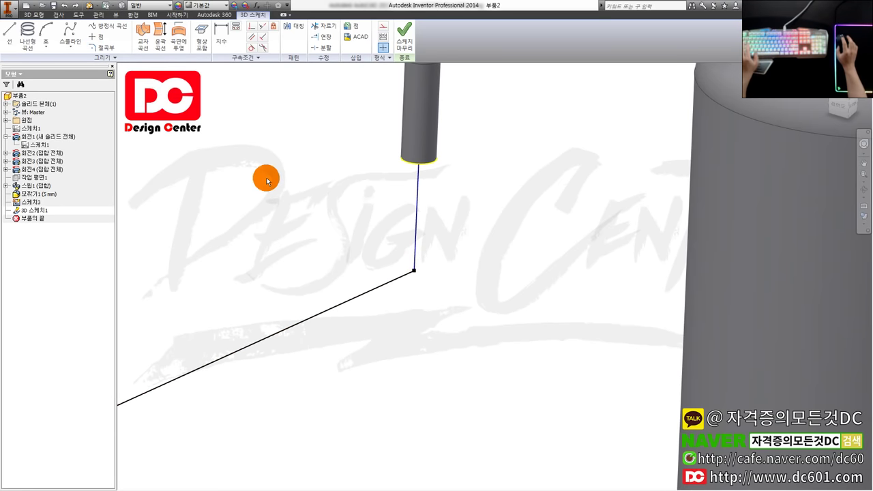
# - Add 50 mm bends at all three corners of the 3D pipe route
pyautogui.click(103, 47)
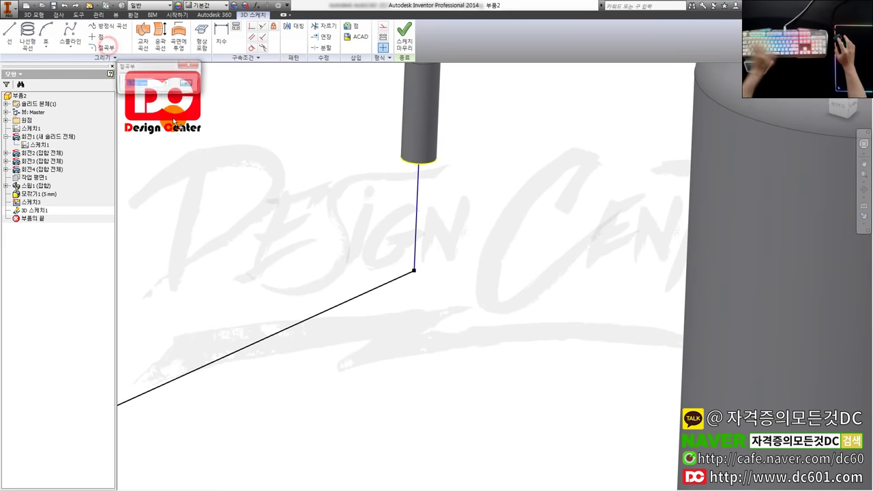
pyautogui.write('50')
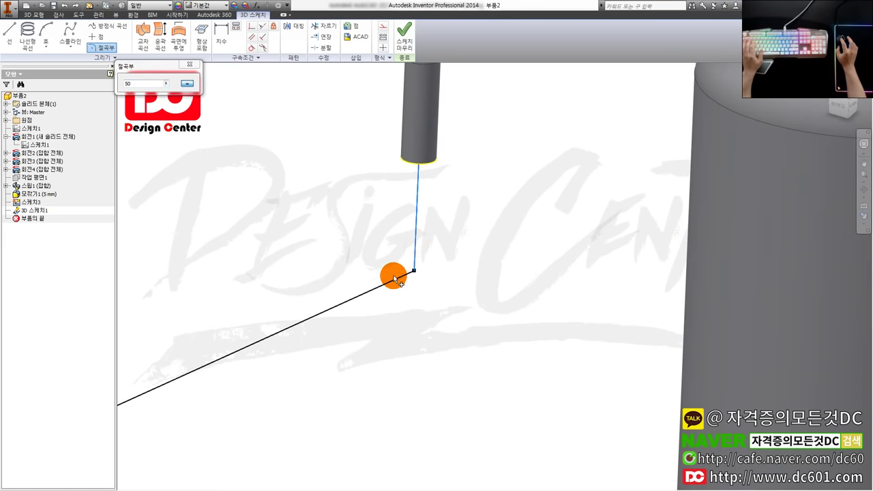
pyautogui.scroll(-5, 395, 282)
pyautogui.click(309, 326)
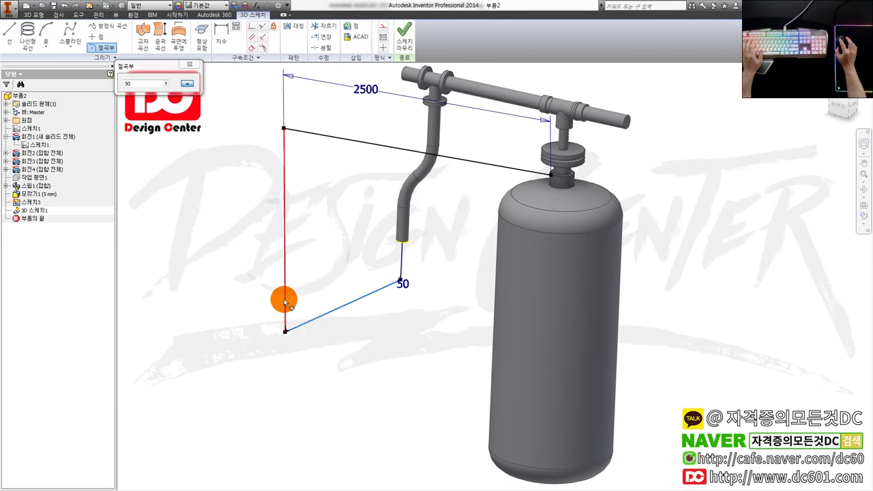
pyautogui.click(284, 293)
pyautogui.click(321, 140)
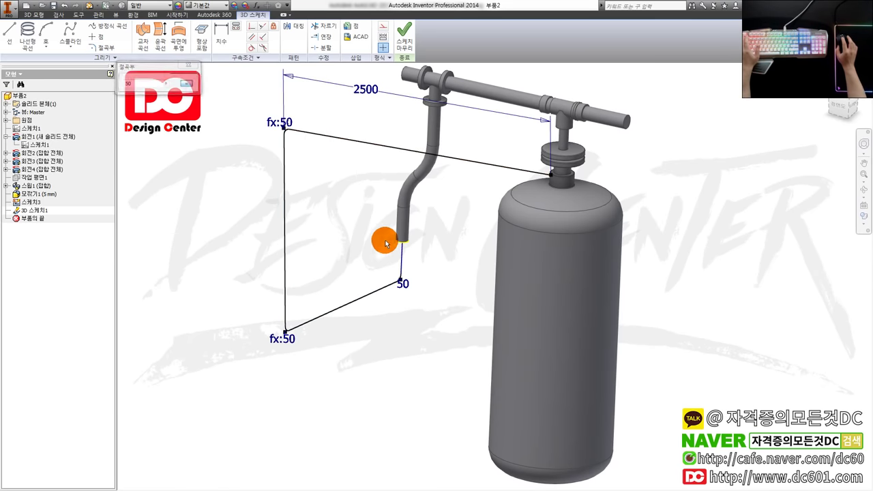
pyautogui.press('Escape')
# - Sweep the circular outline on the curved branch's end face along the whole 3D route to form a solid pipe
pyautogui.scroll(3, 402, 356)
pyautogui.hotkey('ctrl', 'shift', 's')
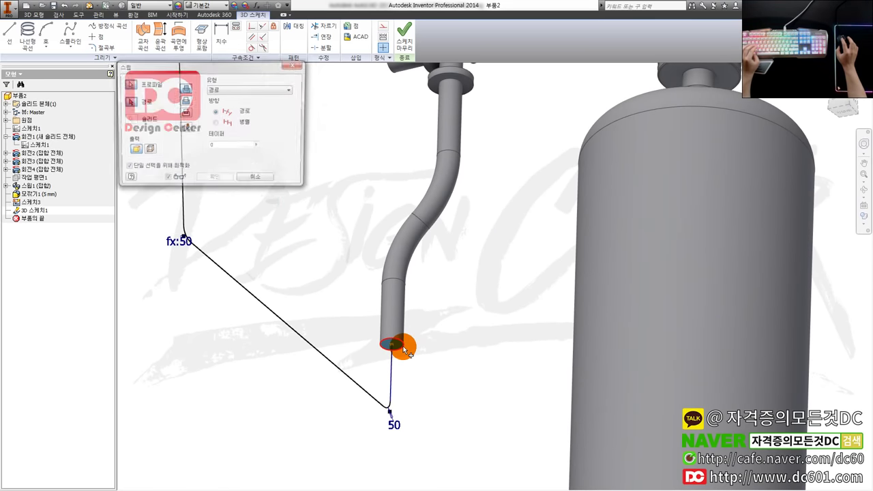
pyautogui.click(229, 276)
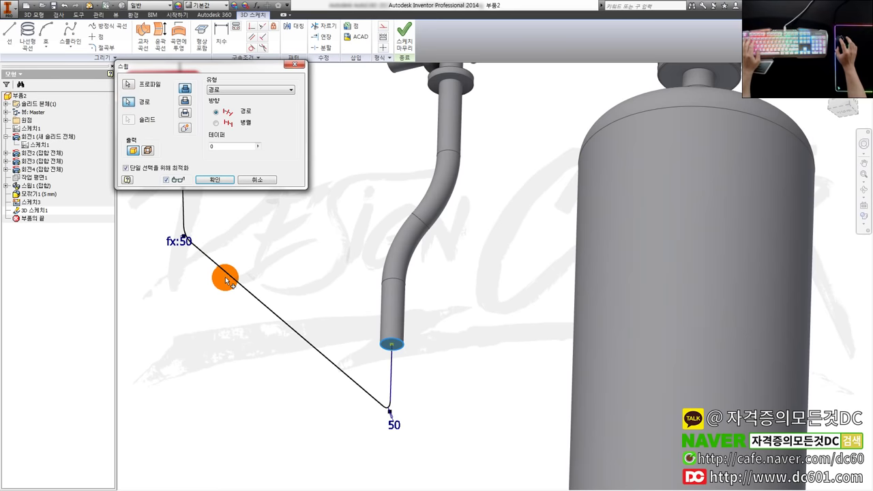
pyautogui.click(129, 103)
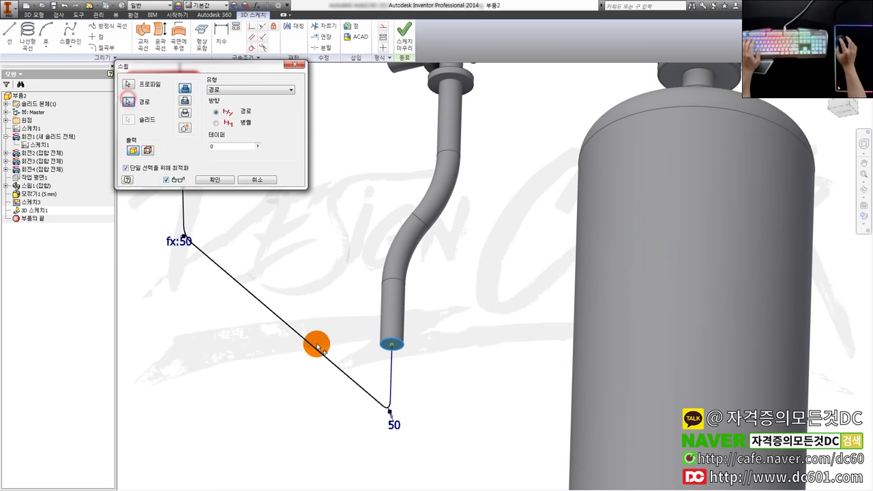
pyautogui.scroll(-3, 393, 371)
pyautogui.moveTo(396, 367)
pyautogui.keyDown('shift'); pyautogui.mouseDown(button='middle')
pyautogui.moveTo(395, 389)
pyautogui.moveTo(399, 380)
pyautogui.mouseUp(button='middle'); pyautogui.keyUp('shift')
pyautogui.scroll(3, 401, 368)
pyautogui.scroll(2, 403, 339)
pyautogui.keyDown('shift'); pyautogui.moveTo(404, 321); pyautogui.dragTo(403, 399, button='middle'); pyautogui.keyUp('shift')
pyautogui.scroll(2, 361, 405)
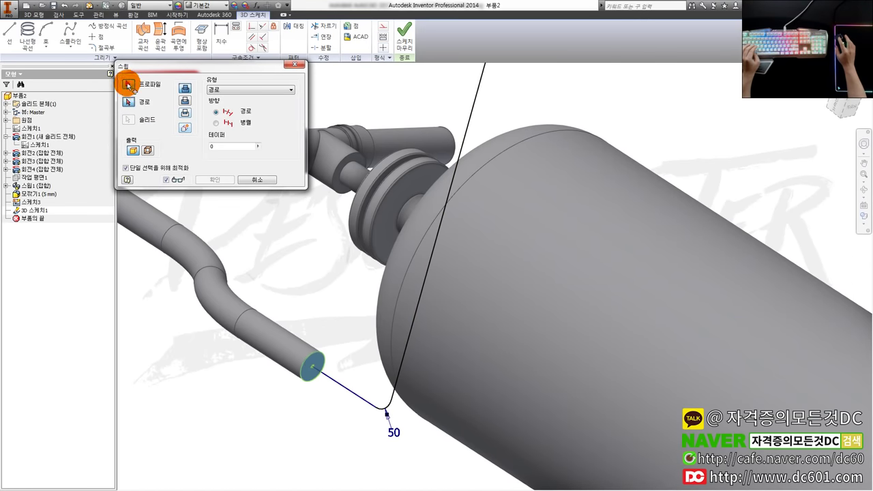
pyautogui.click(128, 101)
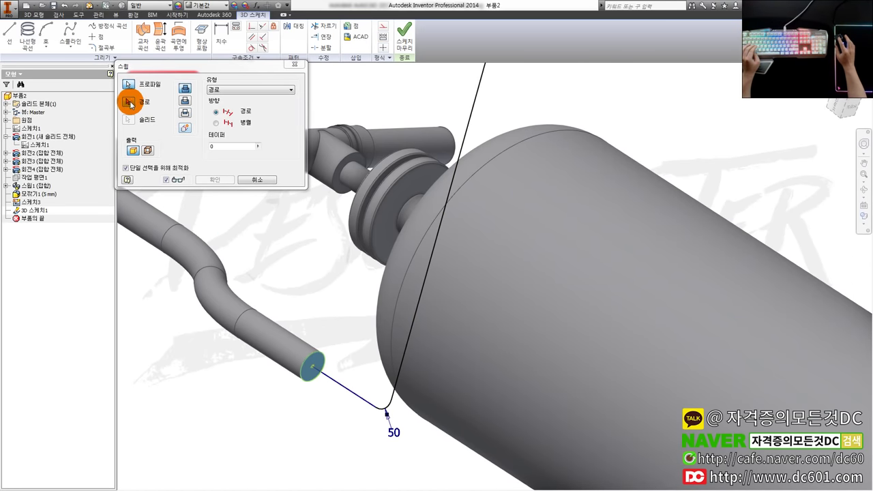
pyautogui.click(331, 378)
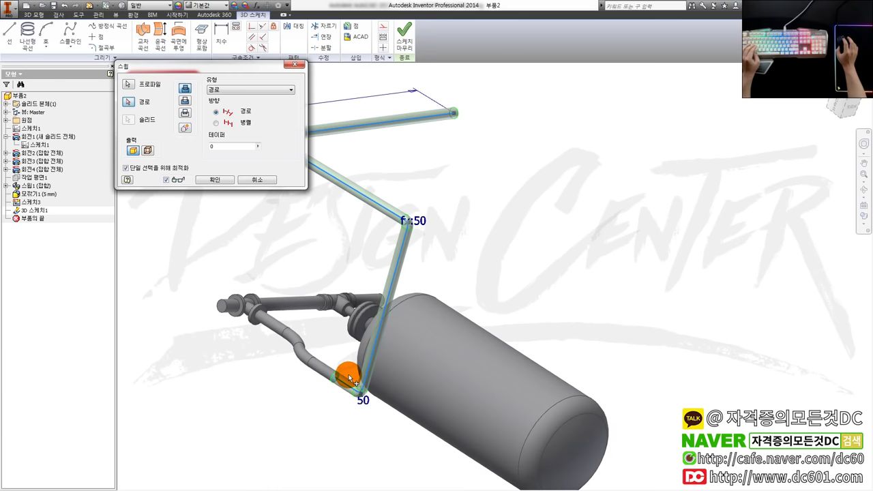
pyautogui.scroll(-5, 331, 378)
pyautogui.click(213, 181)
pyautogui.keyDown('shift'); pyautogui.moveTo(228, 187); pyautogui.dragTo(584, 284, button='middle'); pyautogui.keyUp('shift')
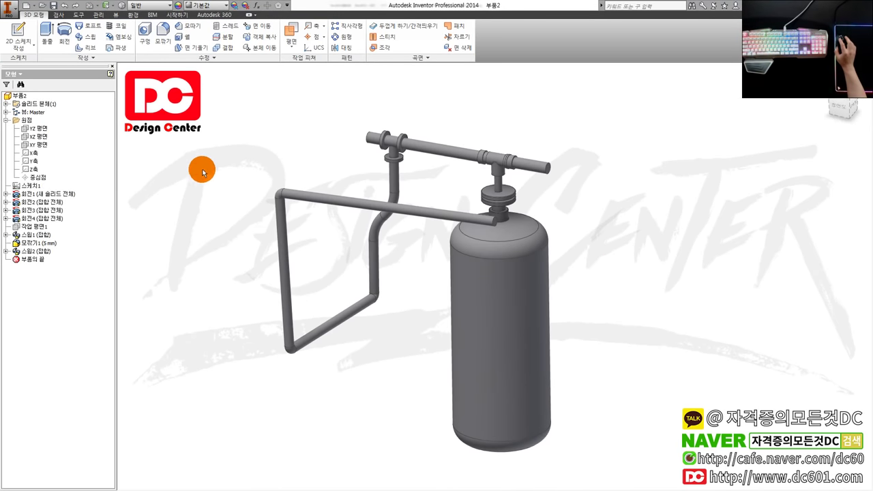
# - Delete the swept pipe of the 3D route together with the sketches it used
pyautogui.moveTo(280, 183); pyautogui.dragTo(283, 183, button='middle')
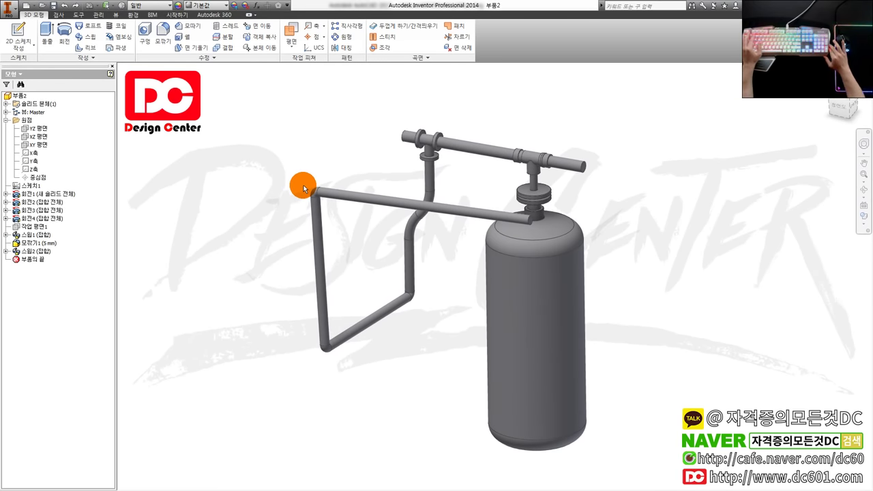
pyautogui.keyDown('shift'); pyautogui.moveTo(474, 218); pyautogui.dragTo(454, 232, button='middle'); pyautogui.keyUp('shift')
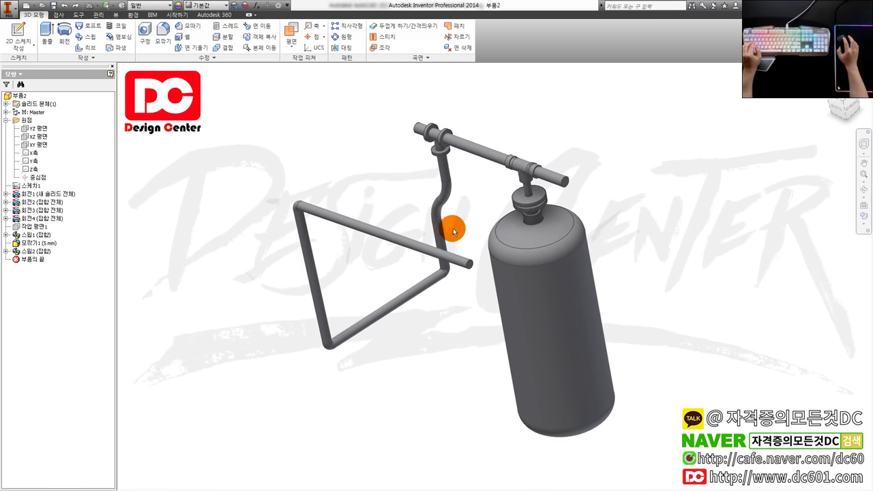
pyautogui.click(46, 250)
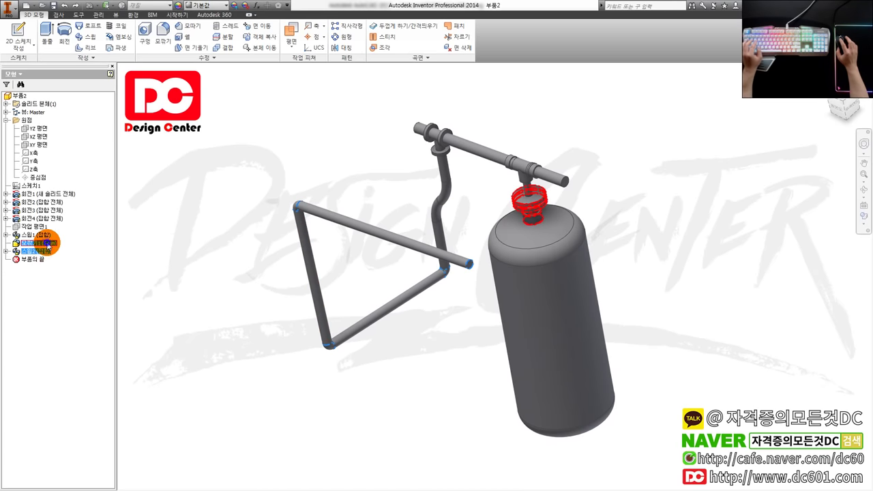
pyautogui.rightClick(45, 243)
pyautogui.rightClick(33, 253)
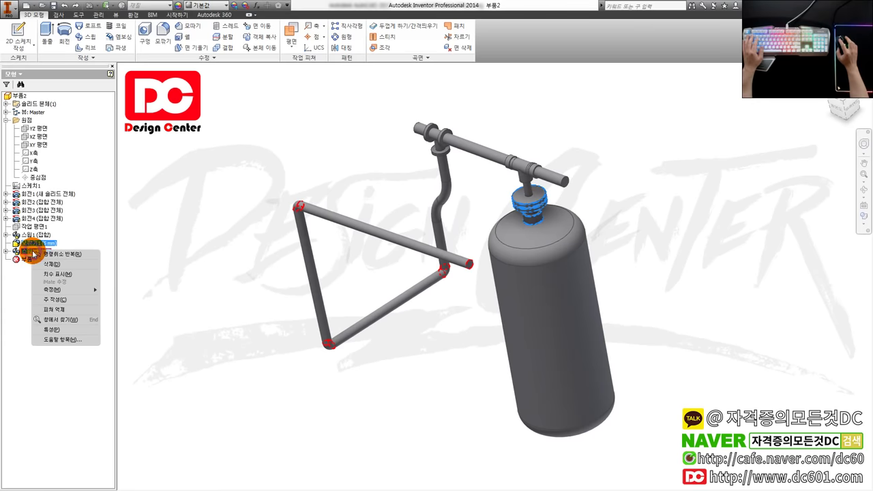
pyautogui.click(20, 281)
pyautogui.click(52, 280)
pyautogui.rightClick(43, 252)
pyautogui.click(68, 261)
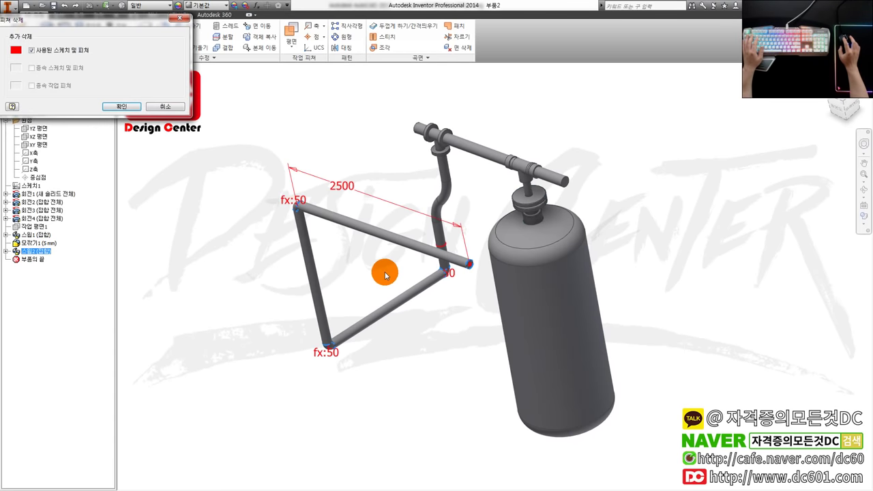
pyautogui.click(137, 108)
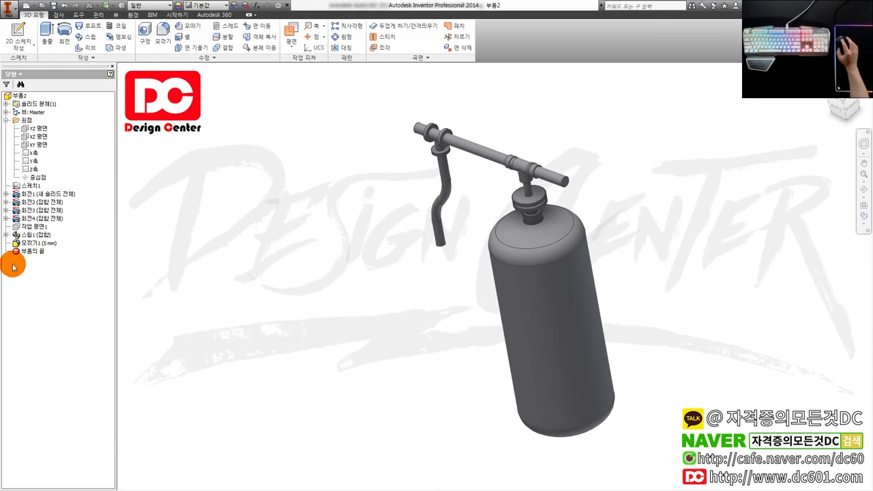